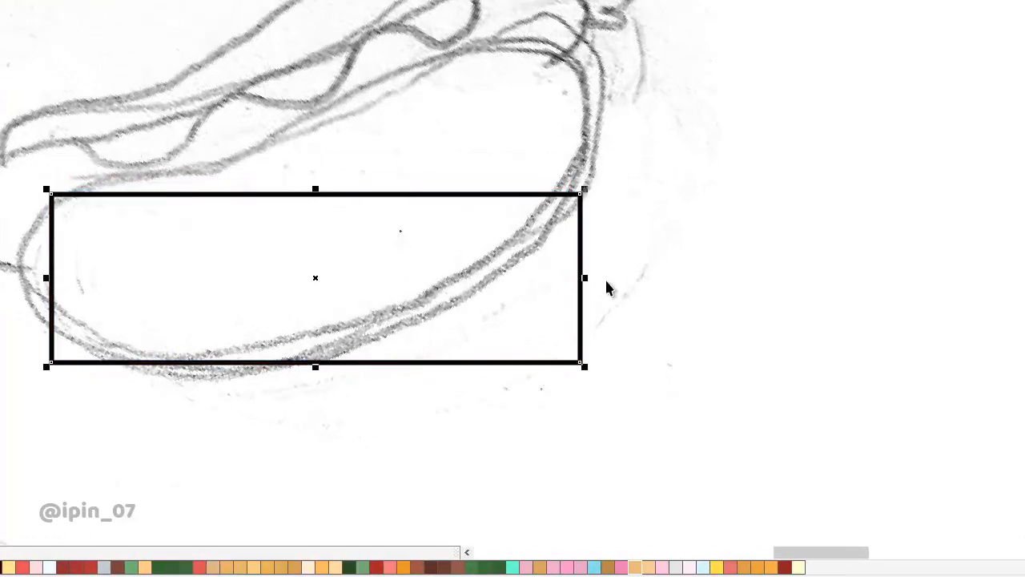
# - Widen the rectangle over the bun sketch and fully round its corners into a pill shape
pyautogui.moveTo(584, 278); pyautogui.dragTo(637, 279)
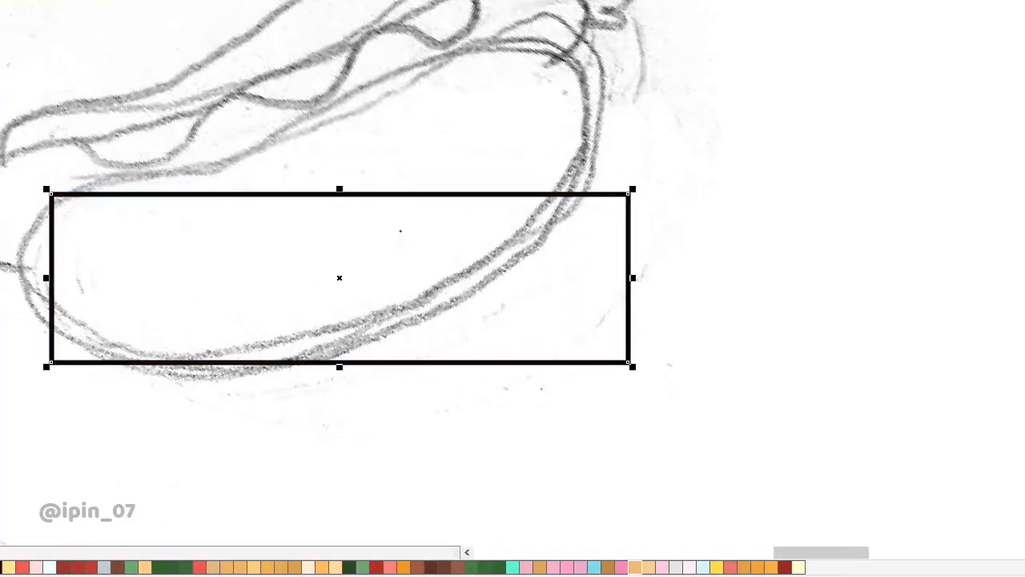
pyautogui.press('F10')
pyautogui.moveTo(52, 195); pyautogui.dragTo(223, 325)
pyautogui.press('space')
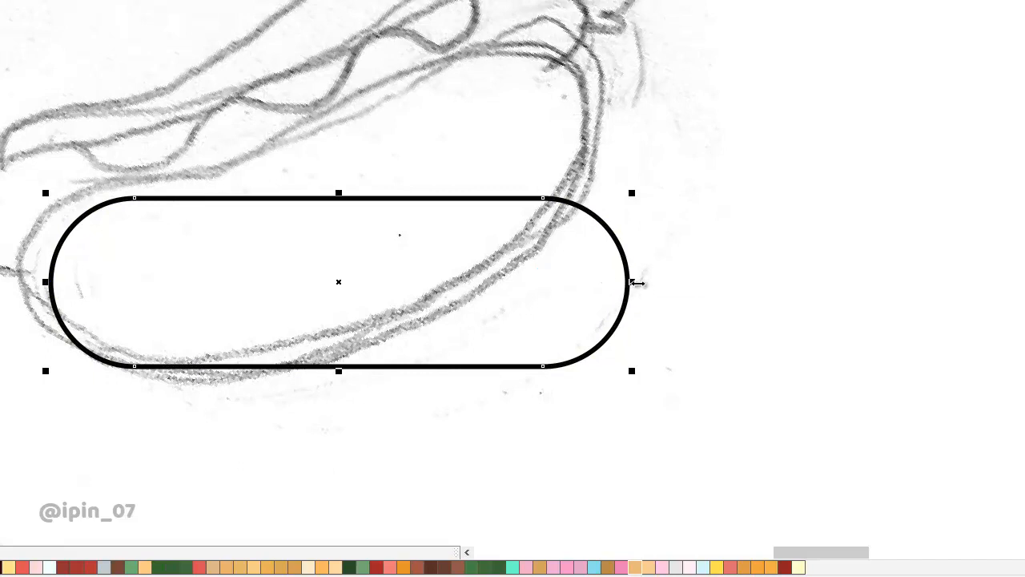
pyautogui.moveTo(637, 283); pyautogui.dragTo(669, 282)
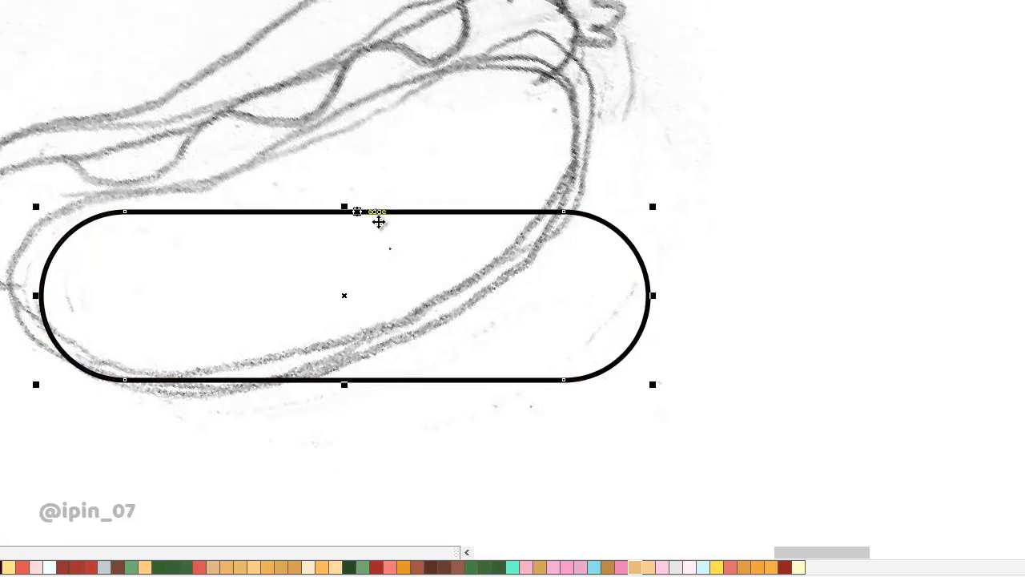
# - Rotate the pill shape about 17° and position it over the lower bun in the hot dog sketch
pyautogui.click(481, 262)
pyautogui.moveTo(662, 210); pyautogui.dragTo(620, 134)
pyautogui.moveTo(548, 267); pyautogui.dragTo(485, 206)
pyautogui.moveTo(610, 76); pyautogui.dragTo(601, 50)
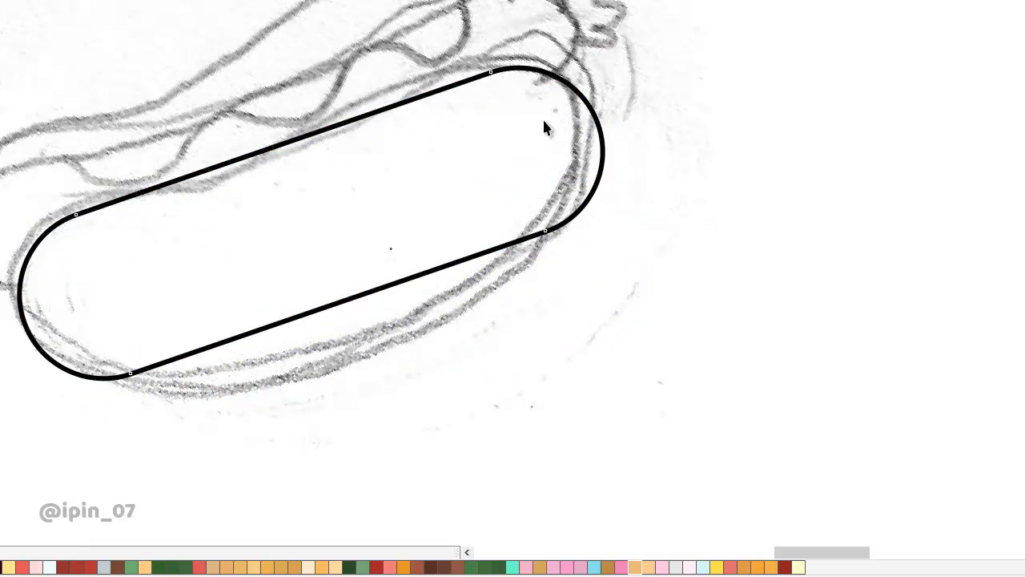
pyautogui.click(496, 153)
pyautogui.hotkey('ctrl', 'z')
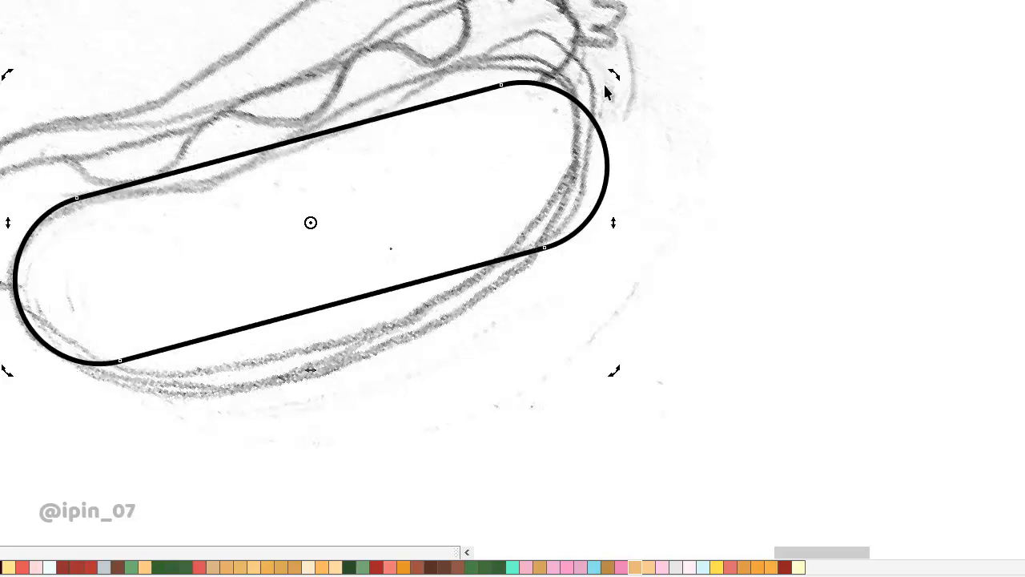
pyautogui.moveTo(617, 73); pyautogui.dragTo(612, 60)
pyautogui.moveTo(434, 167); pyautogui.dragTo(517, 116)
pyautogui.moveTo(486, 133); pyautogui.dragTo(478, 120)
pyautogui.scroll(-3, 479, 124)
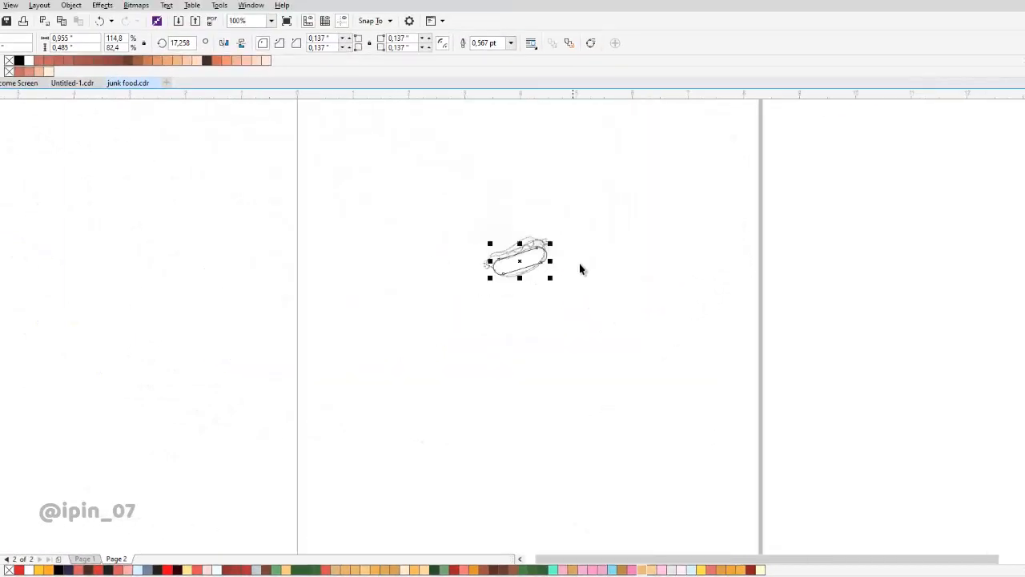
pyautogui.scroll(3, 553, 258)
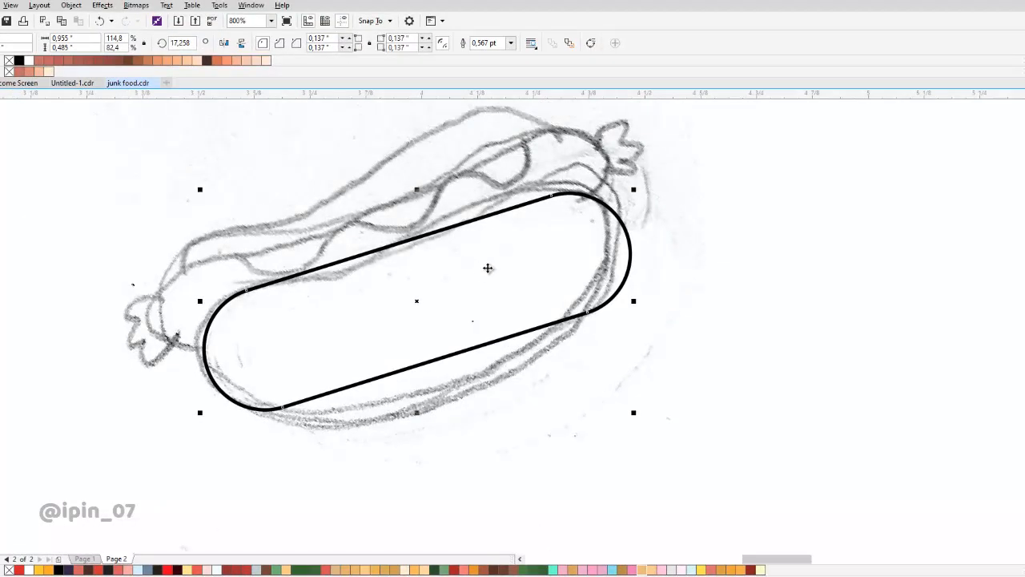
pyautogui.moveTo(480, 250)
pyautogui.mouseDown()
pyautogui.moveTo(497, 268)
pyautogui.moveTo(547, 277)
pyautogui.mouseUp()
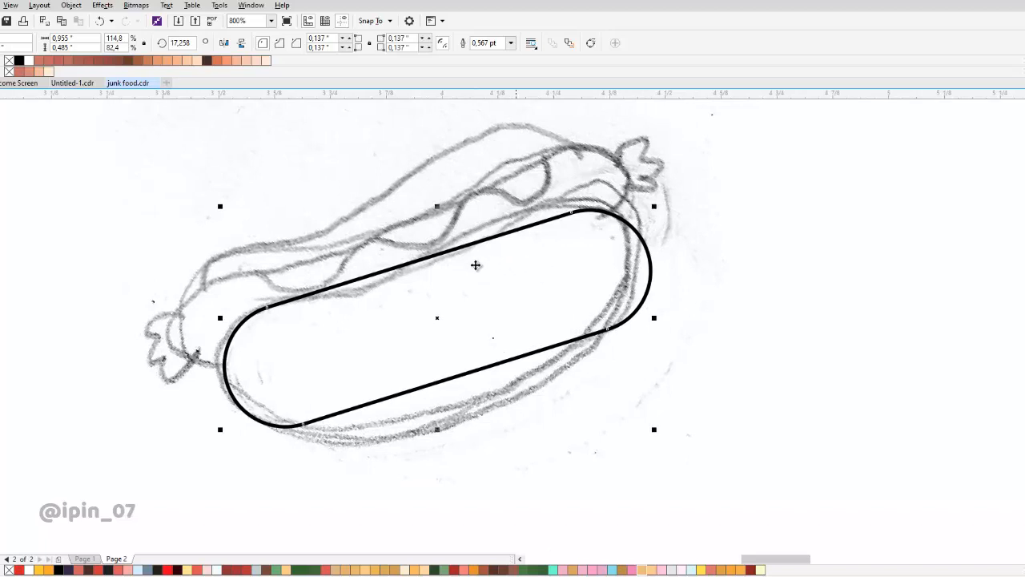
# - Convert the pill shape to curves and set its outline width to 1.0 pt
pyautogui.click(93, 8)
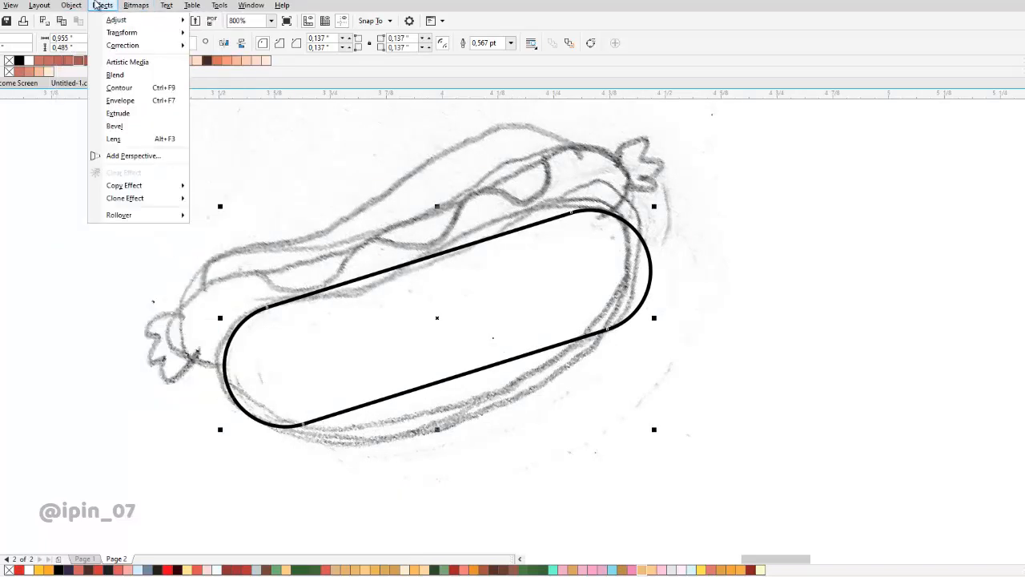
pyautogui.moveTo(71, 7)
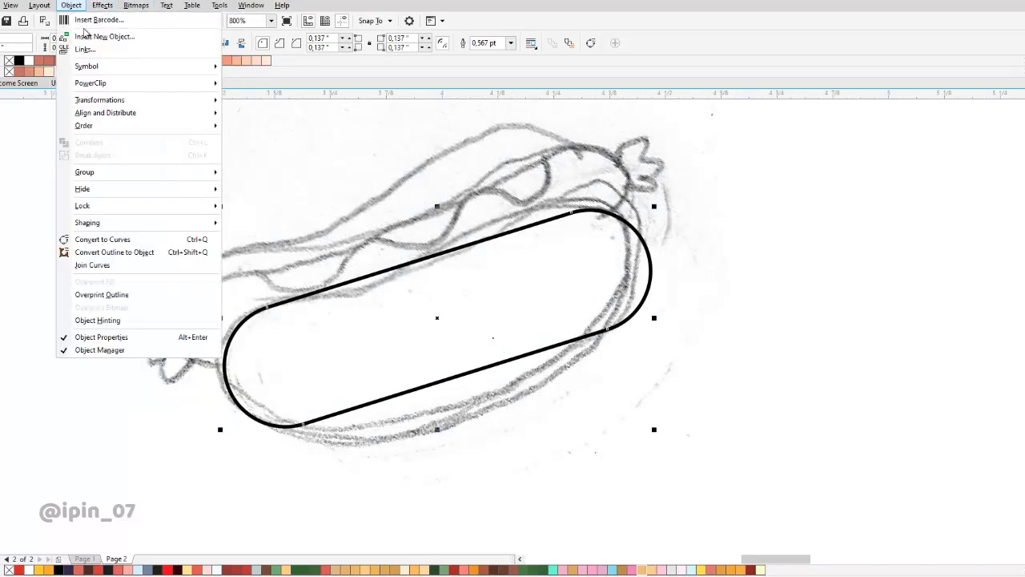
pyautogui.click(153, 239)
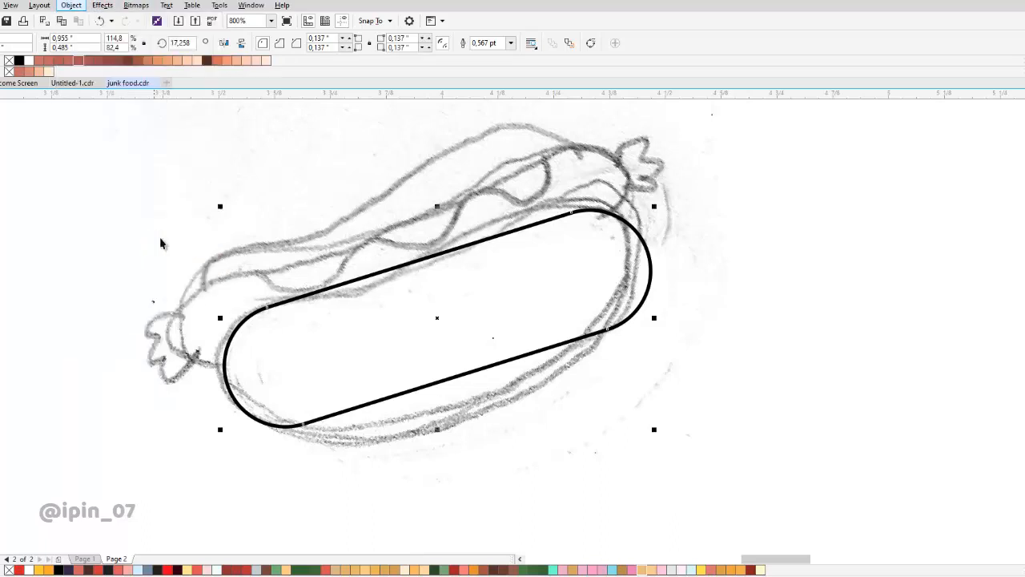
pyautogui.click(330, 43)
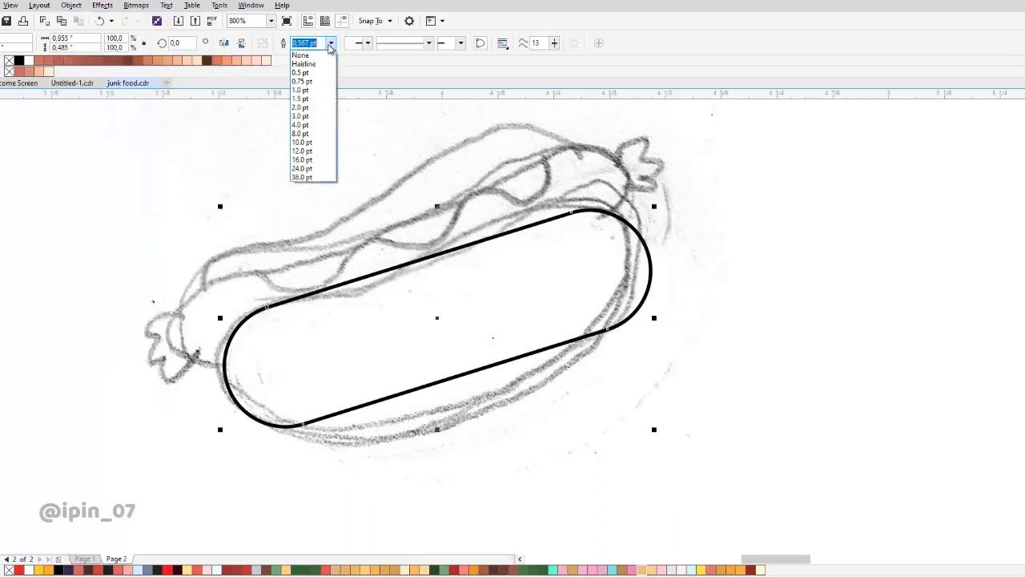
pyautogui.click(321, 90)
pyautogui.scroll(-2, 344, 317)
pyautogui.click(458, 287)
pyautogui.scroll(-2, 437, 293)
pyautogui.scroll(4, 426, 296)
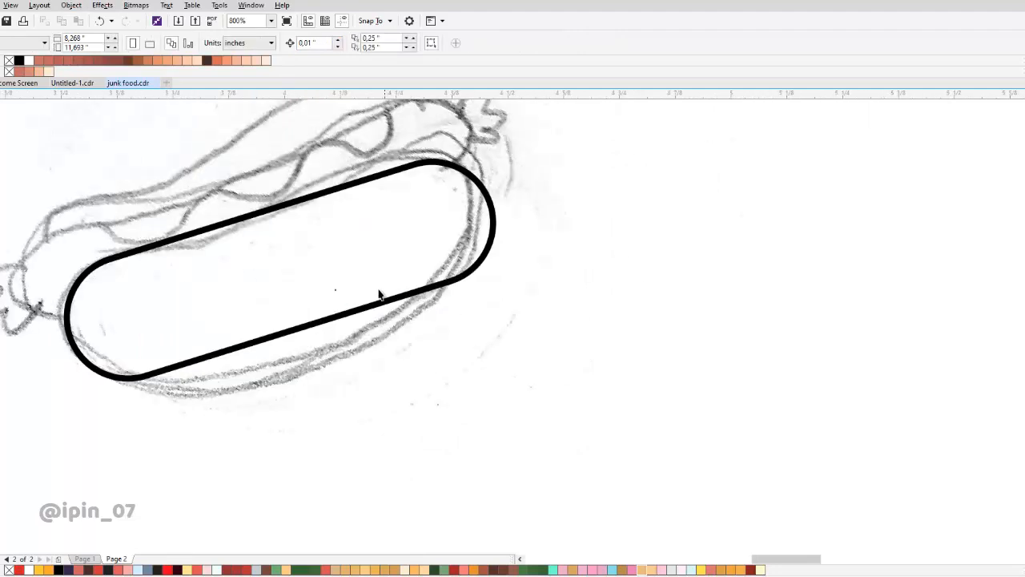
# - Select the pill shape's nodes with the Shape tool and bend its lower edge outward to follow the bun sketch
pyautogui.moveTo(209, 272)
pyautogui.mouseDown()
pyautogui.moveTo(422, 277)
pyautogui.moveTo(257, 273)
pyautogui.mouseUp()
pyautogui.scroll(1, 270, 255)
pyautogui.click(270, 254)
pyautogui.scroll(-1, 270, 253)
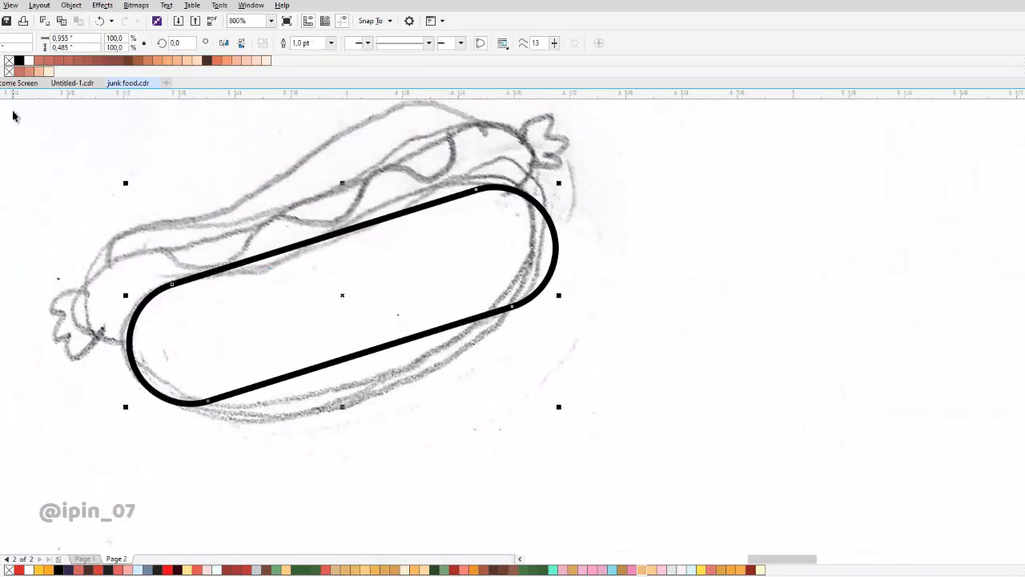
pyautogui.press('F10')
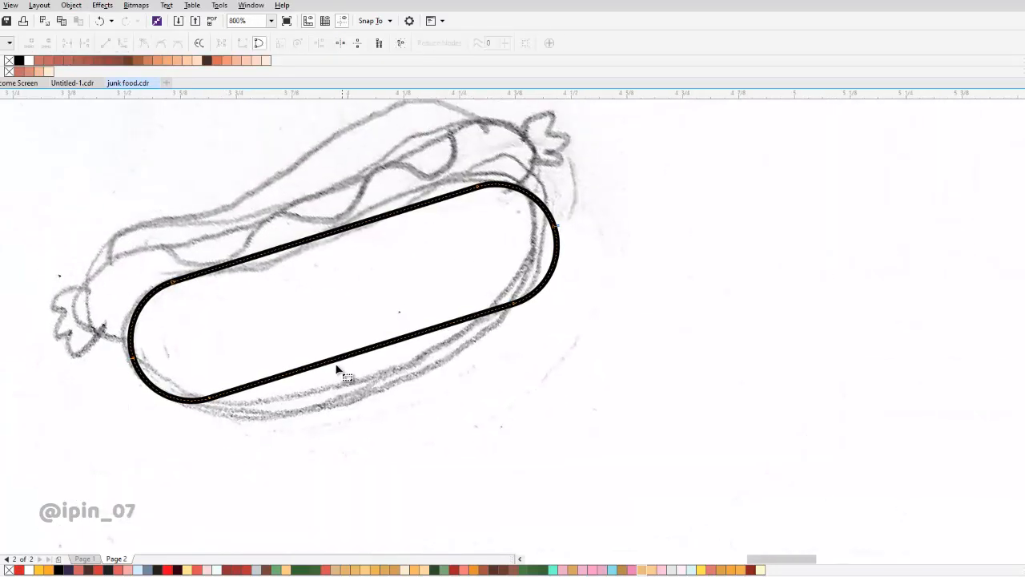
pyautogui.click(353, 358)
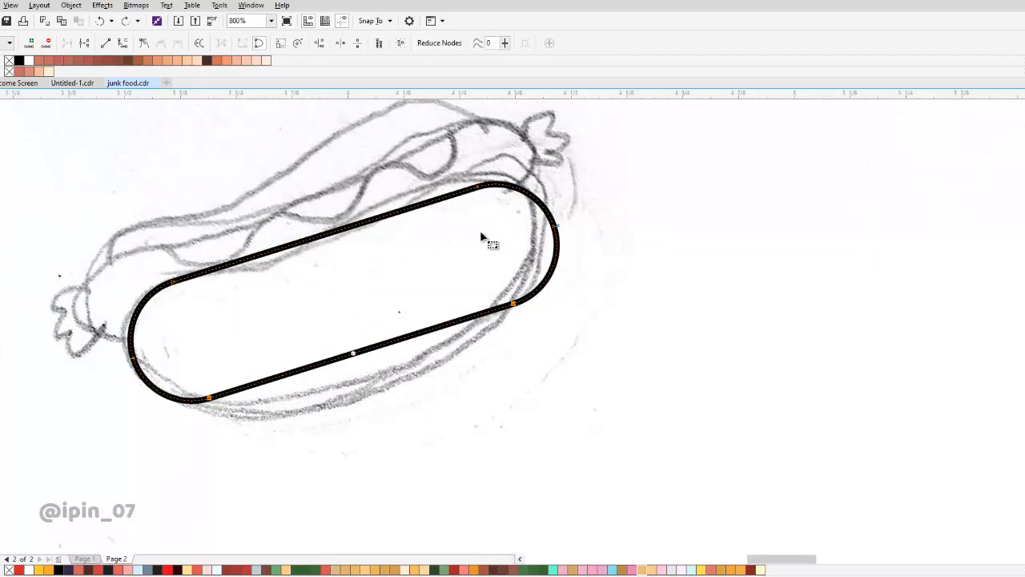
pyautogui.scroll(3, 541, 227)
pyautogui.scroll(-3, 469, 236)
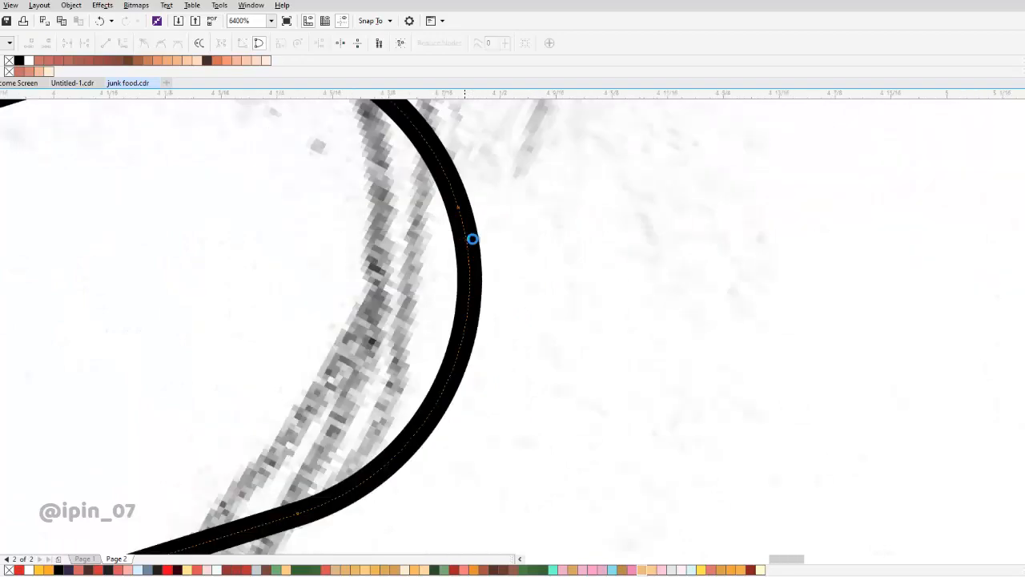
pyautogui.scroll(2, 293, 321)
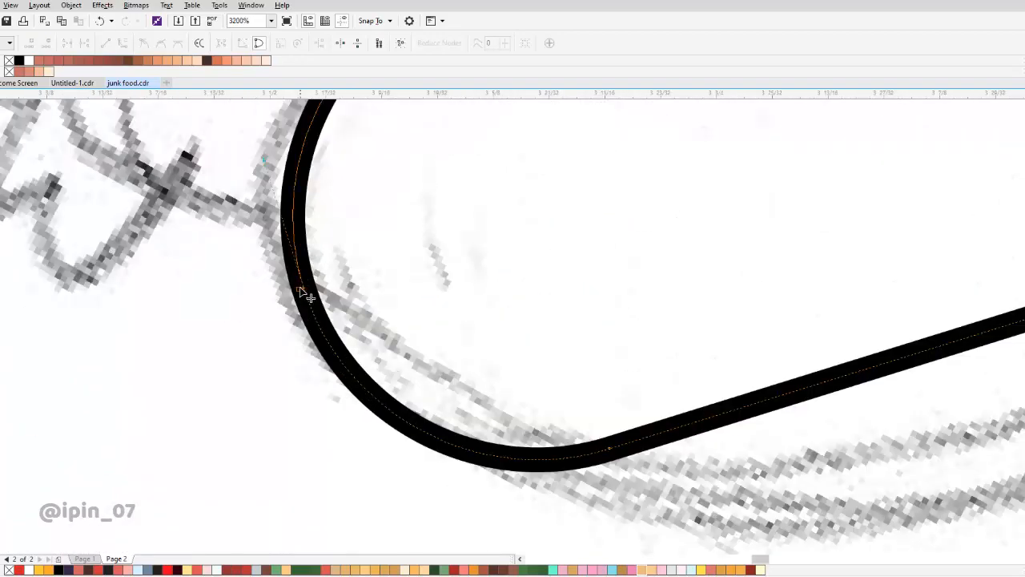
pyautogui.scroll(-2, 286, 292)
pyautogui.moveTo(325, 296); pyautogui.dragTo(208, 344)
pyautogui.moveTo(126, 162); pyautogui.dragTo(769, 469)
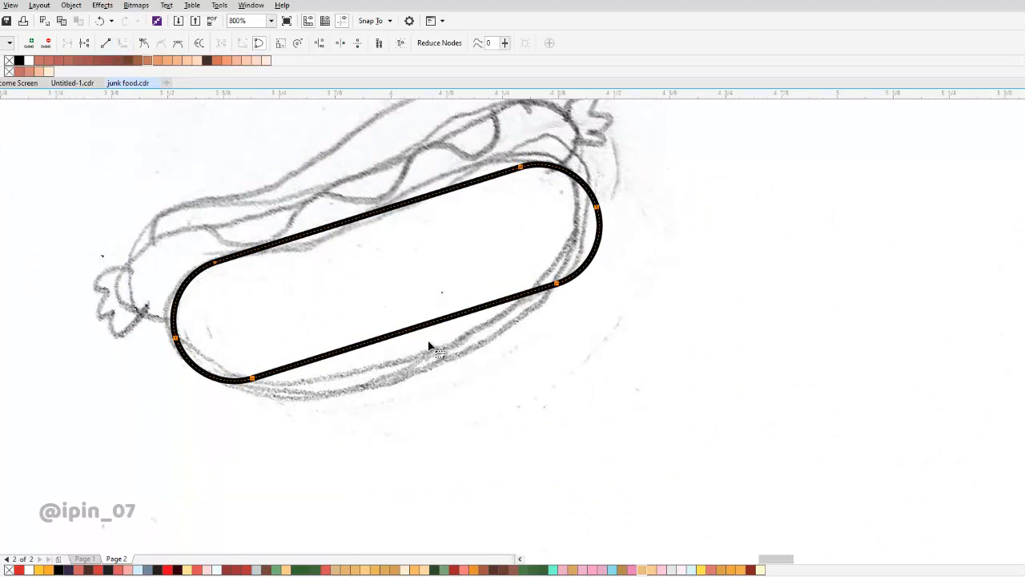
pyautogui.scroll(1, 394, 330)
pyautogui.moveTo(388, 326); pyautogui.dragTo(407, 355)
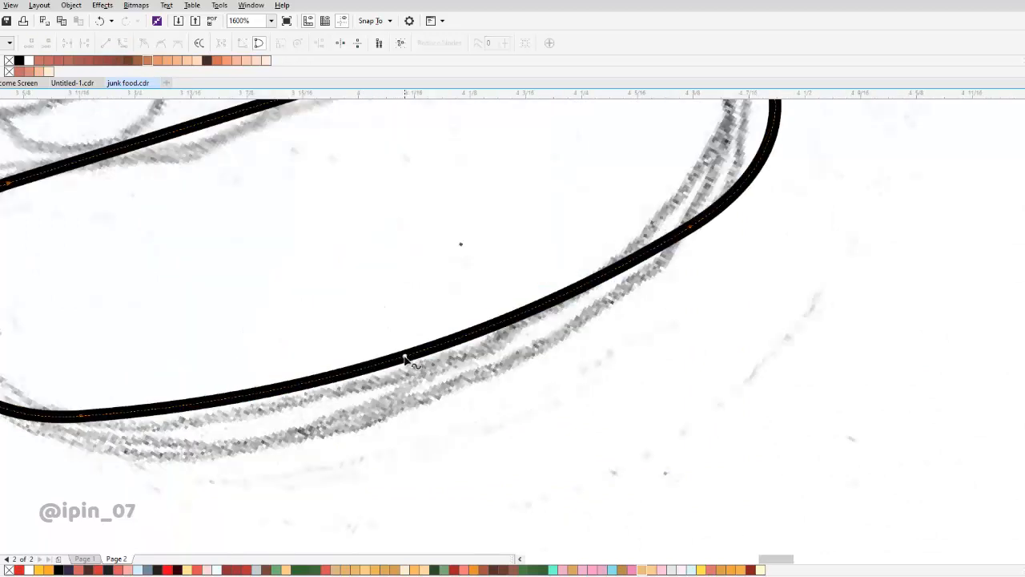
# - Bend the bun outline's upper edge inward and adjust the curve handles at its left end to match the sketch
pyautogui.scroll(-1, 388, 300)
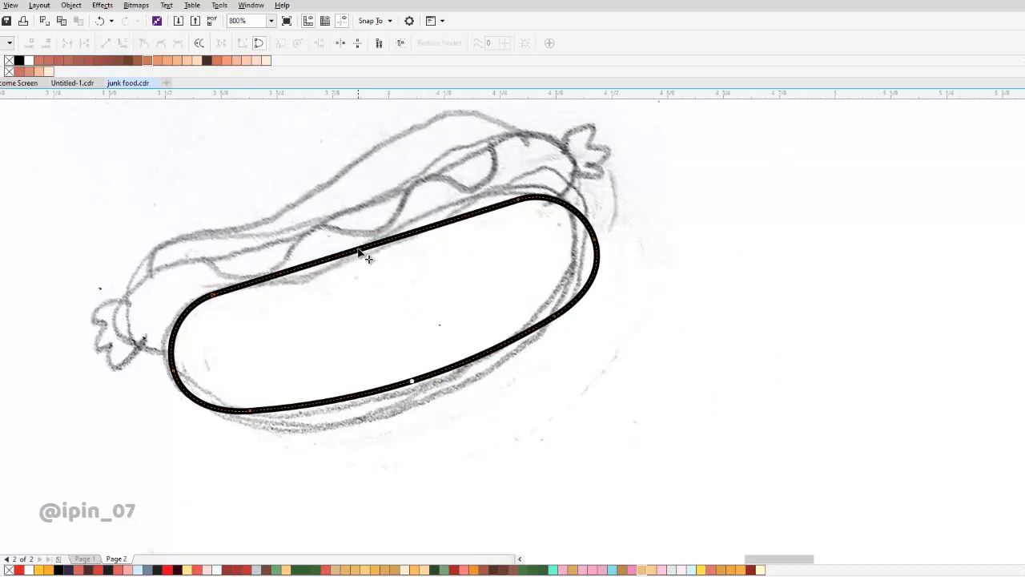
pyautogui.moveTo(365, 251); pyautogui.dragTo(367, 268)
pyautogui.moveTo(141, 345); pyautogui.dragTo(237, 318)
pyautogui.scroll(1, 241, 314)
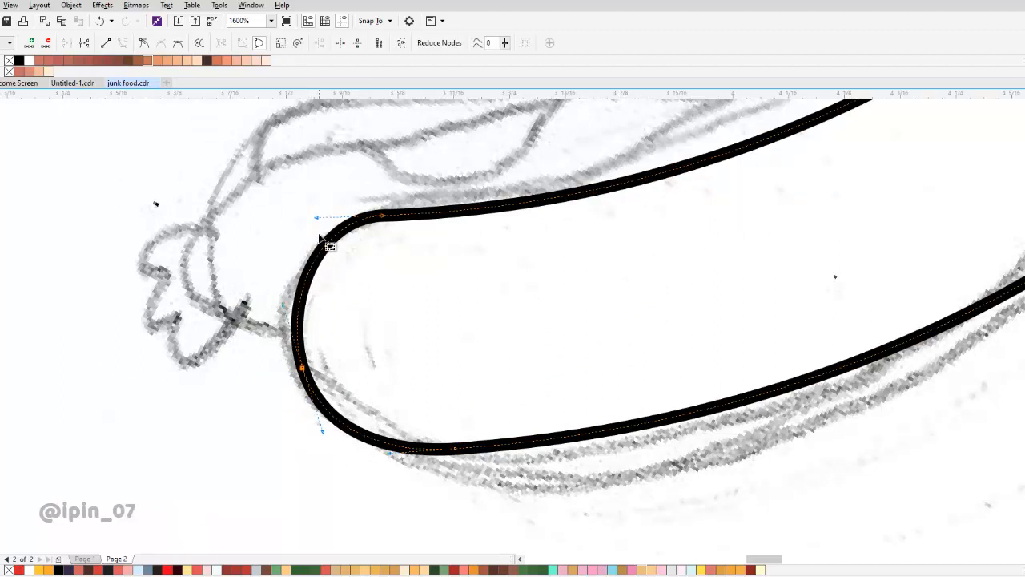
pyautogui.scroll(1, 378, 217)
pyautogui.moveTo(363, 220)
pyautogui.mouseDown()
pyautogui.moveTo(406, 274)
pyautogui.moveTo(382, 256)
pyautogui.moveTo(312, 260)
pyautogui.mouseUp()
pyautogui.moveTo(199, 306); pyautogui.dragTo(346, 438)
pyautogui.scroll(-2, 346, 384)
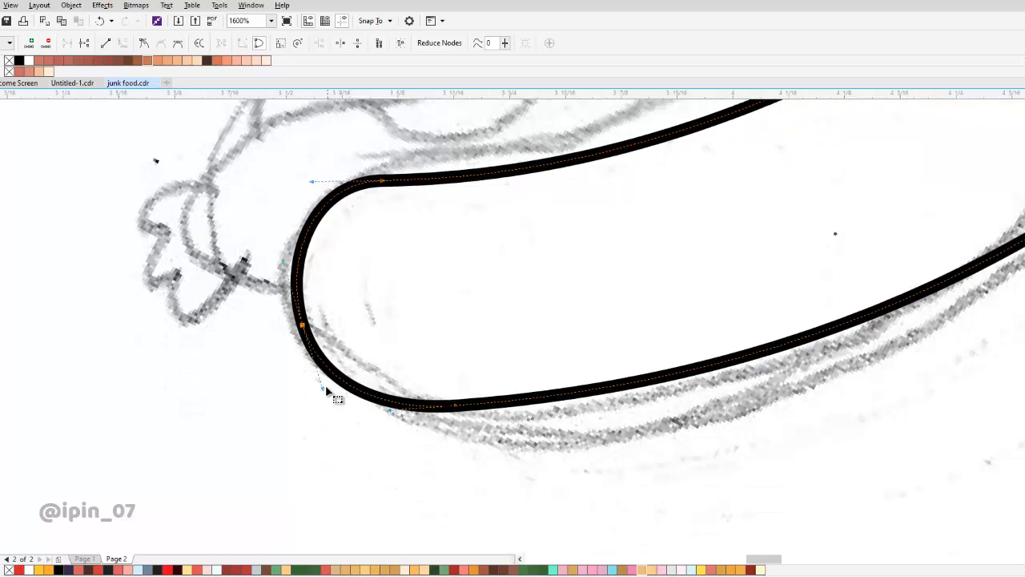
# - Adjust the curve handles along the bun outline's upper edge so it follows the sketched line
pyautogui.scroll(-3, 289, 377)
pyautogui.scroll(3, 528, 209)
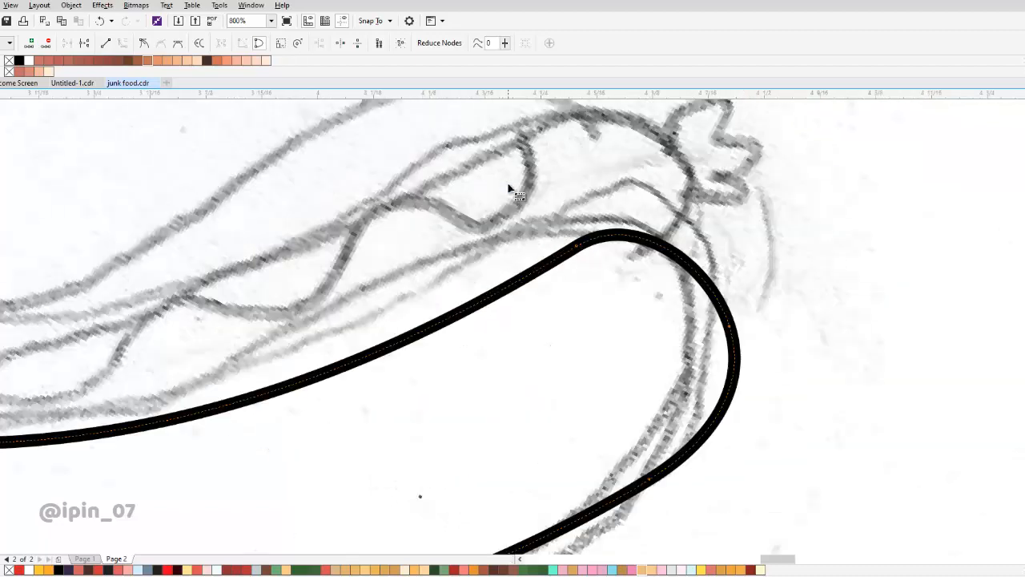
pyautogui.scroll(1, 564, 250)
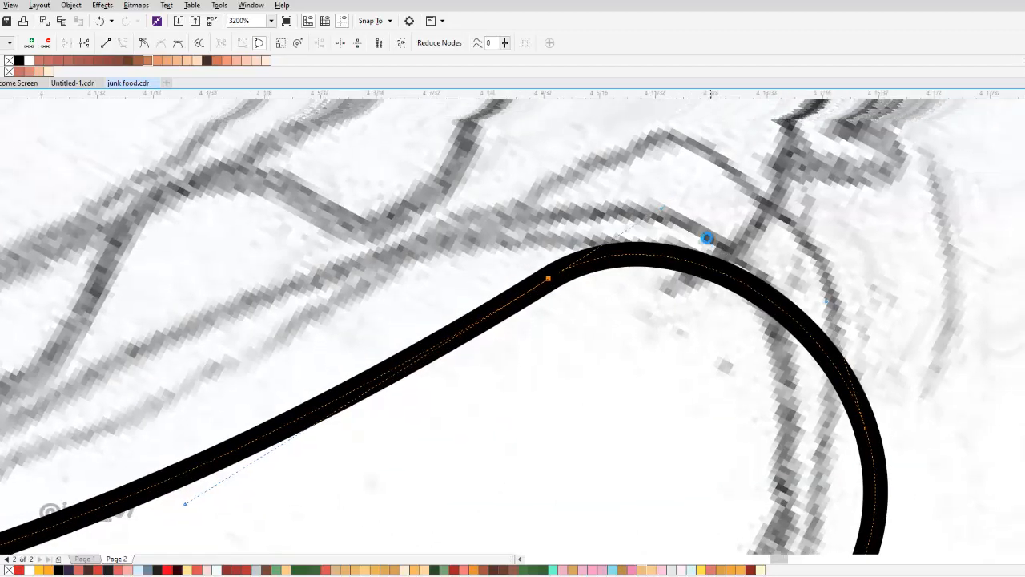
pyautogui.scroll(-2, 671, 210)
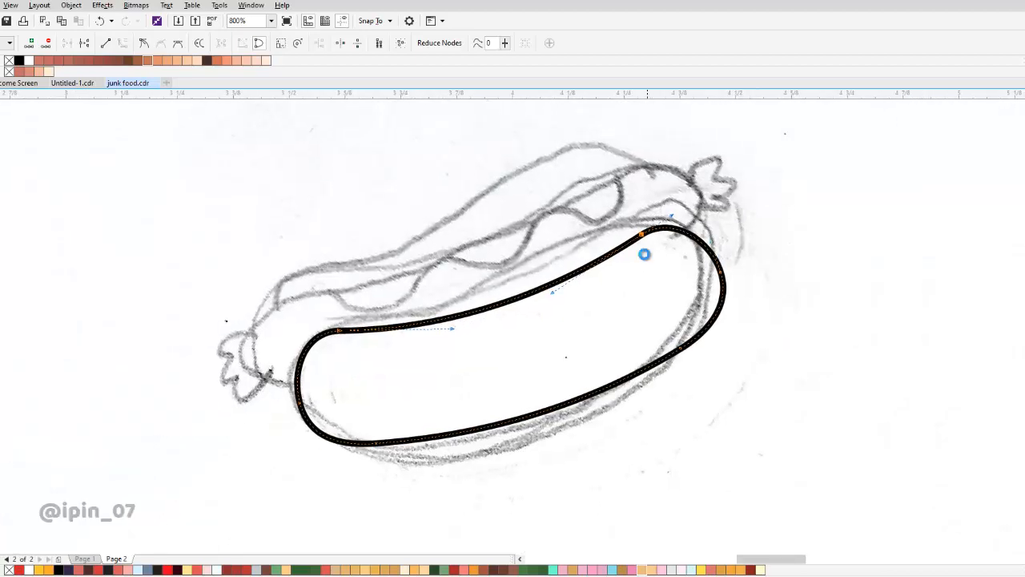
pyautogui.scroll(1, 447, 335)
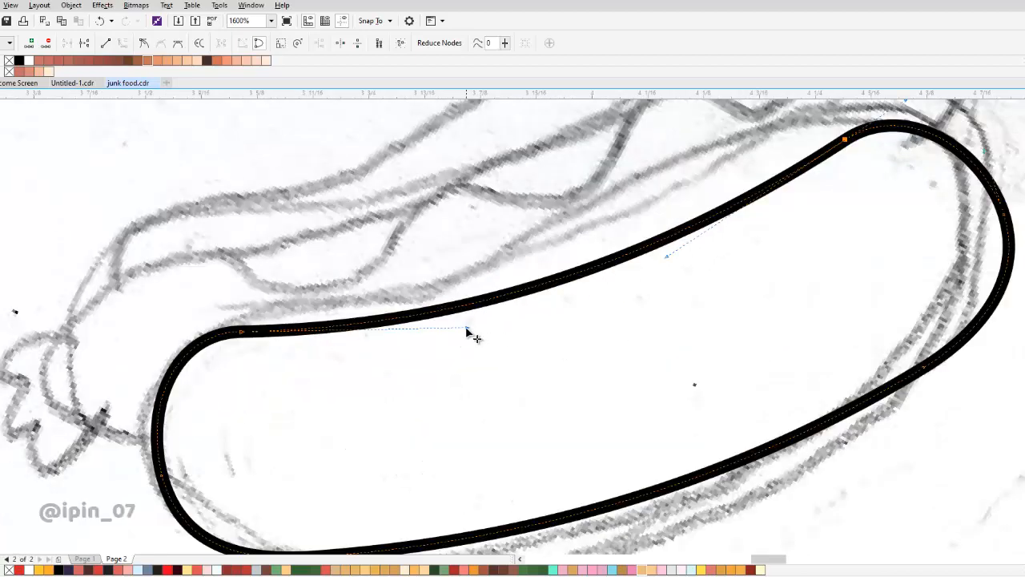
pyautogui.moveTo(467, 331); pyautogui.dragTo(499, 318)
pyautogui.scroll(-2, 431, 371)
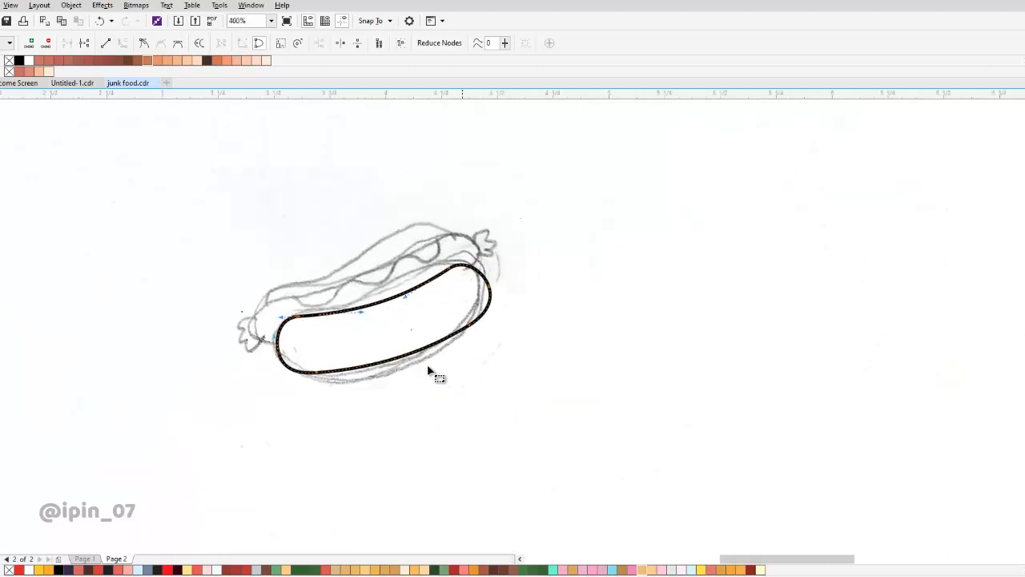
pyautogui.scroll(2, 430, 370)
pyautogui.moveTo(373, 343); pyautogui.dragTo(394, 355)
pyautogui.scroll(-2, 393, 354)
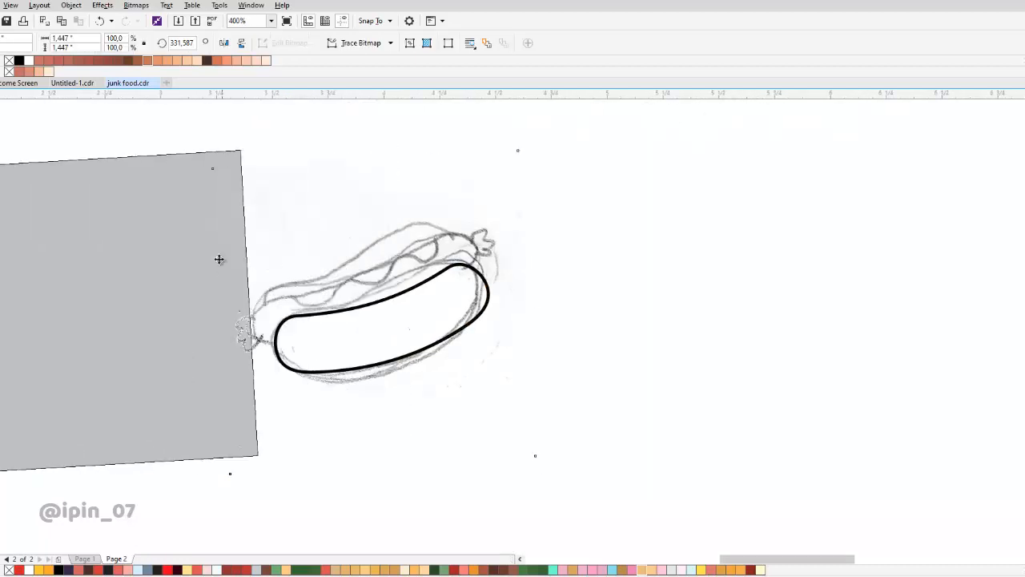
# - Refine the curve handles around the bun outline's right end to smooth its rounding
pyautogui.scroll(1, 483, 297)
pyautogui.scroll(1, 527, 280)
pyautogui.moveTo(511, 275); pyautogui.dragTo(516, 266)
pyautogui.scroll(-2, 425, 244)
pyautogui.scroll(2, 422, 232)
pyautogui.moveTo(214, 340); pyautogui.dragTo(355, 305)
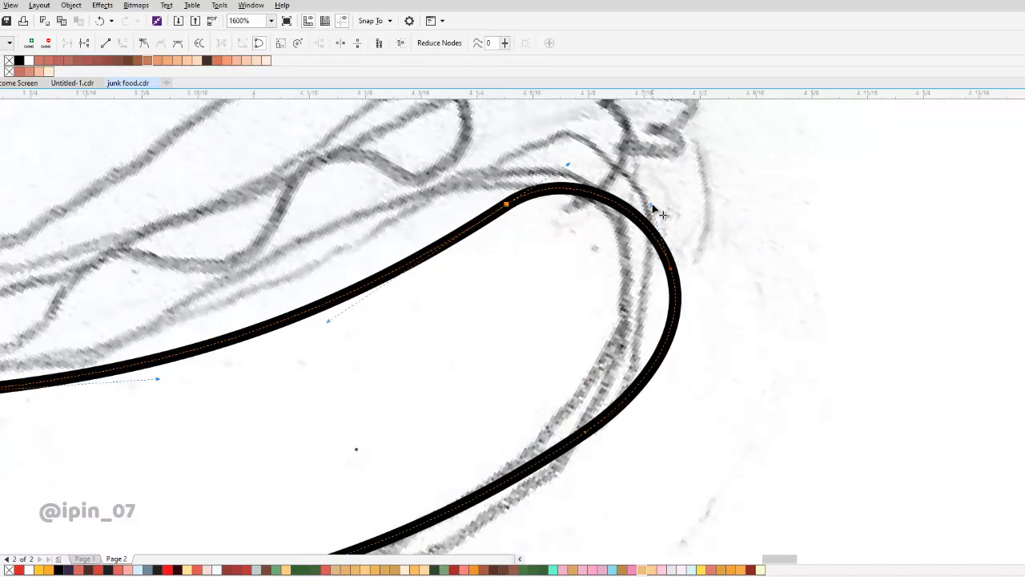
pyautogui.moveTo(652, 205); pyautogui.dragTo(652, 189)
pyautogui.scroll(-1, 627, 221)
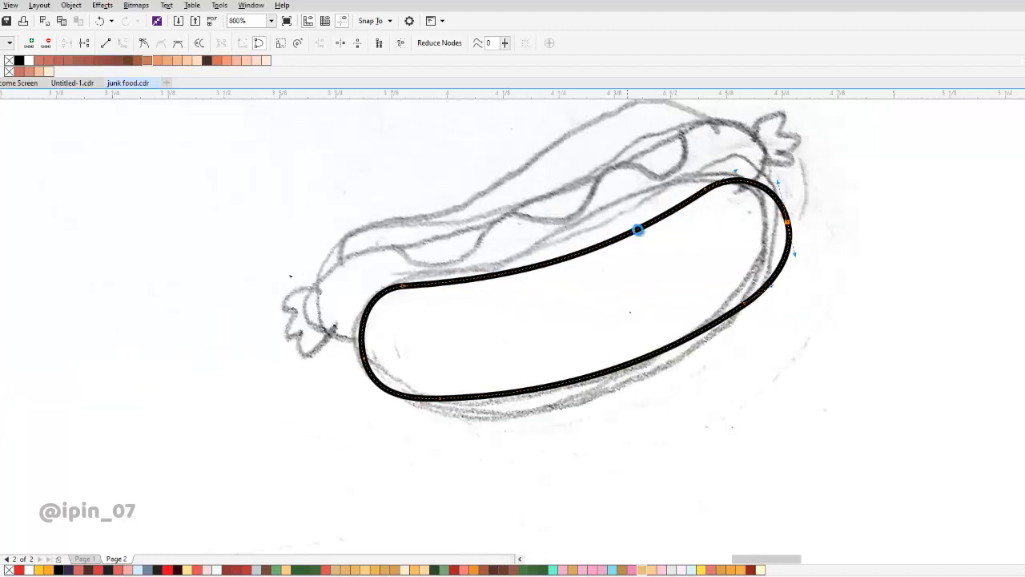
# - Fine-tune the nodes and handles at the bun outline's left end for a smoother rounded tip
pyautogui.click(375, 355)
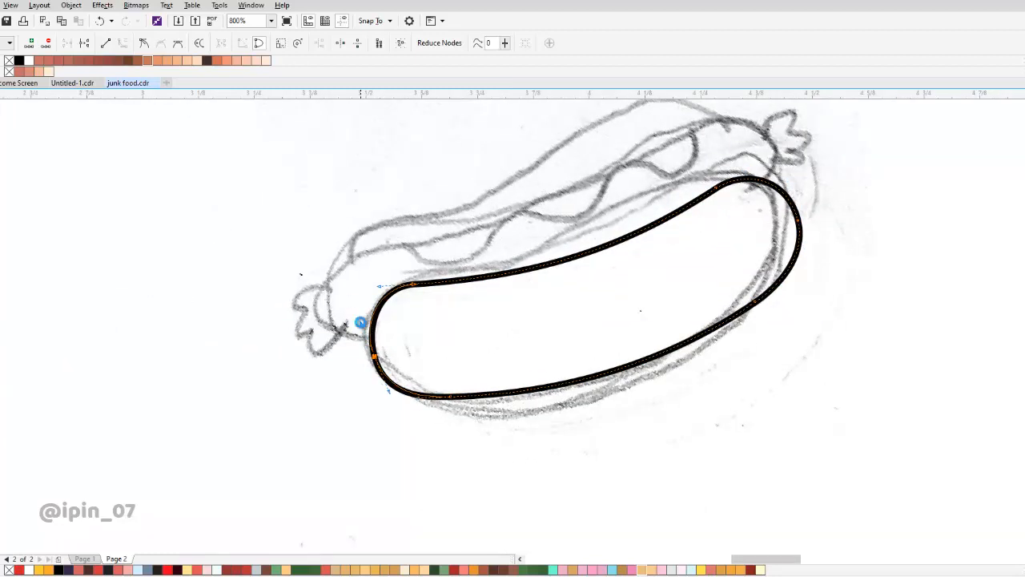
pyautogui.scroll(1, 389, 295)
pyautogui.moveTo(379, 279); pyautogui.dragTo(366, 278)
pyautogui.moveTo(356, 390); pyautogui.dragTo(365, 343)
pyautogui.click(373, 342)
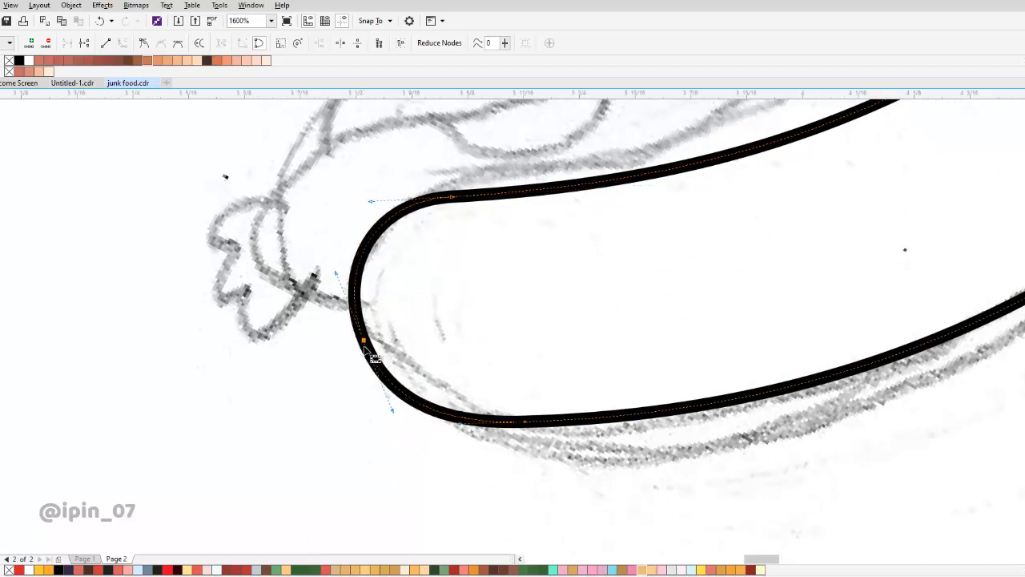
pyautogui.scroll(-2, 382, 362)
pyautogui.scroll(1, 420, 366)
pyautogui.press('space')
pyautogui.moveTo(632, 357); pyautogui.dragTo(453, 365)
pyautogui.moveTo(359, 324); pyautogui.dragTo(428, 321)
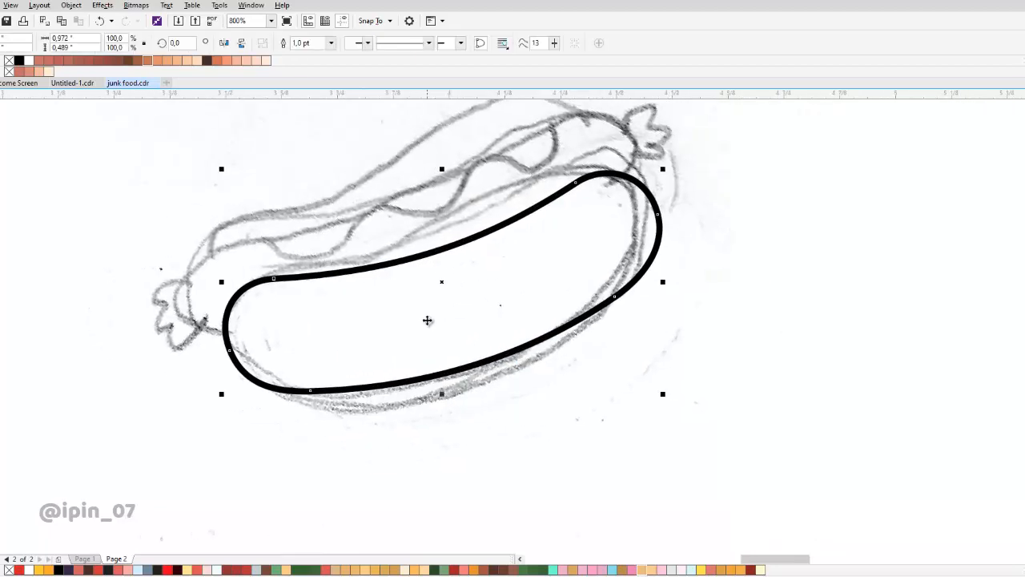
pyautogui.press('space')
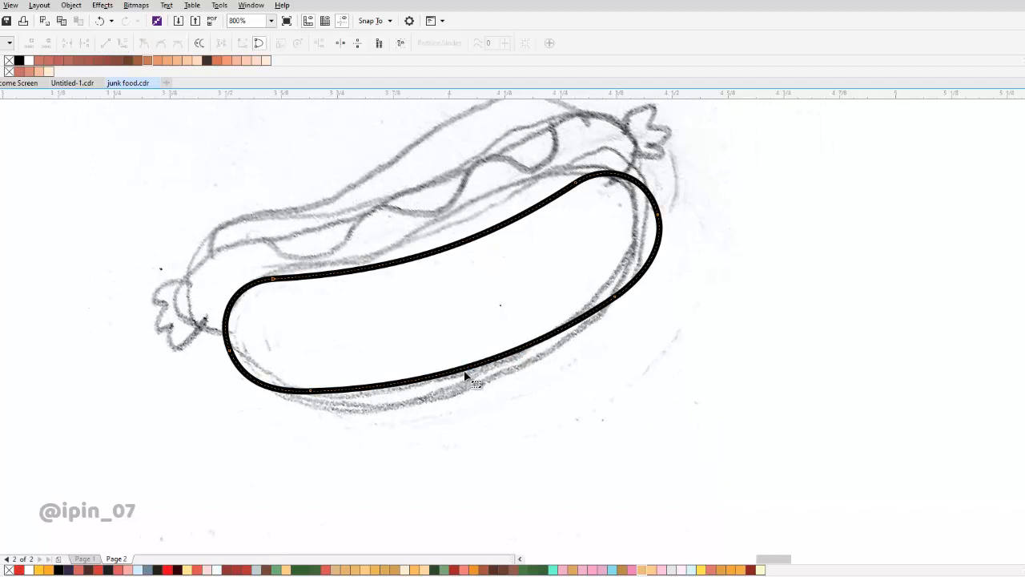
# - Start a second outline behind the front bun with the Pen tool, tracing its rounded left end from the sketch
pyautogui.scroll(1, 476, 341)
pyautogui.scroll(-2, 566, 241)
pyautogui.press('space')
pyautogui.scroll(1, 545, 267)
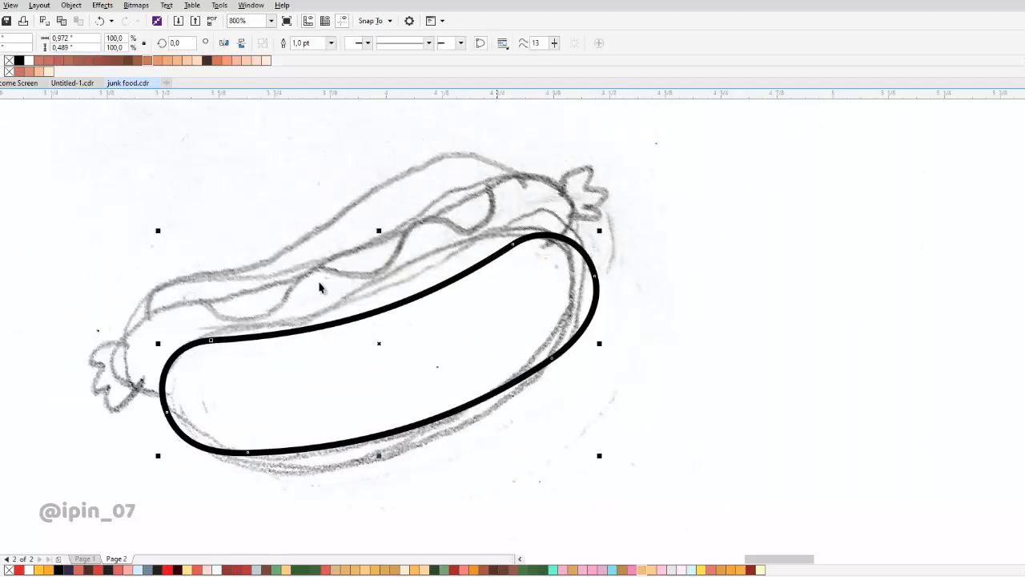
pyautogui.moveTo(319, 287); pyautogui.dragTo(360, 264)
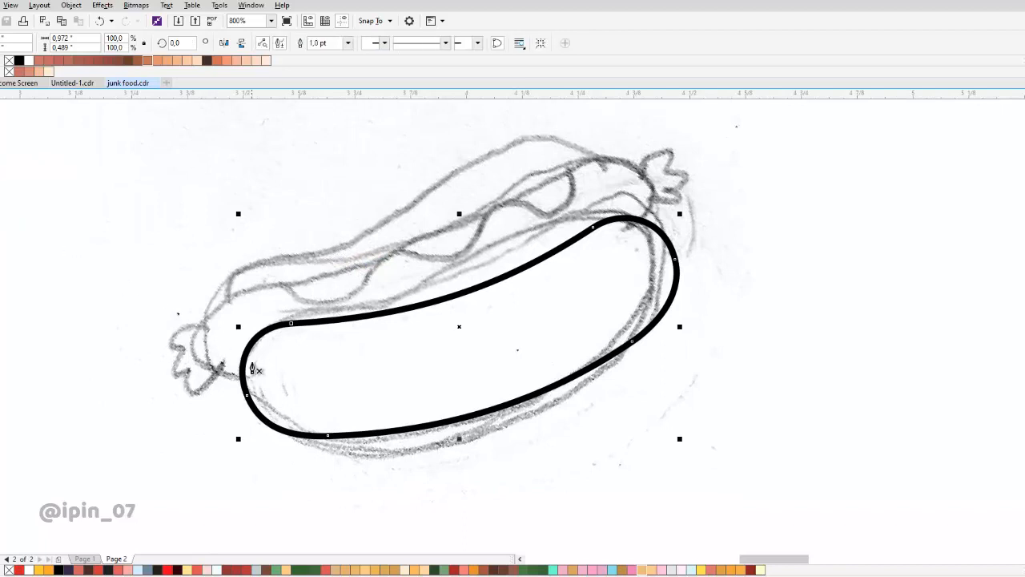
pyautogui.scroll(2, 258, 370)
pyautogui.moveTo(314, 400); pyautogui.dragTo(219, 439)
pyautogui.moveTo(138, 295); pyautogui.dragTo(162, 373)
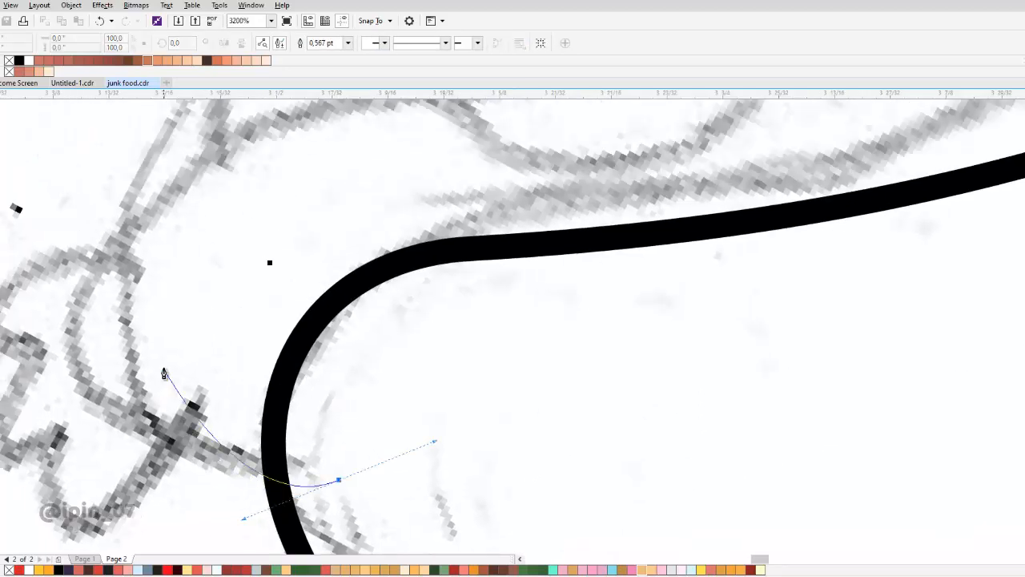
pyautogui.moveTo(136, 340); pyautogui.dragTo(126, 250)
pyautogui.scroll(-3, 126, 250)
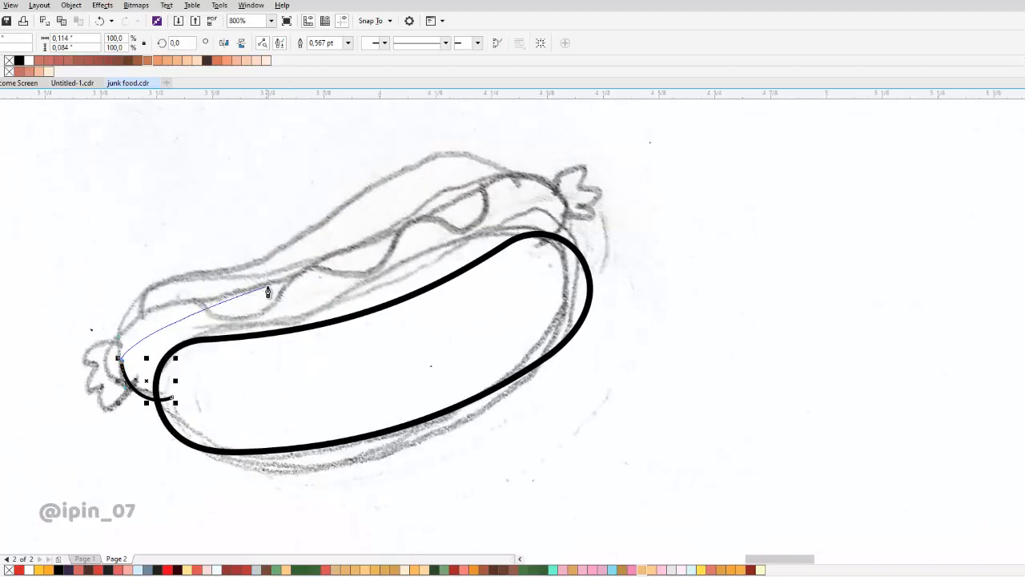
pyautogui.scroll(2, 160, 314)
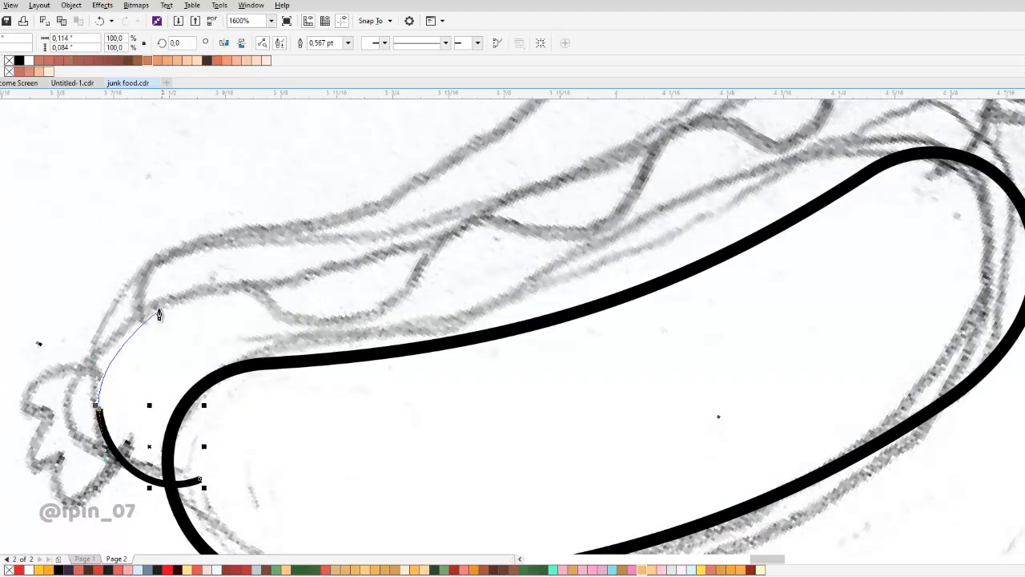
pyautogui.moveTo(172, 304); pyautogui.dragTo(219, 309)
pyautogui.hotkey('ctrl', 'z')
pyautogui.hotkey('ctrl', 'z')
# - Continue the second outline along its upper edge and around the right end, and close it across the front bun
pyautogui.moveTo(689, 245); pyautogui.dragTo(577, 300)
pyautogui.moveTo(430, 318); pyautogui.dragTo(612, 258)
pyautogui.moveTo(812, 154); pyautogui.dragTo(554, 243)
pyautogui.scroll(1, 488, 272)
pyautogui.moveTo(654, 333); pyautogui.dragTo(634, 282)
pyautogui.moveTo(562, 370); pyautogui.dragTo(496, 494)
pyautogui.scroll(-2, 496, 494)
pyautogui.click(360, 385)
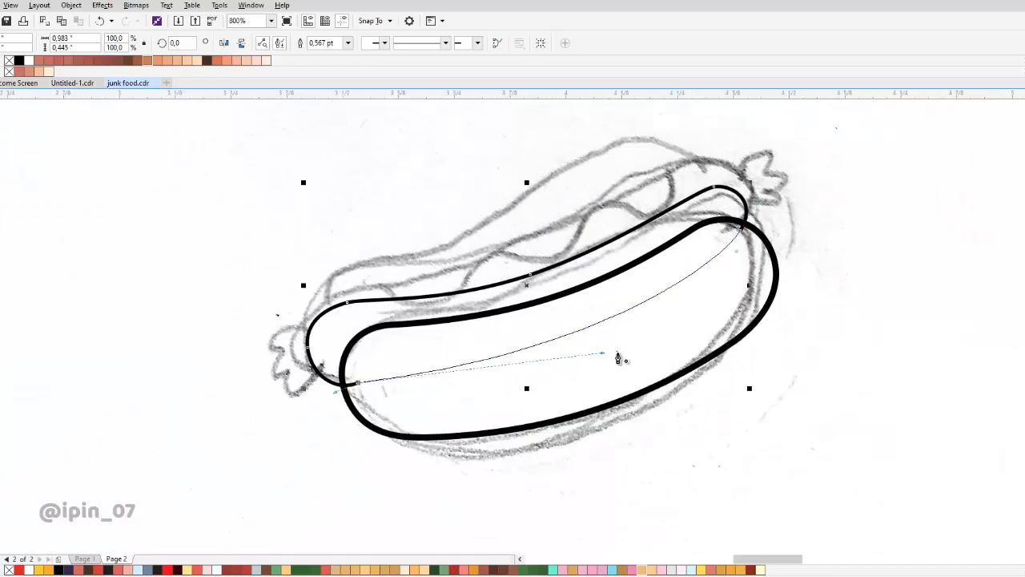
# - Convert the nodes of the second outline to smooth nodes
pyautogui.press('F10')
pyautogui.rightClick(623, 171)
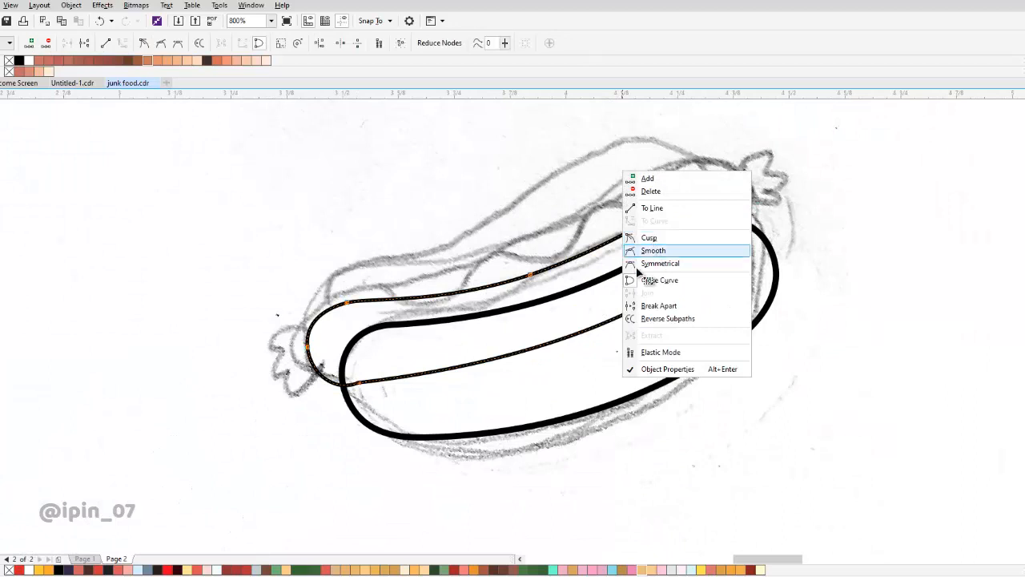
pyautogui.click(653, 250)
# - Adjust the nodes and curve handles at the second outline's left end to even out its rounding
pyautogui.scroll(2, 365, 293)
pyautogui.moveTo(363, 289); pyautogui.dragTo(454, 365)
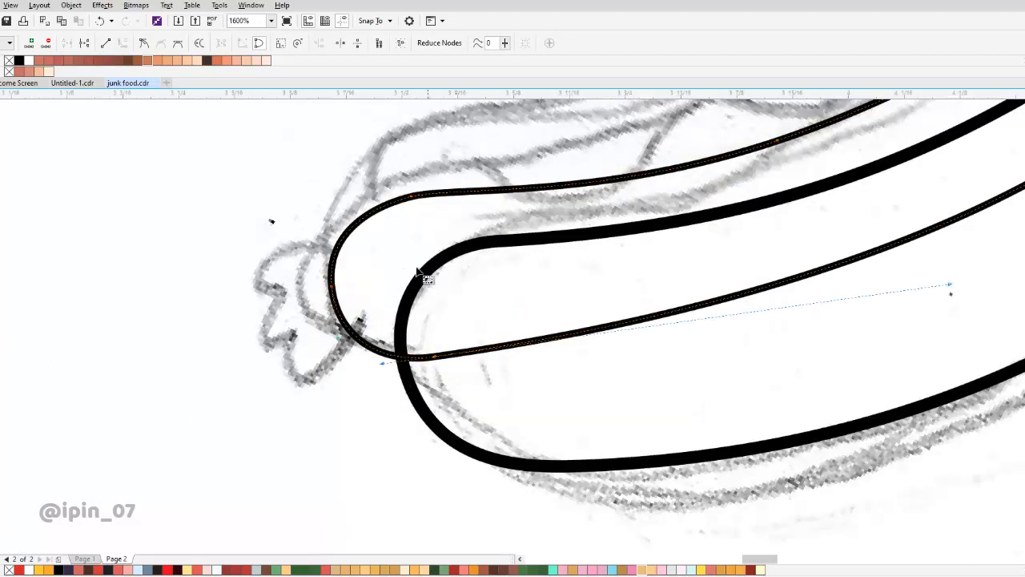
pyautogui.moveTo(352, 178); pyautogui.dragTo(483, 283)
pyautogui.moveTo(453, 186); pyautogui.dragTo(459, 186)
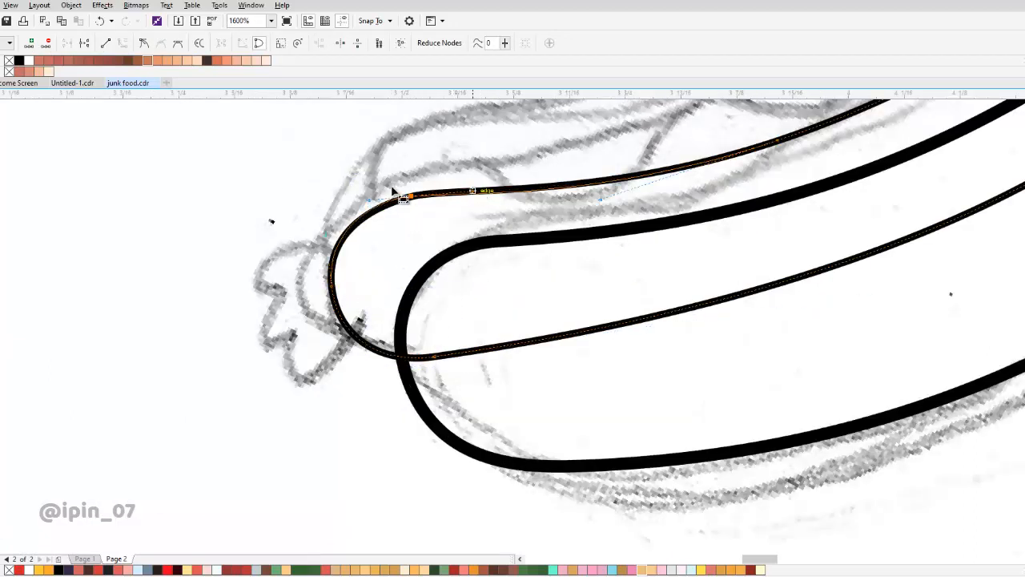
pyautogui.click(491, 375)
pyautogui.moveTo(434, 358); pyautogui.dragTo(466, 369)
# - Shift the middle node of the second outline's upper edge down and to the right toward the sketched line
pyautogui.scroll(-1, 462, 370)
pyautogui.scroll(1, 588, 257)
pyautogui.click(478, 274)
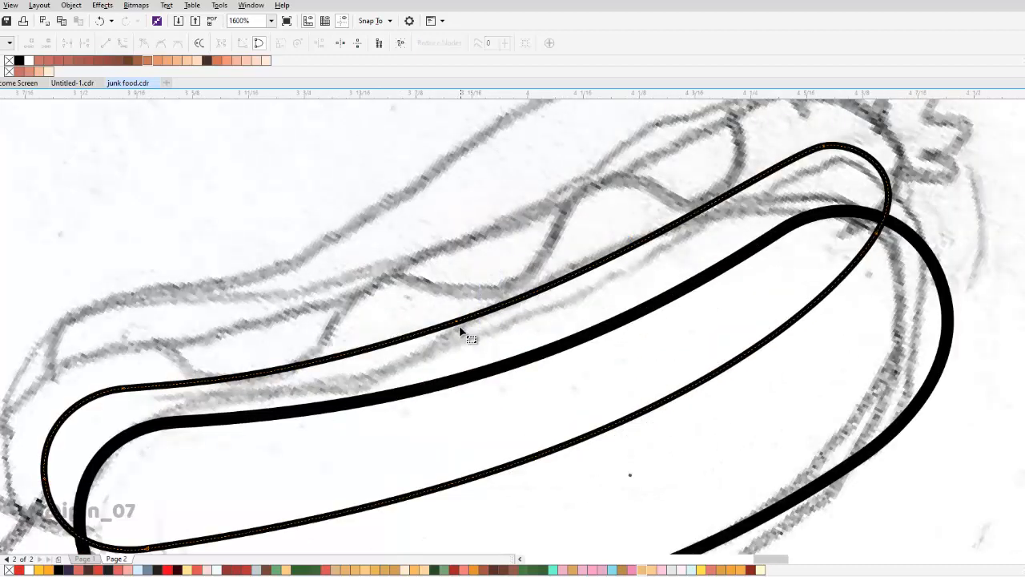
pyautogui.moveTo(459, 322); pyautogui.dragTo(482, 331)
pyautogui.hotkey('ctrl', 'z')
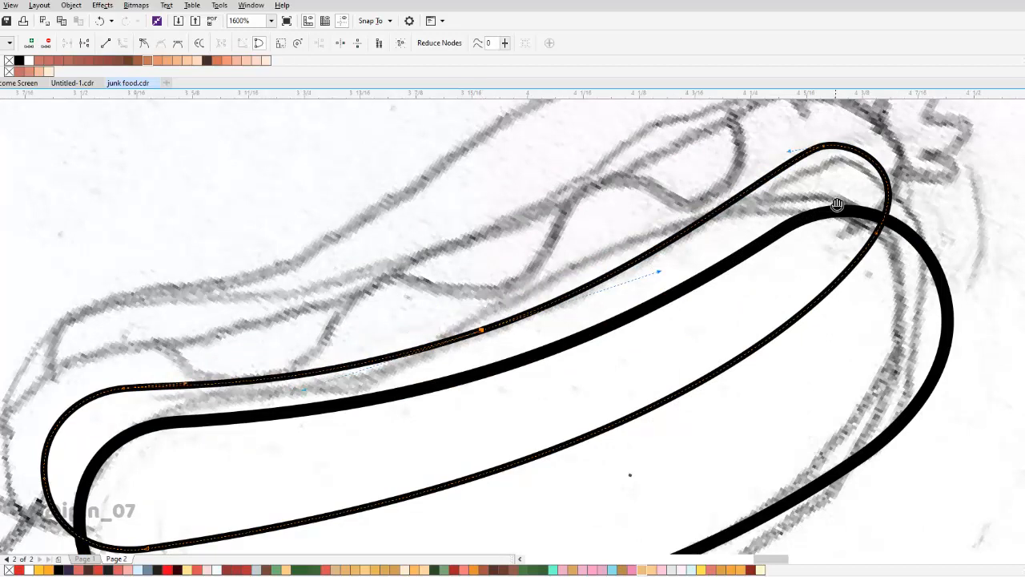
# - Add a node on the second outline's right end and reposition the nearby nodes to widen its curve
pyautogui.scroll(1, 857, 176)
pyautogui.moveTo(774, 428); pyautogui.dragTo(785, 443)
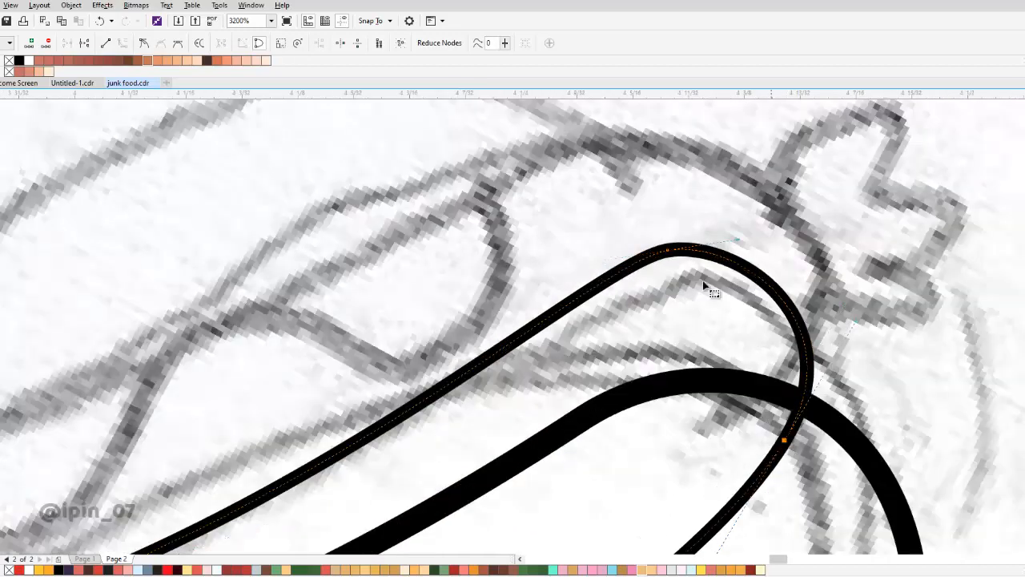
pyautogui.doubleClick(785, 304)
pyautogui.moveTo(784, 303); pyautogui.dragTo(798, 288)
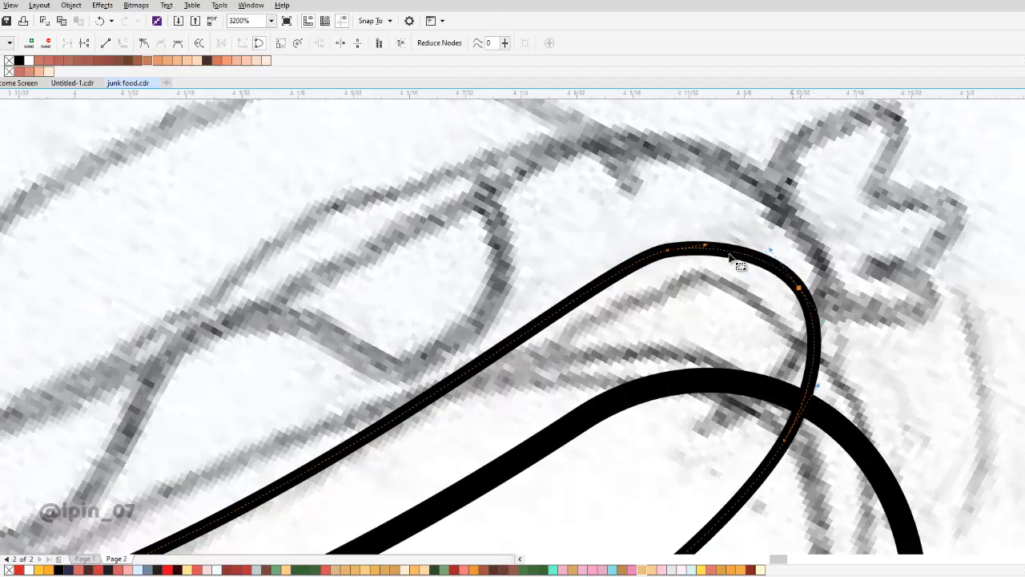
pyautogui.moveTo(677, 262); pyautogui.dragTo(731, 229)
pyautogui.moveTo(798, 287); pyautogui.dragTo(807, 280)
# - Move the node beneath the second outline's right end downward and adjust its curve into the lower edge
pyautogui.moveTo(536, 188); pyautogui.dragTo(924, 529)
pyautogui.moveTo(784, 440); pyautogui.dragTo(753, 483)
pyautogui.moveTo(706, 453); pyautogui.dragTo(720, 294)
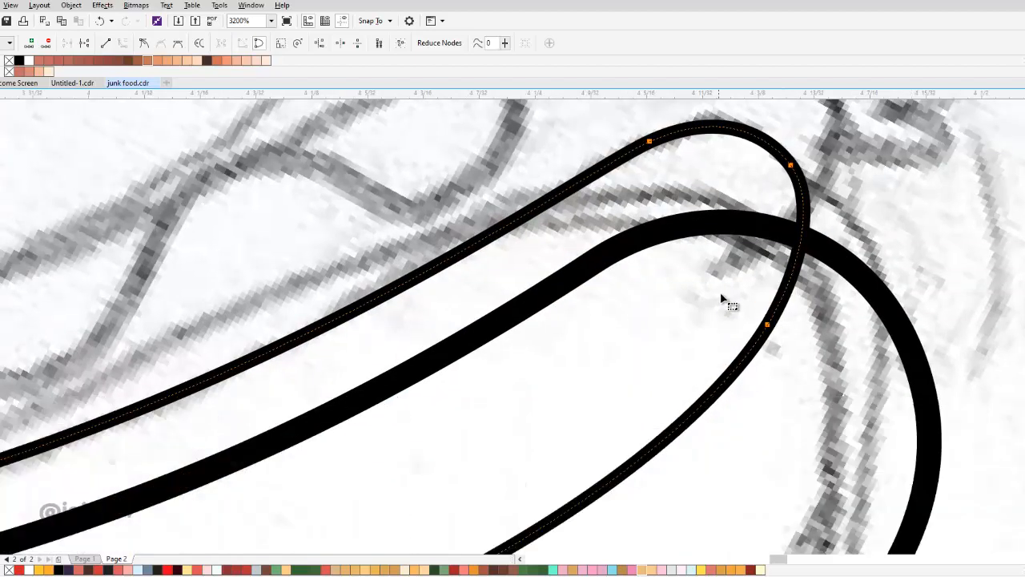
pyautogui.moveTo(766, 325); pyautogui.dragTo(767, 341)
pyautogui.moveTo(803, 292); pyautogui.dragTo(809, 331)
pyautogui.scroll(-2, 824, 322)
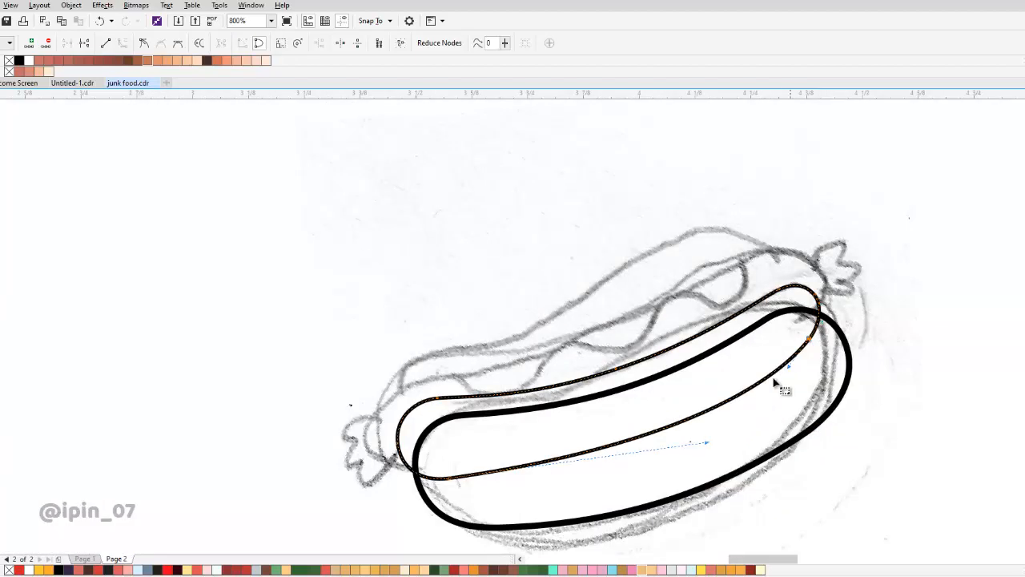
# - Move the node where the second outline's upper edge meets its right end outward and extend its curve handle
pyautogui.moveTo(739, 376); pyautogui.dragTo(721, 346)
pyautogui.scroll(2, 811, 265)
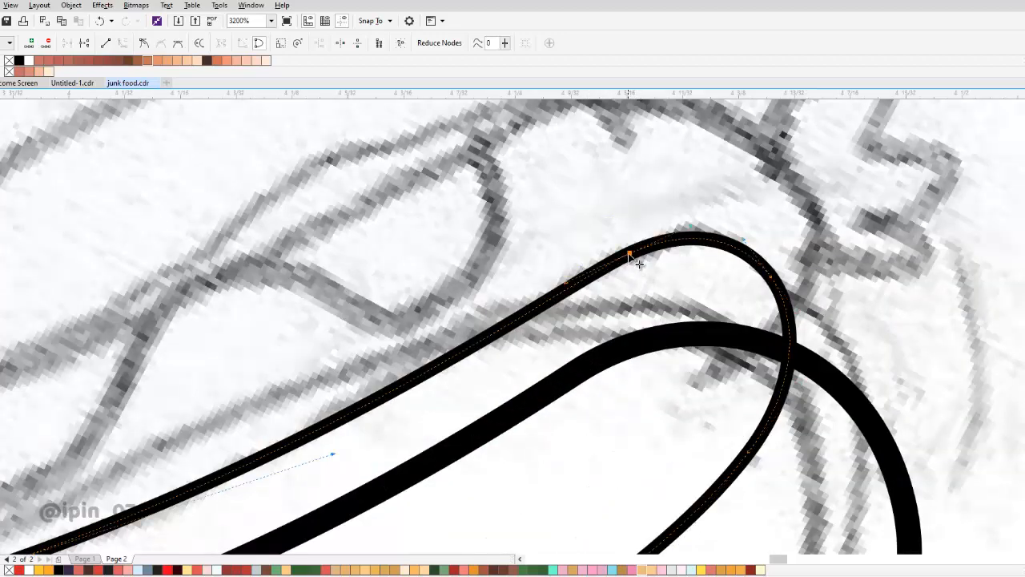
pyautogui.moveTo(628, 254); pyautogui.dragTo(613, 249)
pyautogui.moveTo(674, 222); pyautogui.dragTo(687, 214)
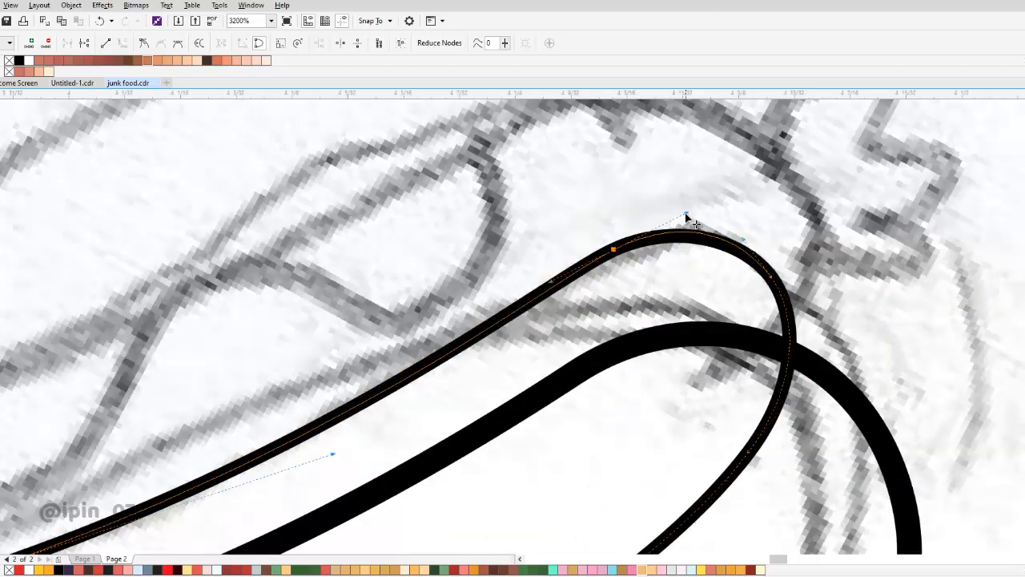
pyautogui.scroll(-3, 561, 304)
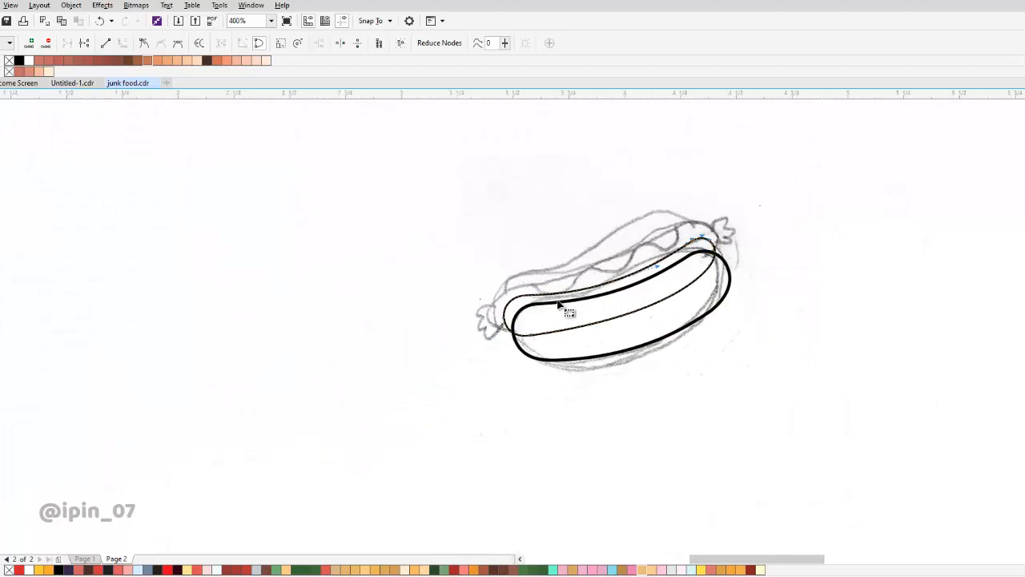
# - Fill the front bun shape with light orange
pyautogui.scroll(1, 558, 304)
pyautogui.moveTo(550, 296); pyautogui.dragTo(363, 278)
pyautogui.scroll(1, 443, 291)
pyautogui.press('space')
pyautogui.scroll(-2, 363, 278)
pyautogui.click(441, 321)
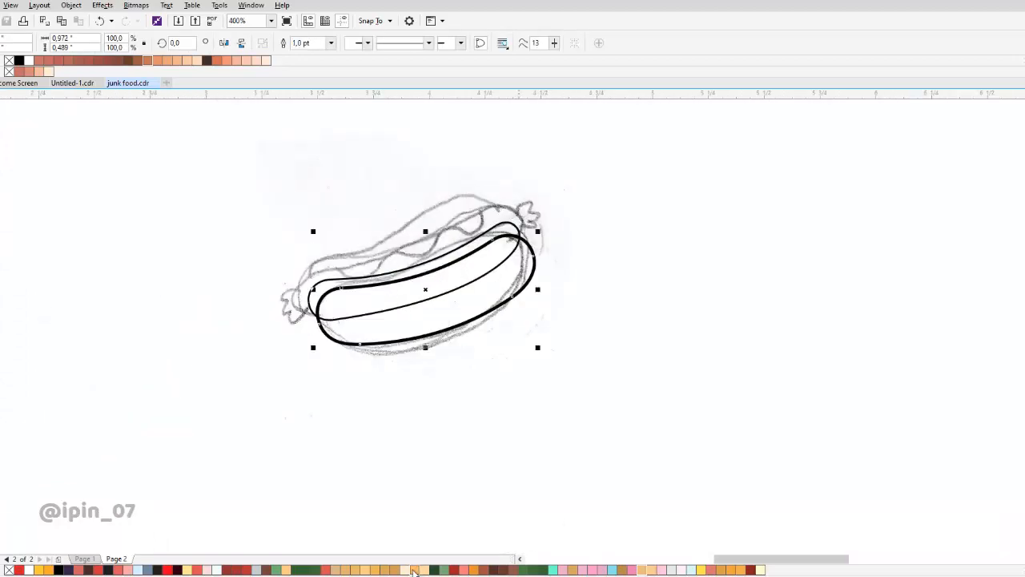
pyautogui.click(414, 571)
# - Send the second outline behind the orange front bun
pyautogui.scroll(1, 508, 408)
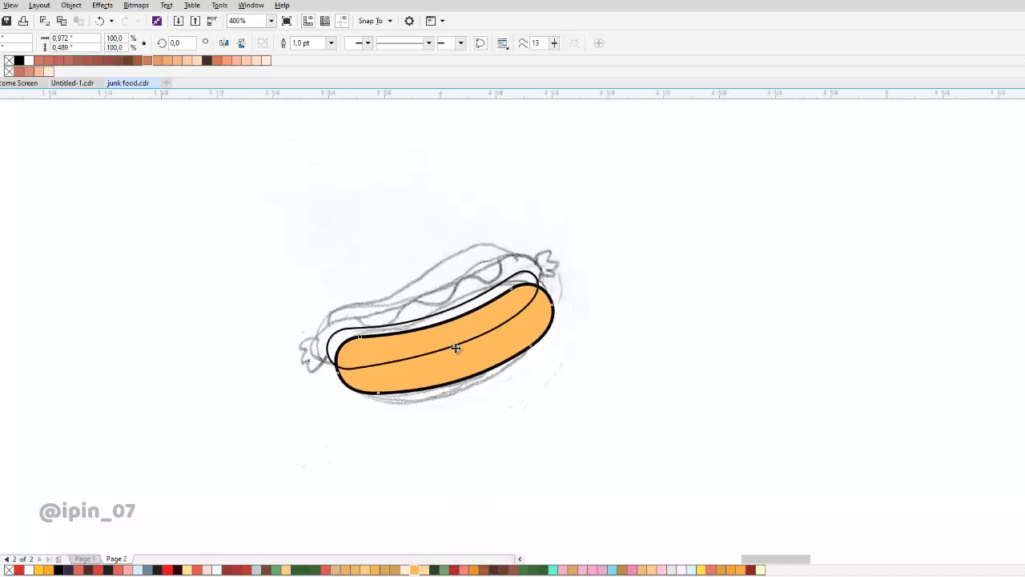
pyautogui.scroll(1, 456, 348)
pyautogui.click(516, 263)
pyautogui.hotkey('shift', 'pagedown')
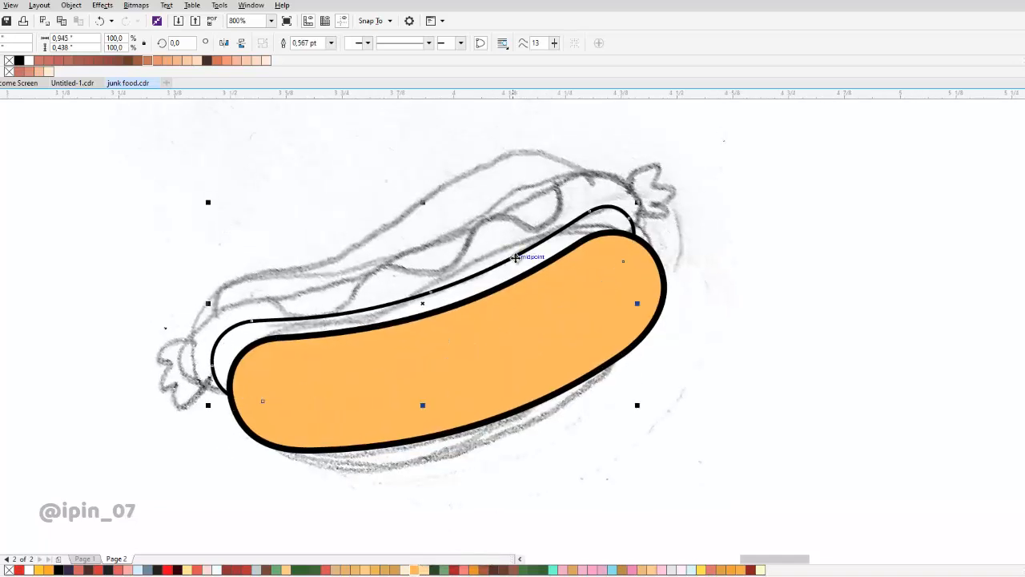
# - Reshape the visible left end of the rear outline by adjusting its leftmost node and curve handles
pyautogui.scroll(1, 247, 322)
pyautogui.press('F10')
pyautogui.moveTo(252, 336); pyautogui.dragTo(323, 259)
pyautogui.moveTo(203, 213); pyautogui.dragTo(387, 372)
pyautogui.moveTo(327, 254); pyautogui.dragTo(337, 339)
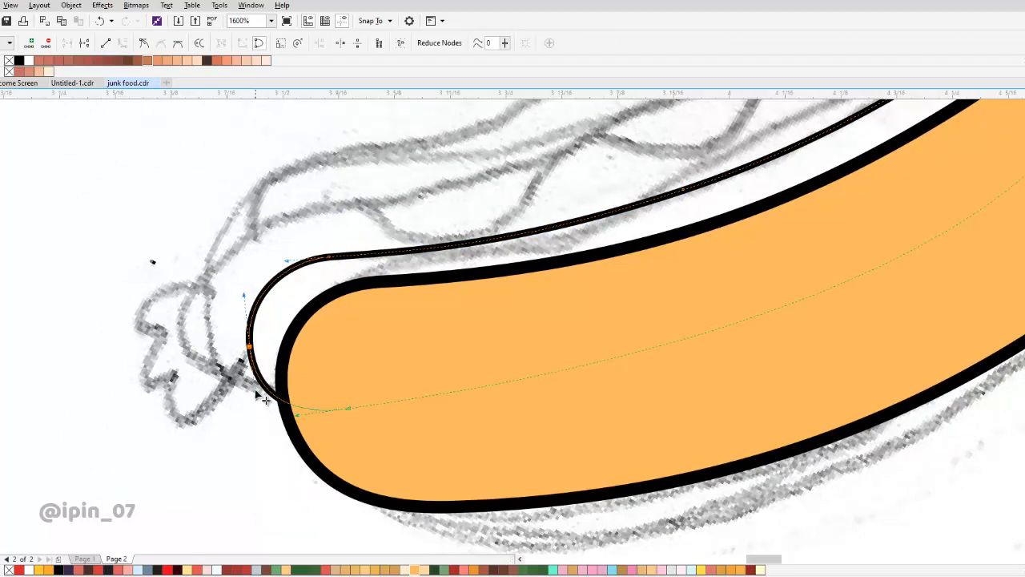
pyautogui.moveTo(255, 391); pyautogui.dragTo(254, 389)
pyautogui.moveTo(244, 296); pyautogui.dragTo(243, 307)
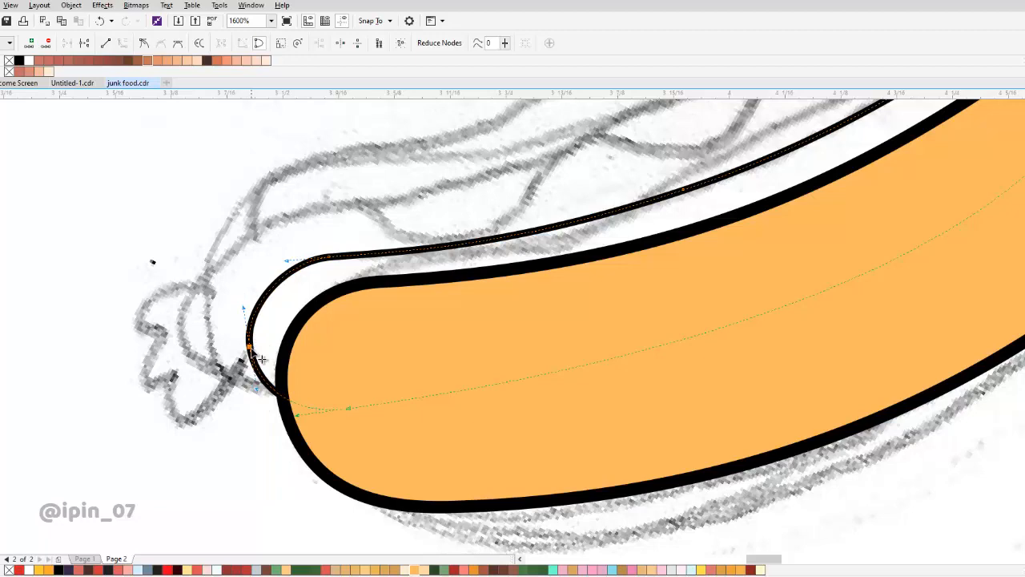
# - Fine-tune the rear outline's upper-left handle, leftmost curve and hidden lower-left node for a rounder left end
pyautogui.scroll(1, 336, 269)
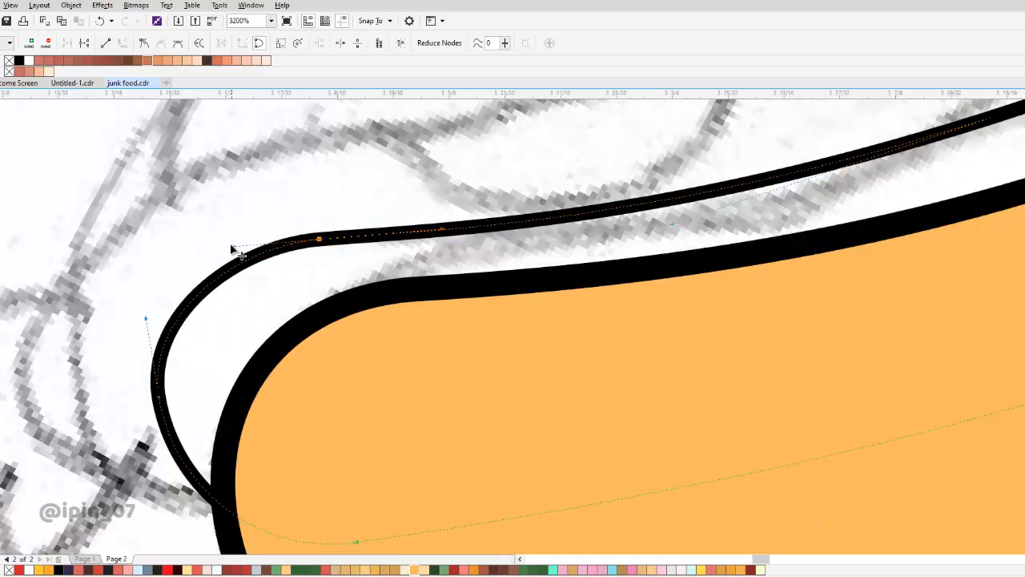
pyautogui.moveTo(231, 247); pyautogui.dragTo(217, 247)
pyautogui.moveTo(106, 354); pyautogui.dragTo(159, 275)
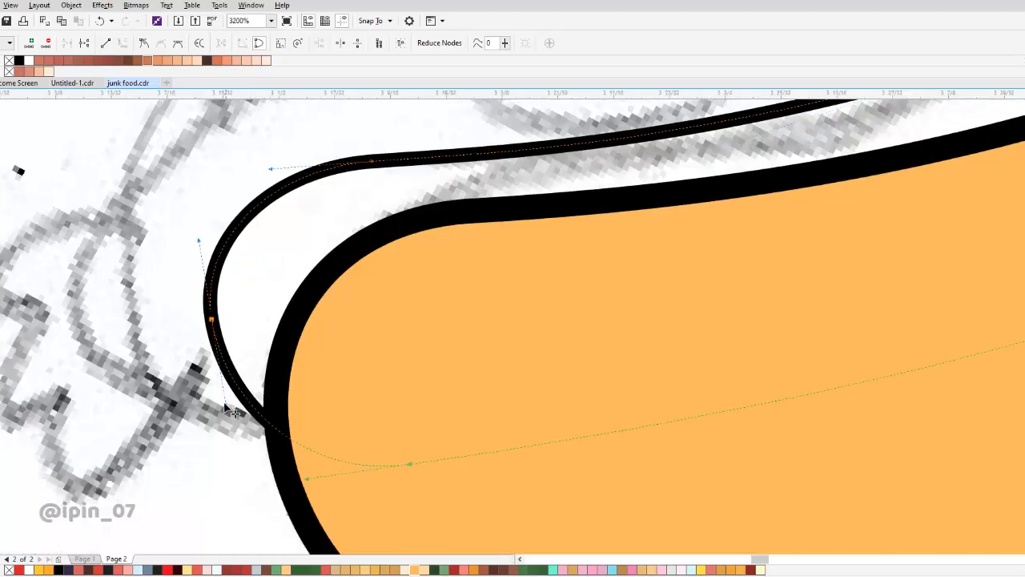
pyautogui.moveTo(229, 409); pyautogui.dragTo(211, 402)
pyautogui.moveTo(408, 463); pyautogui.dragTo(414, 431)
# - Lower the middle node of the rear outline's upper edge slightly and check the curve along the bun
pyautogui.scroll(-1, 413, 431)
pyautogui.moveTo(495, 365); pyautogui.dragTo(359, 365)
pyautogui.scroll(-1, 350, 362)
pyautogui.scroll(1, 435, 317)
pyautogui.moveTo(466, 263); pyautogui.dragTo(521, 323)
pyautogui.scroll(1, 506, 282)
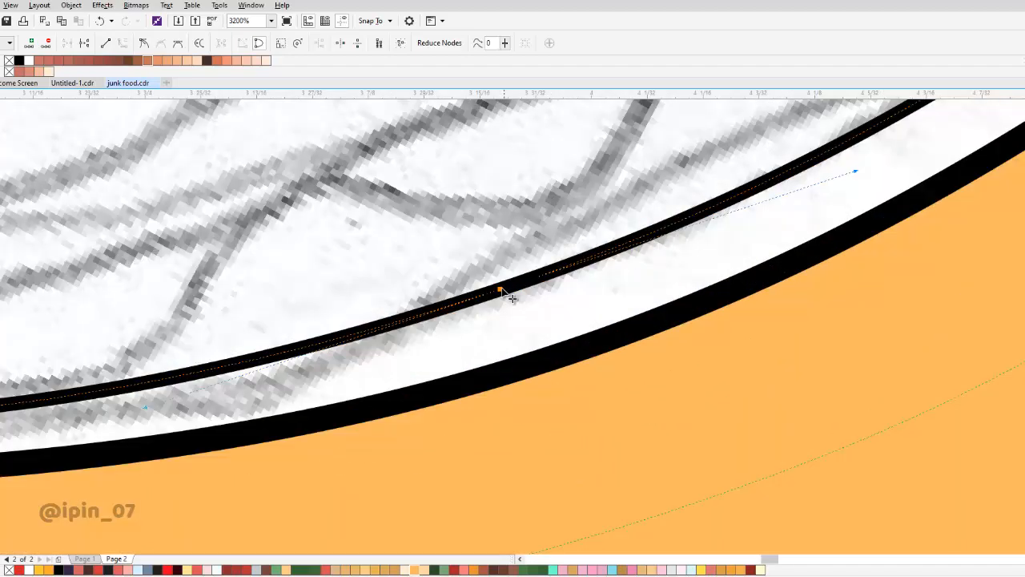
pyautogui.moveTo(502, 290); pyautogui.dragTo(502, 298)
pyautogui.scroll(-1, 505, 289)
pyautogui.scroll(-1, 604, 284)
pyautogui.scroll(1, 721, 216)
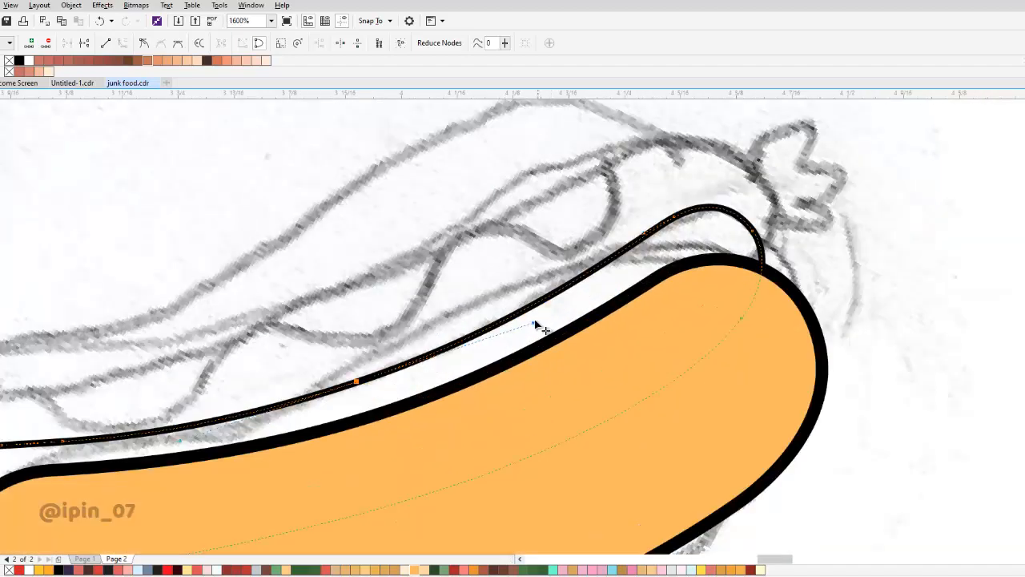
# - Adjust the nodes at the rear outline's right end so it curves smoothly behind the front bun
pyautogui.click(764, 345)
pyautogui.moveTo(743, 320); pyautogui.dragTo(761, 327)
pyautogui.scroll(1, 760, 200)
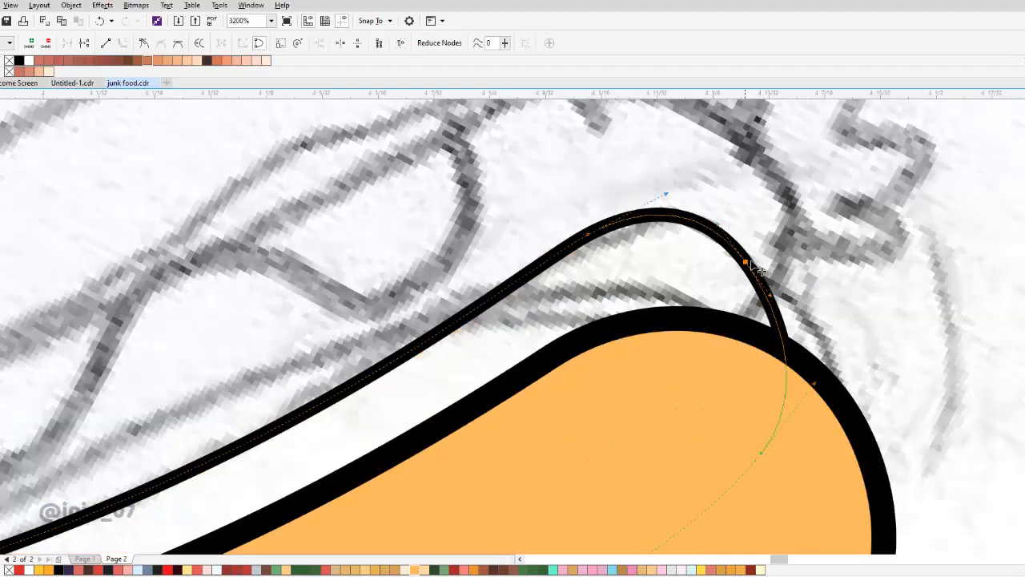
pyautogui.moveTo(758, 269)
pyautogui.mouseDown()
pyautogui.moveTo(776, 268)
pyautogui.moveTo(750, 277)
pyautogui.mouseUp()
pyautogui.scroll(-2, 621, 290)
pyautogui.click(620, 284)
# - Move the scanned sketch aside to inspect the bun shapes alone, and undo the move
pyautogui.press('space')
pyautogui.scroll(-1, 619, 283)
pyautogui.moveTo(619, 283); pyautogui.dragTo(175, 304)
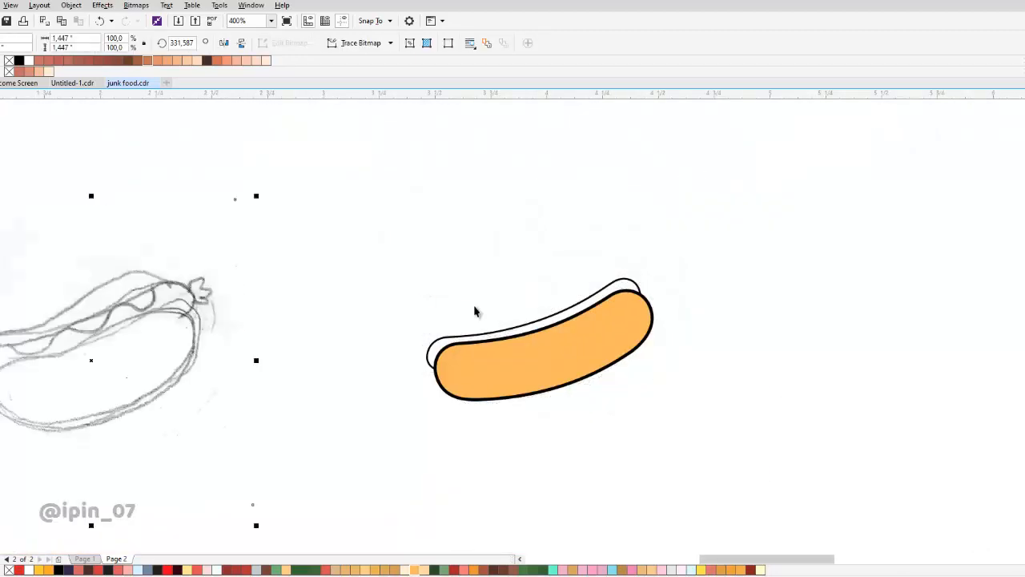
pyautogui.scroll(1, 526, 325)
pyautogui.moveTo(587, 317); pyautogui.dragTo(533, 318)
pyautogui.hotkey('ctrl', 'z')
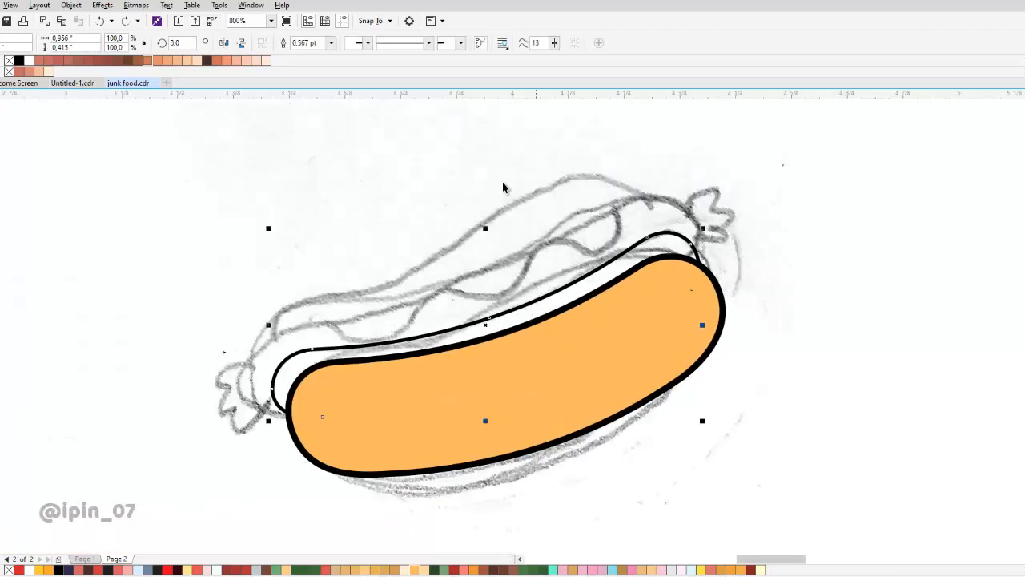
# - Set the rear outline's line width to 1.0 pt
pyautogui.click(331, 42)
pyautogui.click(326, 92)
pyautogui.click(626, 229)
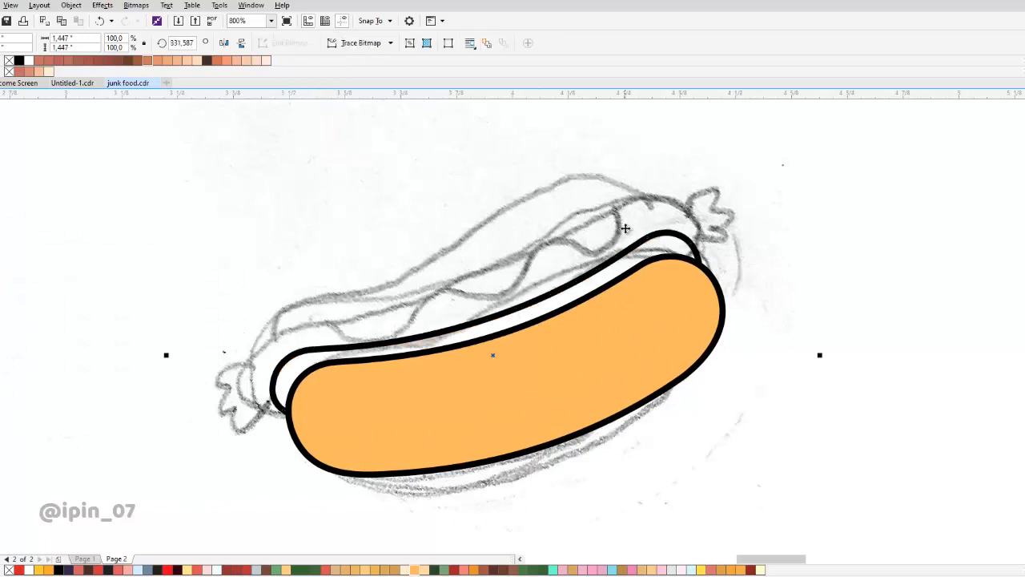
pyautogui.click(620, 274)
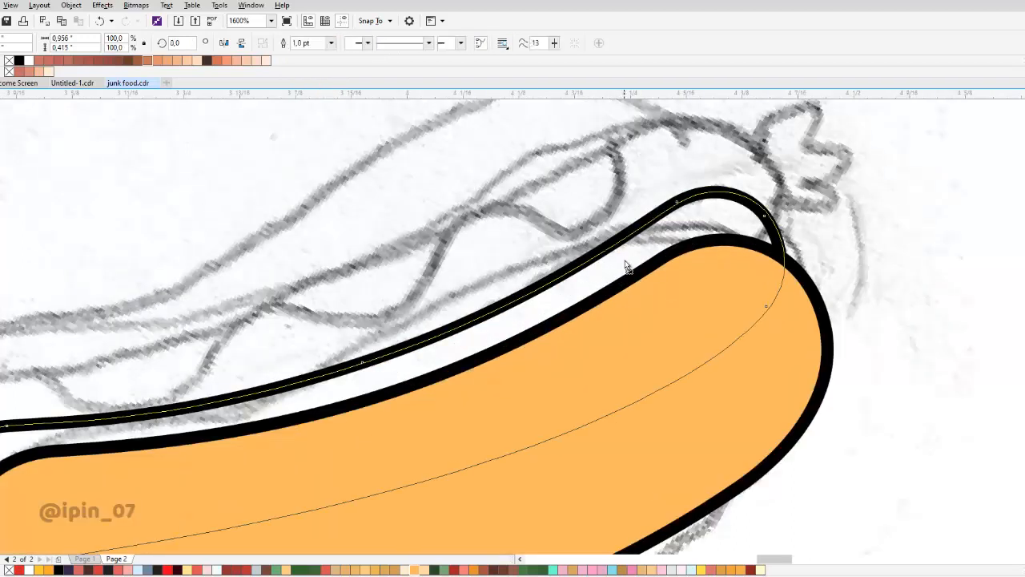
pyautogui.scroll(-2, 658, 307)
# - Copy the orange front bun shape and clear the selection
pyautogui.rightClick(626, 368)
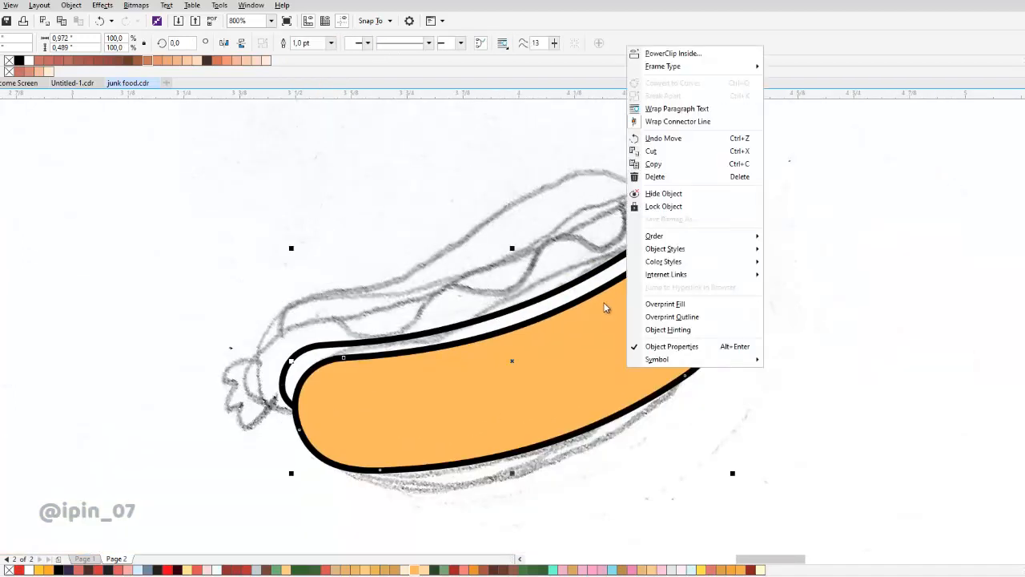
pyautogui.click(636, 160)
pyautogui.scroll(-1, 642, 256)
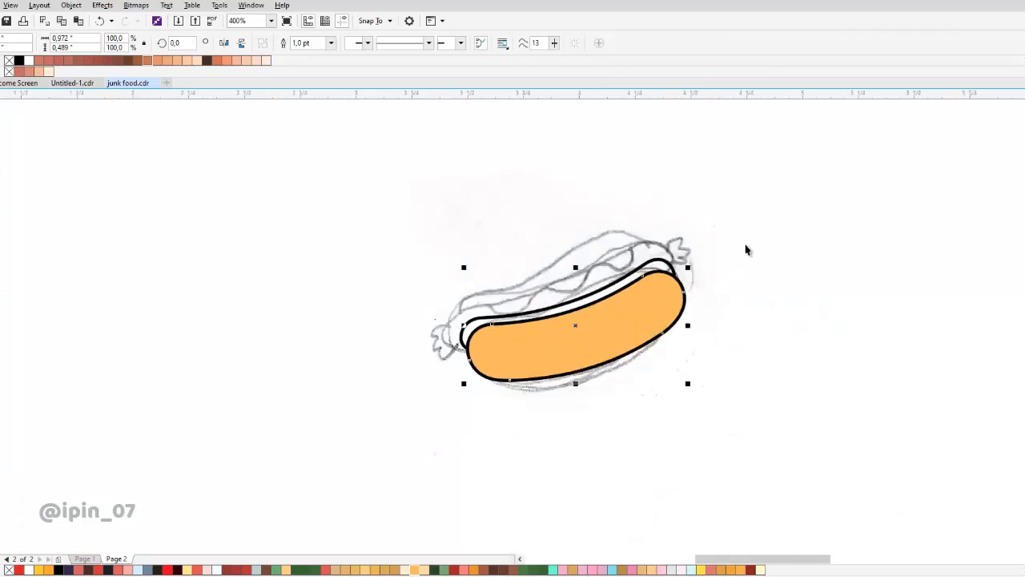
pyautogui.click(721, 256)
pyautogui.scroll(1, 708, 265)
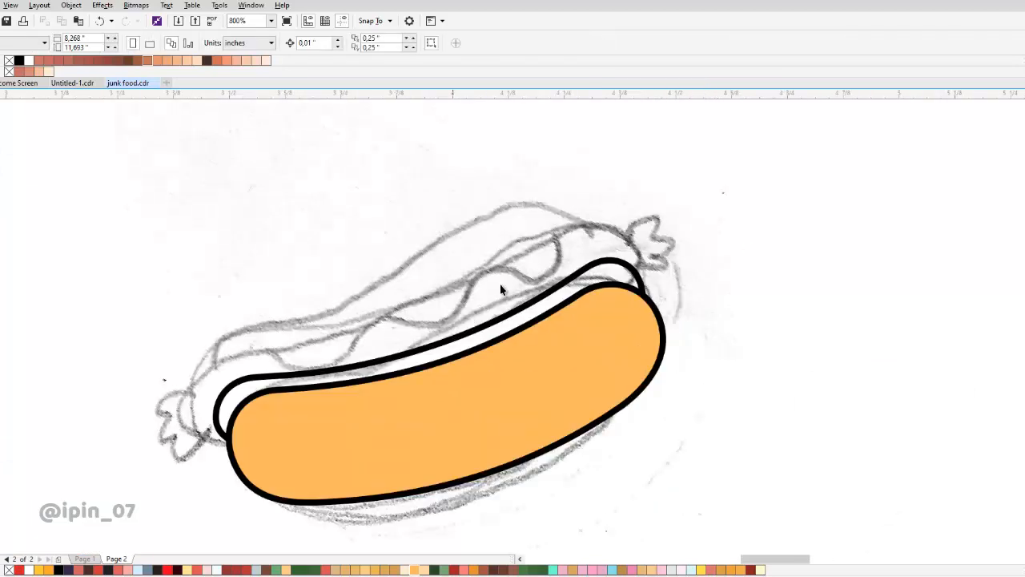
# - Paste the copied orange bun shape, move it up and to the left, and send it behind the other shapes
pyautogui.rightClick(727, 165)
pyautogui.click(761, 238)
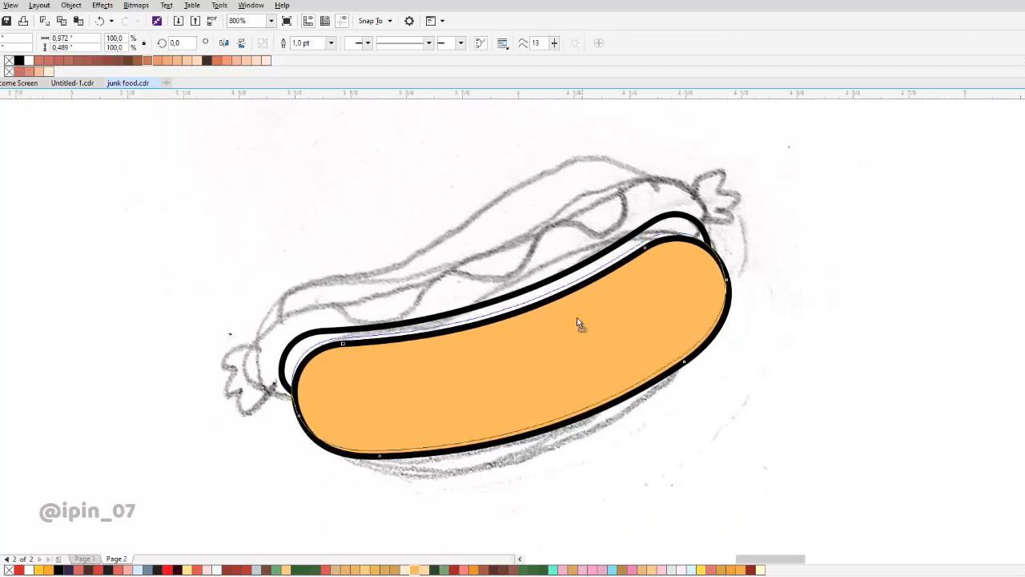
pyautogui.moveTo(577, 318); pyautogui.dragTo(565, 289)
pyautogui.hotkey('shift', 'pagedown')
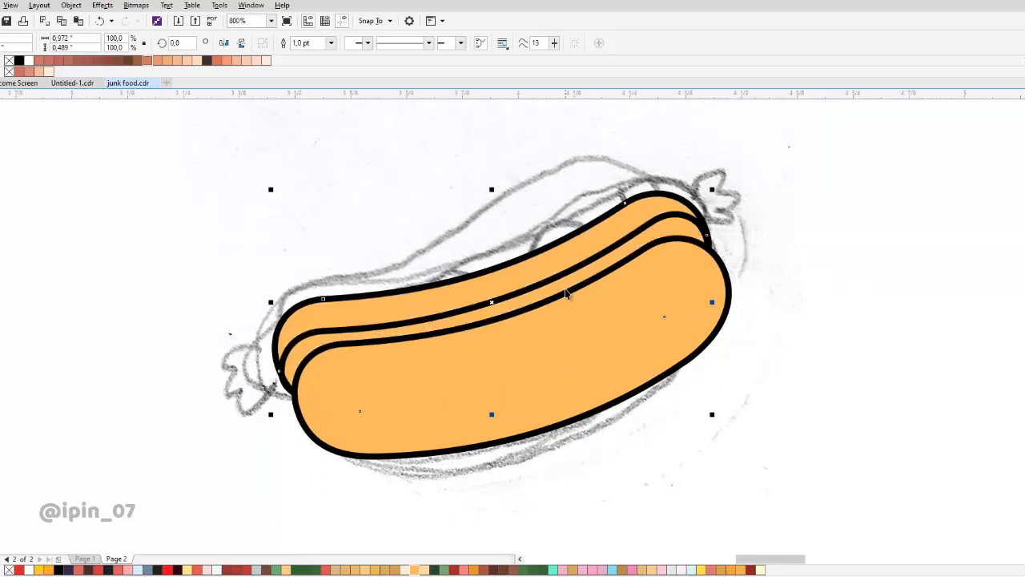
# - Shift the nodes at the middle outline's left end slightly downward
pyautogui.scroll(1, 477, 269)
pyautogui.moveTo(522, 286); pyautogui.dragTo(520, 302)
pyautogui.scroll(-1, 457, 331)
pyautogui.scroll(1, 381, 314)
pyautogui.moveTo(348, 342); pyautogui.dragTo(417, 290)
pyautogui.press('F10')
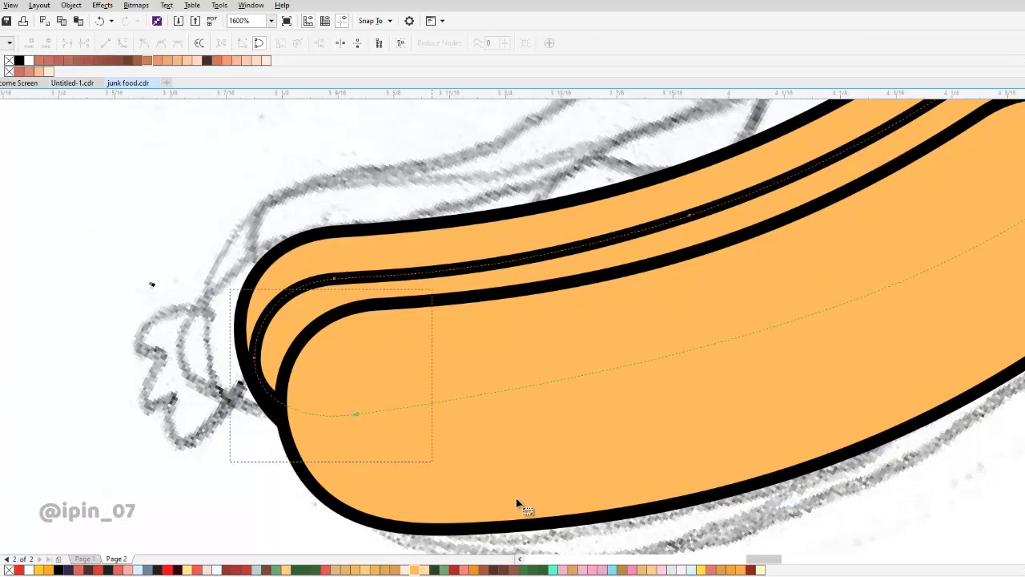
pyautogui.moveTo(515, 498); pyautogui.dragTo(519, 500)
pyautogui.moveTo(357, 413); pyautogui.dragTo(355, 423)
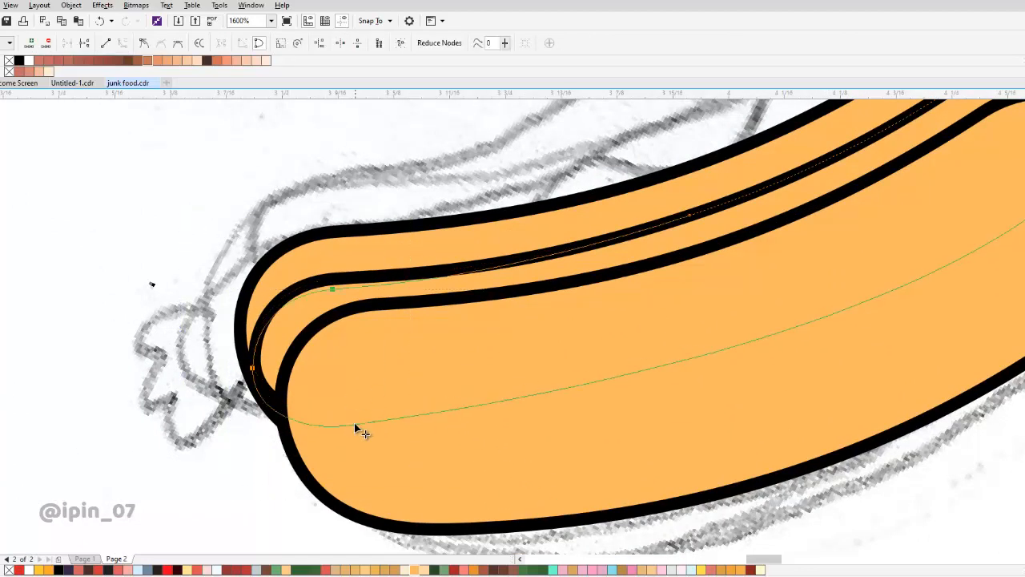
# - Raise the middle outline's upper-left node and lengthen its handle to smooth the curve of the top edge
pyautogui.scroll(-1, 382, 407)
pyautogui.moveTo(468, 301); pyautogui.dragTo(342, 363)
pyautogui.scroll(2, 210, 407)
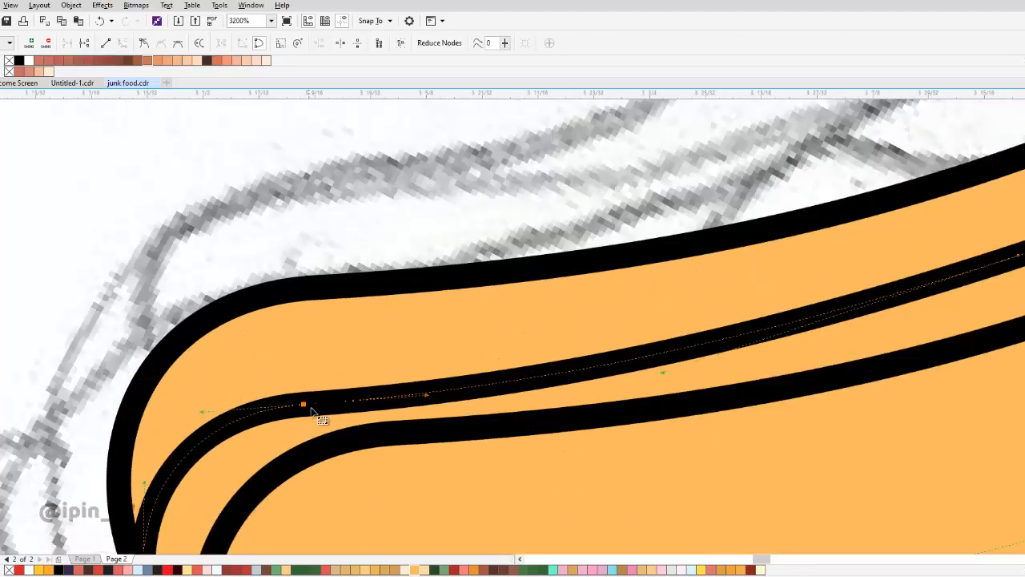
pyautogui.moveTo(302, 410); pyautogui.dragTo(470, 379)
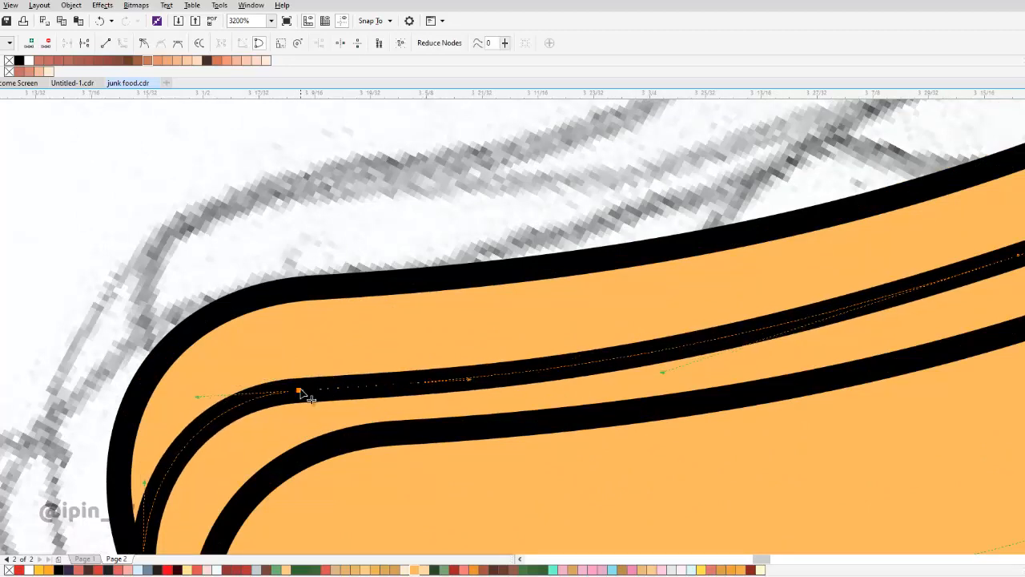
pyautogui.moveTo(299, 391); pyautogui.dragTo(297, 377)
pyautogui.scroll(-2, 366, 340)
pyautogui.moveTo(382, 342); pyautogui.dragTo(290, 349)
pyautogui.press('space')
# - Scale the rear bun shape down to 96.8 percent
pyautogui.click(613, 239)
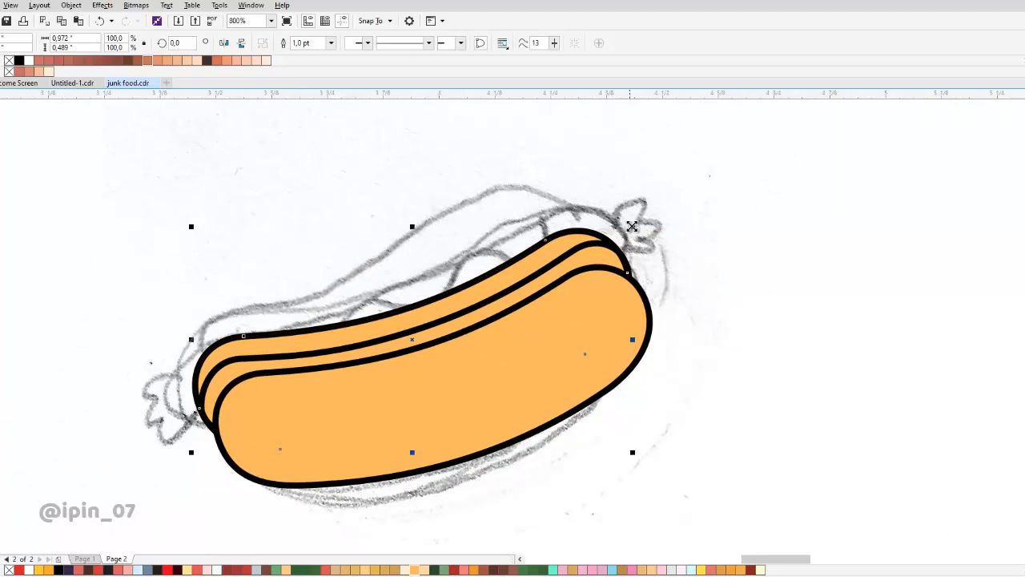
pyautogui.moveTo(632, 226); pyautogui.dragTo(570, 247)
pyautogui.moveTo(432, 311); pyautogui.dragTo(459, 288)
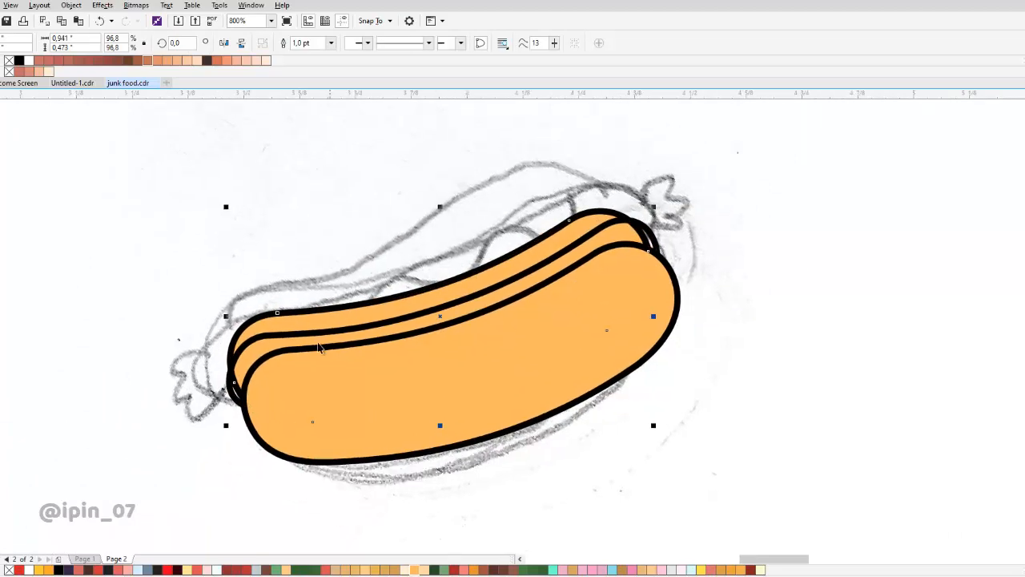
# - Adjust the node at the far left of the middle outline to reshape its rounded end beside the front bun
pyautogui.scroll(1, 318, 345)
pyautogui.click(282, 346)
pyautogui.moveTo(158, 360); pyautogui.dragTo(186, 345)
pyautogui.press('F10')
pyautogui.moveTo(98, 373); pyautogui.dragTo(144, 425)
pyautogui.click(170, 376)
pyautogui.scroll(1, 167, 364)
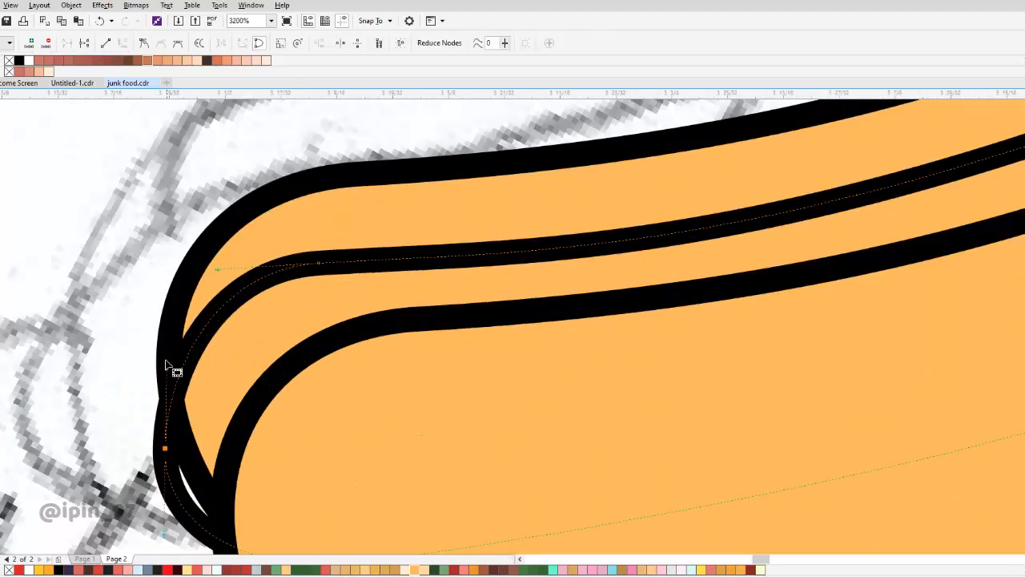
pyautogui.scroll(-1, 283, 356)
# - Recolor the outlines of all three hot dog shapes dark brown
pyautogui.press('space')
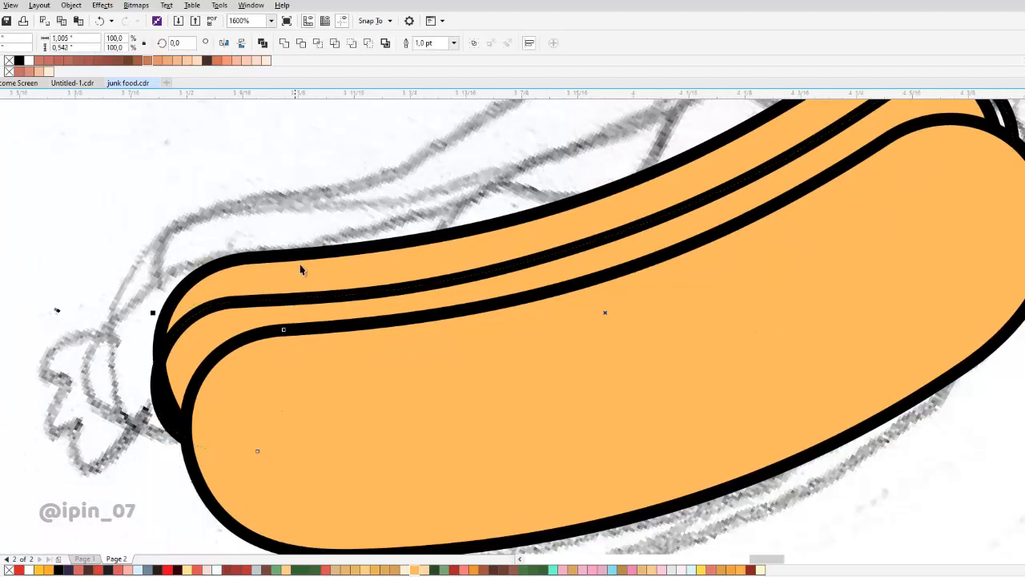
pyautogui.rightClick(88, 569)
pyautogui.scroll(-2, 286, 337)
# - Fill the middle shape between the two bun halves with brown
pyautogui.click(286, 338)
pyautogui.scroll(1, 286, 337)
pyautogui.click(281, 360)
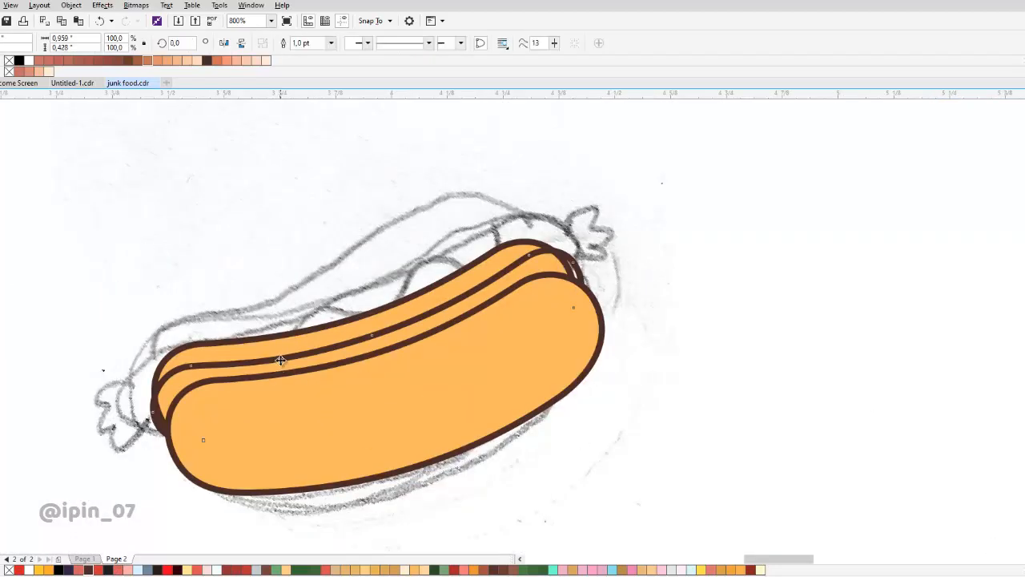
pyautogui.click(505, 569)
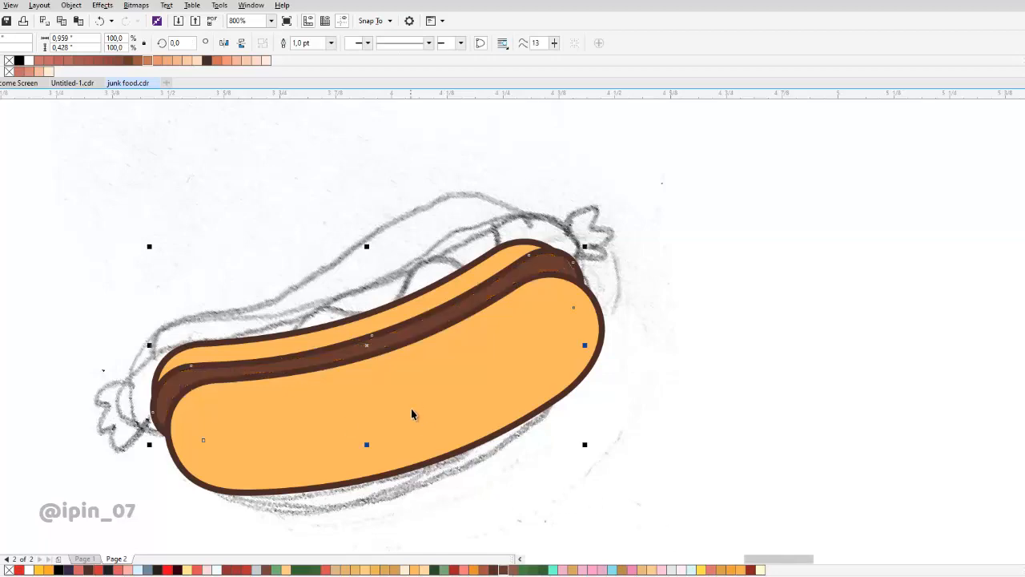
# - Scale the rear bun shape down further to 95.7 percent so its right end tucks behind the brown shape
pyautogui.scroll(1, 481, 320)
pyautogui.scroll(-2, 529, 273)
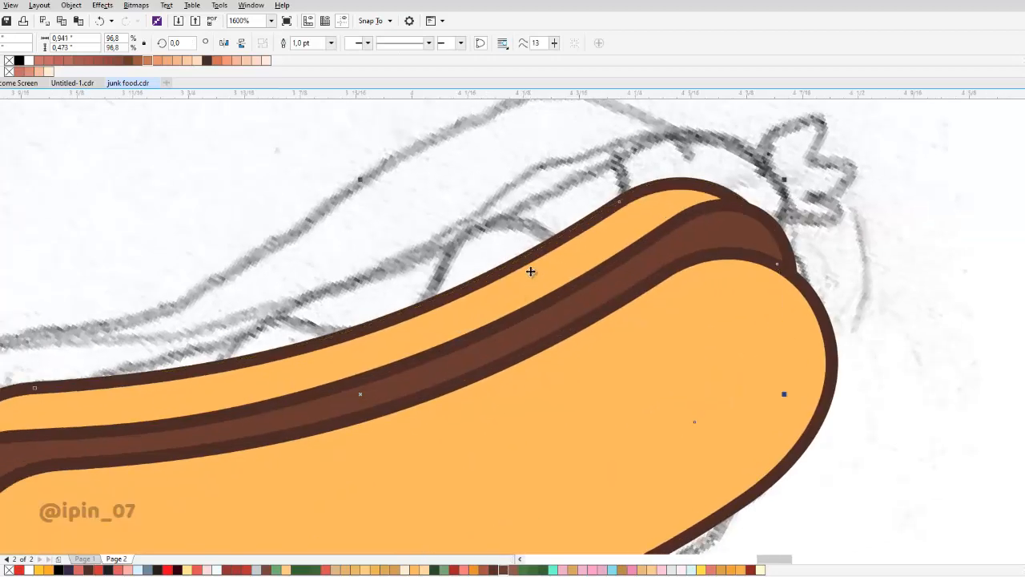
pyautogui.scroll(1, 224, 345)
pyautogui.scroll(-2, 366, 334)
pyautogui.scroll(1, 474, 297)
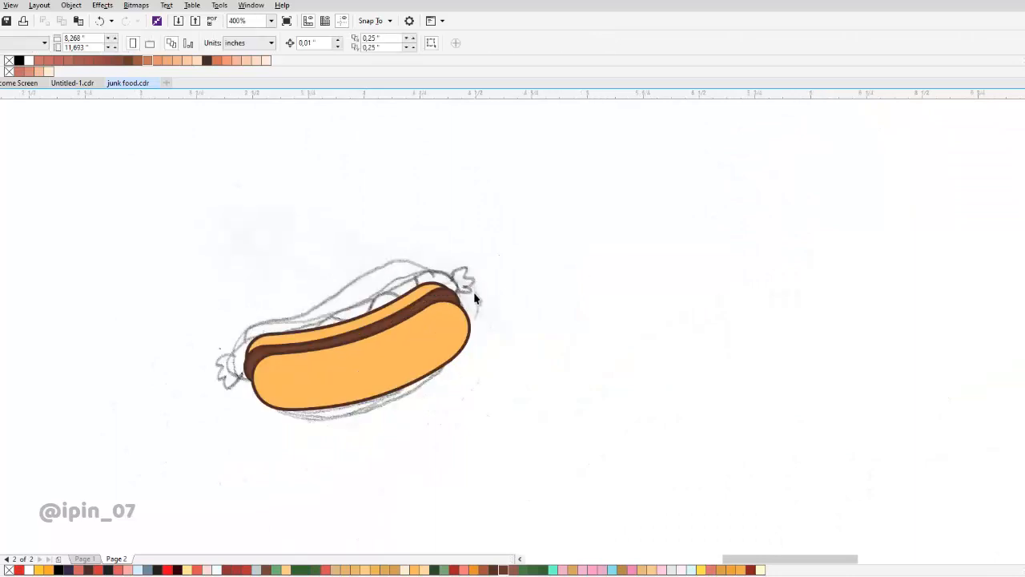
pyautogui.click(350, 269)
pyautogui.scroll(1, 448, 282)
pyautogui.click(447, 283)
pyautogui.scroll(1, 580, 285)
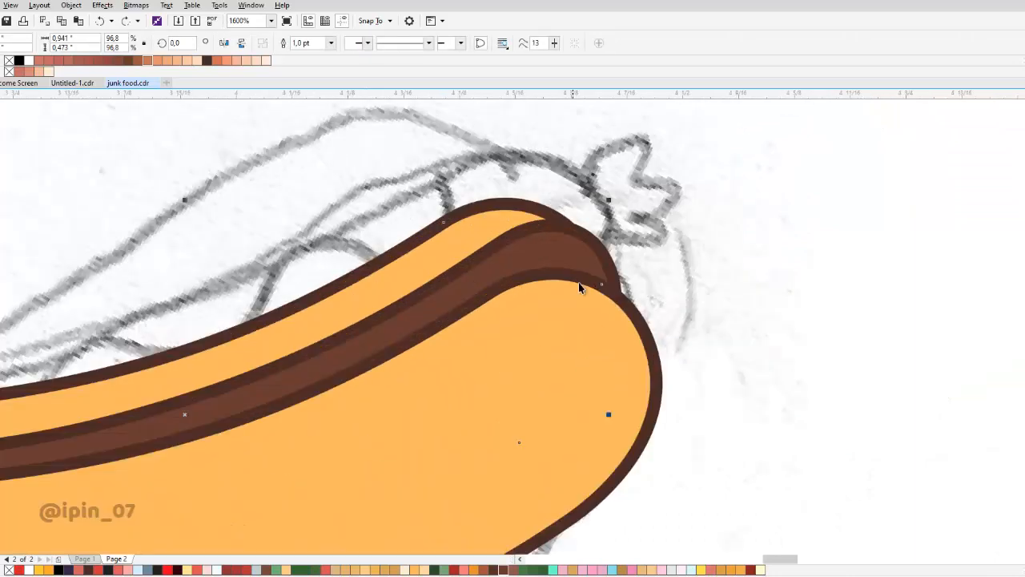
pyautogui.moveTo(611, 200); pyautogui.dragTo(606, 203)
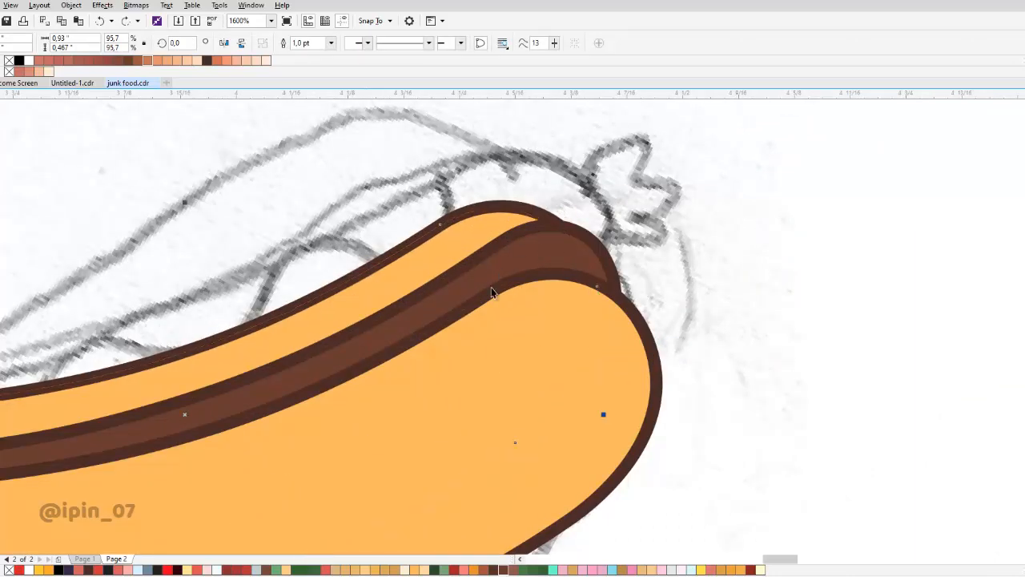
# - Move the scanned sketch aside to inspect the colored shapes alone, and undo the move
pyautogui.scroll(-2, 492, 293)
pyautogui.moveTo(517, 238); pyautogui.dragTo(63, 289)
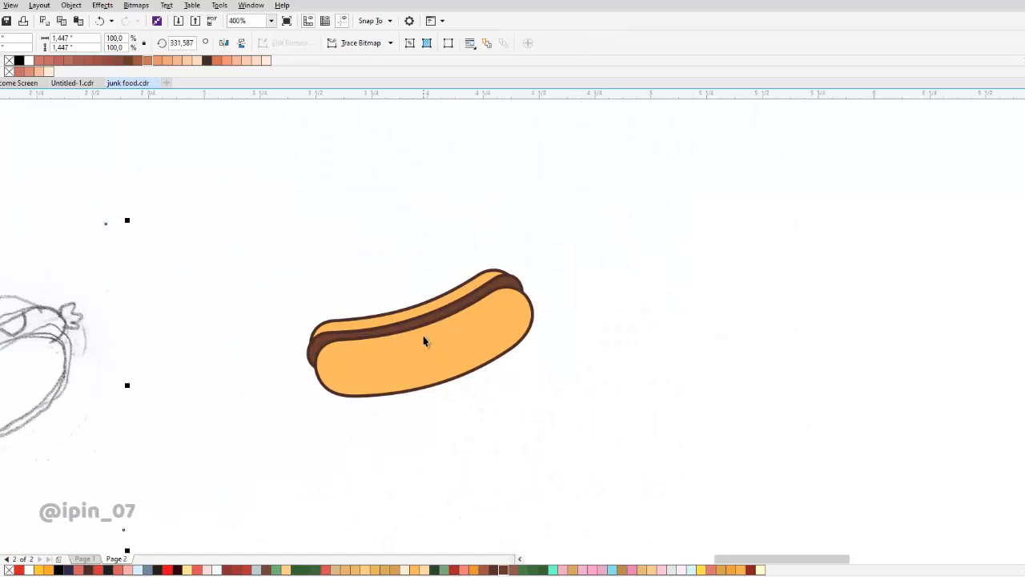
pyautogui.hotkey('ctrl', 'z')
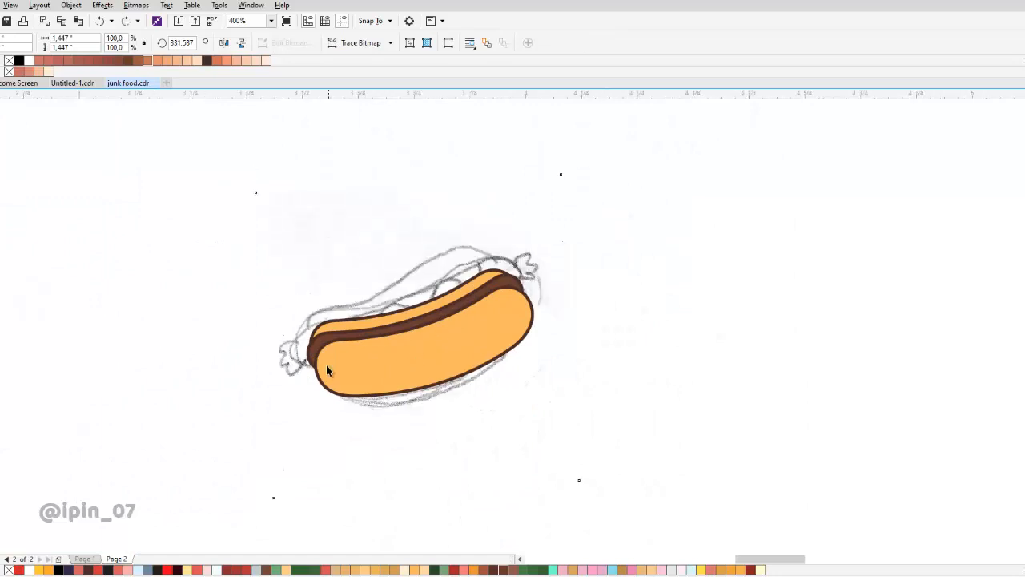
# - Draw a two-curve crease line about 0.033 by 0.089 inches on the brown shape's left end with the Pen tool
pyautogui.scroll(2, 309, 346)
pyautogui.scroll(-2, 198, 292)
pyautogui.scroll(2, 277, 293)
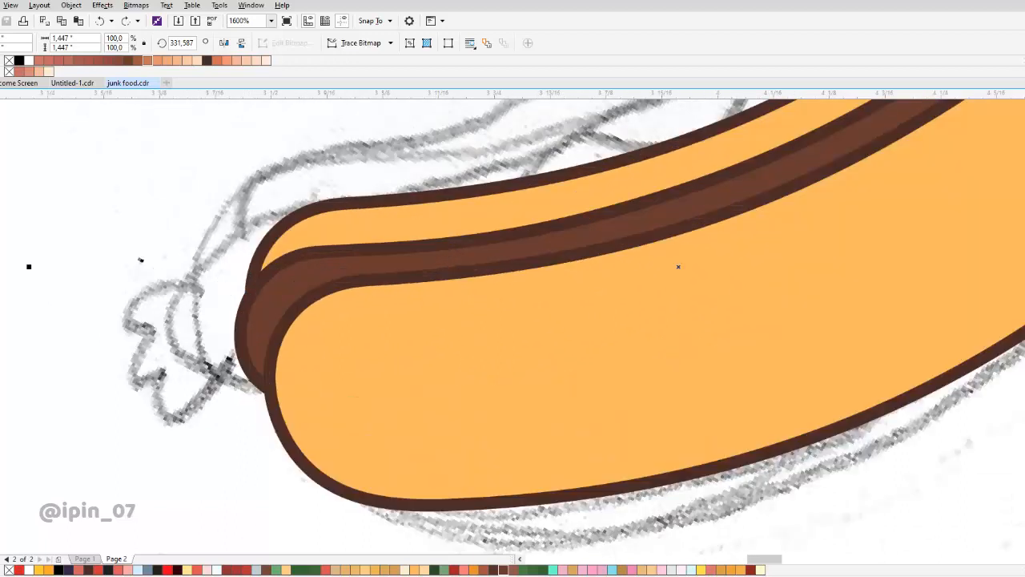
pyautogui.press('p')
pyautogui.scroll(2, 268, 291)
pyautogui.moveTo(344, 234); pyautogui.dragTo(249, 296)
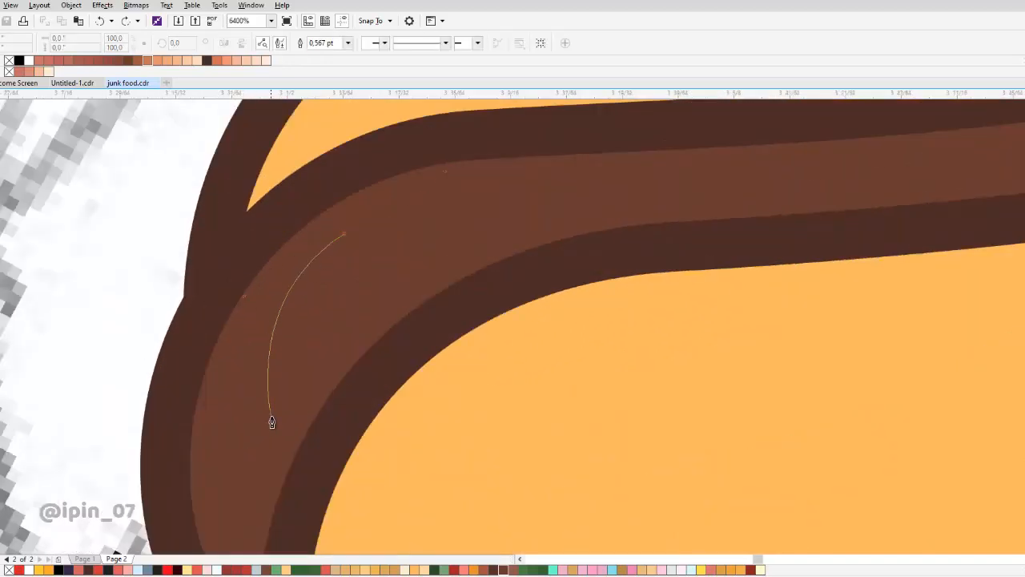
pyautogui.click(270, 416)
pyautogui.moveTo(270, 417)
pyautogui.mouseDown()
pyautogui.moveTo(277, 262)
pyautogui.moveTo(291, 206)
pyautogui.mouseUp()
pyautogui.click(269, 441)
pyautogui.scroll(-1, 265, 320)
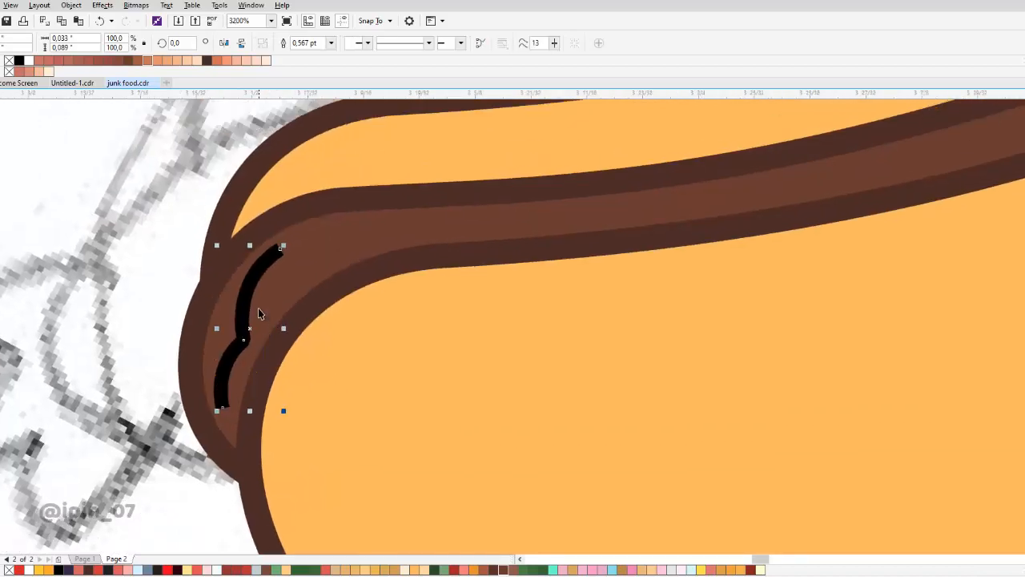
# - Give the crease line round line caps and a dark brown outline color
pyautogui.press('F12')
pyautogui.click(474, 342)
pyautogui.click(494, 408)
pyautogui.rightClick(89, 570)
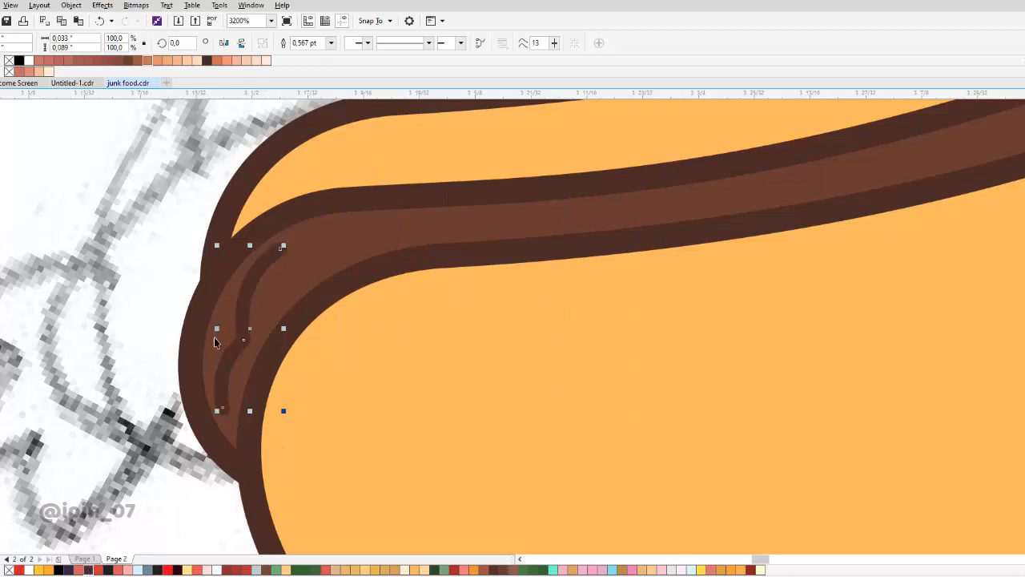
pyautogui.scroll(-2, 214, 330)
pyautogui.click(191, 311)
pyautogui.scroll(-1, 405, 327)
pyautogui.scroll(2, 377, 286)
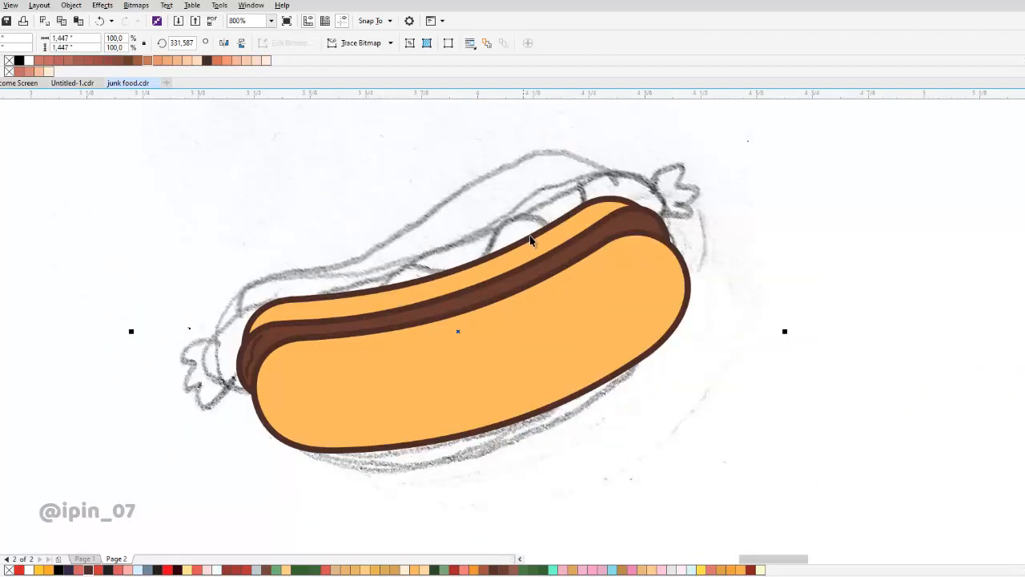
pyautogui.moveTo(573, 215); pyautogui.dragTo(594, 229)
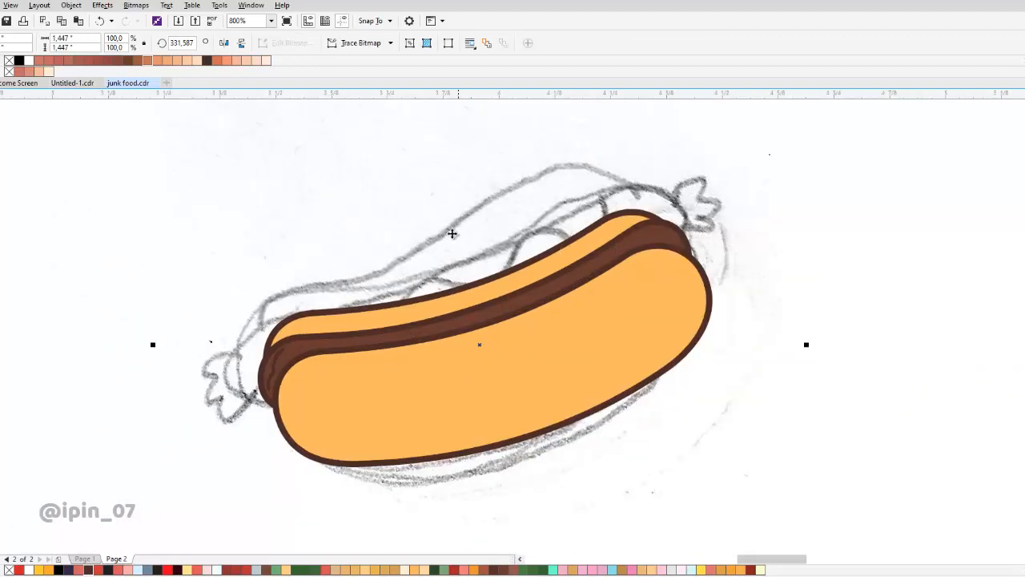
pyautogui.moveTo(413, 255); pyautogui.dragTo(413, 257)
# - Draw a curved line with the Pen tool inside the front bun, following its upper edge and rounded left end
pyautogui.click(0, 160)
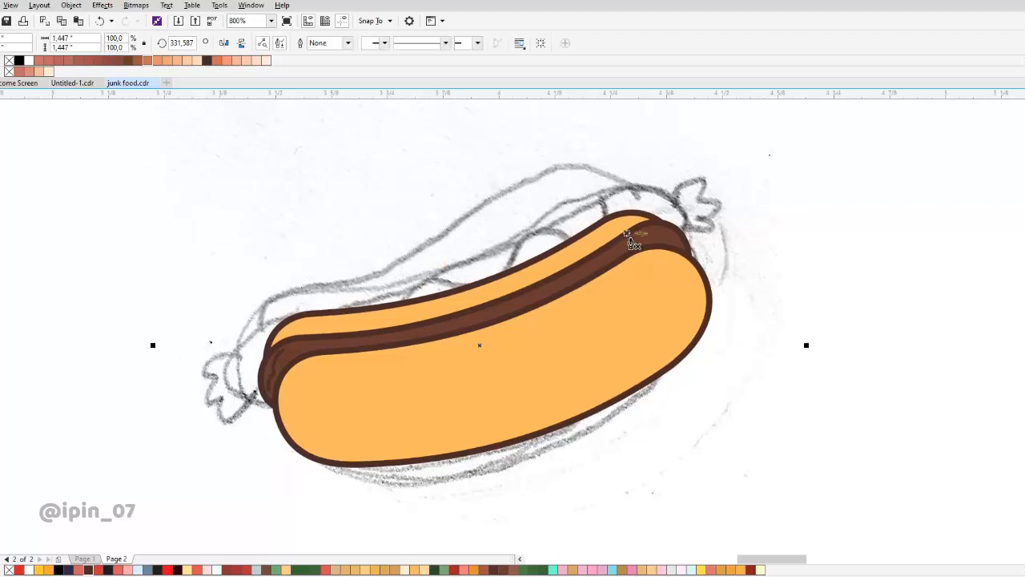
pyautogui.scroll(1, 352, 363)
pyautogui.moveTo(366, 365); pyautogui.dragTo(414, 329)
pyautogui.scroll(1, 499, 324)
pyautogui.moveTo(625, 275); pyautogui.dragTo(488, 334)
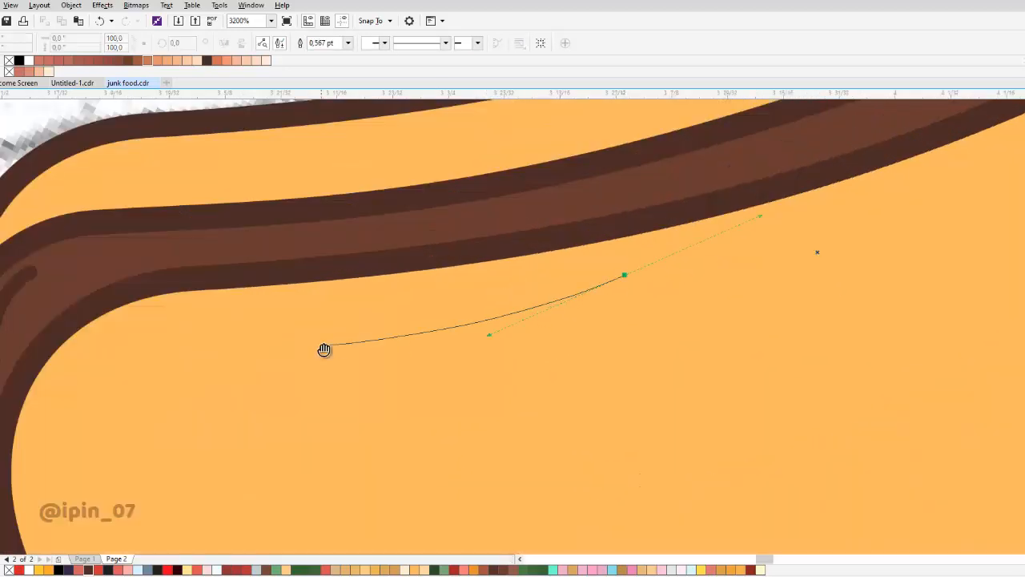
pyautogui.moveTo(325, 347); pyautogui.dragTo(431, 279)
pyautogui.moveTo(222, 271)
pyautogui.mouseDown()
pyautogui.moveTo(175, 296)
pyautogui.moveTo(163, 319)
pyautogui.mouseUp()
pyautogui.moveTo(181, 447); pyautogui.dragTo(220, 334)
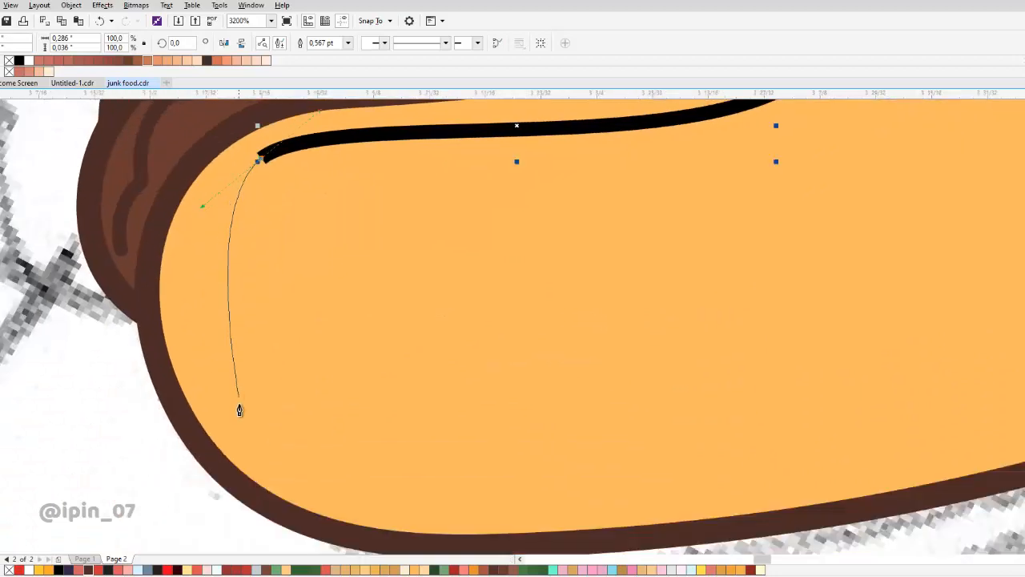
pyautogui.moveTo(243, 414); pyautogui.dragTo(339, 494)
pyautogui.press('space')
# - Adjust the nodes and handles at the new line's left bend so it follows the front bun's rounded end
pyautogui.scroll(-1, 342, 408)
pyautogui.press('F10')
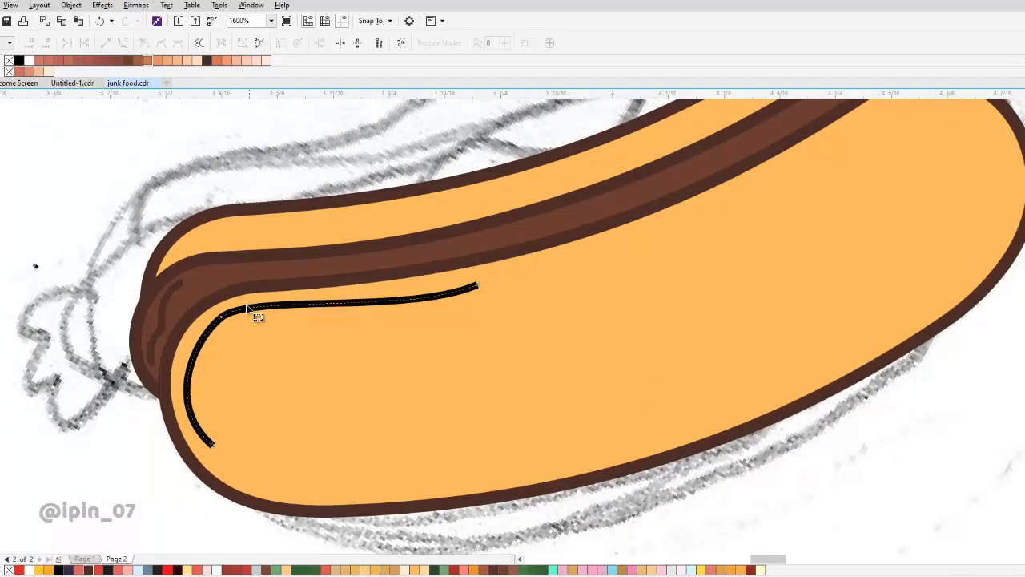
pyautogui.moveTo(197, 343); pyautogui.dragTo(248, 213)
pyautogui.rightClick(248, 213)
pyautogui.click(282, 293)
pyautogui.scroll(1, 189, 330)
pyautogui.scroll(1, 190, 330)
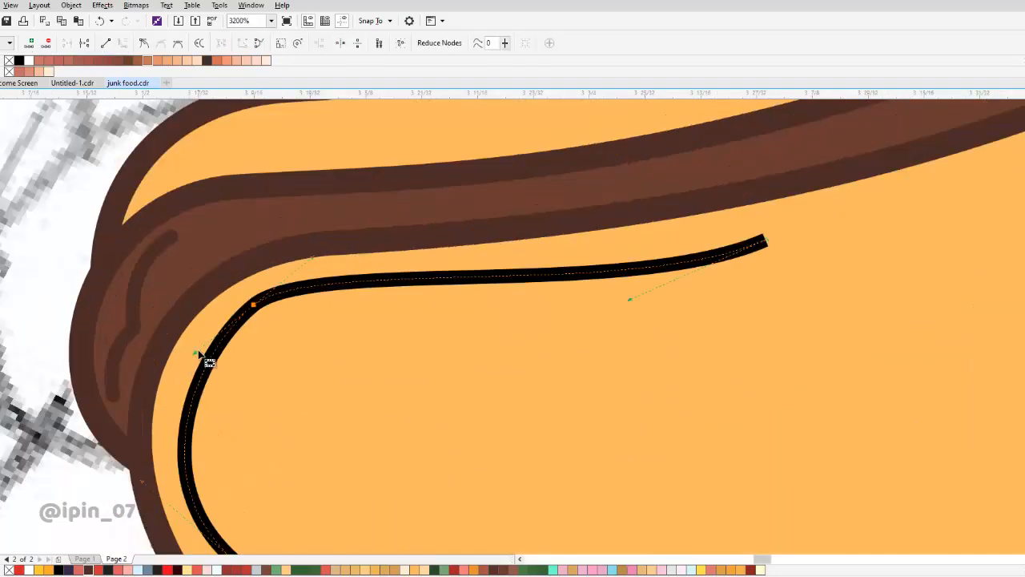
pyautogui.moveTo(195, 351); pyautogui.dragTo(192, 340)
pyautogui.moveTo(162, 436); pyautogui.dragTo(230, 320)
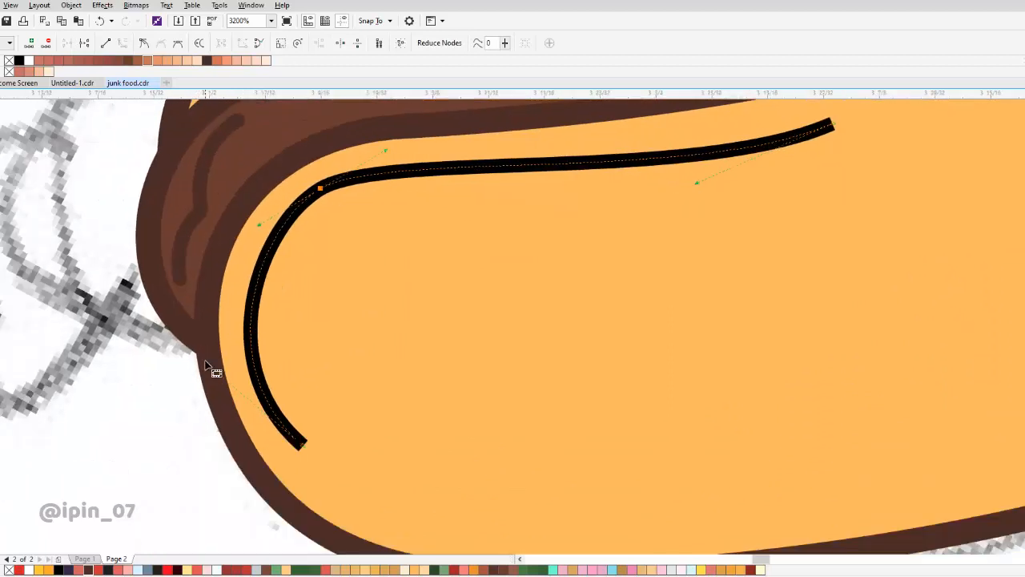
pyautogui.moveTo(207, 365); pyautogui.dragTo(226, 367)
# - Reshape the right end of the line so it runs parallel to the front bun's upper edge
pyautogui.moveTo(404, 312); pyautogui.dragTo(213, 436)
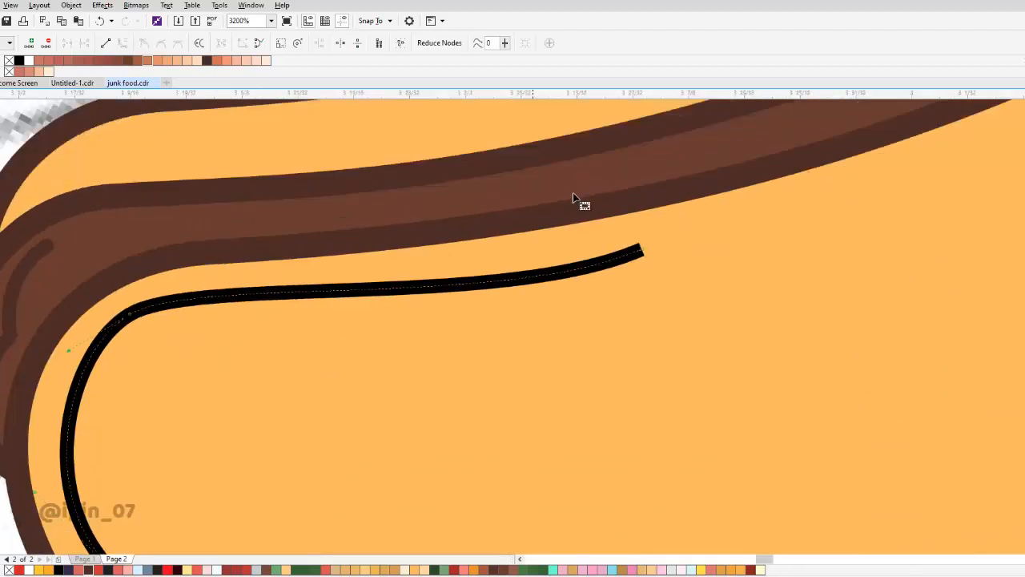
pyautogui.moveTo(504, 310); pyautogui.dragTo(427, 297)
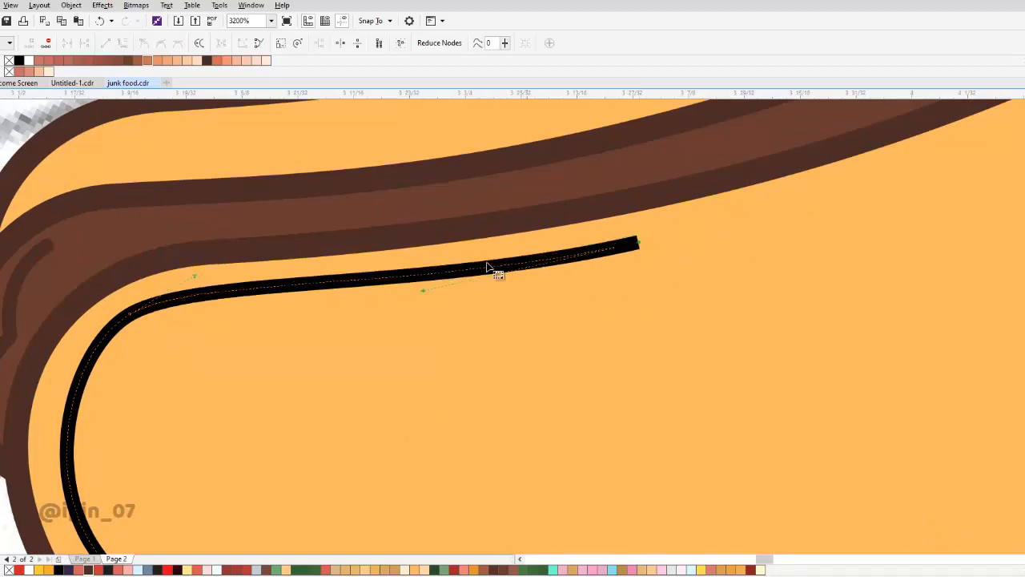
pyautogui.scroll(-2, 448, 292)
pyautogui.scroll(1, 422, 318)
pyautogui.scroll(1, 460, 292)
pyautogui.press('space')
# - Give the curved line inside the front bun a 0.5 pt width, round corners and line caps, and a dark brown outline color
pyautogui.scroll(-2, 355, 303)
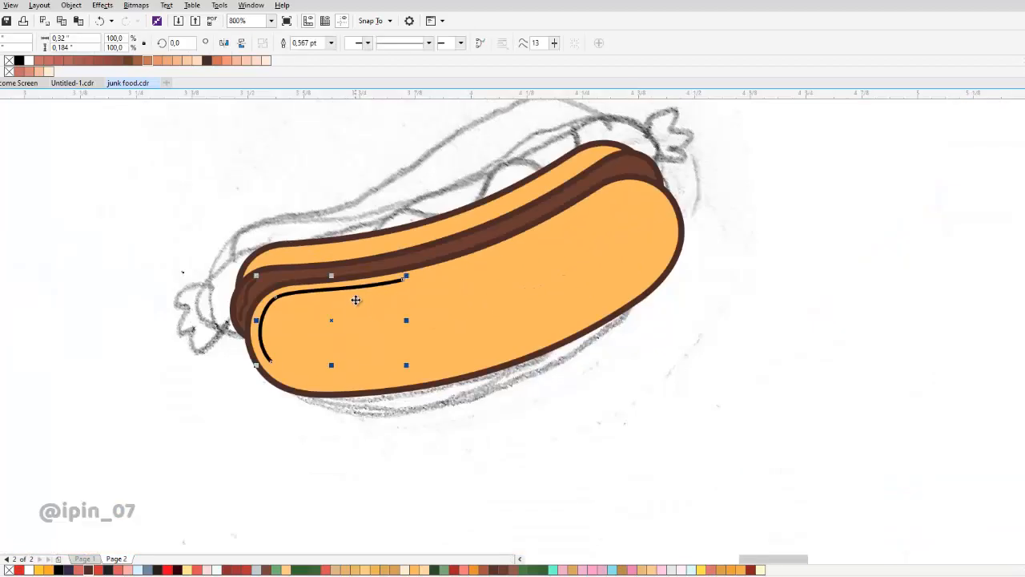
pyautogui.press('F12')
pyautogui.click(475, 342)
pyautogui.click(437, 219)
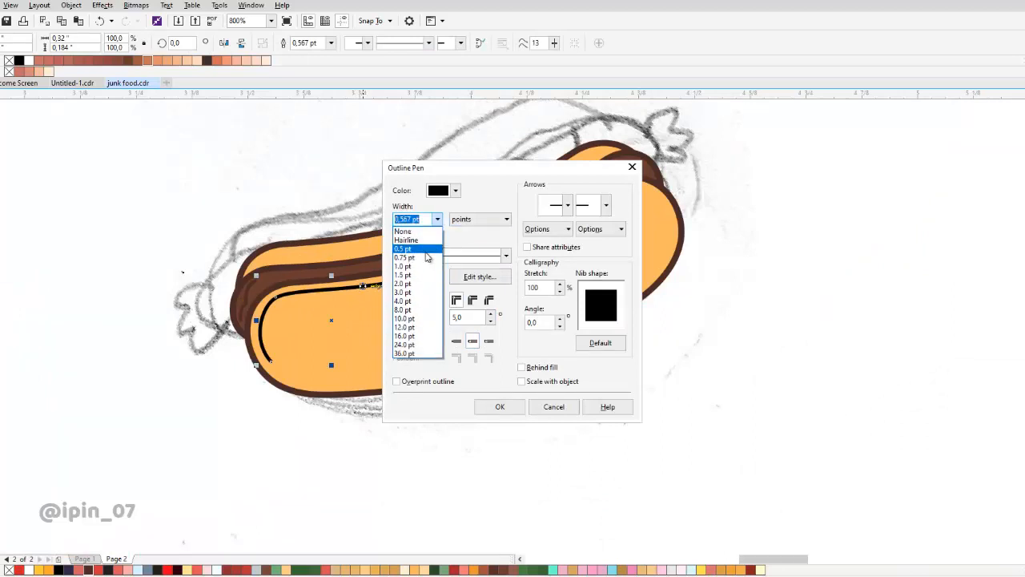
pyautogui.click(426, 252)
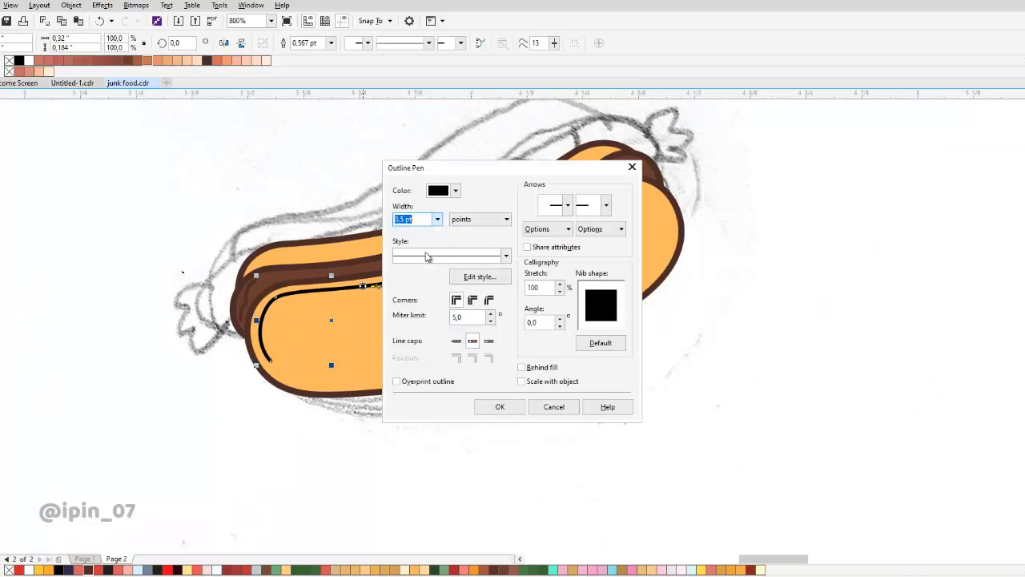
pyautogui.click(475, 303)
pyautogui.click(502, 407)
pyautogui.scroll(3, 389, 281)
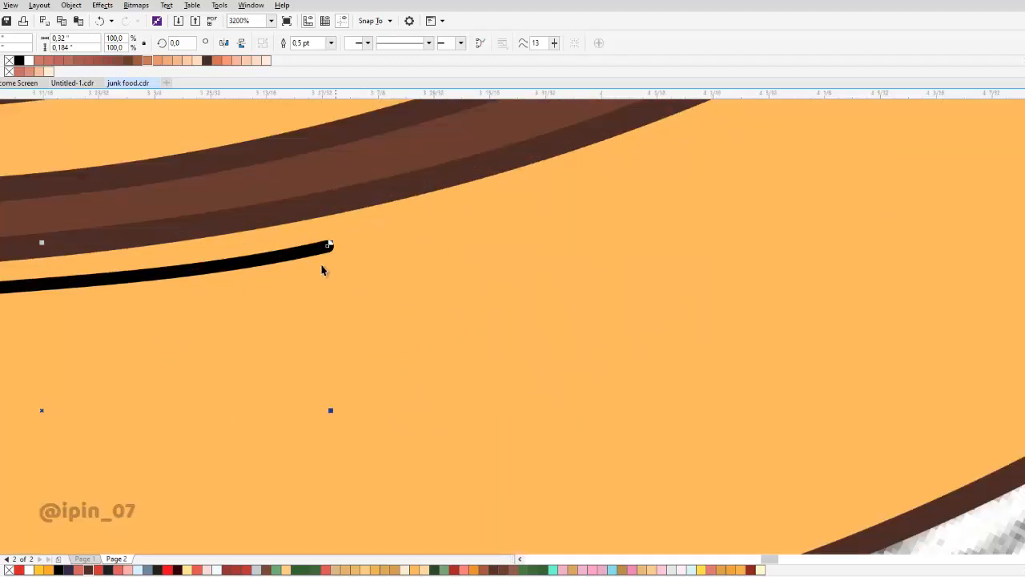
pyautogui.rightClick(88, 569)
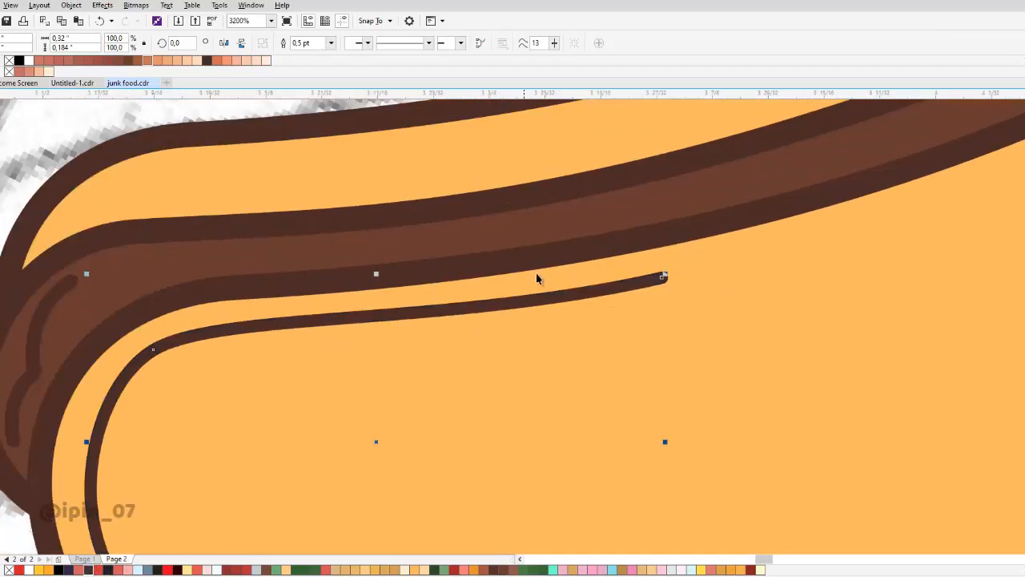
# - Cut a gap near the right end of the curved line, leaving a short separate dash at its tip
pyautogui.press('F10')
pyautogui.scroll(1, 631, 295)
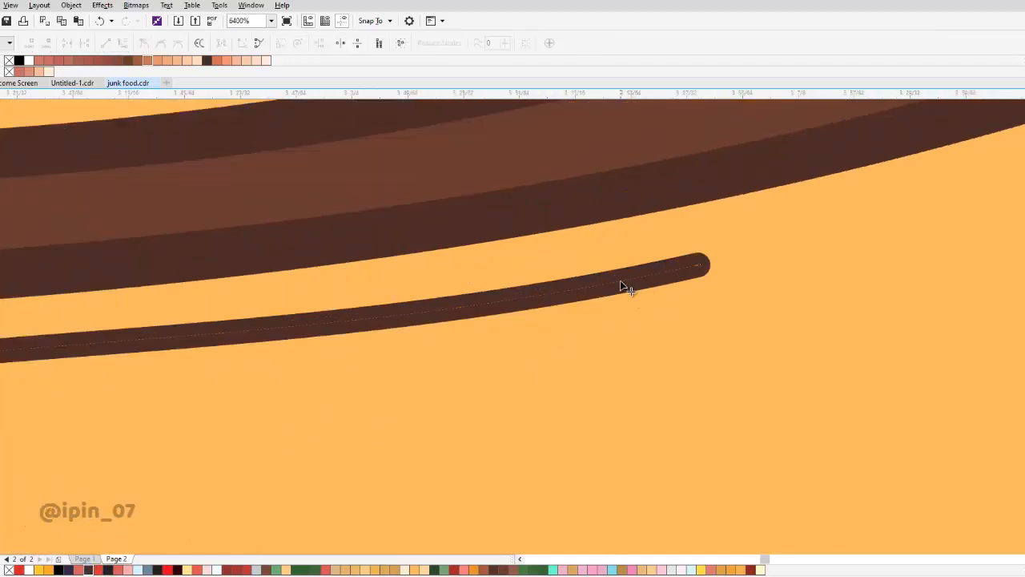
pyautogui.click(442, 308)
pyautogui.doubleClick(441, 309)
pyautogui.click(517, 300)
pyautogui.press('Delete')
pyautogui.scroll(-2, 519, 301)
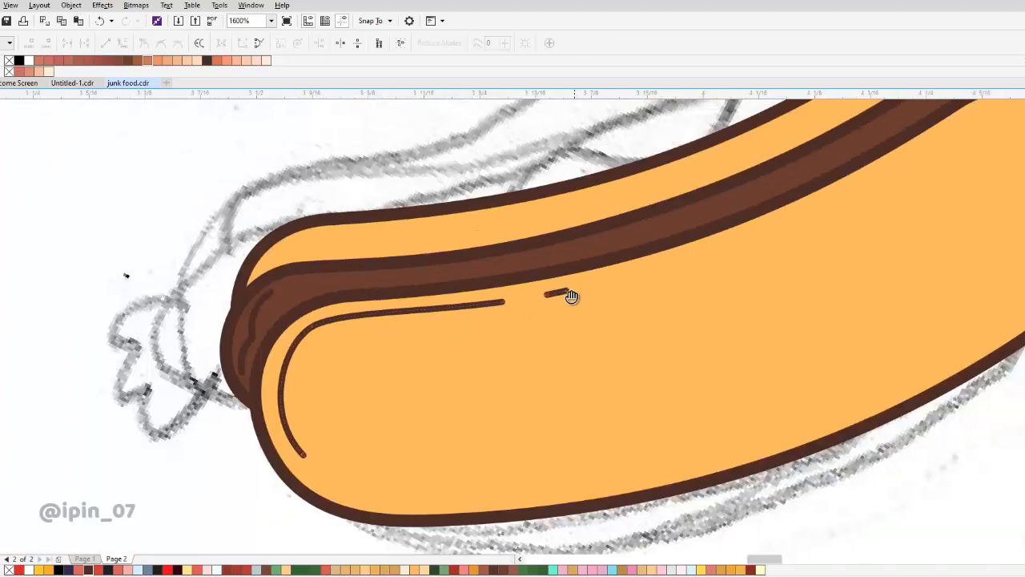
pyautogui.scroll(-2, 558, 302)
# - Shift the broken line slightly down from the front bun's upper edge and set its outline width to 0.75 pt
pyautogui.press('space')
pyautogui.moveTo(571, 297); pyautogui.dragTo(526, 303)
pyautogui.scroll(1, 521, 303)
pyautogui.scroll(2, 409, 346)
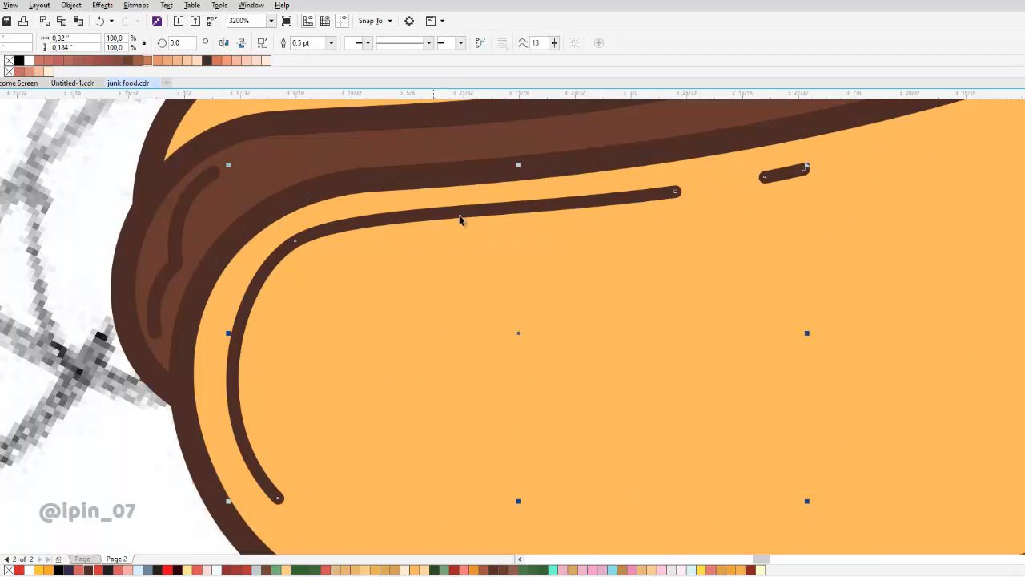
pyautogui.moveTo(457, 216); pyautogui.dragTo(458, 222)
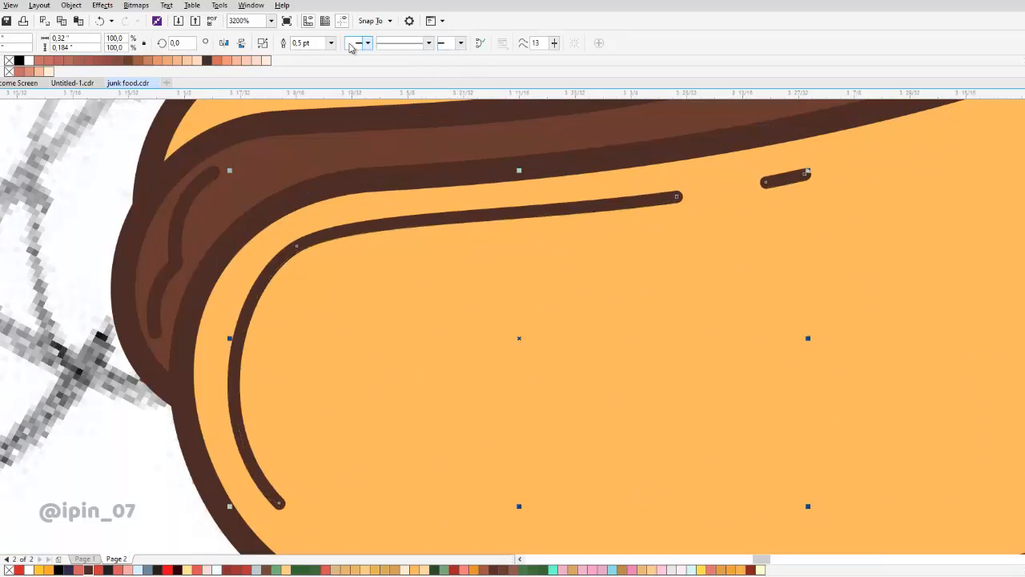
pyautogui.click(331, 43)
pyautogui.click(310, 88)
pyautogui.scroll(-3, 332, 261)
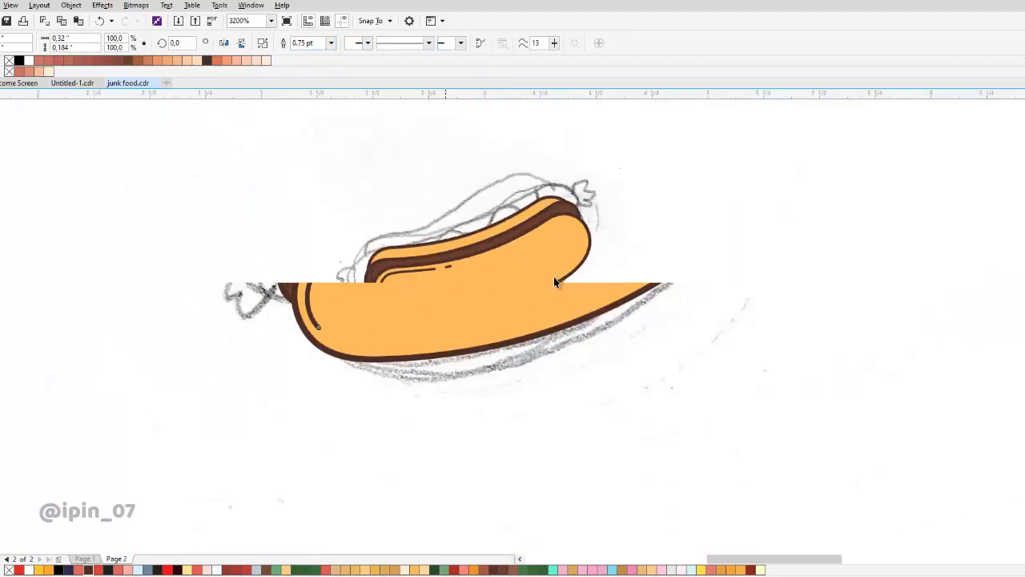
# - Move the scanned sketch aside to compare it with the artwork, and undo the move
pyautogui.click(616, 249)
pyautogui.moveTo(565, 214); pyautogui.dragTo(48, 255)
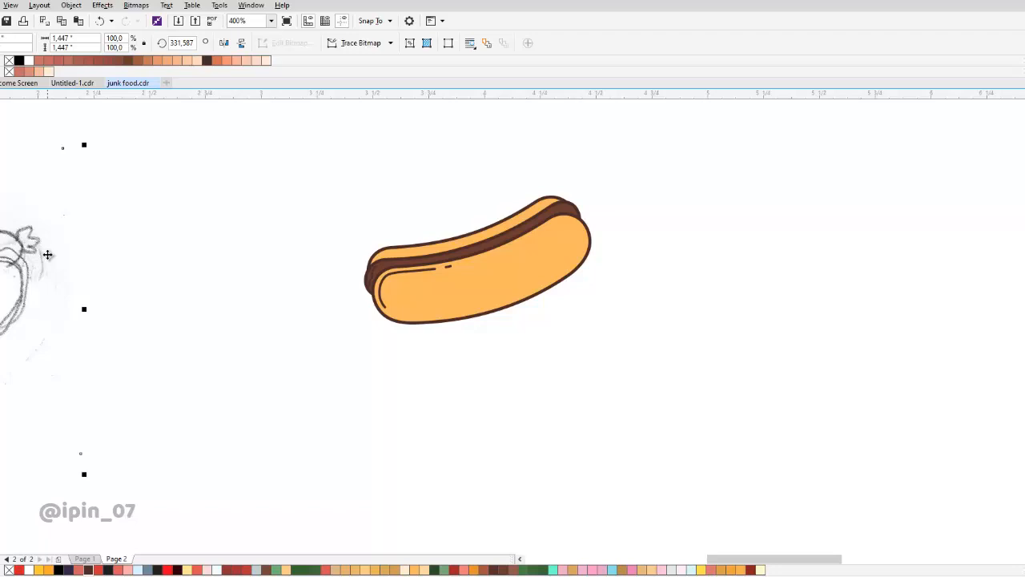
pyautogui.hotkey('ctrl', 'z')
pyautogui.scroll(2, 423, 234)
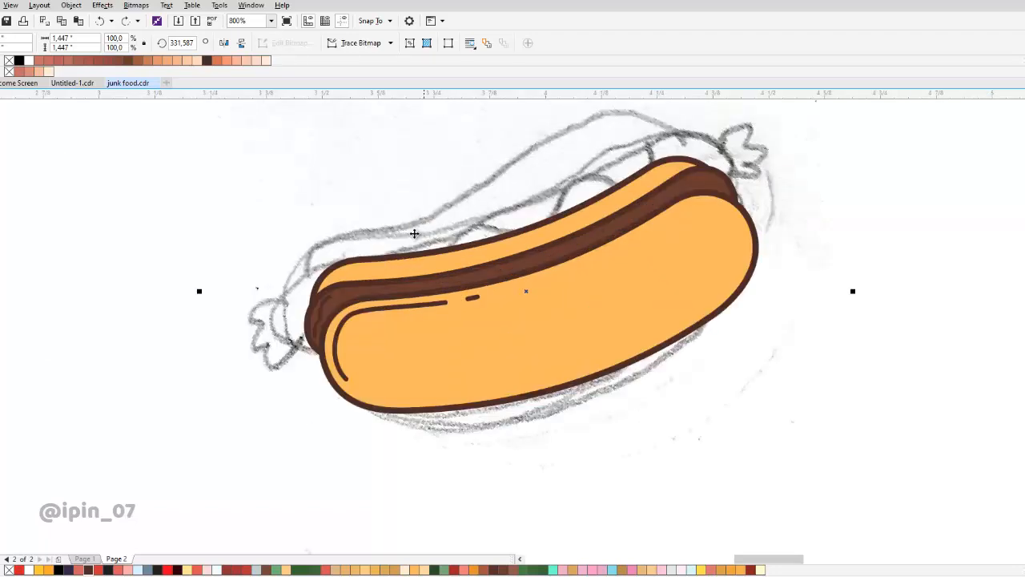
# - Shorten the upper end of the brown shape's crease line by adding a node below the tip and deleting the end node
pyautogui.scroll(3, 320, 299)
pyautogui.doubleClick(338, 311)
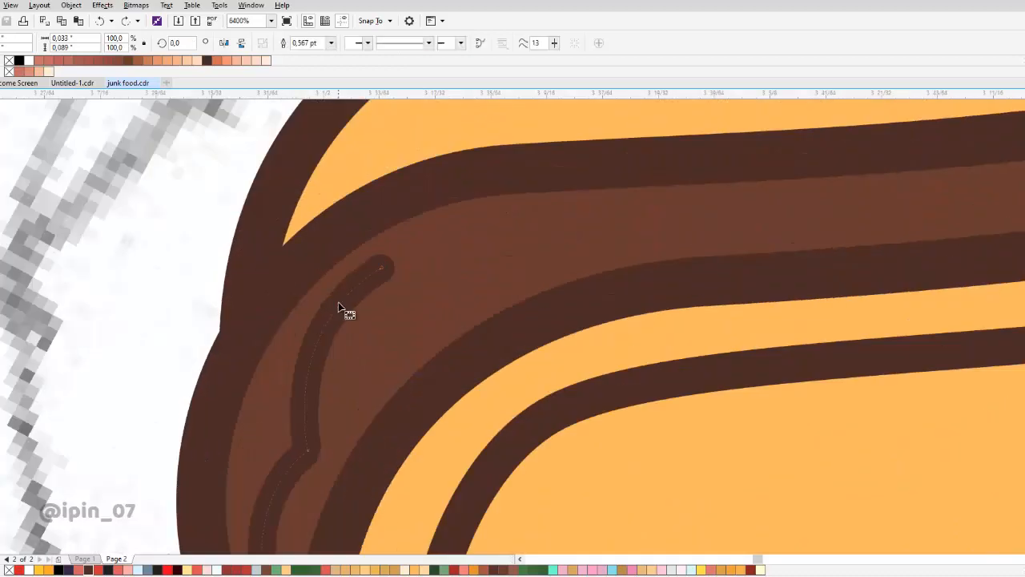
pyautogui.doubleClick(381, 267)
pyautogui.scroll(-2, 241, 313)
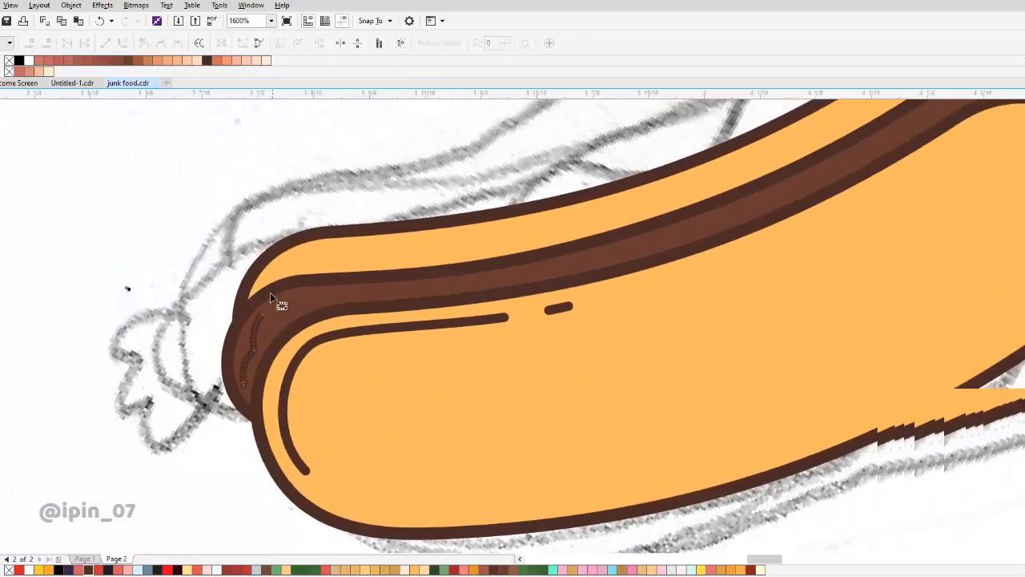
pyautogui.press('space')
# - Start a wavy line with the Pen tool at the right end of the brown shape and draw its first waves
pyautogui.scroll(1, 244, 285)
pyautogui.scroll(-3, 366, 286)
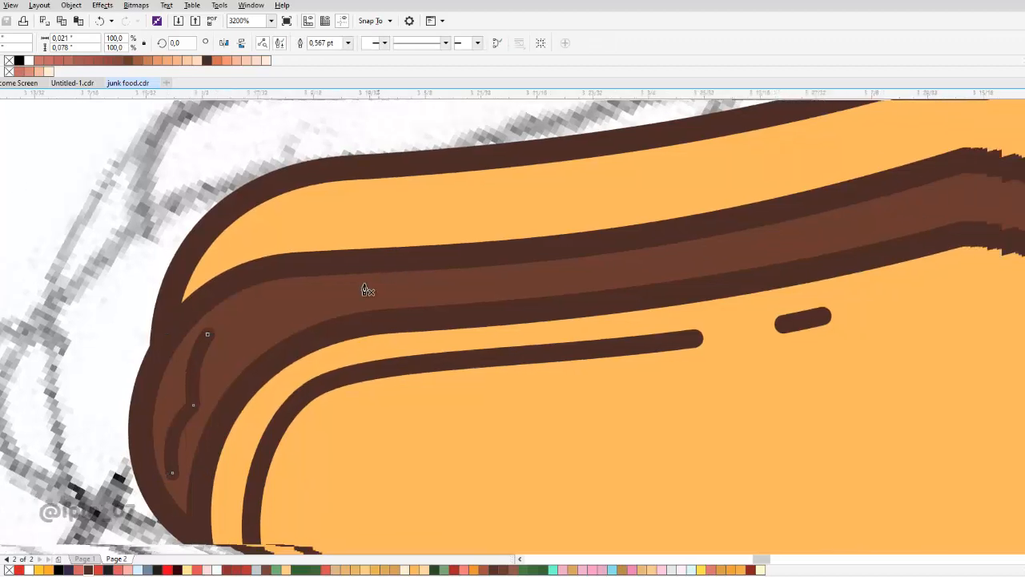
pyautogui.scroll(2, 613, 226)
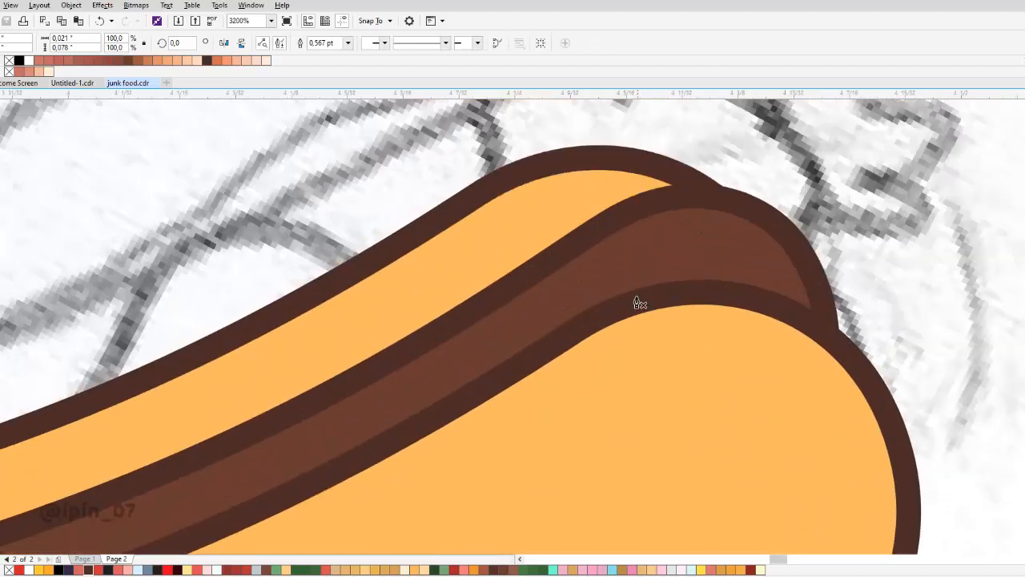
pyautogui.moveTo(685, 323); pyautogui.dragTo(634, 284)
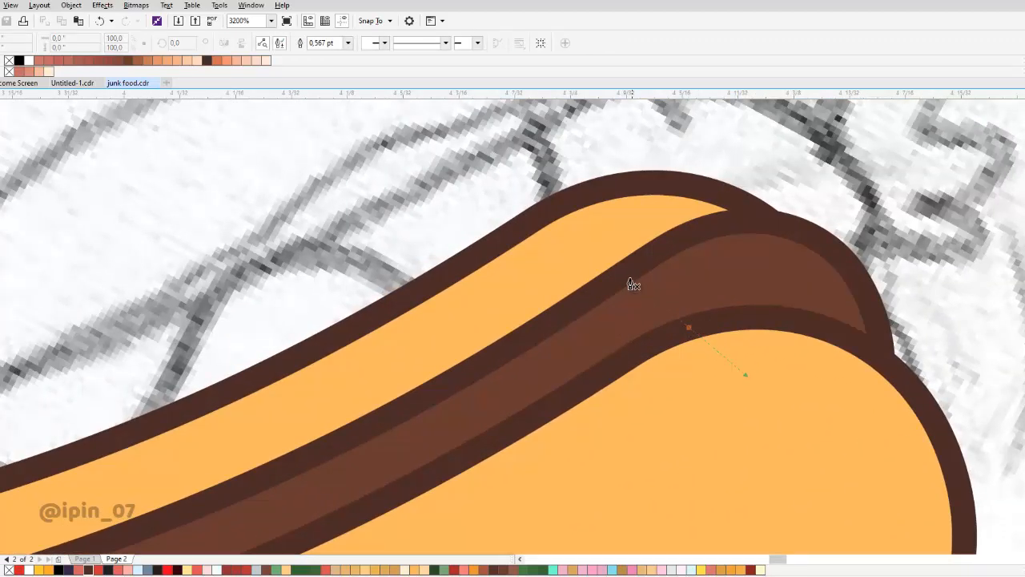
pyautogui.scroll(1, 554, 290)
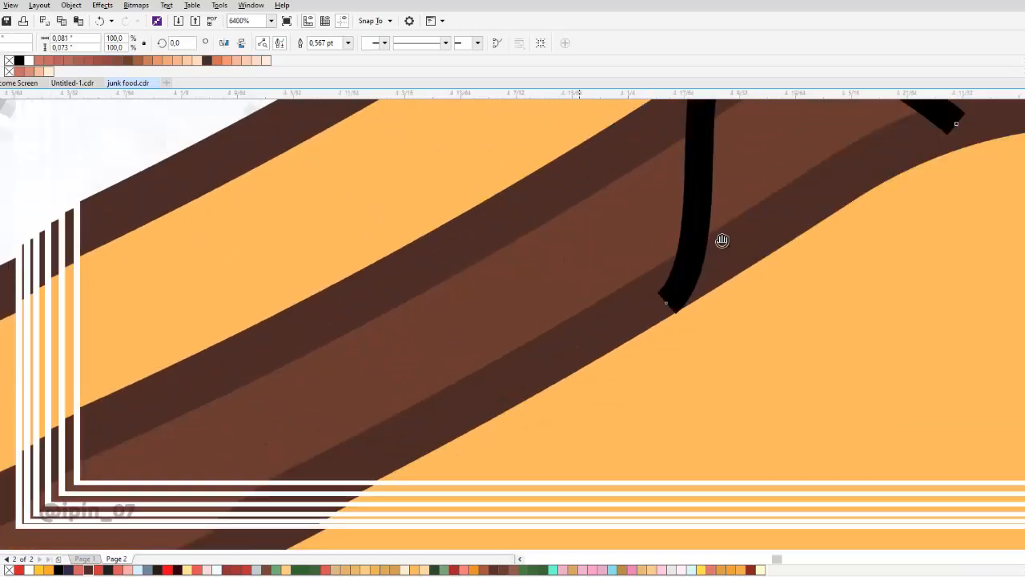
pyautogui.moveTo(722, 240); pyautogui.dragTo(807, 176)
pyautogui.hotkey('ctrl', 'z')
pyautogui.moveTo(749, 225); pyautogui.dragTo(752, 270)
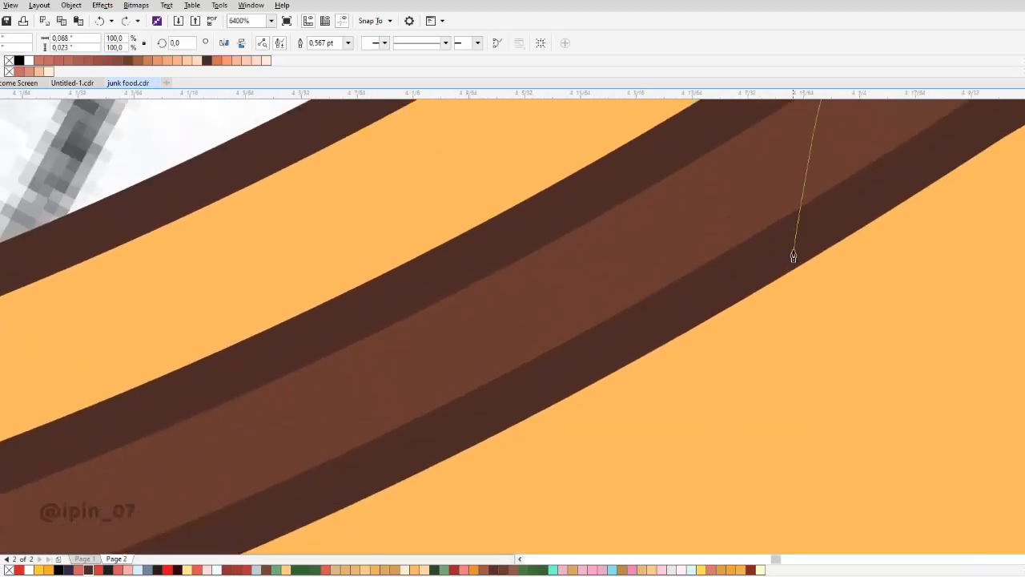
pyautogui.moveTo(793, 243); pyautogui.dragTo(739, 285)
pyautogui.moveTo(541, 239)
pyautogui.mouseDown()
pyautogui.moveTo(636, 221)
pyautogui.moveTo(532, 228)
pyautogui.mouseUp()
# - Continue the wavy line leftward along the middle of the brown shape, alternating curved nodes between its upper and lower edges
pyautogui.scroll(-1, 597, 219)
pyautogui.moveTo(504, 341); pyautogui.dragTo(673, 248)
pyautogui.moveTo(439, 191); pyautogui.dragTo(360, 231)
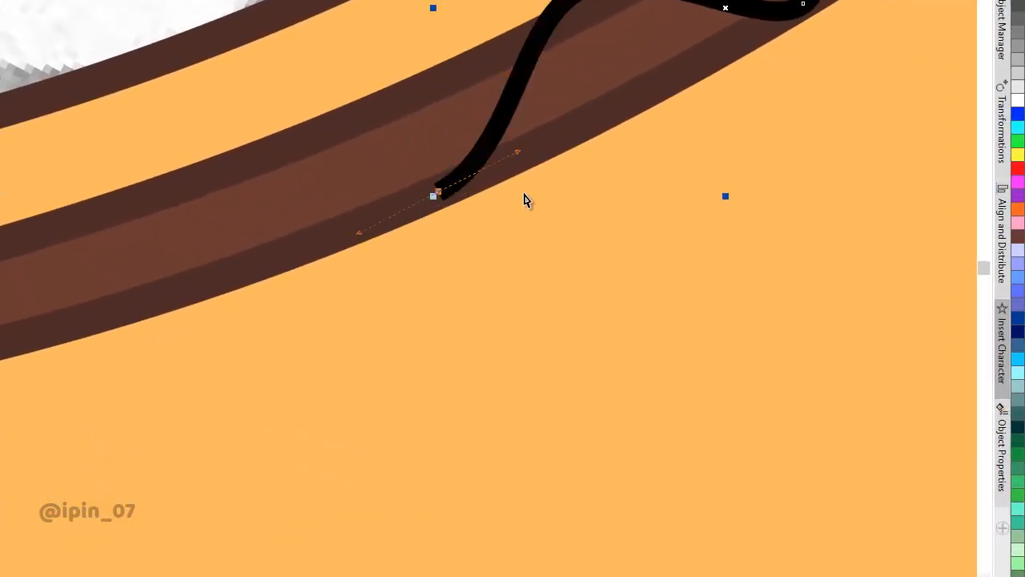
pyautogui.hotkey('ctrl', 'z')
pyautogui.moveTo(470, 177)
pyautogui.mouseDown()
pyautogui.moveTo(417, 214)
pyautogui.moveTo(565, 171)
pyautogui.mouseUp()
pyautogui.moveTo(352, 107)
pyautogui.mouseDown()
pyautogui.moveTo(264, 135)
pyautogui.moveTo(441, 97)
pyautogui.mouseUp()
pyautogui.moveTo(375, 232)
pyautogui.mouseDown()
pyautogui.moveTo(294, 261)
pyautogui.moveTo(642, 163)
pyautogui.mouseUp()
pyautogui.moveTo(484, 84); pyautogui.dragTo(403, 96)
# - Finish the wavy line at the brown shape's left end, making it about 0.79 by 0.26 inches overall
pyautogui.hscroll(-3, 403, 96)
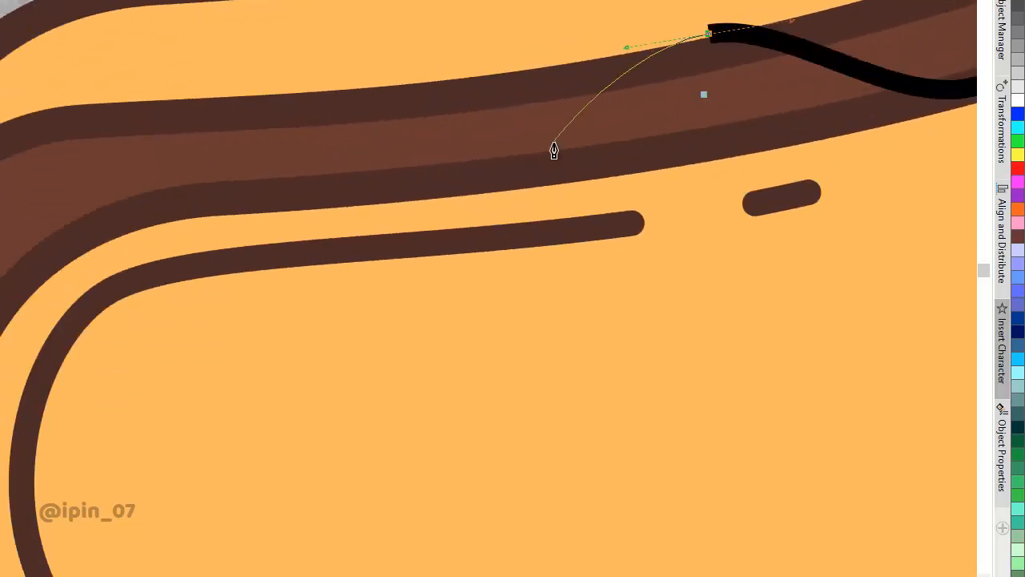
pyautogui.moveTo(553, 166); pyautogui.dragTo(456, 217)
pyautogui.hscroll(-3, 456, 216)
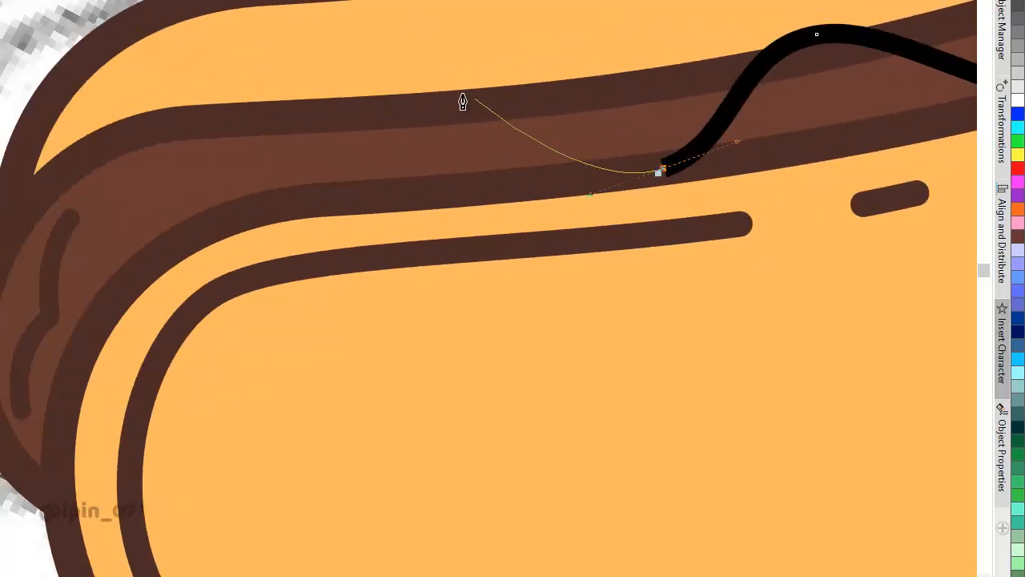
pyautogui.moveTo(436, 86); pyautogui.dragTo(367, 98)
pyautogui.click(299, 211)
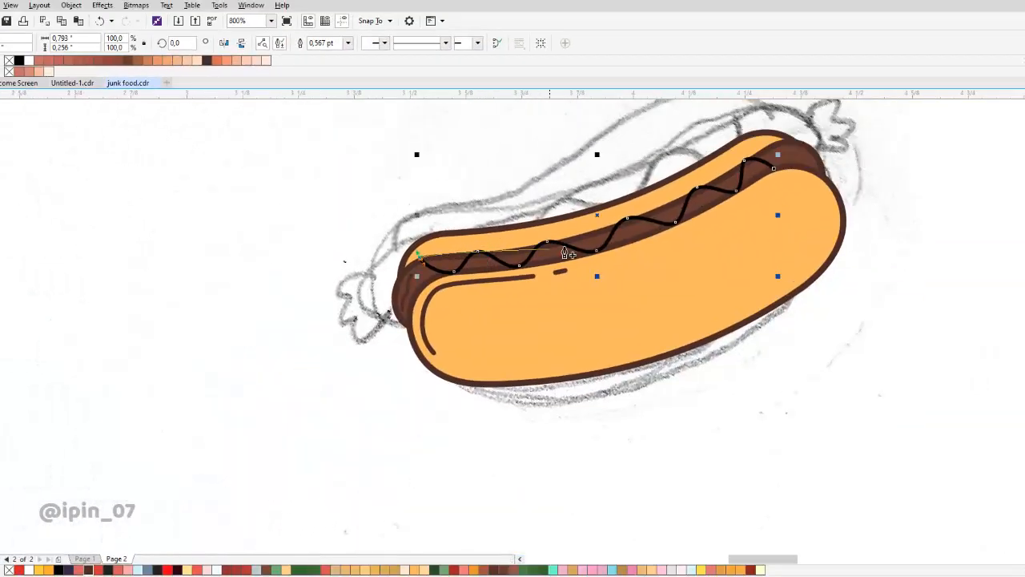
# - Raise the wavy line's left end node slightly above the brown shape's upper edge
pyautogui.scroll(3, 565, 253)
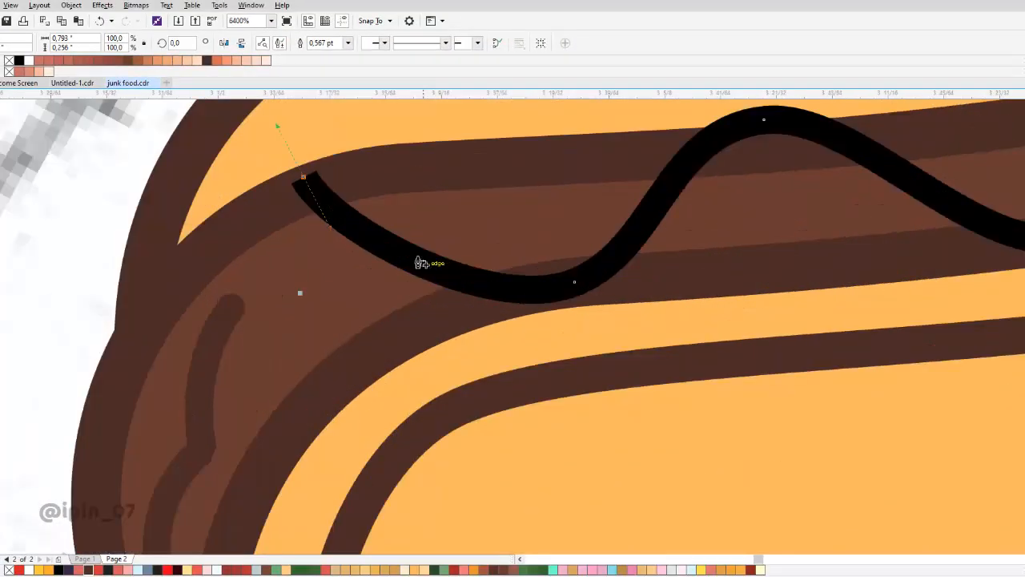
pyautogui.press('F10')
pyautogui.moveTo(304, 177); pyautogui.dragTo(306, 165)
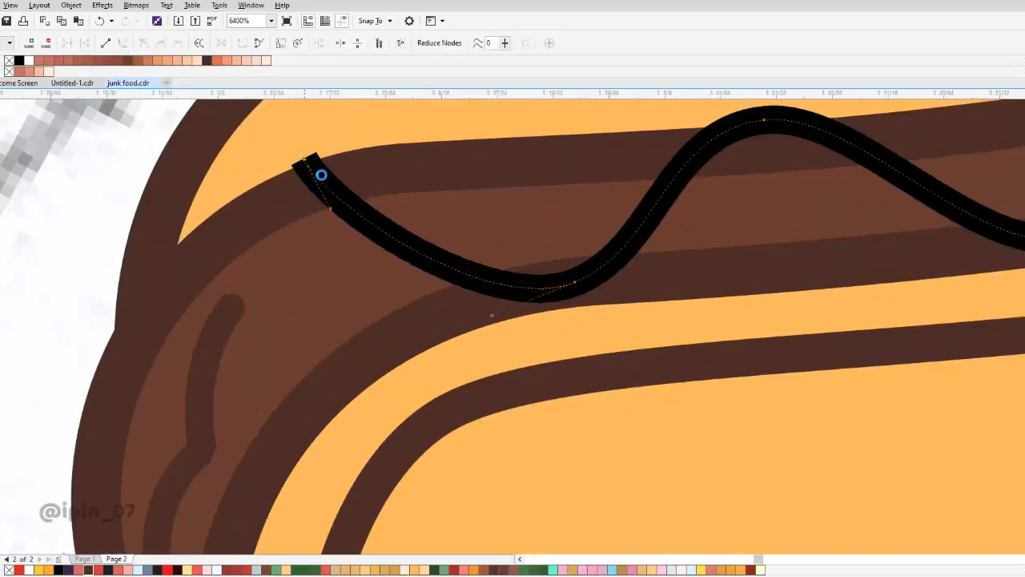
pyautogui.scroll(-2, 308, 277)
pyautogui.scroll(-1, 507, 293)
# - Set the wavy line's outline width to 2.0 pt
pyautogui.press('space')
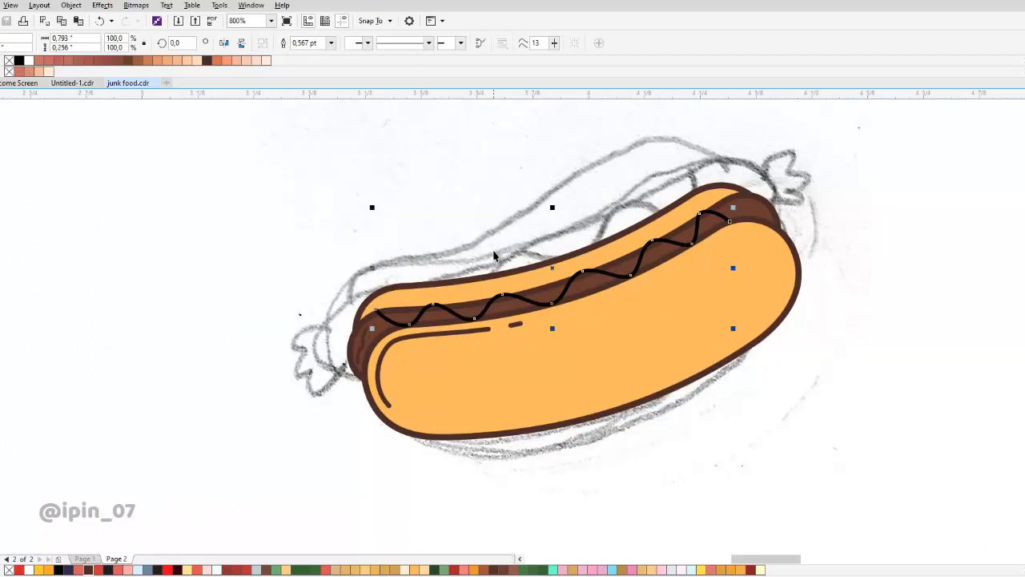
pyautogui.click(331, 43)
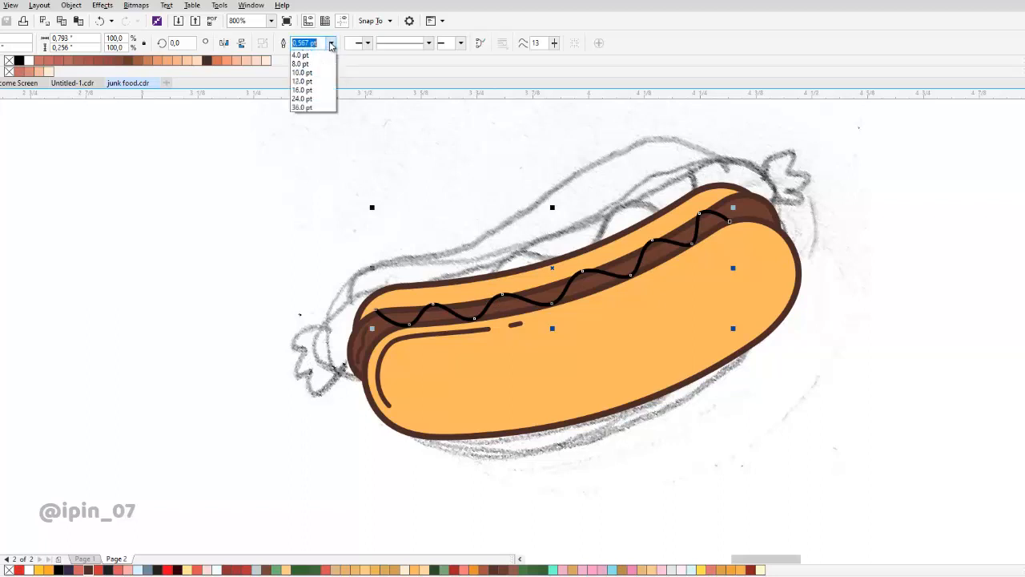
pyautogui.click(327, 105)
pyautogui.scroll(1, 554, 297)
pyautogui.moveTo(541, 298); pyautogui.dragTo(498, 312)
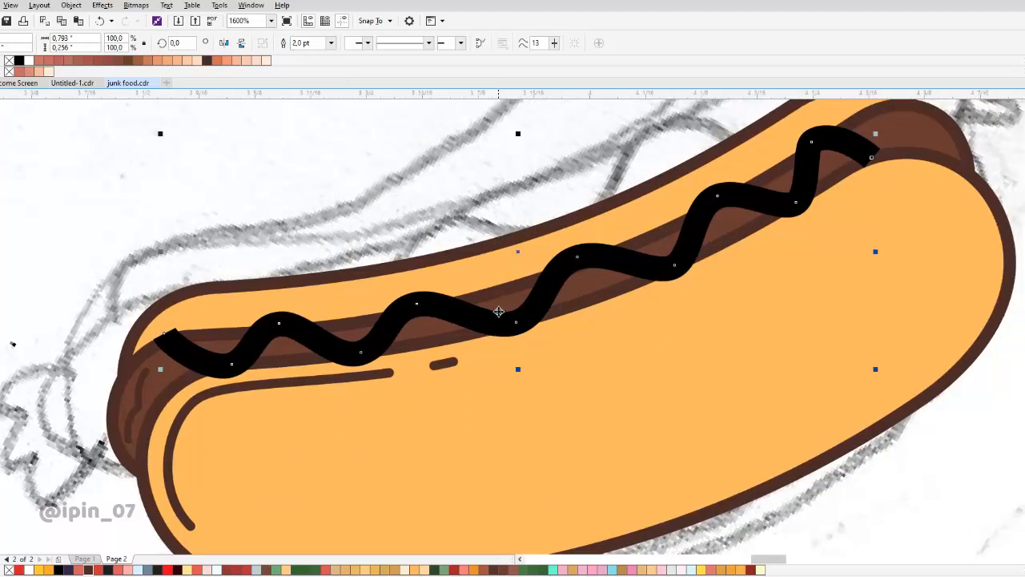
# - Give the wavy line round line caps and move it behind the front bun
pyautogui.press('F12')
pyautogui.click(474, 342)
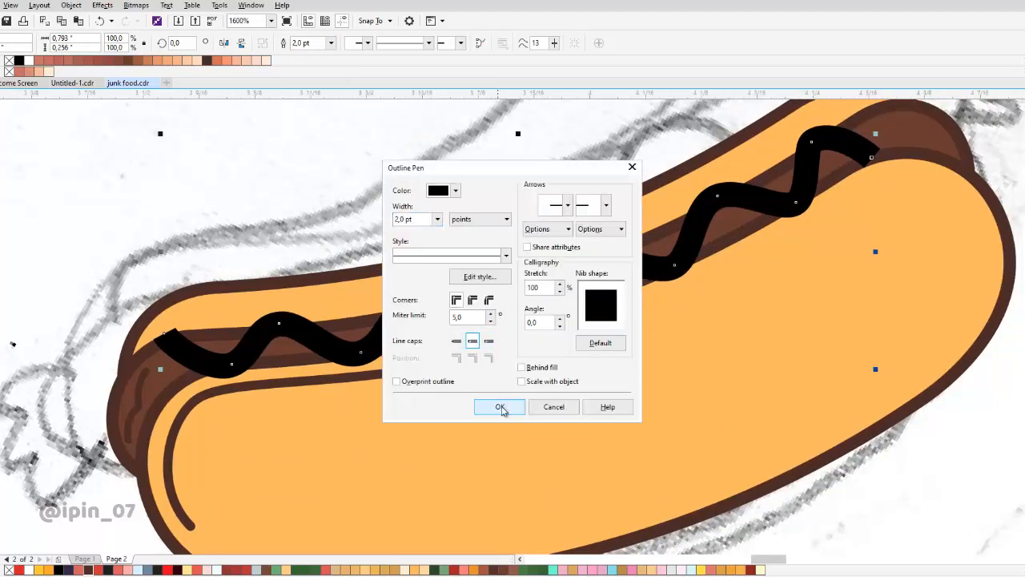
pyautogui.click(501, 407)
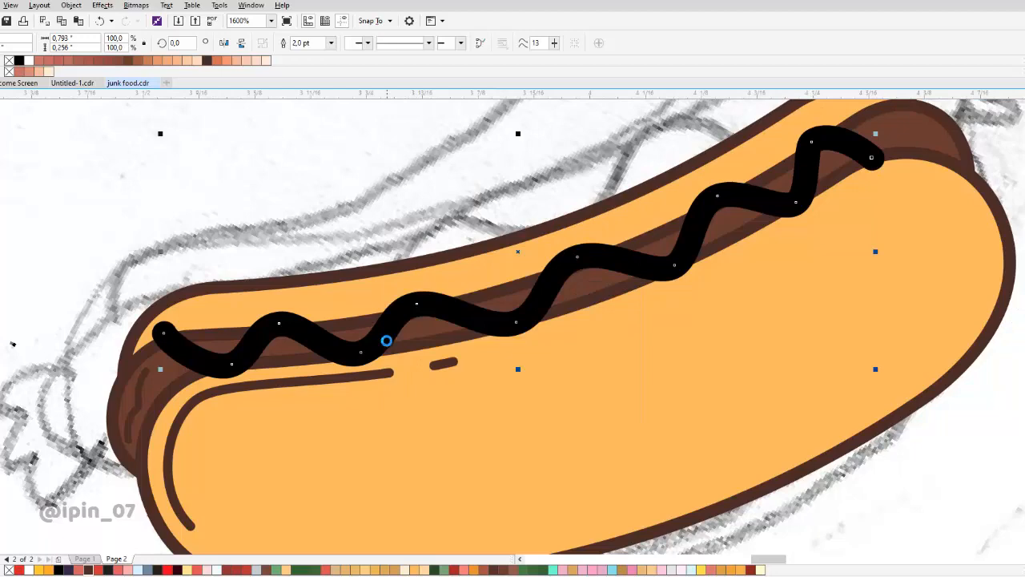
pyautogui.hotkey('ctrl', 'pagedown')
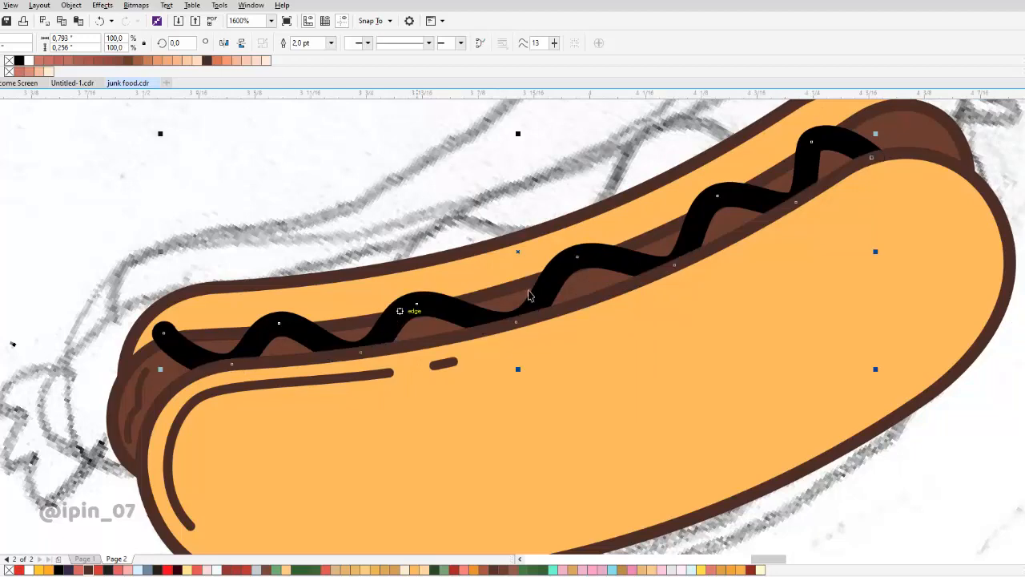
# - Adjust the node and handle of the wavy line's rightmost peak to refine its curve
pyautogui.scroll(-4, 529, 296)
pyautogui.scroll(4, 647, 286)
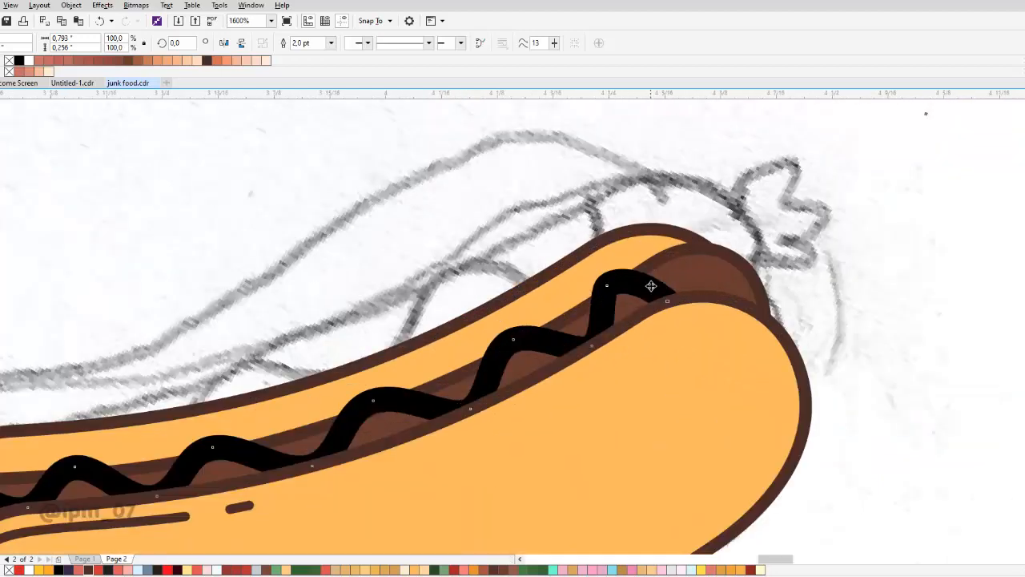
pyautogui.press('F10')
pyautogui.scroll(1, 657, 289)
pyautogui.moveTo(502, 256); pyautogui.dragTo(593, 313)
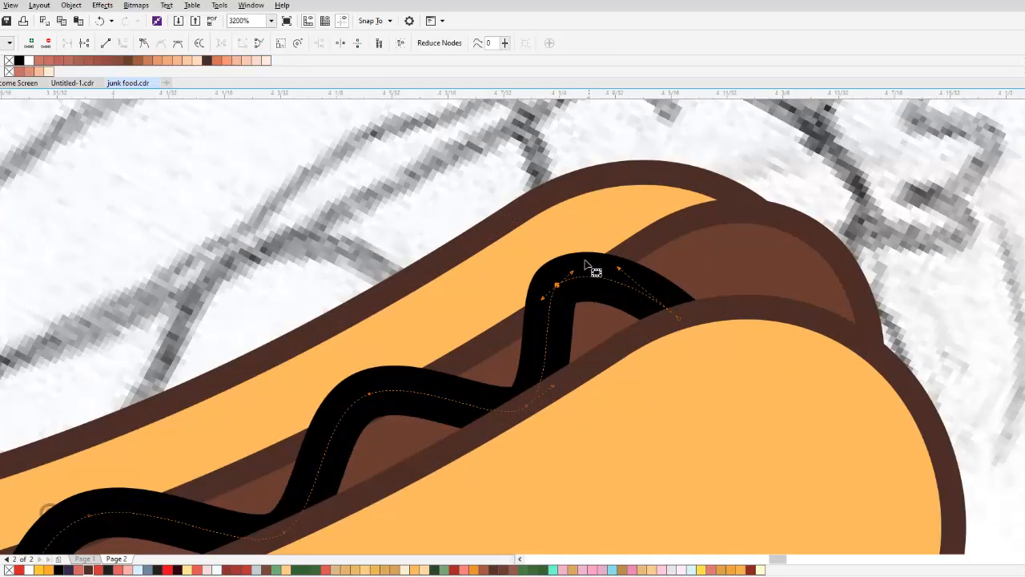
pyautogui.click(560, 294)
pyautogui.moveTo(537, 297); pyautogui.dragTo(530, 306)
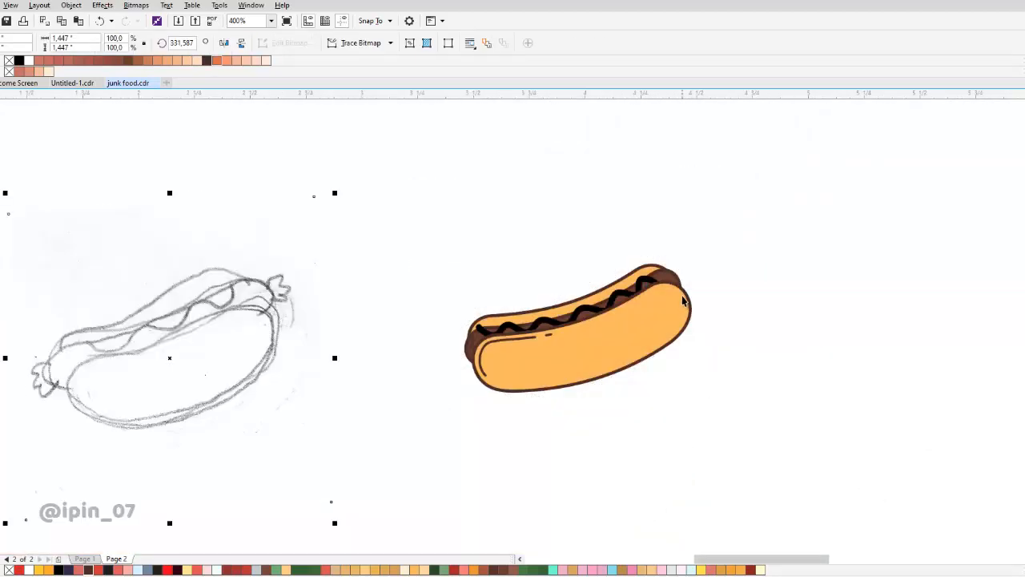
# - Undo moving the scanned sketch aside
pyautogui.scroll(1, 627, 310)
pyautogui.hotkey('ctrl', 'z')
pyautogui.scroll(1, 388, 352)
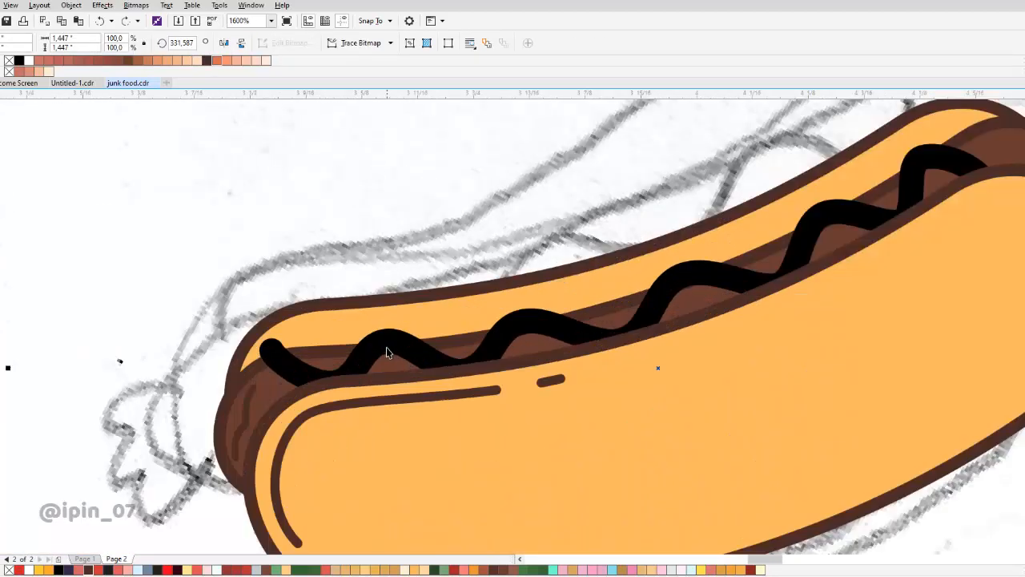
# - Adjust the curve handle at the wavy line's left end to reshape its first bend
pyautogui.click(386, 353)
pyautogui.scroll(1, 281, 355)
pyautogui.press('F10')
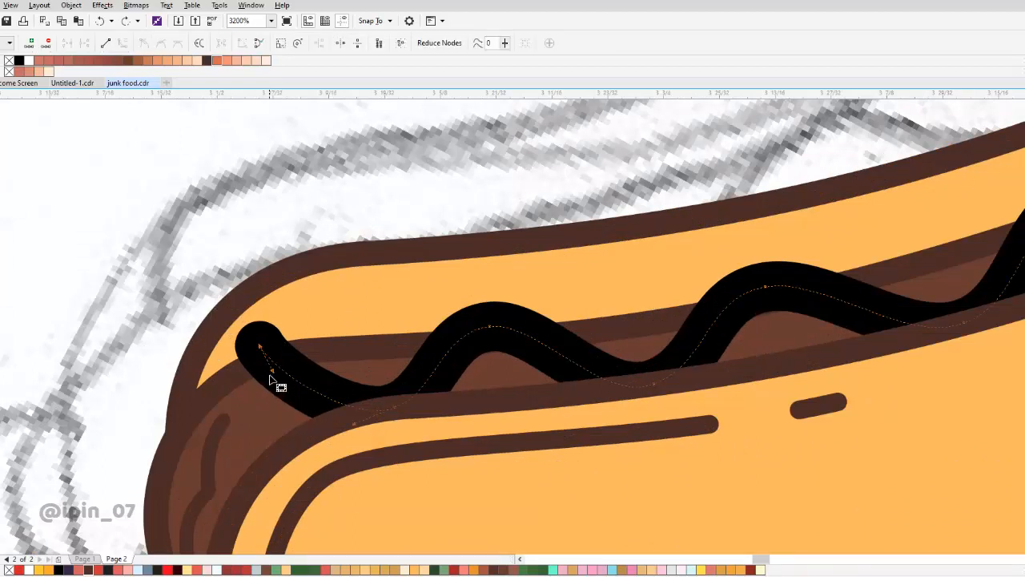
pyautogui.moveTo(282, 373); pyautogui.dragTo(291, 372)
pyautogui.click(331, 312)
# - Draw a second wavy line along the sausage, crossing the first one with alternating peaks, about 0.76 by 0.31 inches overall
pyautogui.click(309, 399)
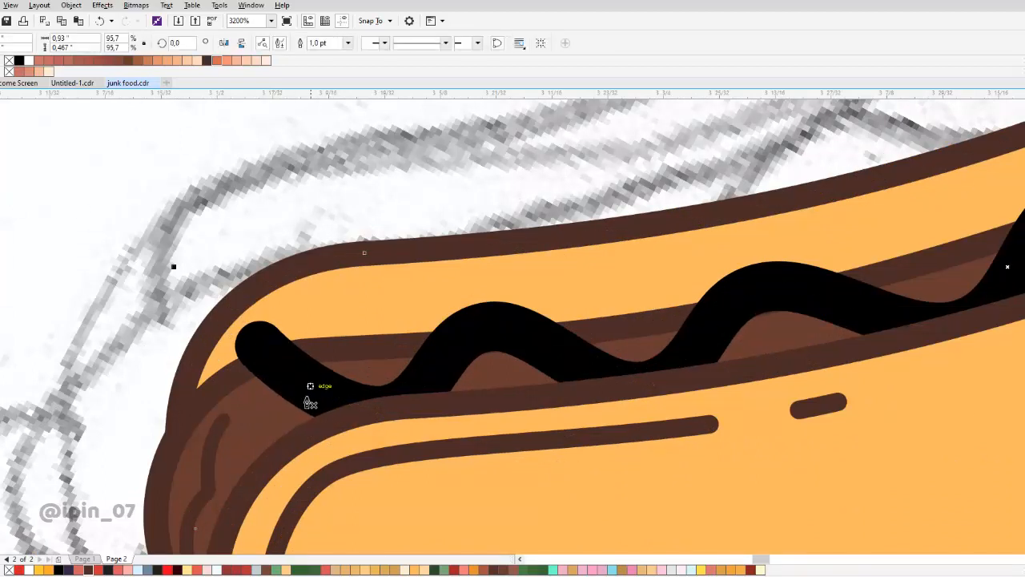
pyautogui.moveTo(277, 457); pyautogui.dragTo(299, 378)
pyautogui.moveTo(383, 323); pyautogui.dragTo(427, 311)
pyautogui.moveTo(513, 398); pyautogui.dragTo(550, 395)
pyautogui.moveTo(659, 347); pyautogui.dragTo(397, 360)
pyautogui.moveTo(379, 317); pyautogui.dragTo(456, 316)
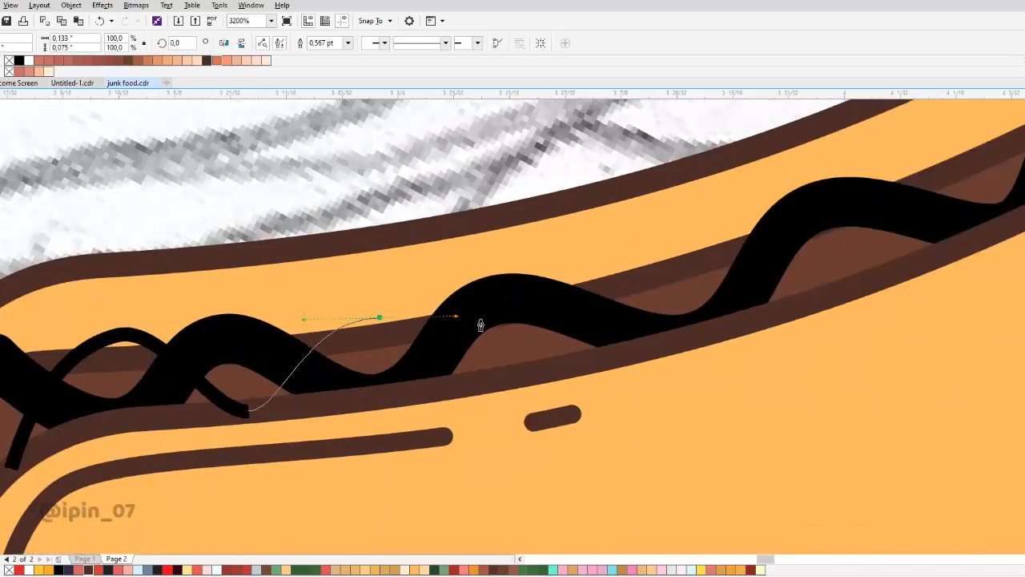
pyautogui.moveTo(545, 371); pyautogui.dragTo(604, 363)
pyautogui.moveTo(687, 276); pyautogui.dragTo(425, 315)
pyautogui.moveTo(512, 342); pyautogui.dragTo(520, 404)
pyautogui.moveTo(586, 320); pyautogui.dragTo(395, 397)
pyautogui.moveTo(370, 359); pyautogui.dragTo(417, 341)
pyautogui.moveTo(493, 341); pyautogui.dragTo(417, 418)
pyautogui.moveTo(478, 455); pyautogui.dragTo(536, 429)
pyautogui.moveTo(526, 375); pyautogui.dragTo(451, 408)
pyautogui.hotkey('ctrl', 'z')
pyautogui.moveTo(398, 485); pyautogui.dragTo(443, 463)
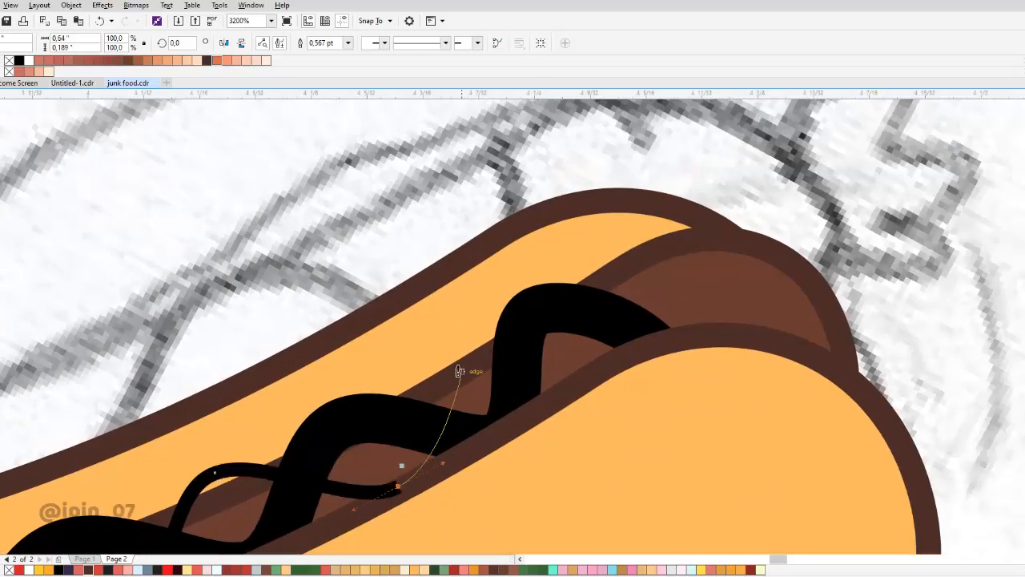
pyautogui.moveTo(470, 342); pyautogui.dragTo(487, 330)
pyautogui.moveTo(584, 366); pyautogui.dragTo(530, 427)
pyautogui.moveTo(534, 433); pyautogui.dragTo(558, 423)
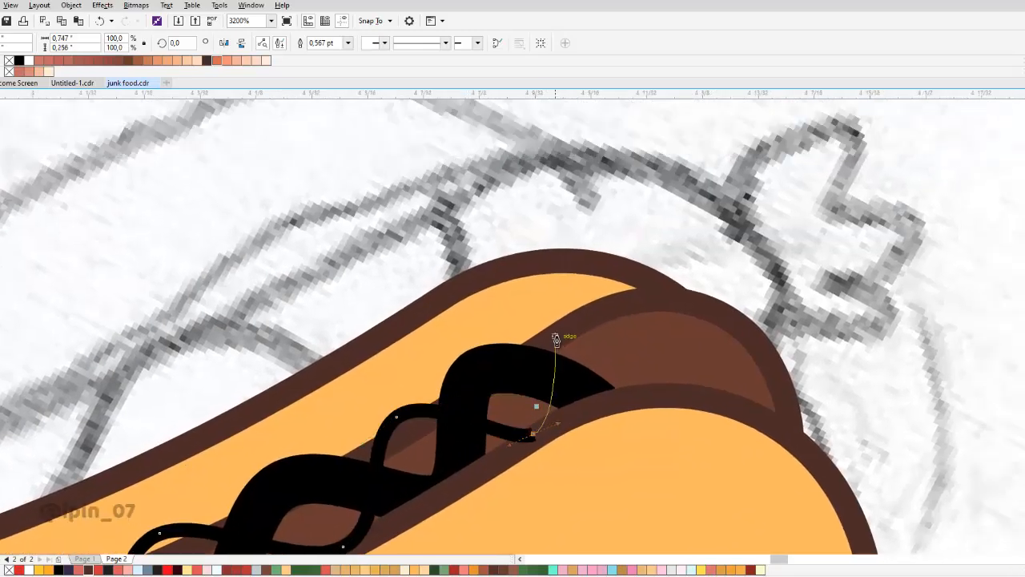
pyautogui.click(556, 313)
pyautogui.scroll(-2, 543, 281)
pyautogui.press('space')
# - Give the second wavy line a 2.0 pt outline with round line caps and move it behind the front bun
pyautogui.moveTo(362, 374); pyautogui.dragTo(414, 319)
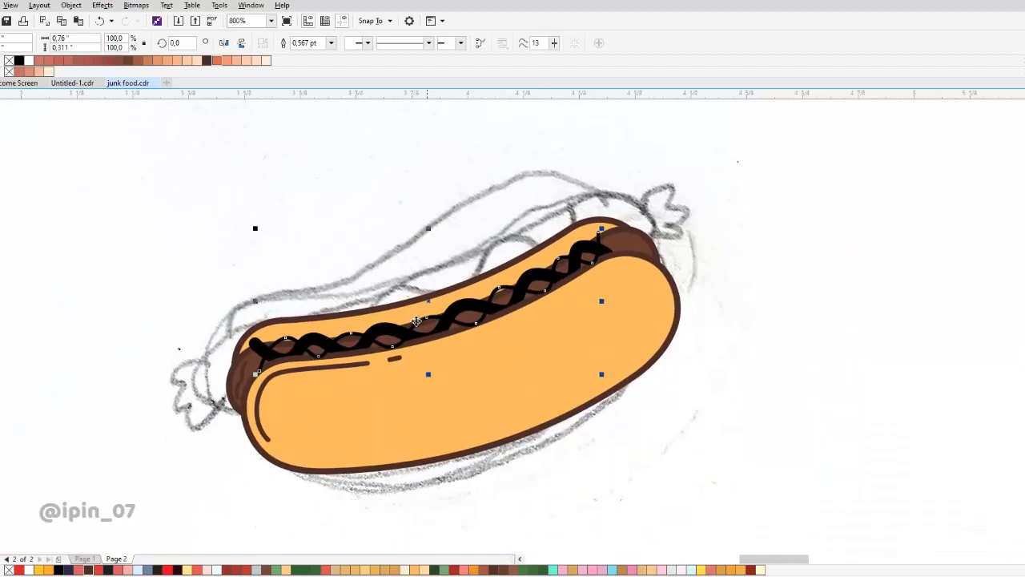
pyautogui.scroll(1, 415, 319)
pyautogui.click(331, 42)
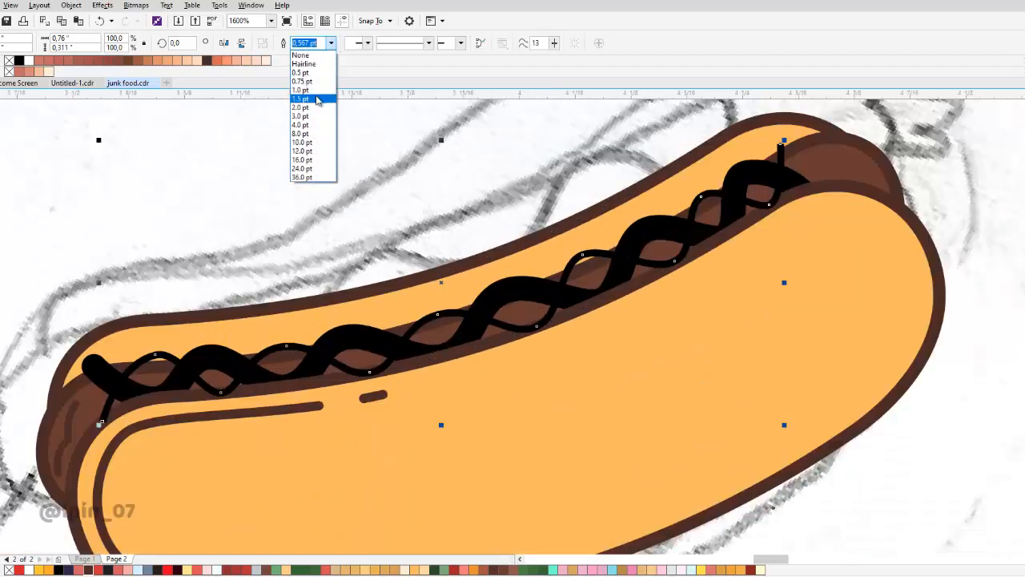
pyautogui.click(316, 107)
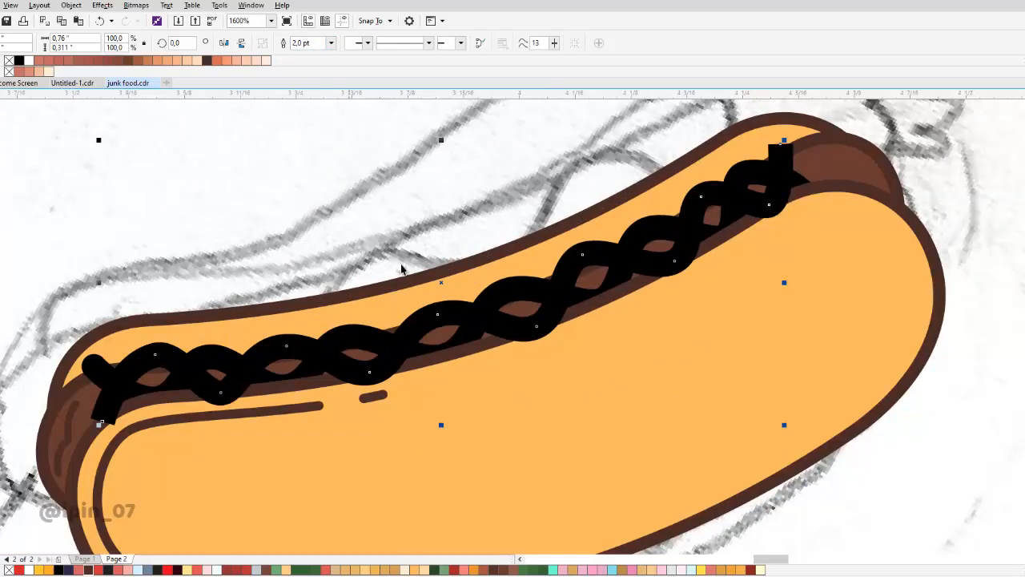
pyautogui.press('F12')
pyautogui.click(472, 342)
pyautogui.click(499, 406)
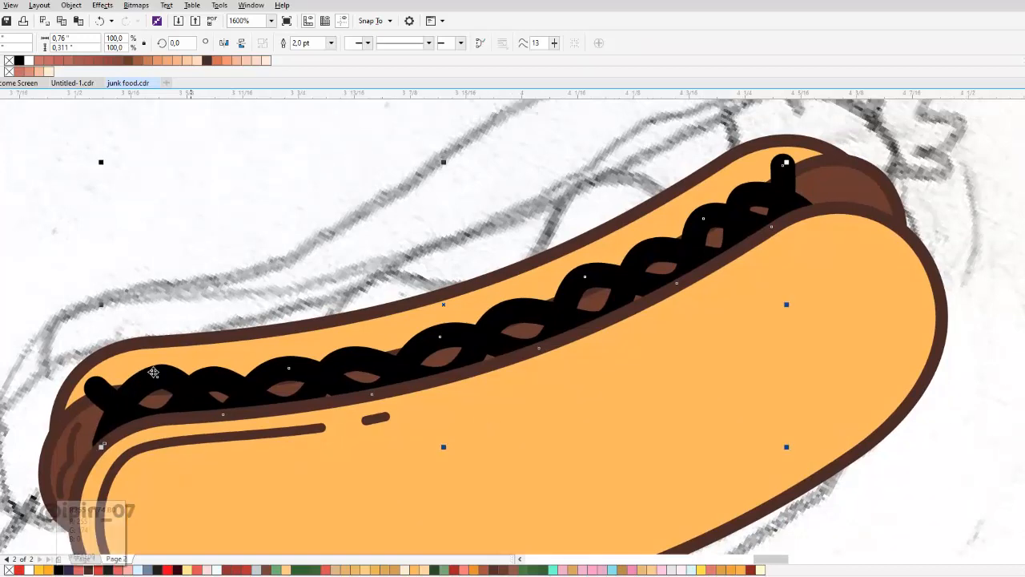
# - Color the second wavy line's outline yellow-orange and the first wavy line's outline red
pyautogui.rightClick(55, 569)
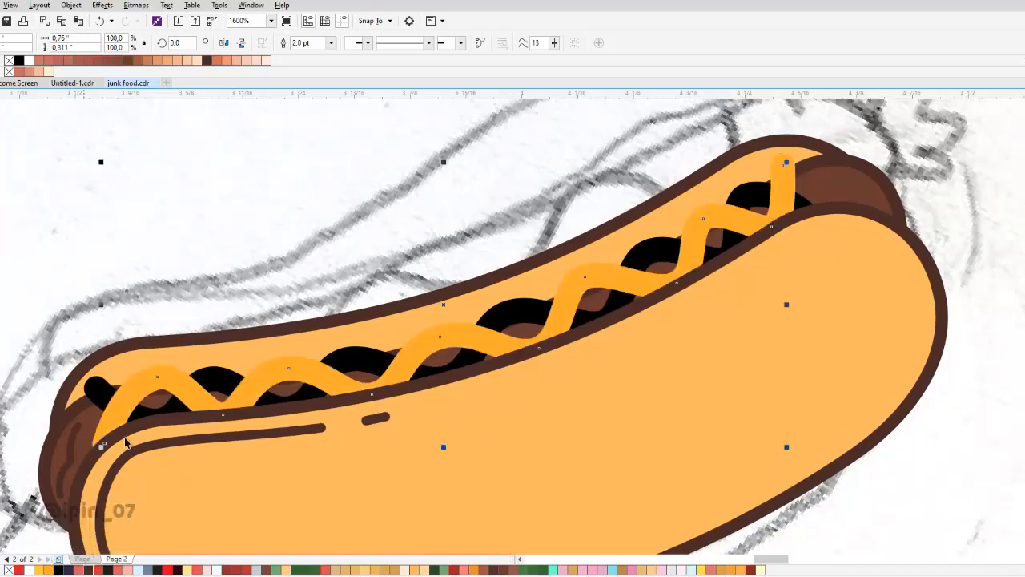
pyautogui.click(206, 378)
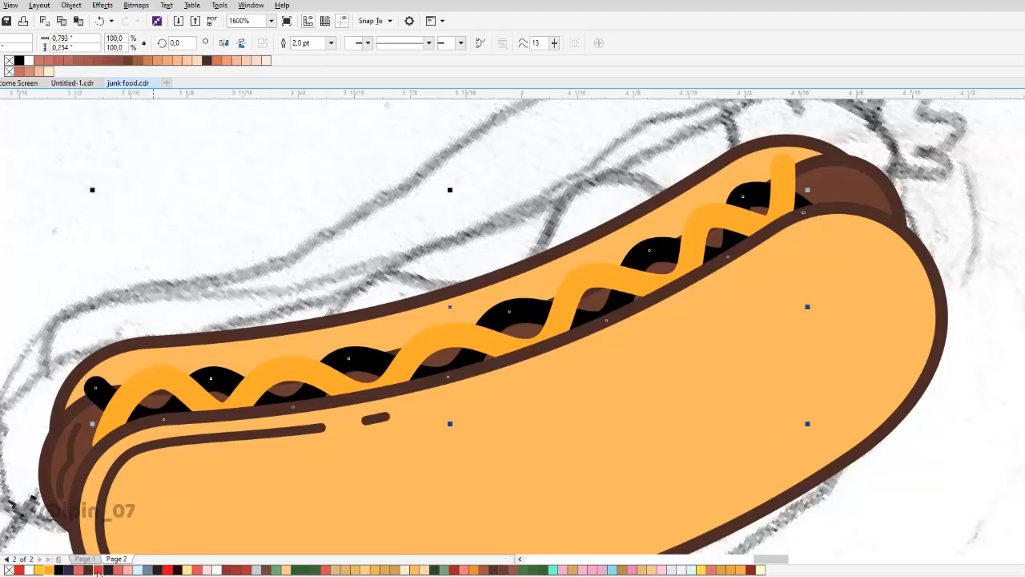
pyautogui.rightClick(98, 571)
pyautogui.scroll(-2, 481, 346)
pyautogui.moveTo(605, 318); pyautogui.dragTo(187, 303)
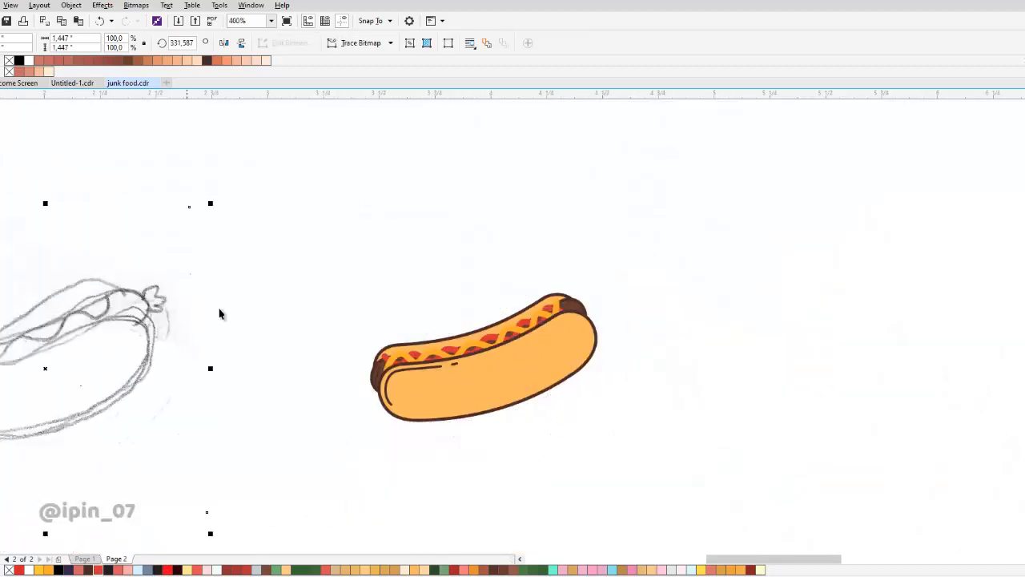
pyautogui.scroll(1, 552, 346)
pyautogui.scroll(1, 365, 361)
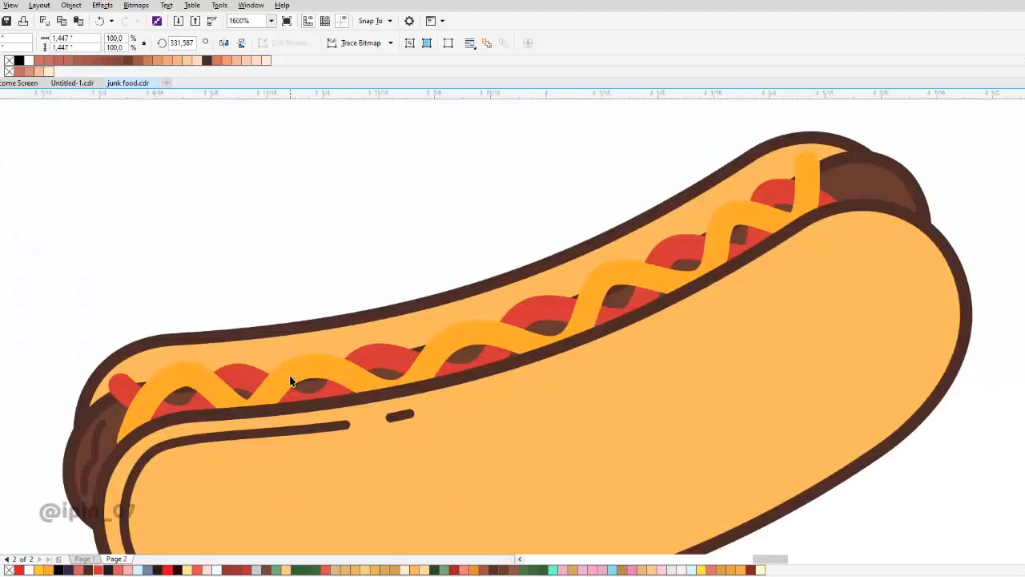
pyautogui.hotkey('ctrl', 'z')
# - Convert the outlines of both the yellow-orange and the red wavy sauce lines to objects
pyautogui.click(291, 376)
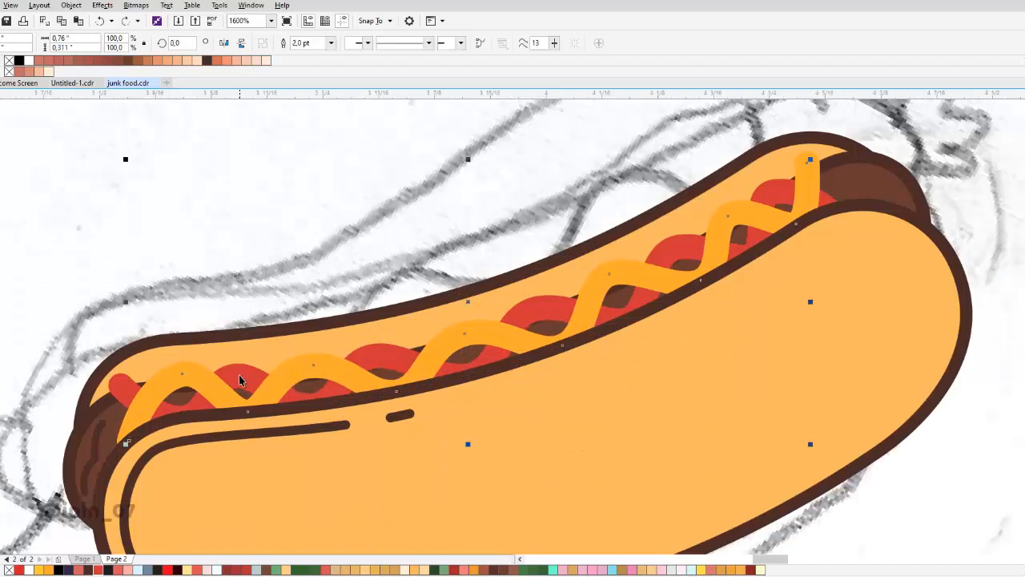
pyautogui.keyDown('shift'); pyautogui.click(238, 375); pyautogui.keyUp('shift')
pyautogui.click(103, 9)
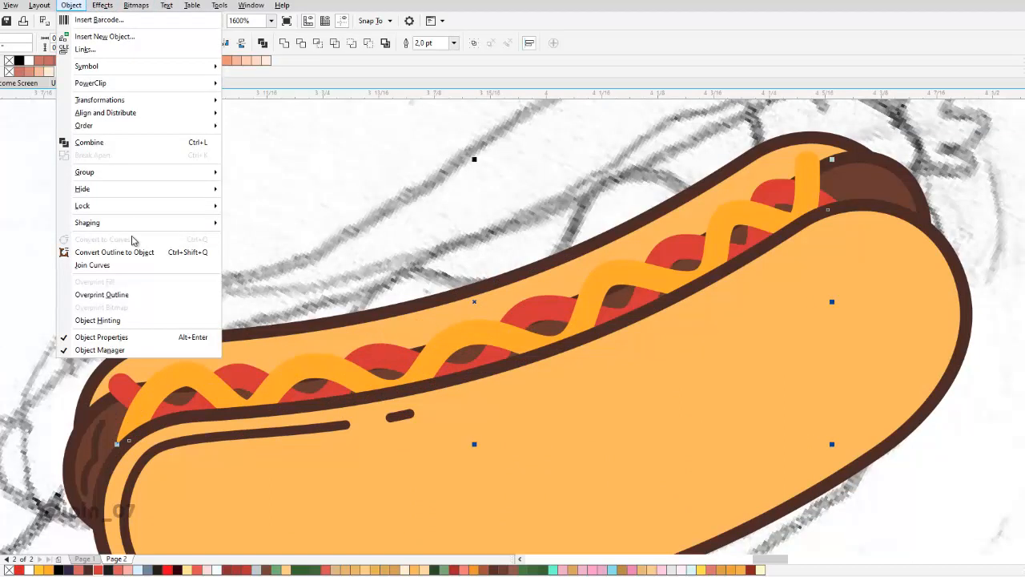
pyautogui.click(133, 251)
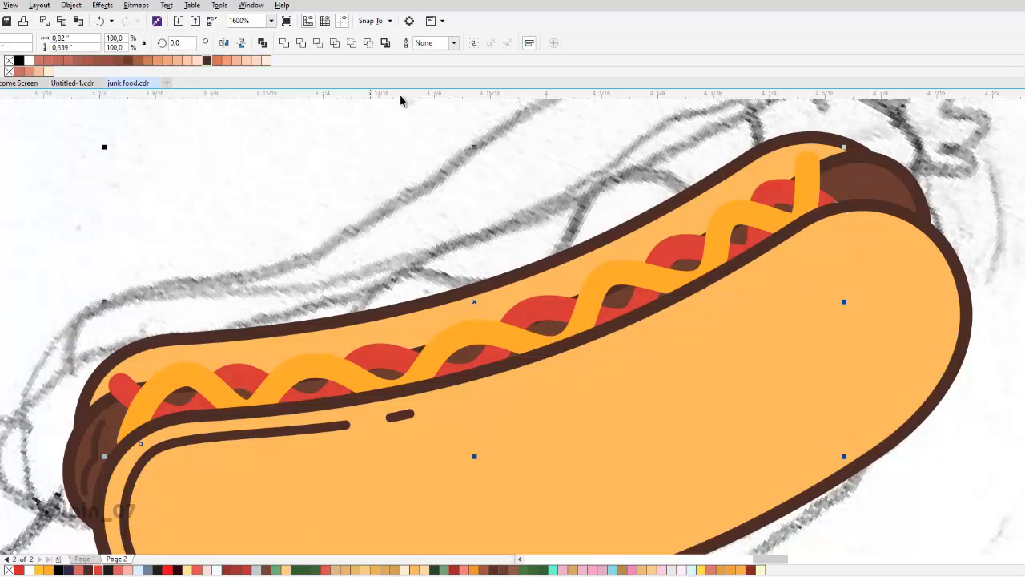
# - Add a 0.75 pt dark brown outline to both sauce shapes
pyautogui.click(454, 44)
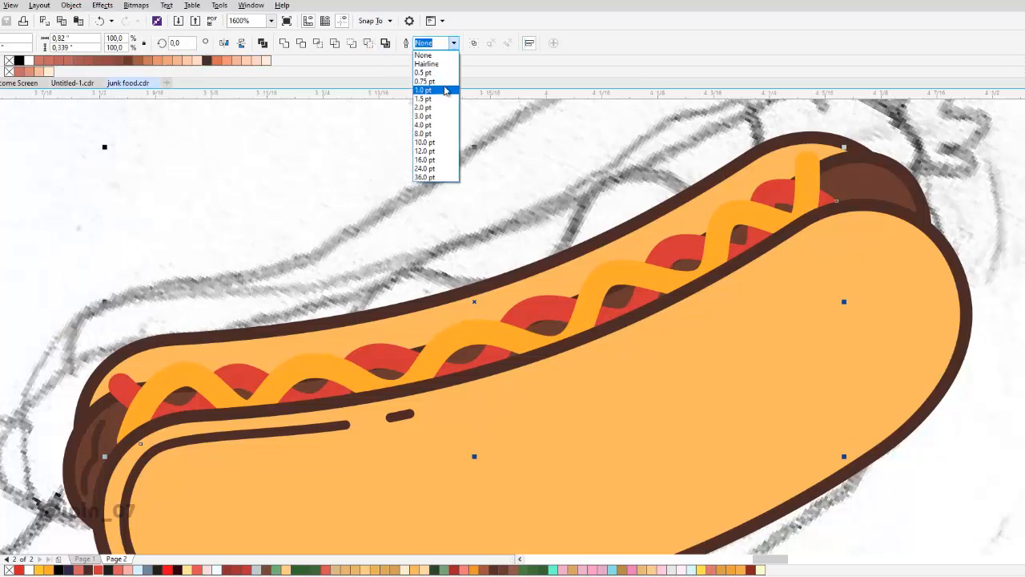
pyautogui.click(440, 83)
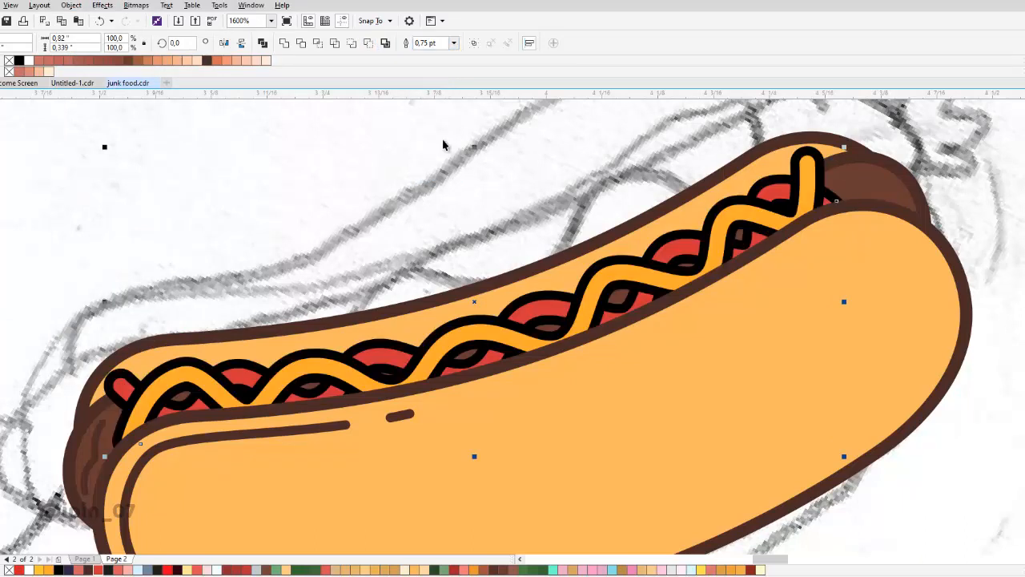
pyautogui.rightClick(86, 570)
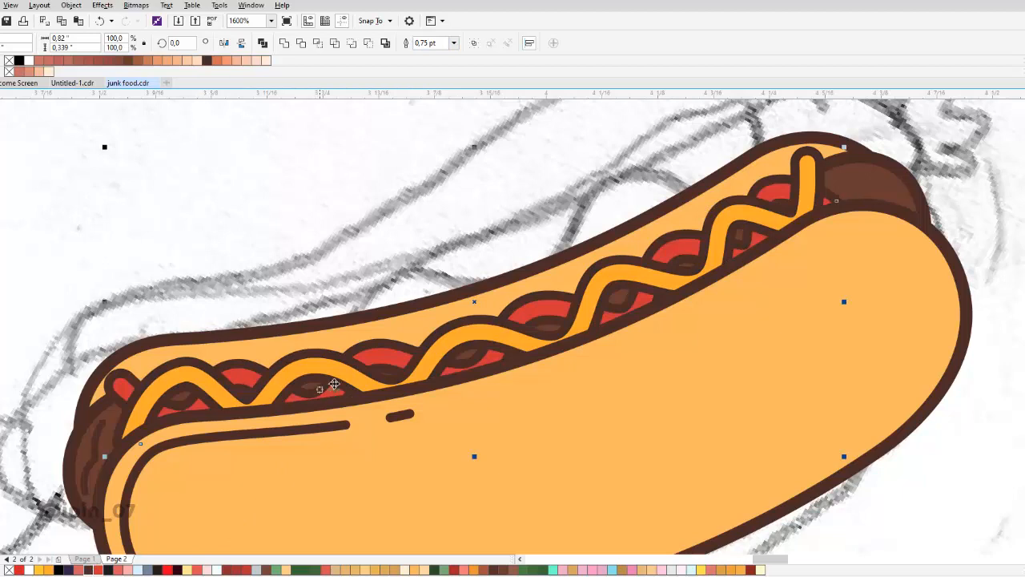
# - Change the outline width of the wrinkle line on the sausage's left end
pyautogui.click(96, 439)
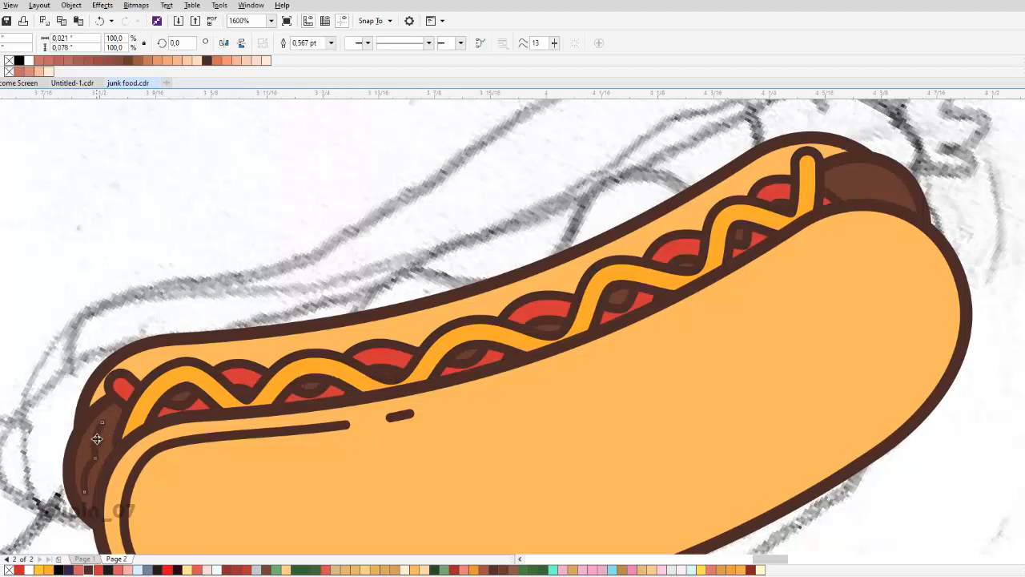
pyautogui.click(330, 43)
pyautogui.click(308, 117)
# - Move the scanned sketch aside to the left of the hot dog and examine the colored artwork
pyautogui.scroll(-2, 464, 282)
pyautogui.moveTo(589, 272); pyautogui.dragTo(205, 272)
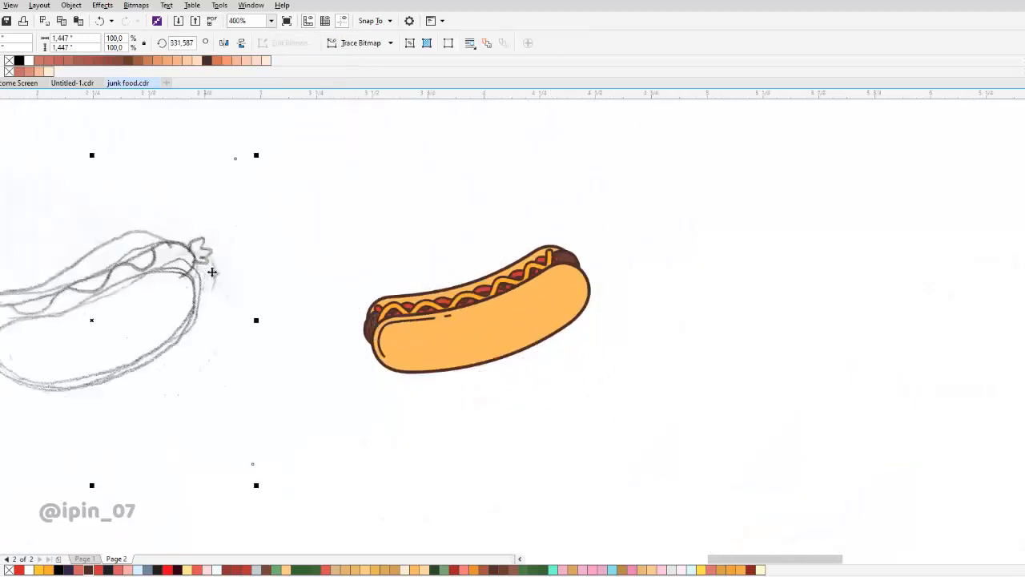
pyautogui.scroll(1, 494, 269)
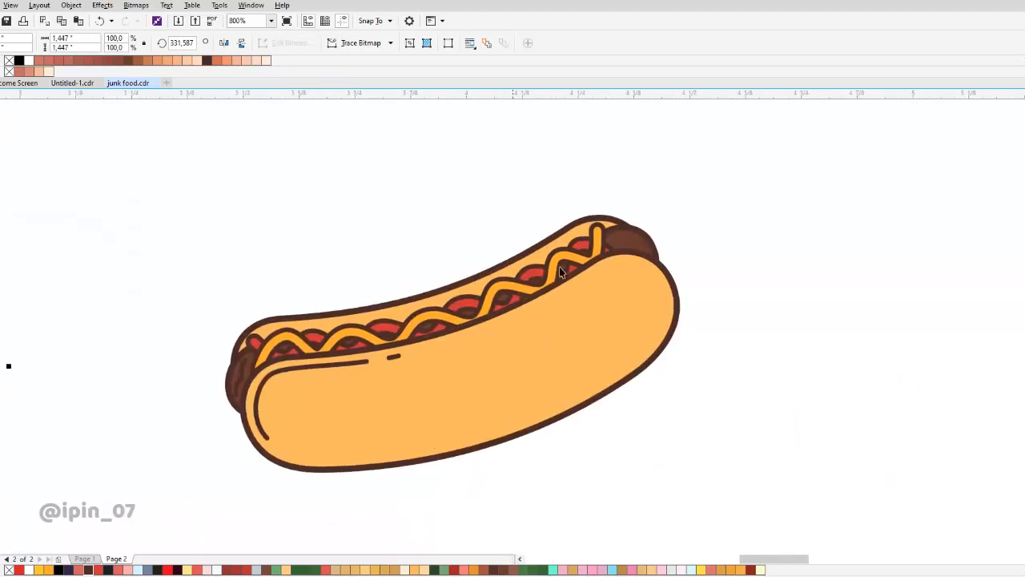
pyautogui.scroll(2, 576, 252)
pyautogui.scroll(-2, 586, 244)
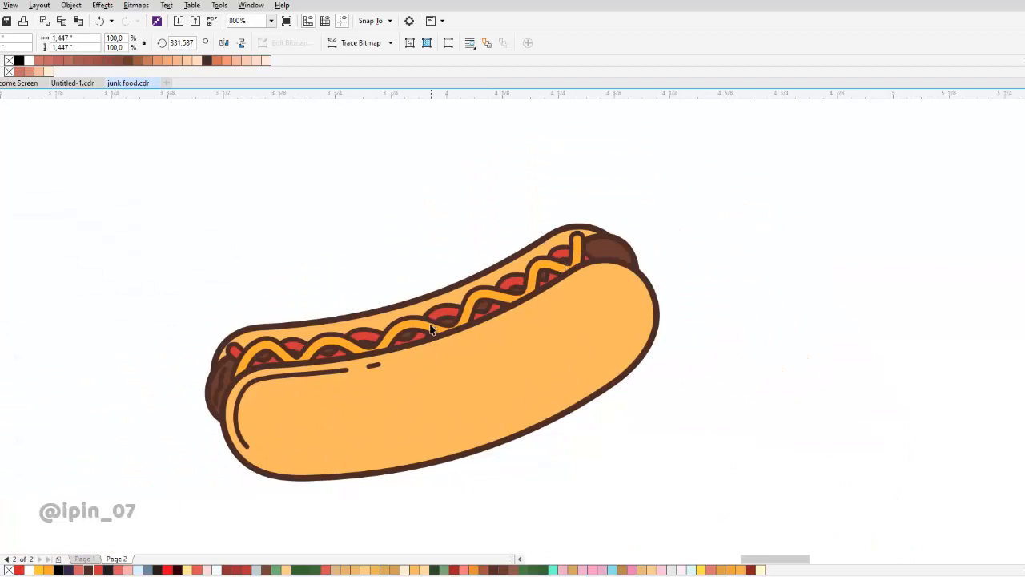
pyautogui.scroll(-1, 619, 225)
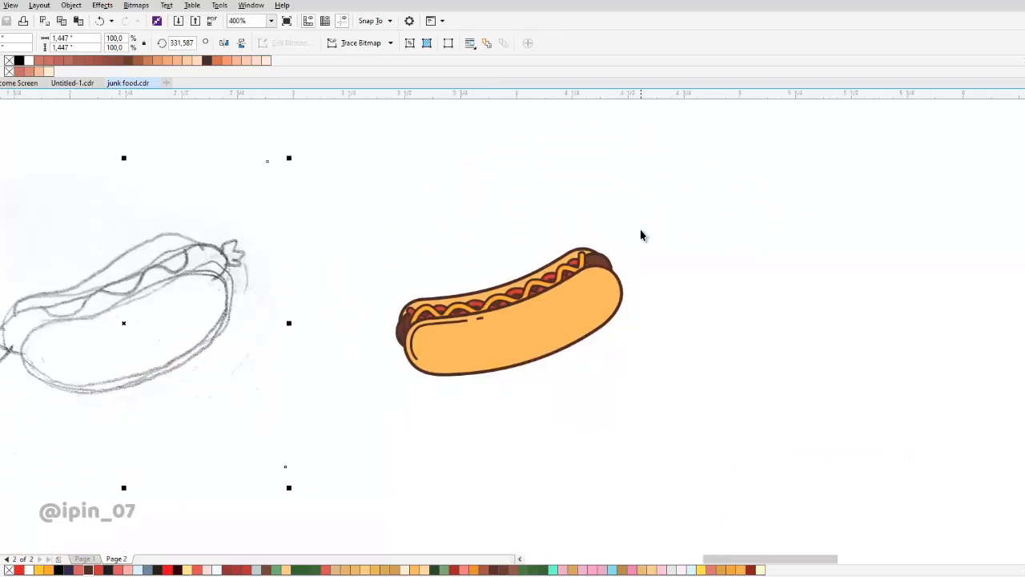
pyautogui.scroll(1, 597, 249)
pyautogui.scroll(1, 479, 311)
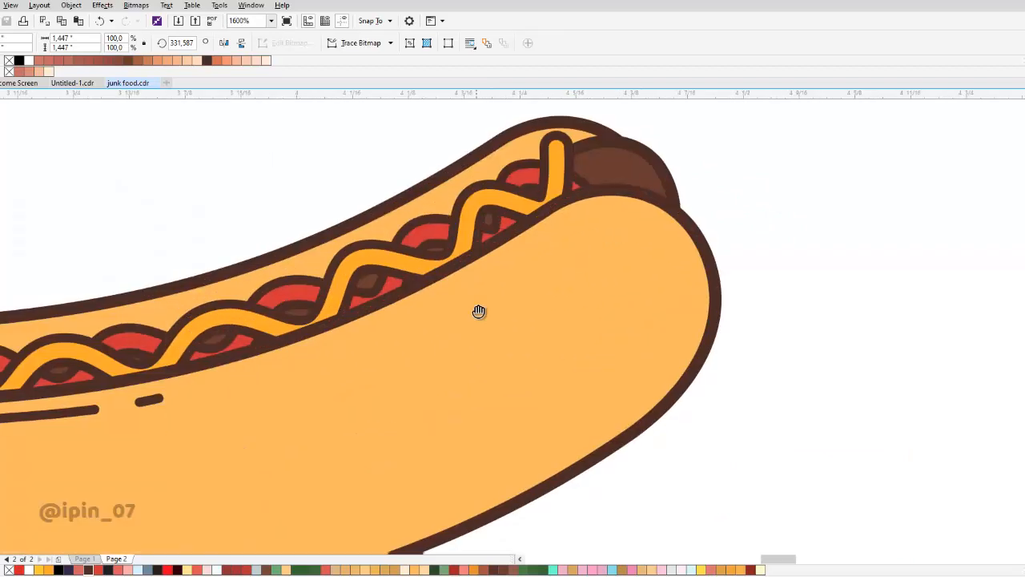
pyautogui.scroll(-1, 590, 253)
pyautogui.scroll(1, 612, 264)
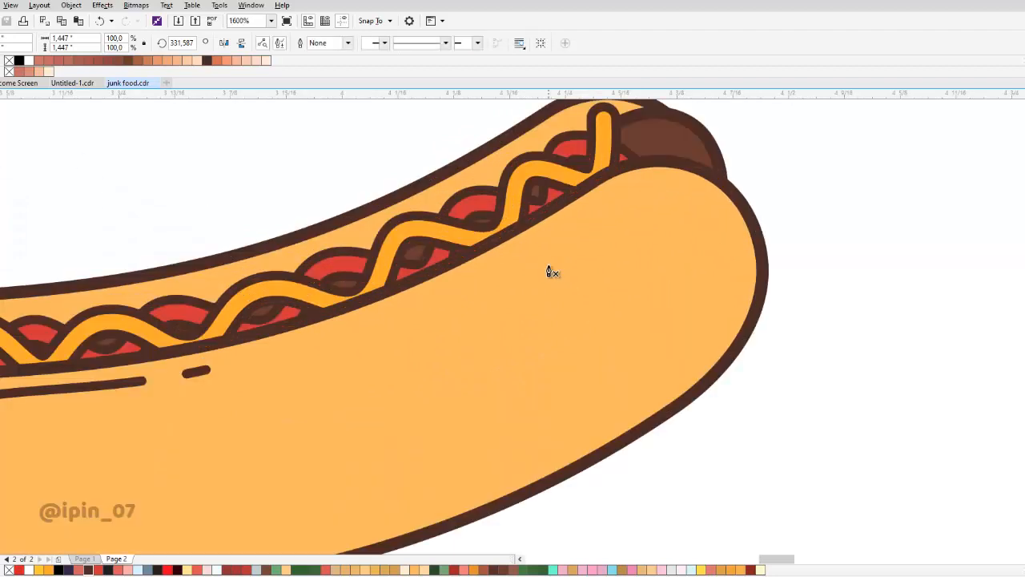
pyautogui.scroll(1, 864, 221)
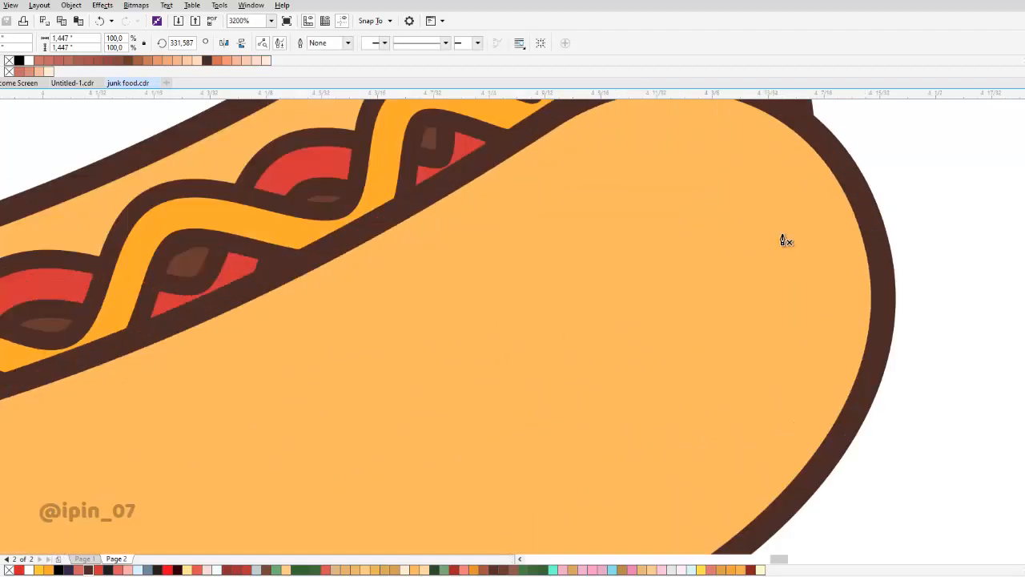
pyautogui.scroll(-1, 783, 240)
pyautogui.press('space')
pyautogui.scroll(-1, 728, 179)
pyautogui.scroll(1, 703, 224)
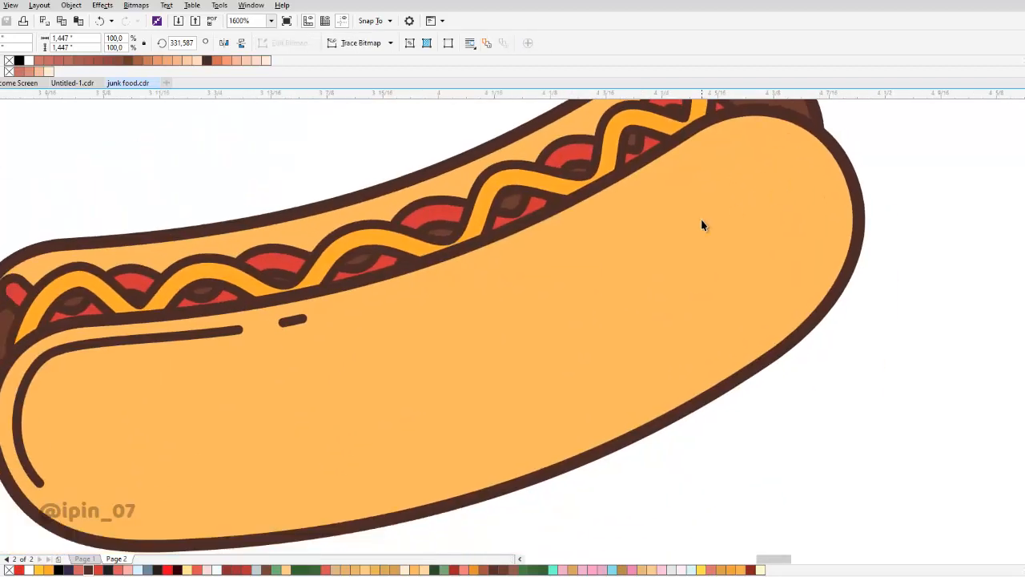
pyautogui.press('space')
pyautogui.moveTo(828, 176); pyautogui.dragTo(782, 176)
pyautogui.scroll(1, 762, 205)
pyautogui.moveTo(702, 206); pyautogui.dragTo(543, 298)
pyautogui.scroll(-1, 555, 314)
pyautogui.moveTo(451, 384); pyautogui.dragTo(426, 327)
pyautogui.scroll(1, 490, 343)
pyautogui.moveTo(445, 317); pyautogui.dragTo(811, 233)
pyautogui.moveTo(445, 340); pyautogui.dragTo(362, 319)
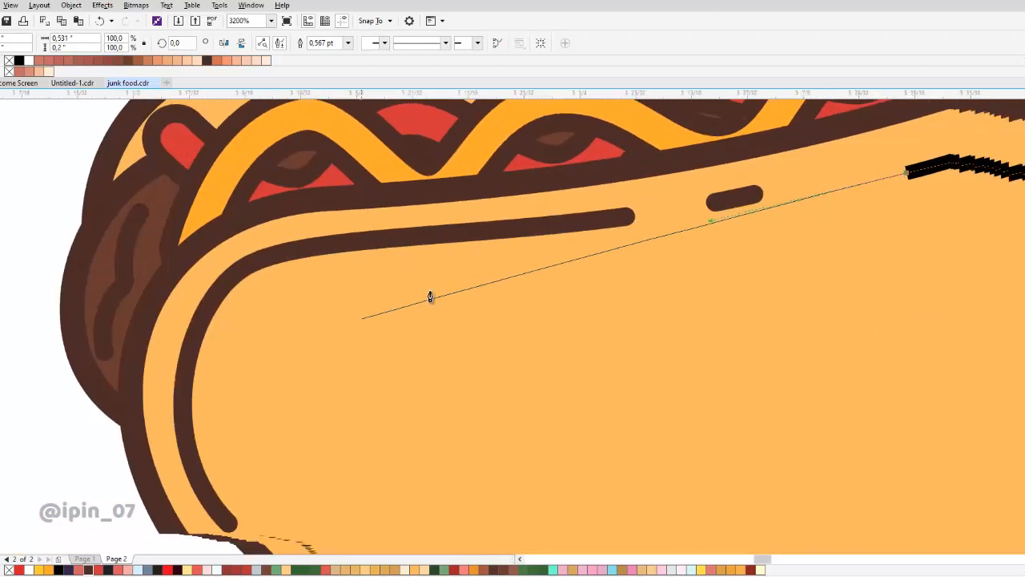
pyautogui.moveTo(792, 212); pyautogui.dragTo(540, 275)
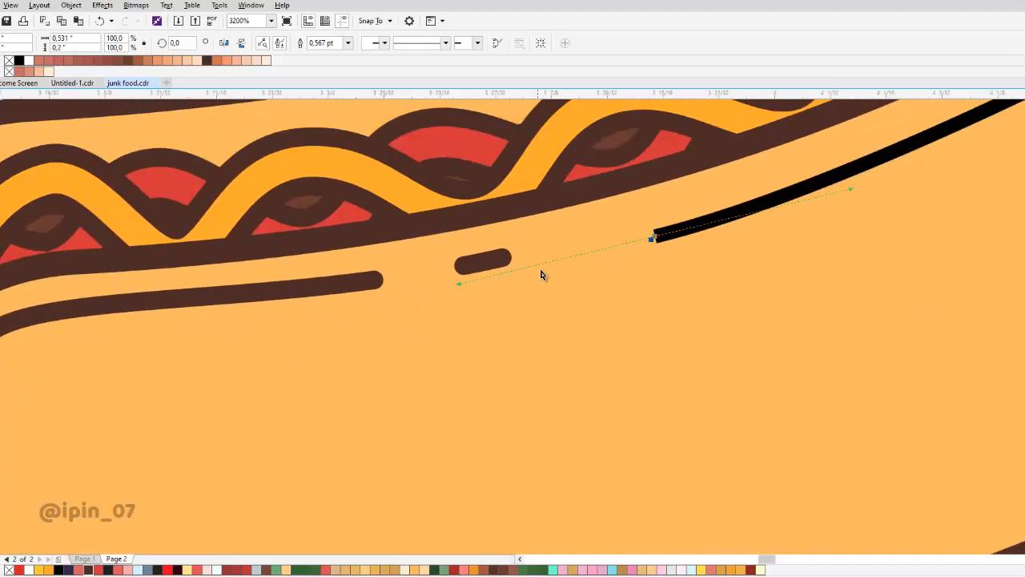
pyautogui.scroll(-2, 540, 275)
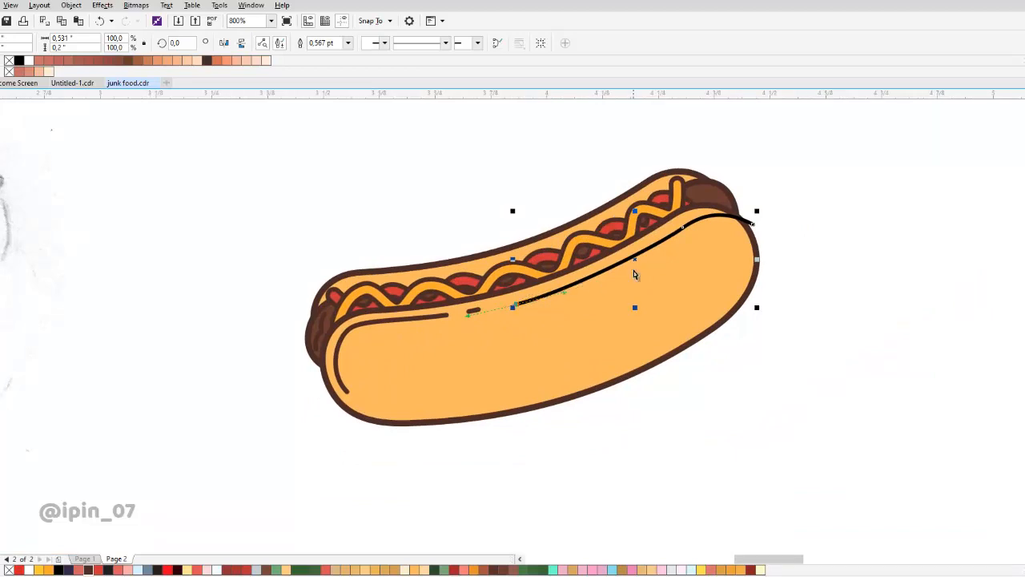
pyautogui.hotkey('ctrl', 'z')
pyautogui.hotkey('ctrl', 'z')
# - Draw a curved highlight line inside the upper right end of the front bun, about 0.235 by 0.077 inches
pyautogui.moveTo(627, 263); pyautogui.dragTo(642, 261)
pyautogui.scroll(1, 435, 318)
pyautogui.press('space')
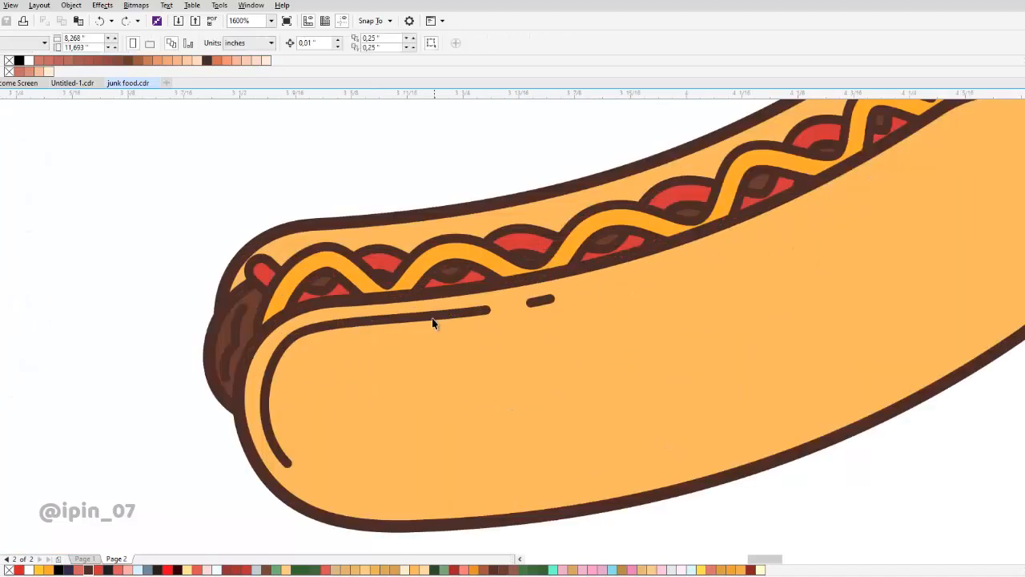
pyautogui.click(431, 317)
pyautogui.scroll(-3, 497, 304)
pyautogui.scroll(4, 572, 297)
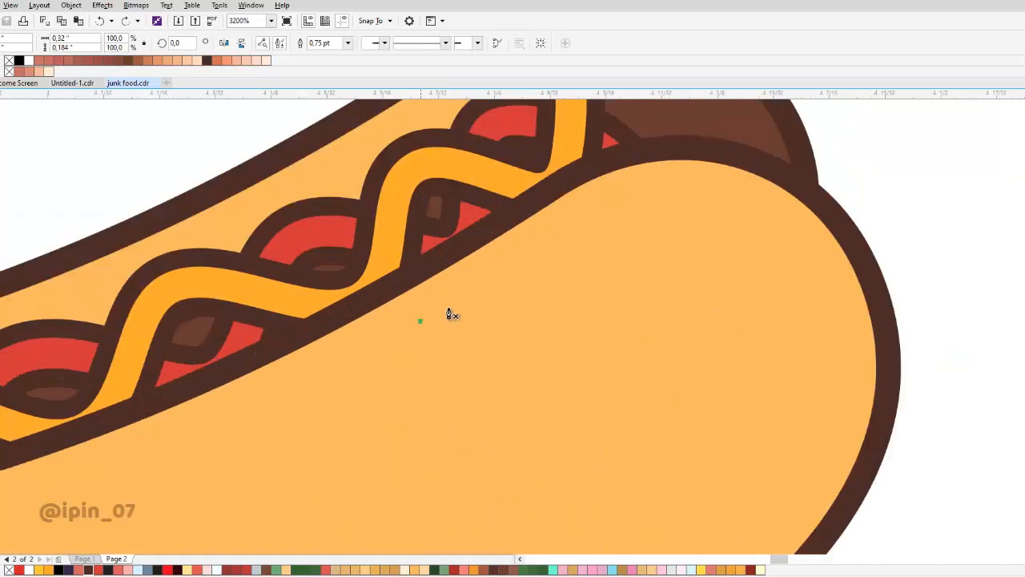
pyautogui.moveTo(713, 184); pyautogui.dragTo(806, 196)
pyautogui.moveTo(841, 317); pyautogui.dragTo(840, 349)
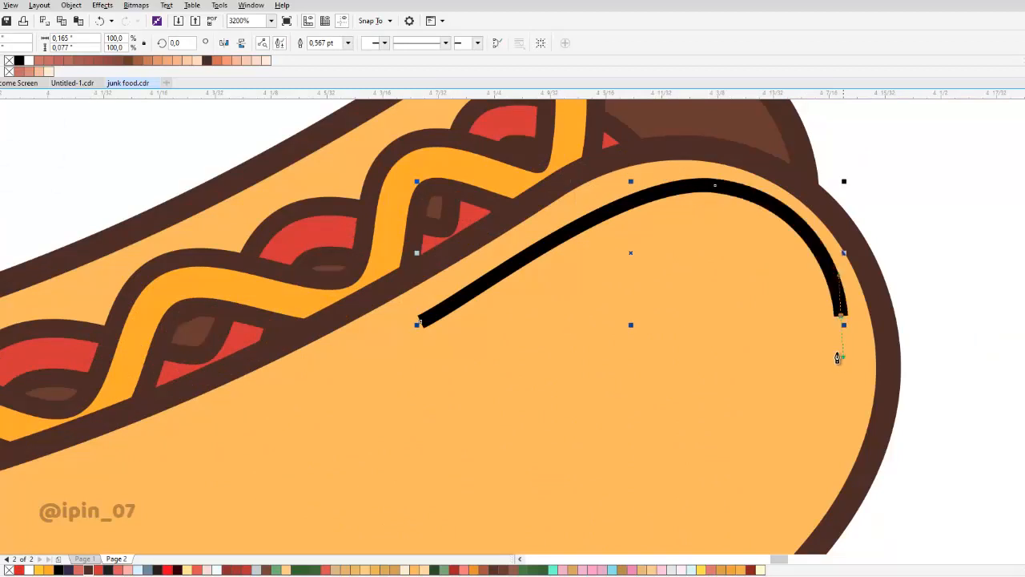
pyautogui.moveTo(699, 248); pyautogui.dragTo(632, 279)
pyautogui.press('space')
pyautogui.moveTo(596, 237); pyautogui.dragTo(580, 247)
pyautogui.press('space')
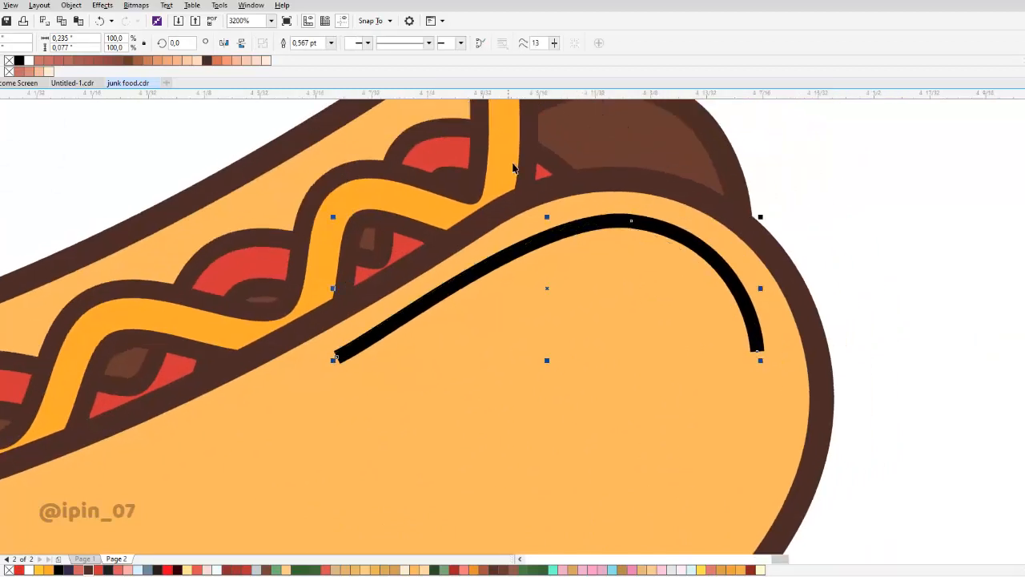
# - Set the highlight line's outline width to 1.0 pt with round line caps
pyautogui.click(358, 44)
pyautogui.click(313, 94)
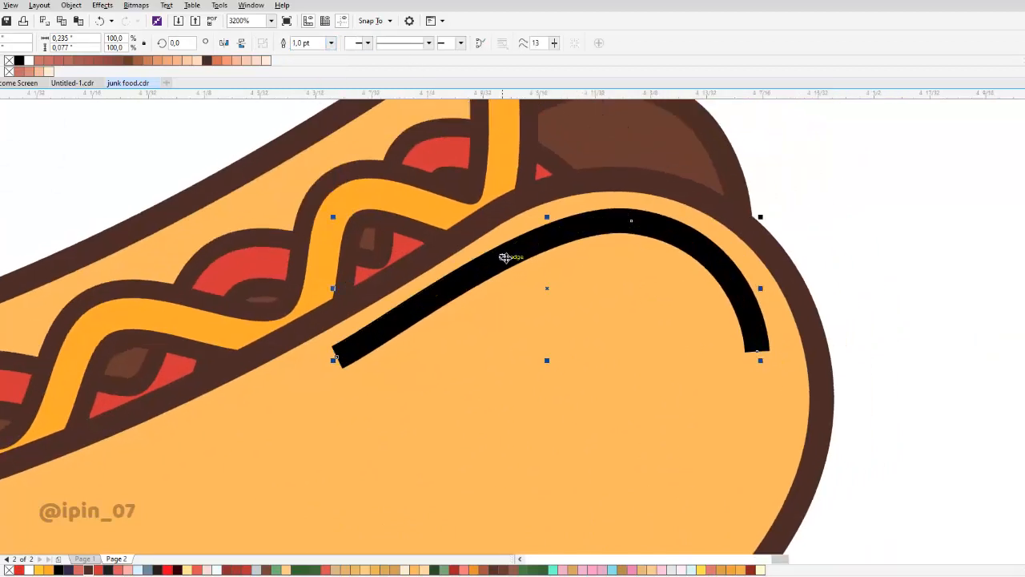
pyautogui.press('F12')
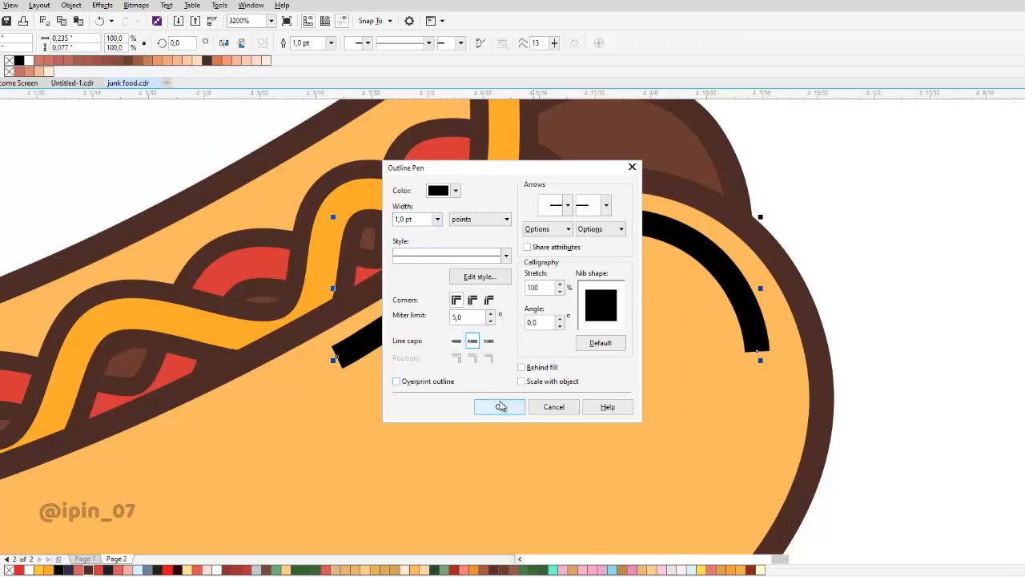
pyautogui.click(500, 406)
# - Cut a small gap near the lower end of the highlight line by adding nodes and deleting the segment between them
pyautogui.press('F10')
pyautogui.scroll(2, 363, 346)
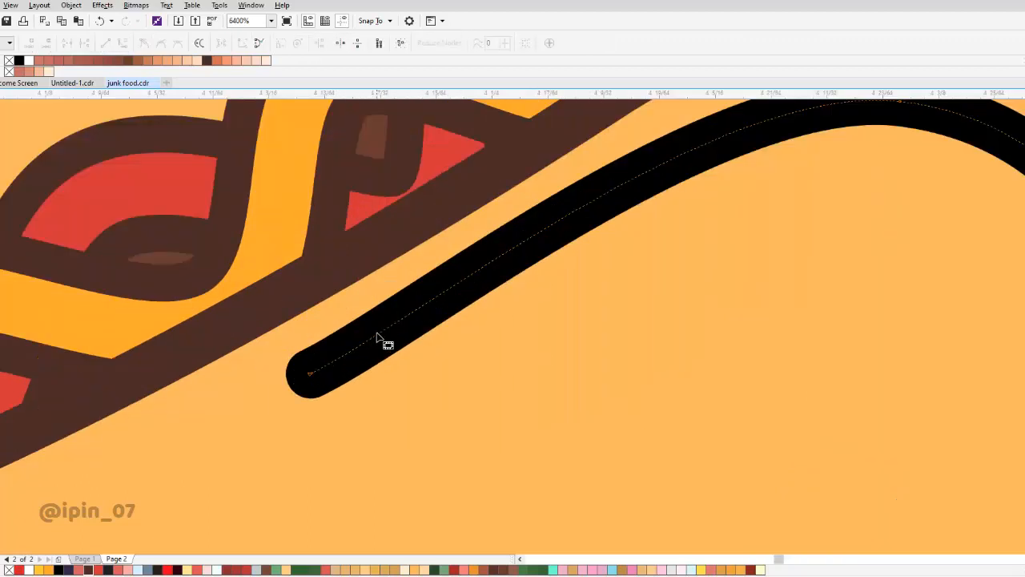
pyautogui.doubleClick(380, 335)
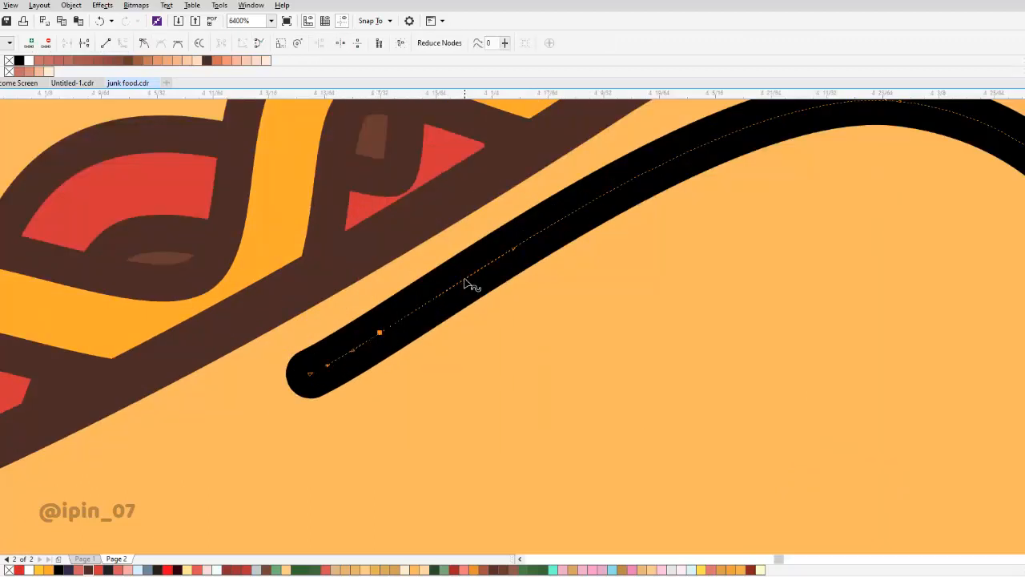
pyautogui.doubleClick(465, 284)
pyautogui.click(430, 306)
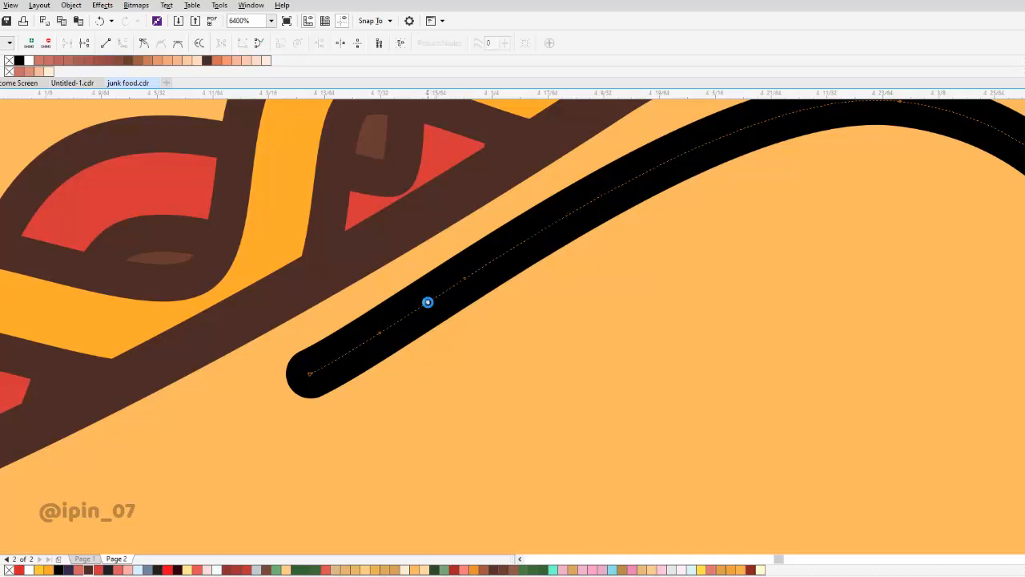
pyautogui.press('Delete')
pyautogui.scroll(-3, 475, 310)
pyautogui.press('space')
# - Color the two-part highlight line white and convert its outline to an object
pyautogui.rightClick(29, 61)
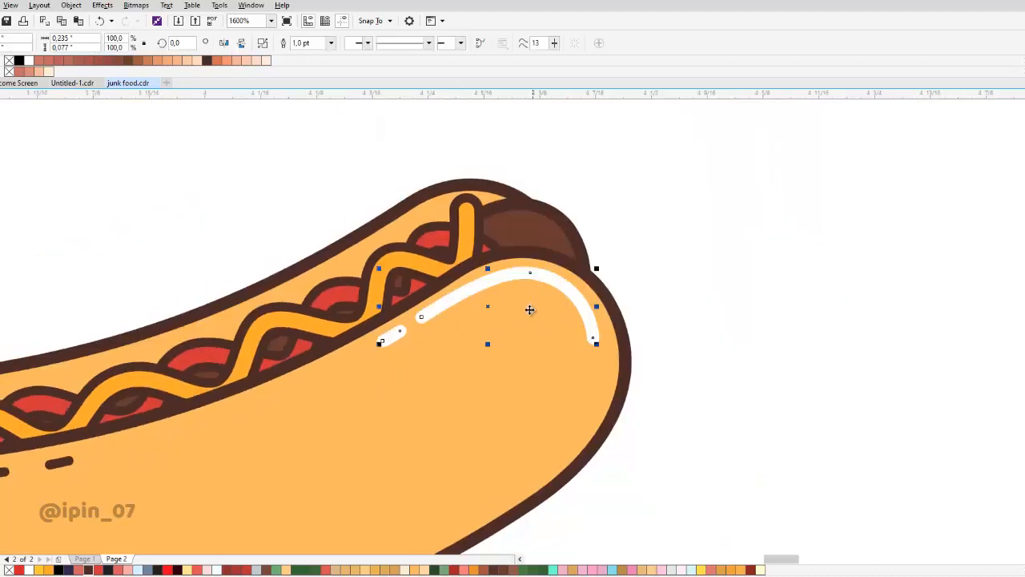
pyautogui.scroll(-1, 530, 311)
pyautogui.scroll(1, 539, 313)
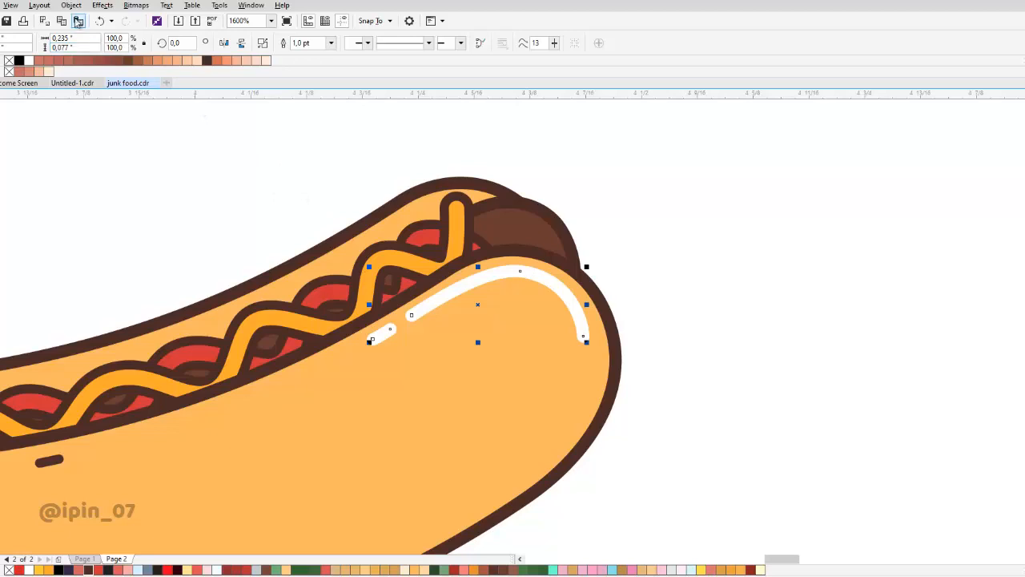
pyautogui.click(77, 6)
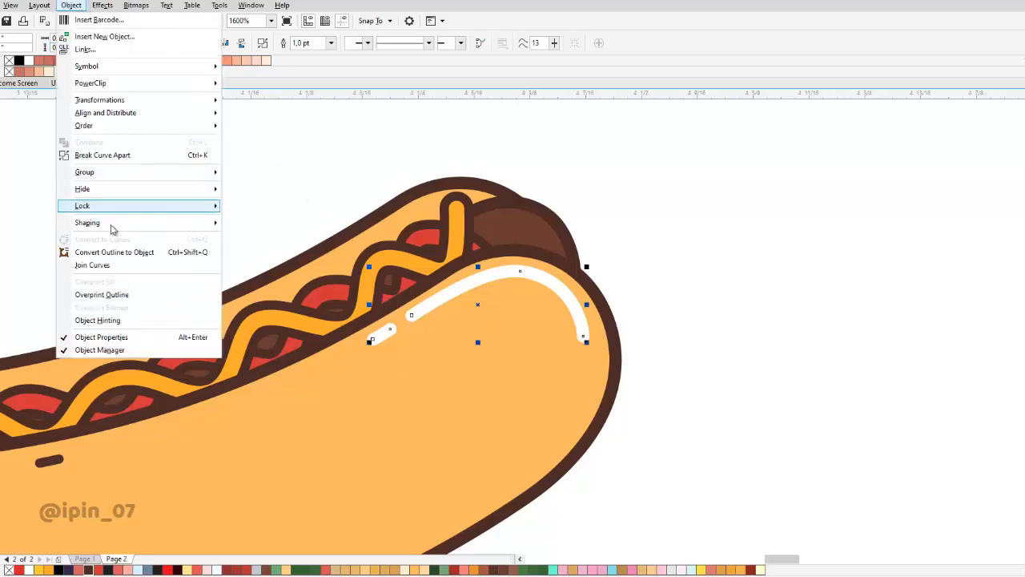
pyautogui.click(117, 251)
pyautogui.scroll(-1, 679, 285)
pyautogui.click(706, 276)
pyautogui.scroll(-2, 692, 281)
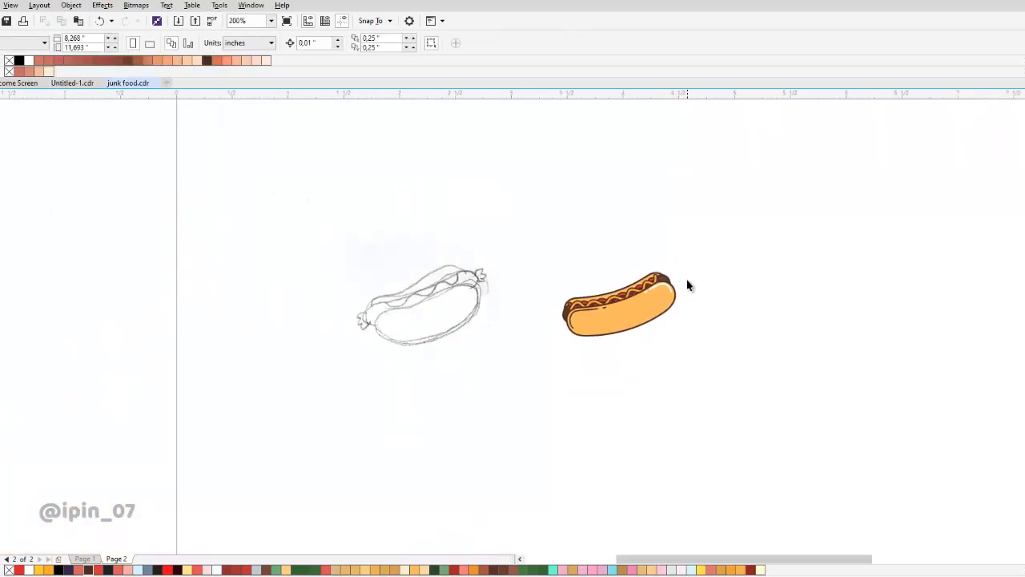
# - Draw a curved shadow contour from below the front bun's right end, across its lower body and around its left end, about 0.869 by 0.299 inches
pyautogui.scroll(4, 656, 300)
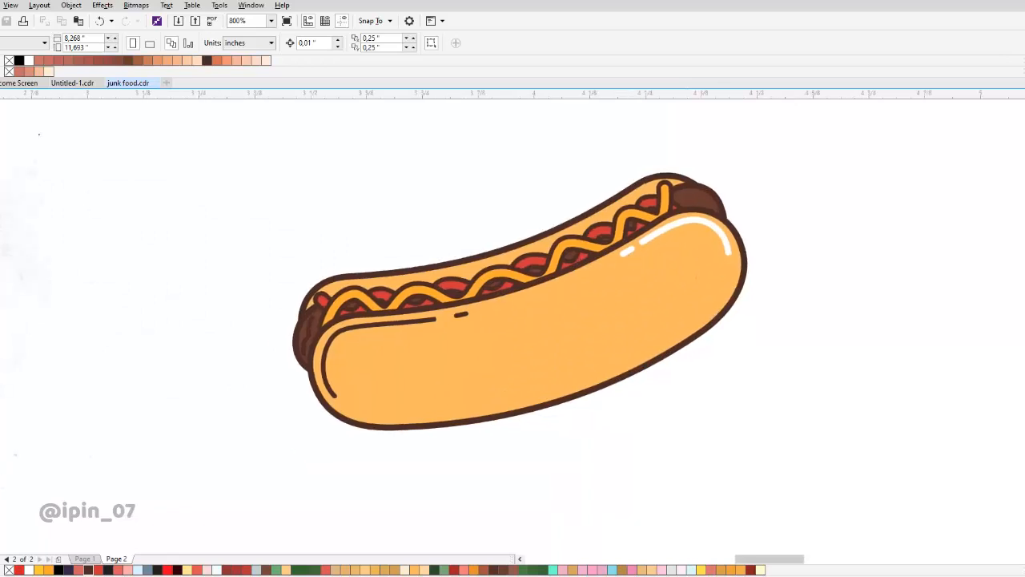
pyautogui.scroll(2, 729, 288)
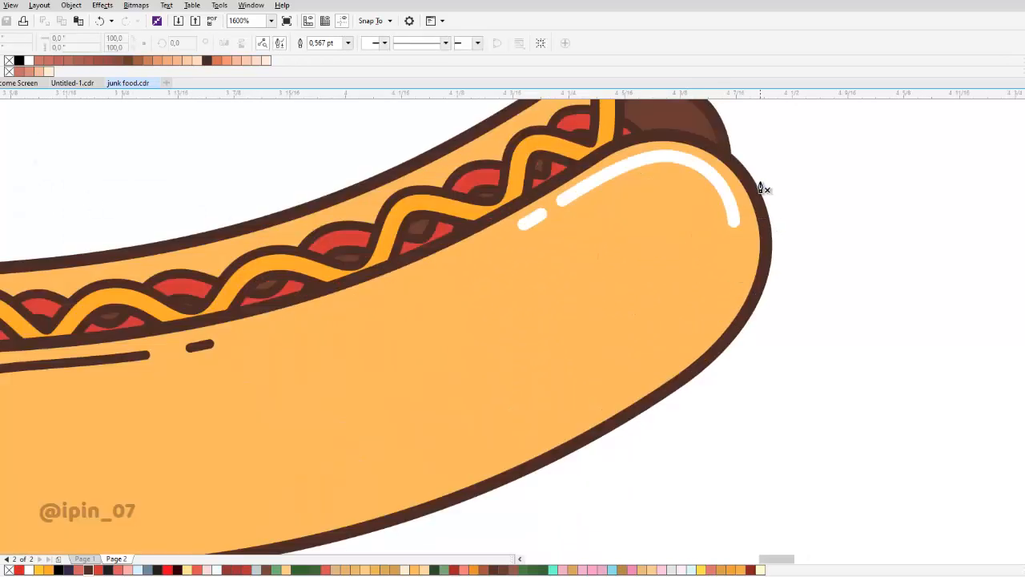
pyautogui.moveTo(699, 374); pyautogui.dragTo(765, 301)
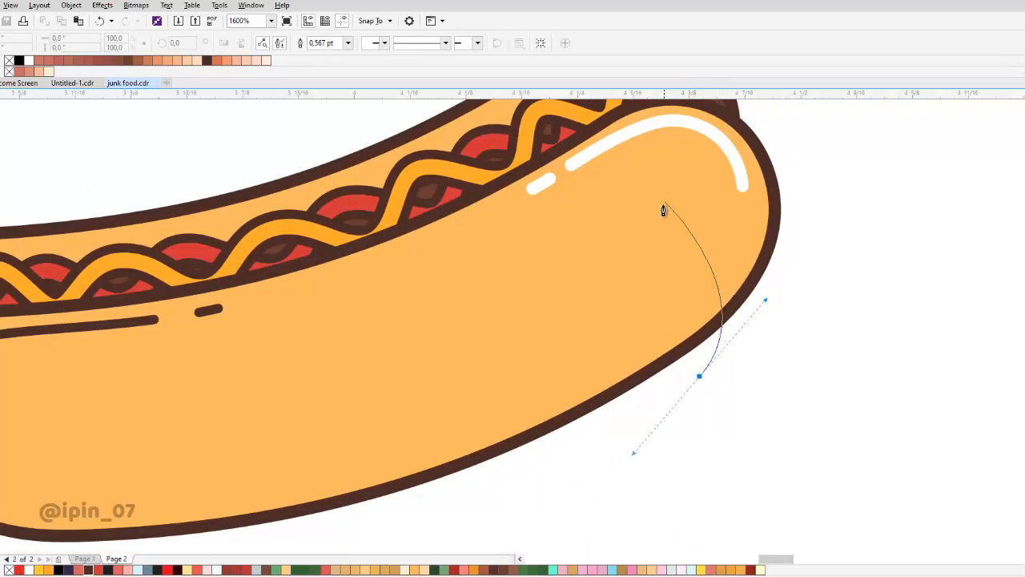
pyautogui.moveTo(672, 212); pyautogui.dragTo(623, 223)
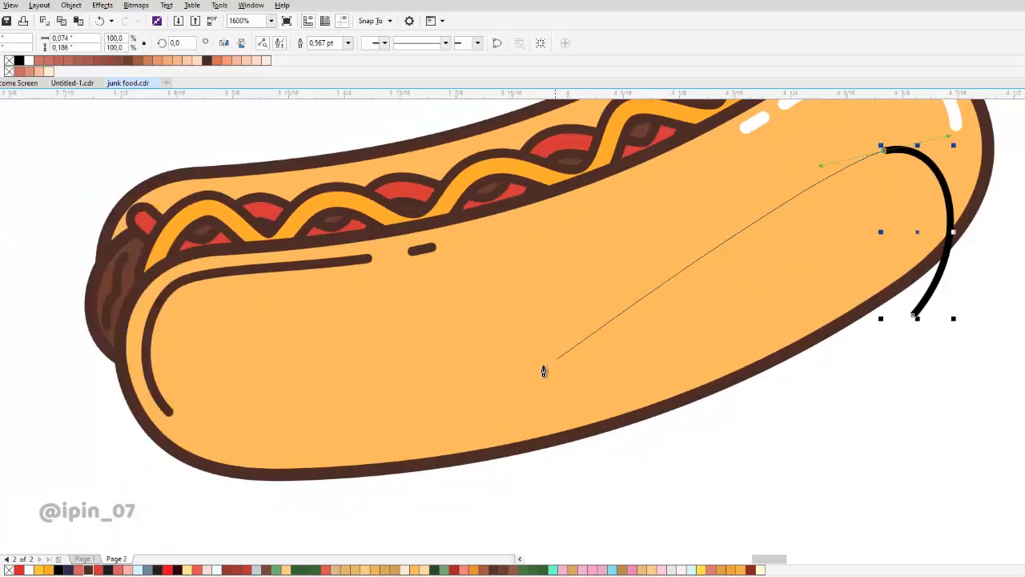
pyautogui.moveTo(548, 363); pyautogui.dragTo(365, 433)
pyautogui.scroll(1, 247, 386)
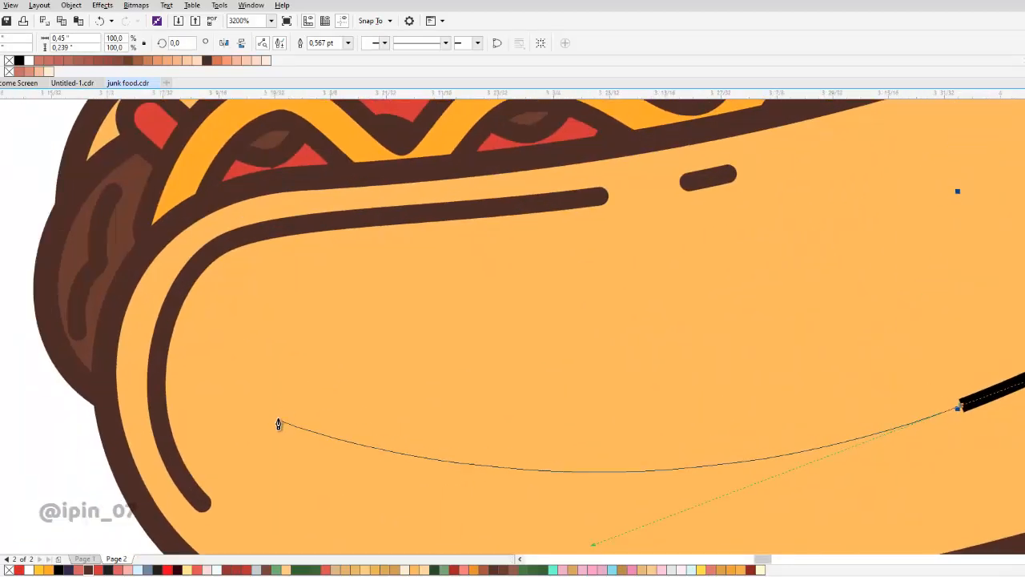
pyautogui.moveTo(275, 417); pyautogui.dragTo(266, 252)
pyautogui.hotkey('ctrl', 'z')
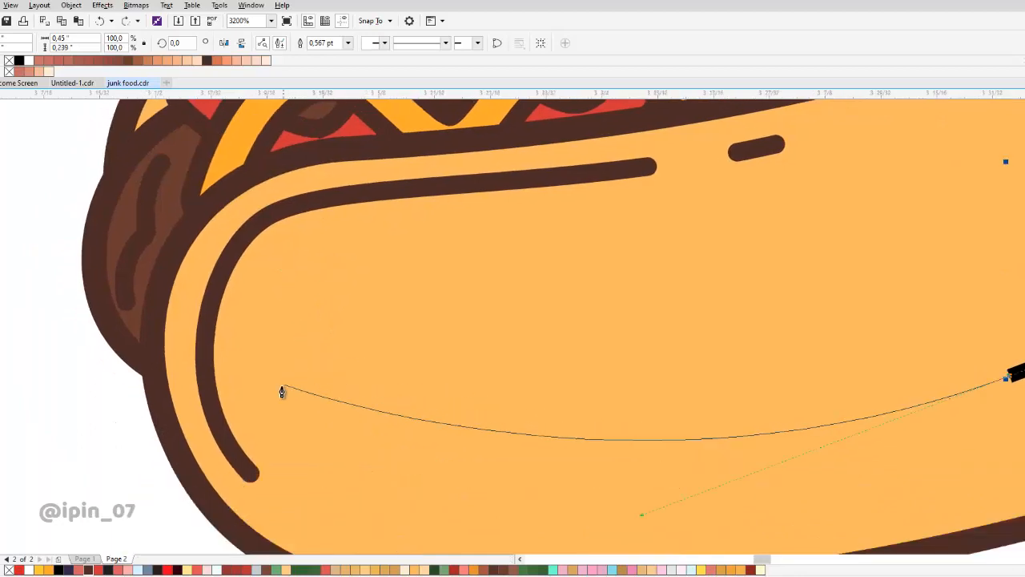
pyautogui.moveTo(275, 390); pyautogui.dragTo(221, 271)
pyautogui.moveTo(478, 279); pyautogui.dragTo(630, 264)
pyautogui.scroll(-1, 728, 256)
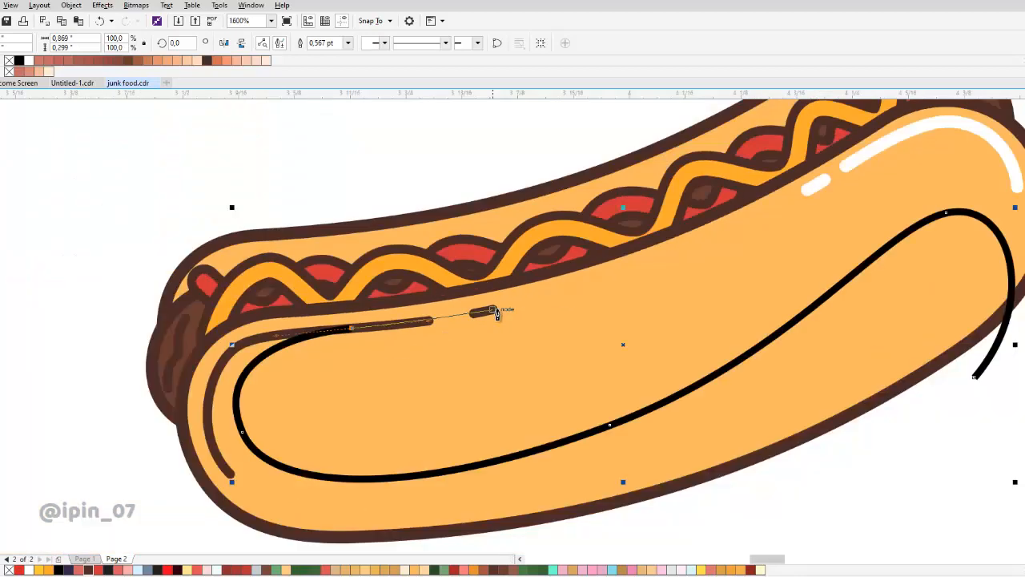
pyautogui.scroll(1, 482, 308)
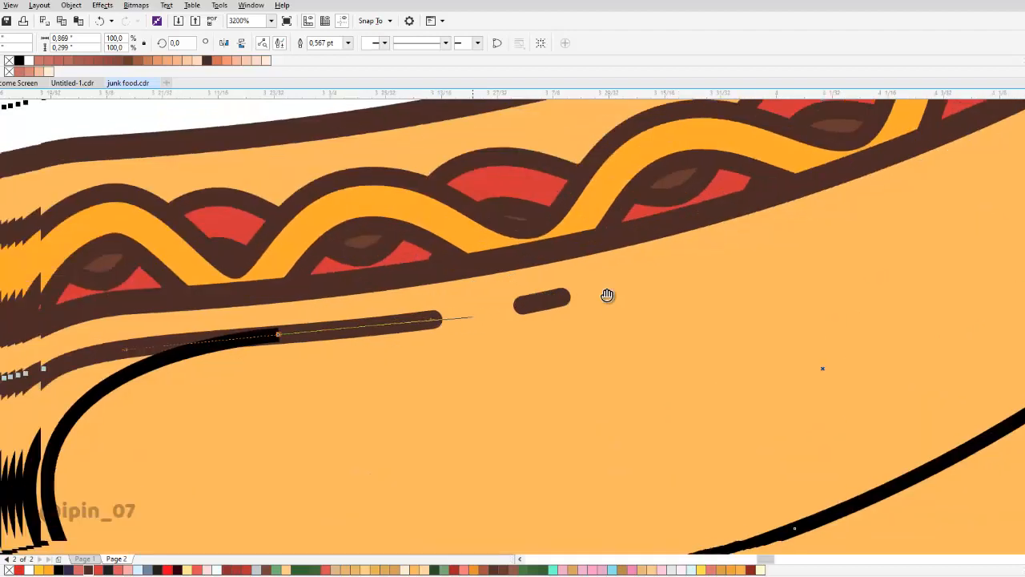
# - Undo the contour's left-end segments and redraw the turn up to the dark crease line inside the bun
pyautogui.hotkey('ctrl', 'z')
pyautogui.hotkey('ctrl', 'z')
pyautogui.moveTo(356, 391); pyautogui.dragTo(301, 297)
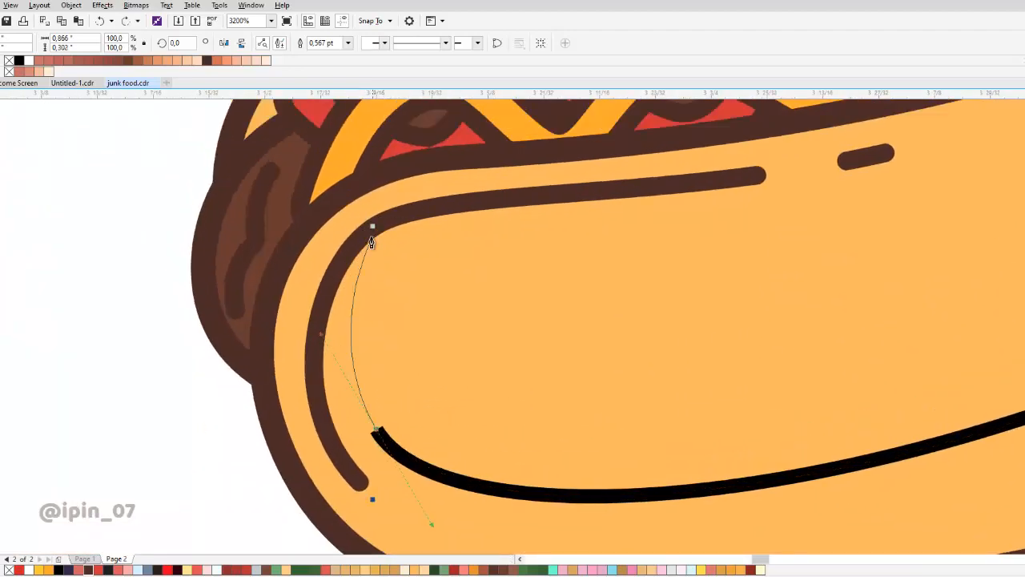
pyautogui.click(366, 234)
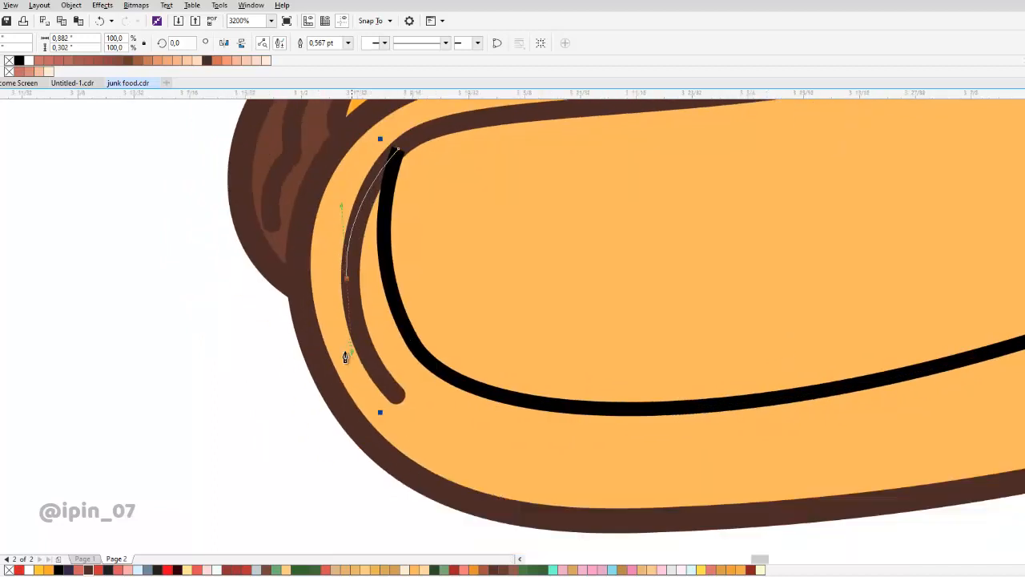
pyautogui.moveTo(345, 356); pyautogui.dragTo(345, 358)
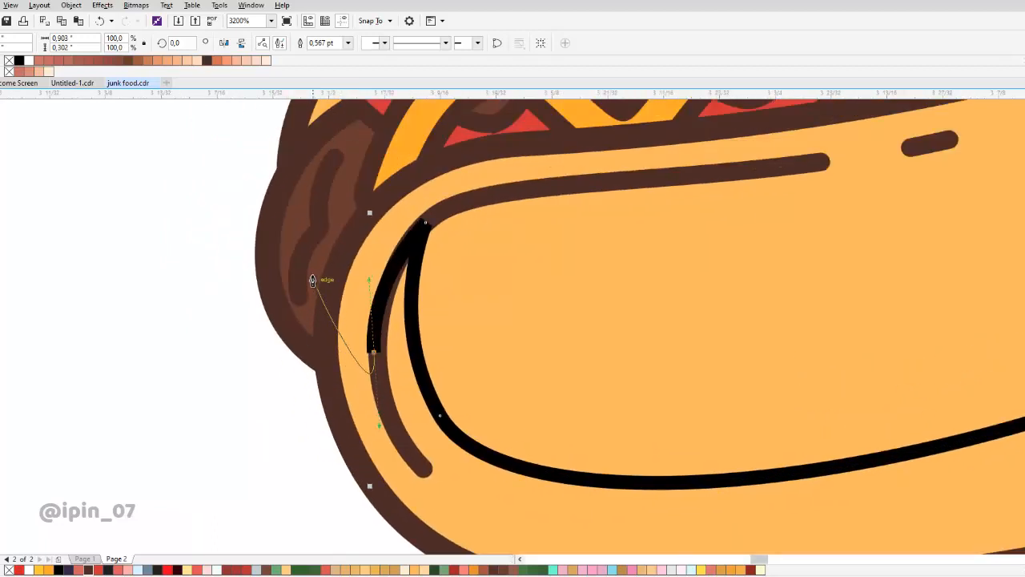
pyautogui.hotkey('ctrl', 'z')
# - Extend the shadow contour over the bun's left edge and close it in a wide loop below, about 1.225 by 0.669 inches
pyautogui.scroll(1, 404, 266)
pyautogui.moveTo(330, 324); pyautogui.dragTo(309, 213)
pyautogui.scroll(-4, 283, 260)
pyautogui.moveTo(242, 382); pyautogui.dragTo(322, 426)
pyautogui.scroll(1, 486, 290)
pyautogui.moveTo(481, 335)
pyautogui.mouseDown()
pyautogui.moveTo(490, 316)
pyautogui.moveTo(479, 331)
pyautogui.mouseUp()
pyautogui.press('space')
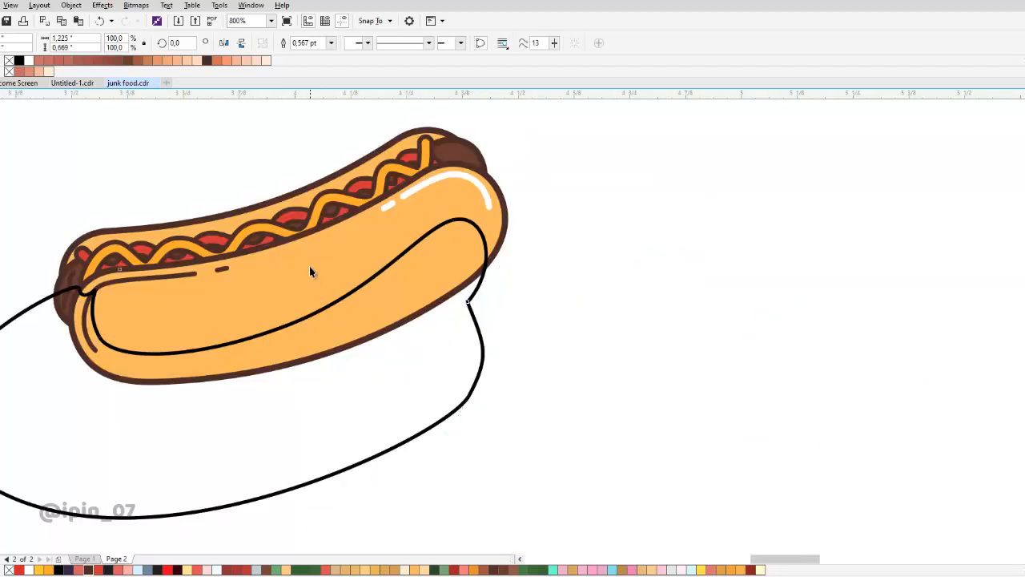
# - Intersect the closed contour with the front bun and delete the original contour
pyautogui.keyDown('shift'); pyautogui.click(310, 266); pyautogui.keyUp('shift')
pyautogui.click(319, 44)
pyautogui.click(416, 365)
pyautogui.press('Delete')
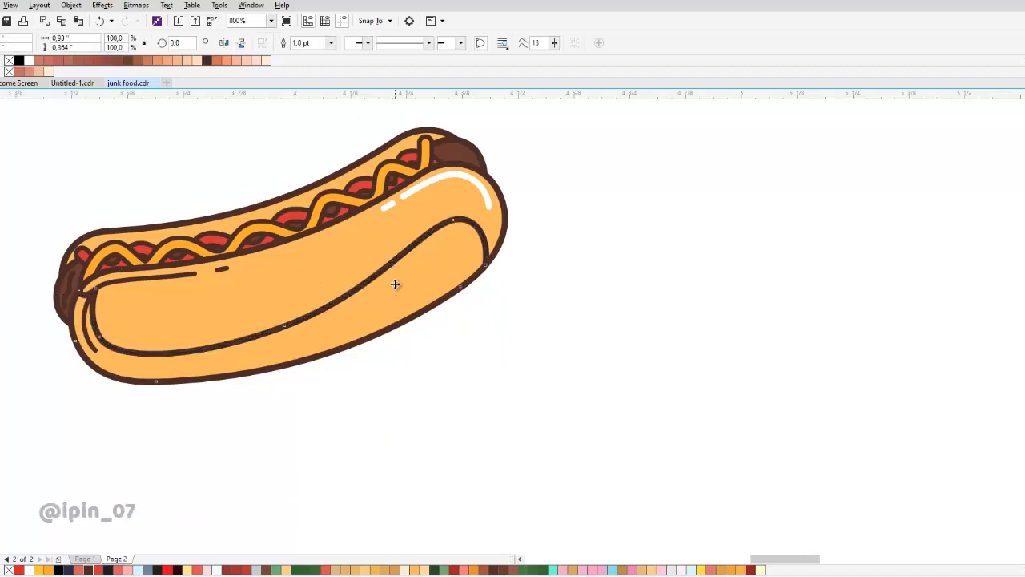
# - Fill the intersected shadow shape with a darker tan-orange and remove its outline
pyautogui.click(396, 285)
pyautogui.moveTo(460, 386); pyautogui.dragTo(520, 388)
pyautogui.hotkey('ctrl', 'z')
pyautogui.click(394, 569)
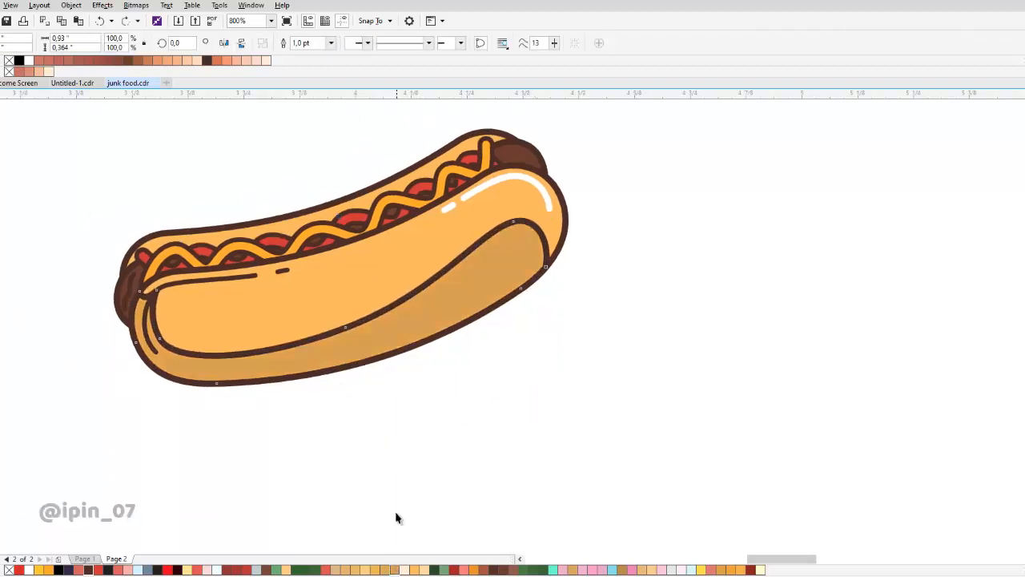
pyautogui.scroll(-1, 412, 306)
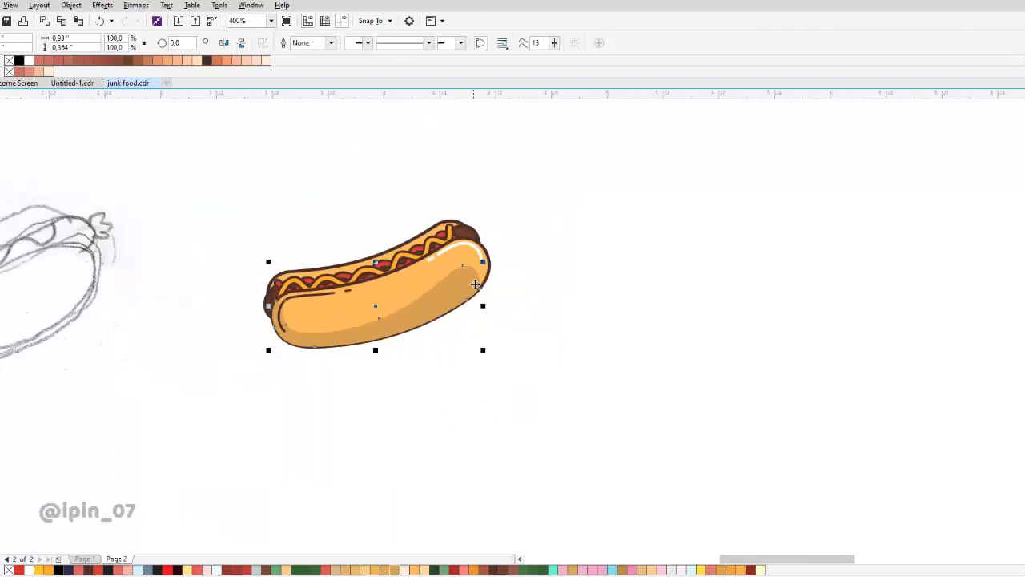
# - Undo the shadow fill and intersection, and delete the drawn shadow contour
pyautogui.click(504, 284)
pyautogui.scroll(-1, 513, 288)
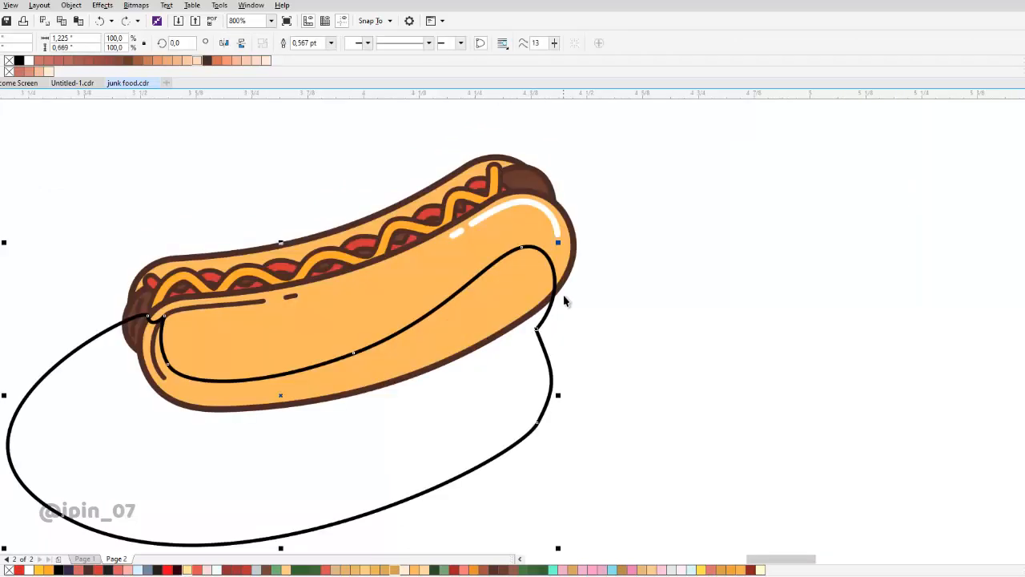
pyautogui.moveTo(555, 288); pyautogui.dragTo(577, 336)
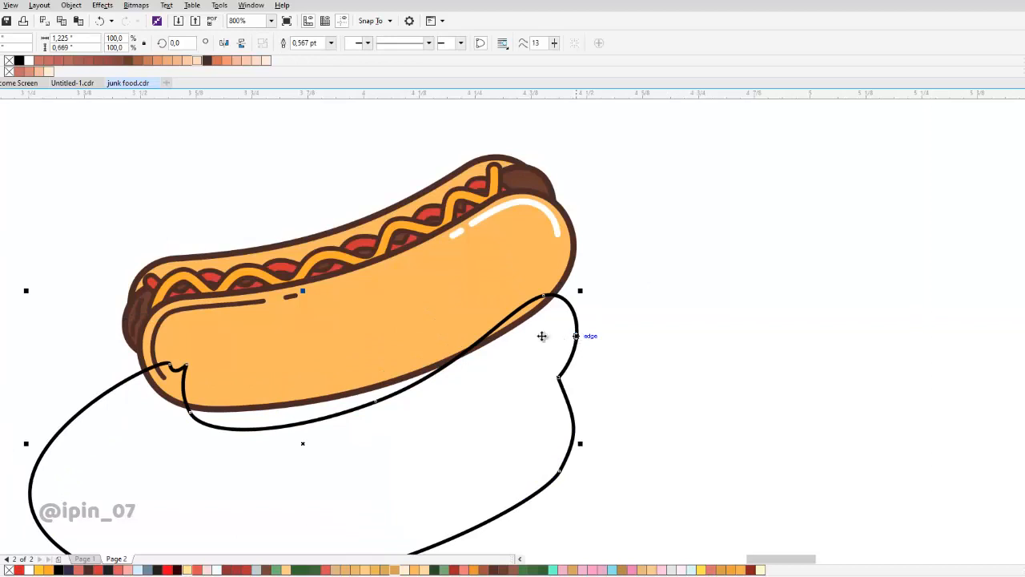
pyautogui.press('Delete')
pyautogui.scroll(2, 609, 241)
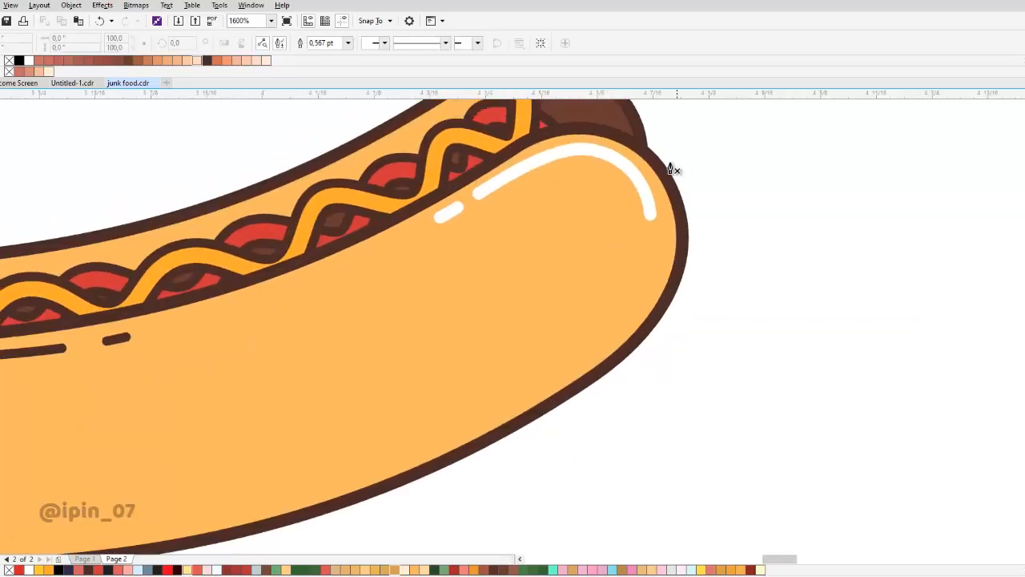
pyautogui.moveTo(671, 169); pyautogui.dragTo(694, 200)
pyautogui.scroll(1, 683, 177)
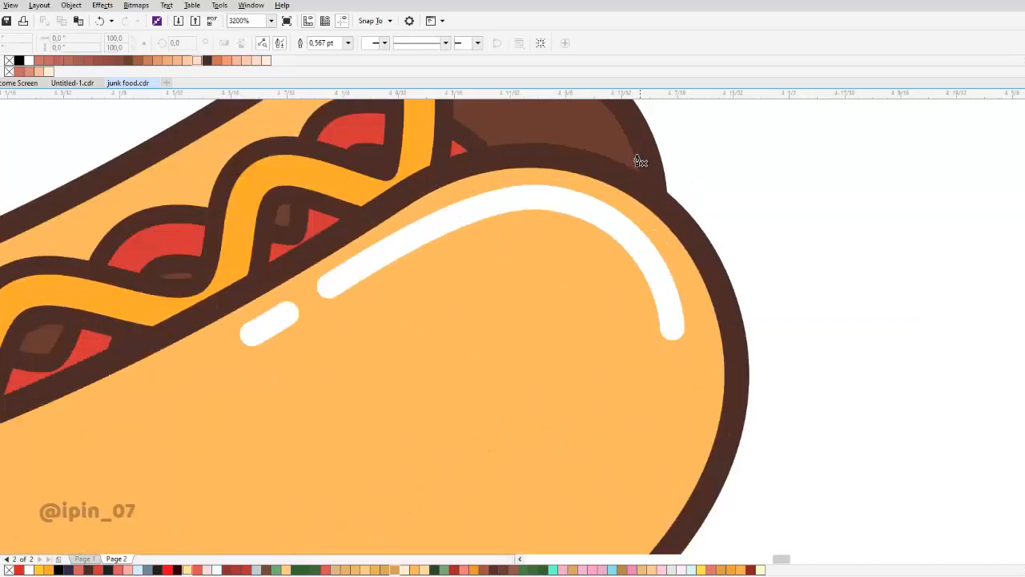
pyautogui.moveTo(671, 208); pyautogui.dragTo(708, 257)
pyautogui.scroll(-2, 677, 373)
pyautogui.scroll(1, 560, 521)
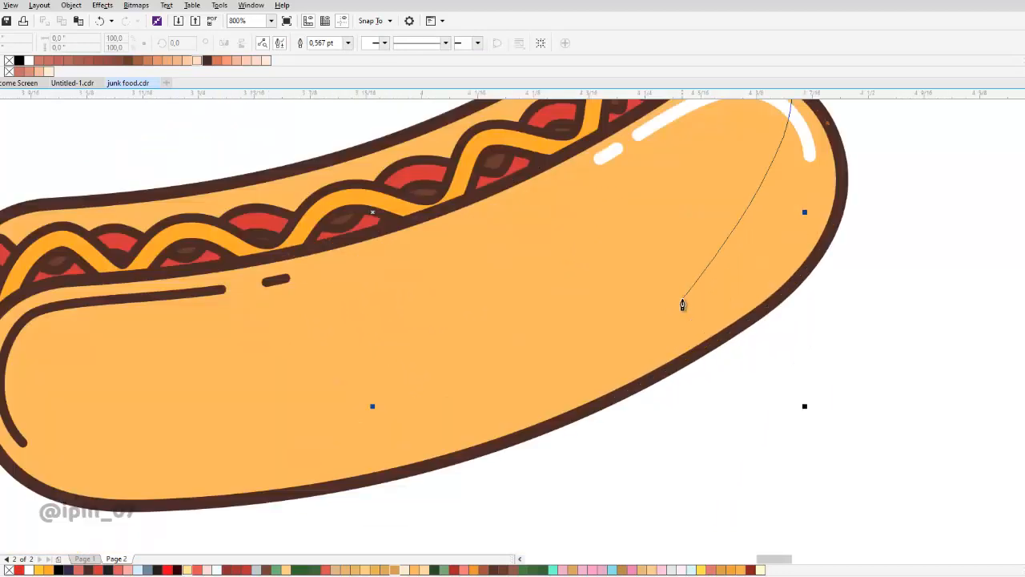
pyautogui.moveTo(629, 328); pyautogui.dragTo(435, 423)
pyautogui.moveTo(545, 321); pyautogui.dragTo(483, 412)
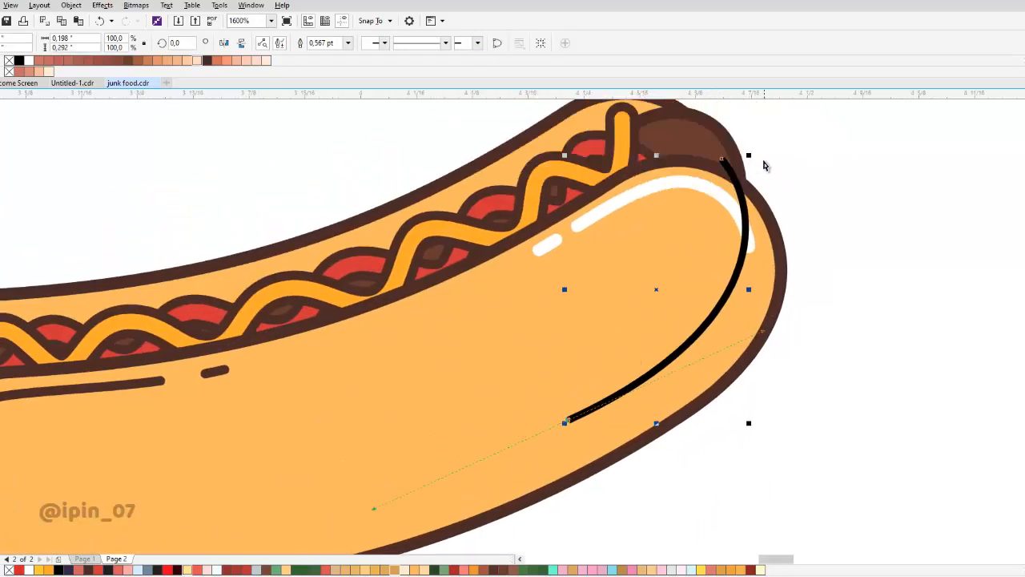
pyautogui.hotkey('ctrl', 'z')
# - Draw a new shadow curve from beside the front bun's upper right end along its lower body to its left end, about 0.924 by 0.437 inches
pyautogui.moveTo(758, 154); pyautogui.dragTo(806, 266)
pyautogui.moveTo(704, 342); pyautogui.dragTo(554, 375)
pyautogui.moveTo(331, 397); pyautogui.dragTo(383, 396)
pyautogui.scroll(1, 314, 412)
pyautogui.moveTo(313, 412); pyautogui.dragTo(564, 399)
pyautogui.moveTo(405, 422); pyautogui.dragTo(170, 405)
pyautogui.scroll(2, 217, 311)
pyautogui.hscroll(-2, 217, 311)
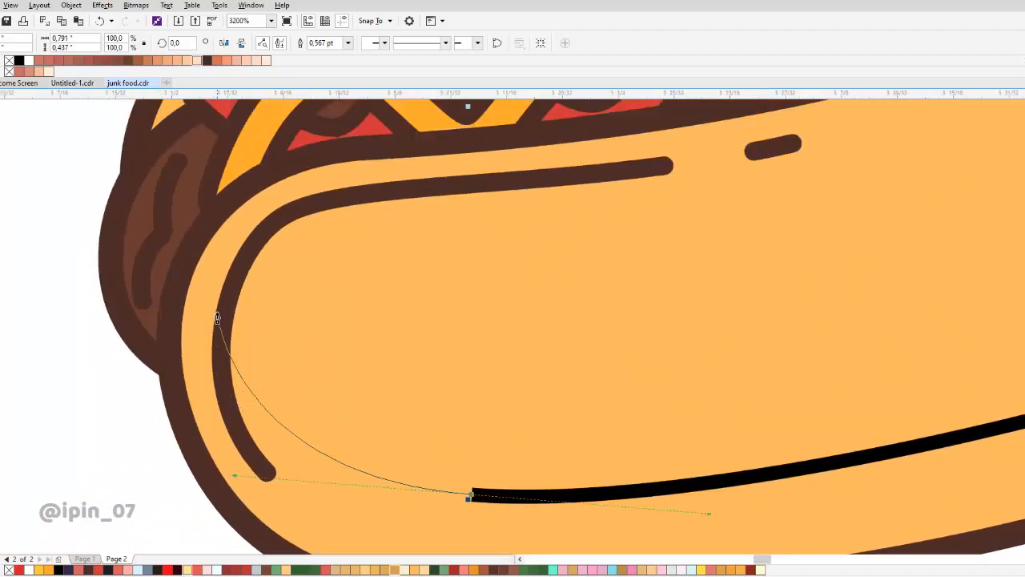
pyautogui.scroll(1, 235, 330)
pyautogui.moveTo(239, 320); pyautogui.dragTo(245, 296)
pyautogui.scroll(-1, 245, 289)
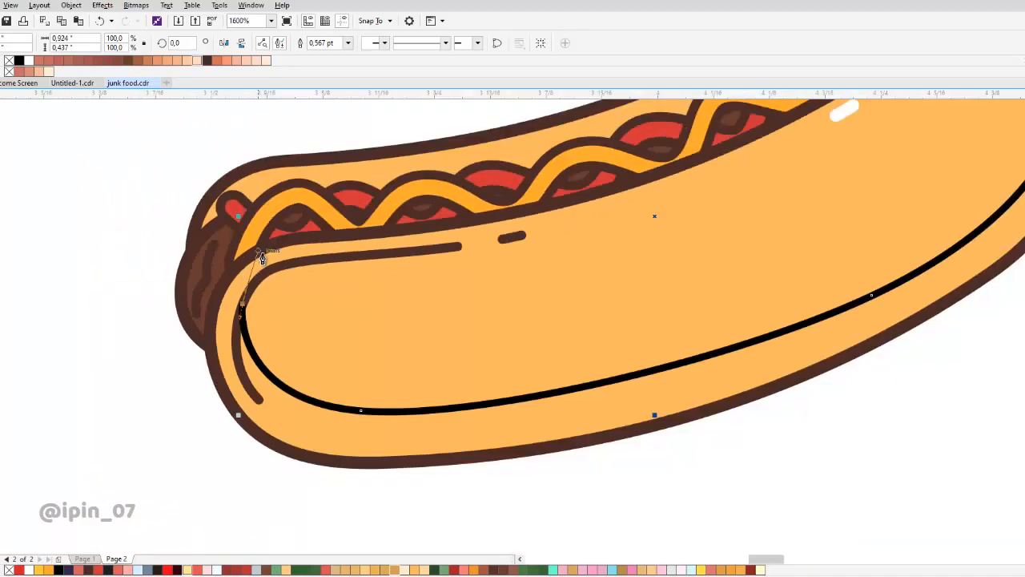
# - Continue the shadow curve around the front bun's left end, close it in a loop below the bun, and intersect it with the front bun
pyautogui.scroll(1, 251, 277)
pyautogui.moveTo(178, 361); pyautogui.dragTo(208, 307)
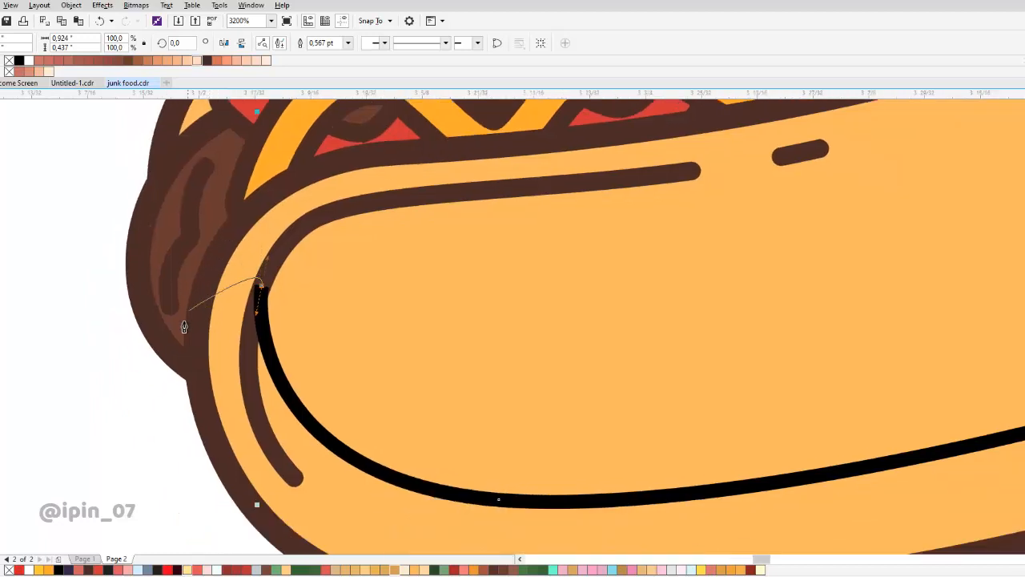
pyautogui.moveTo(168, 398); pyautogui.dragTo(167, 401)
pyautogui.scroll(-2, 173, 395)
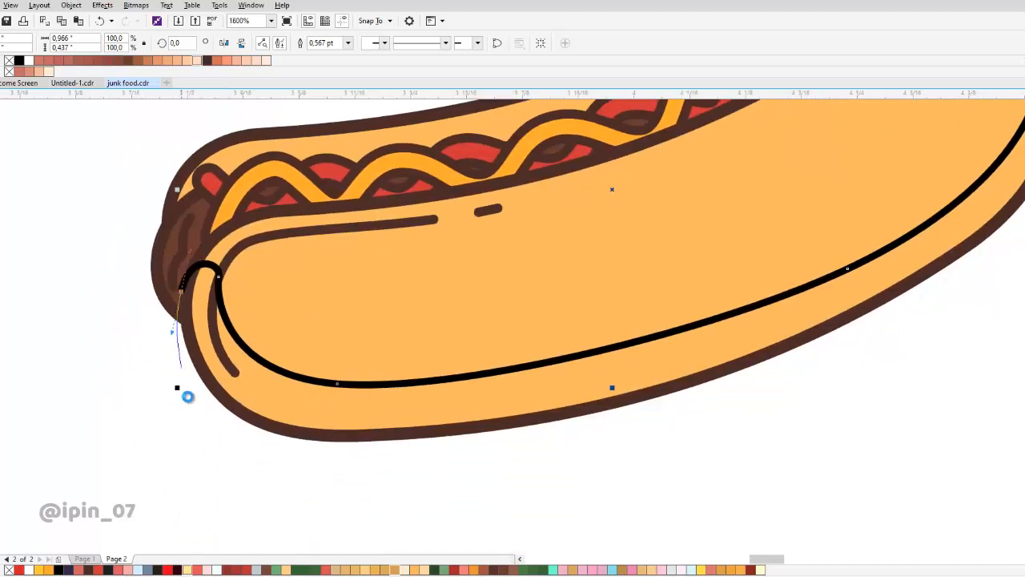
pyautogui.moveTo(242, 460); pyautogui.dragTo(450, 482)
pyautogui.moveTo(561, 430); pyautogui.dragTo(615, 399)
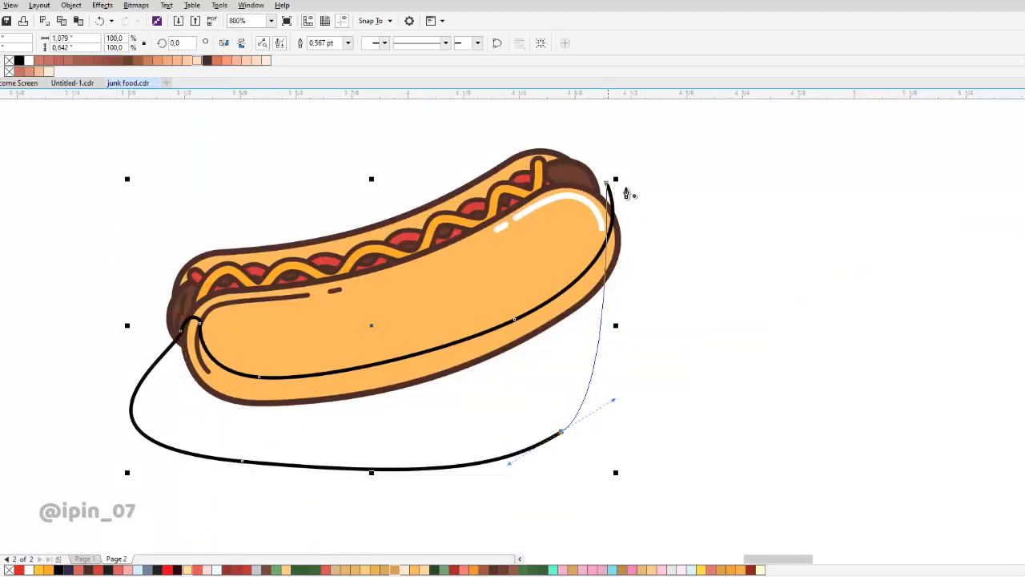
pyautogui.moveTo(622, 191); pyautogui.dragTo(508, 280)
pyautogui.press('space')
pyautogui.click(319, 46)
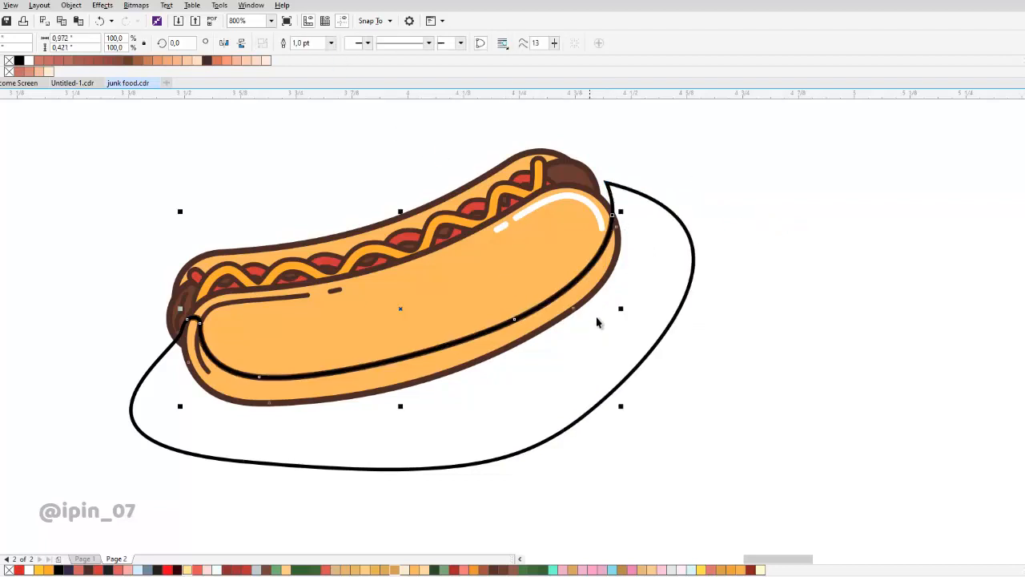
# - Try a muted tan fill without an outline on the intersected shadow shape
pyautogui.click(394, 569)
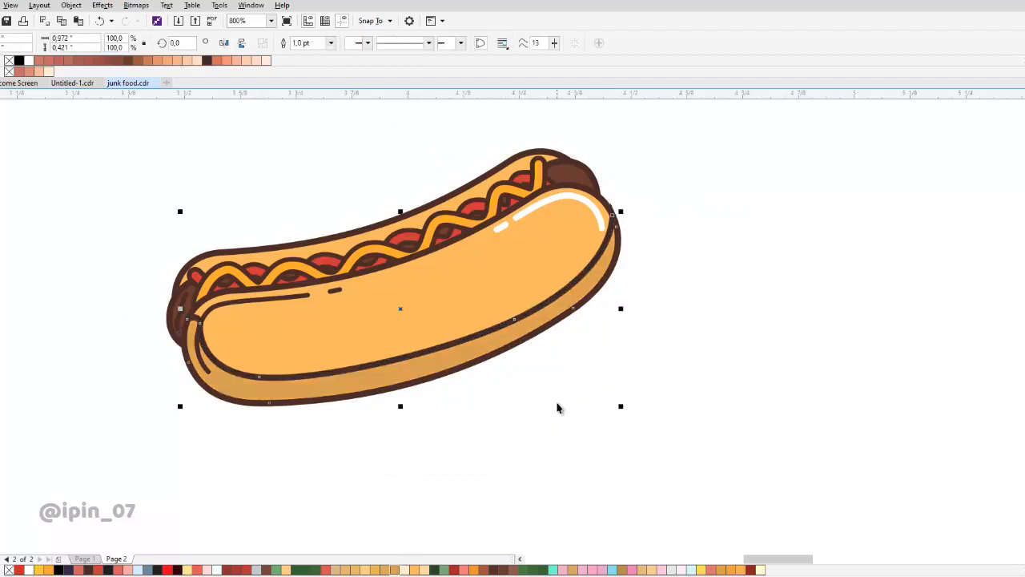
pyautogui.rightClick(9, 569)
pyautogui.scroll(-1, 509, 334)
pyautogui.click(478, 358)
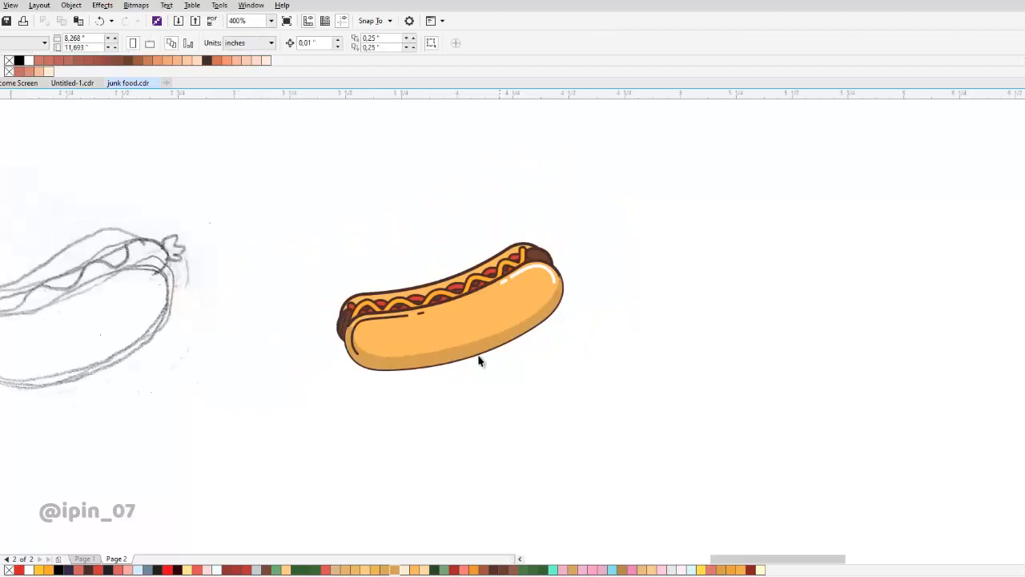
# - Undo the shadow shape's outline removal and tan fill
pyautogui.scroll(2, 462, 358)
pyautogui.click(452, 340)
pyautogui.hotkey('ctrl', 'z')
pyautogui.hotkey('ctrl', 'z')
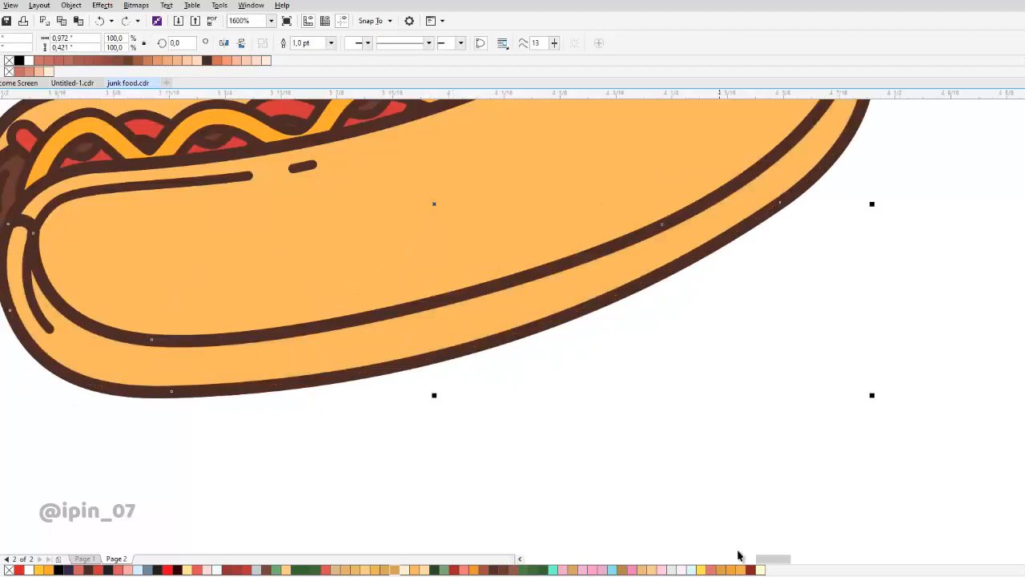
# - Fill the front bun's shadow shape with the darker orange #E09C2F and set its outline width to None
pyautogui.hotkey('shift', 'F11')
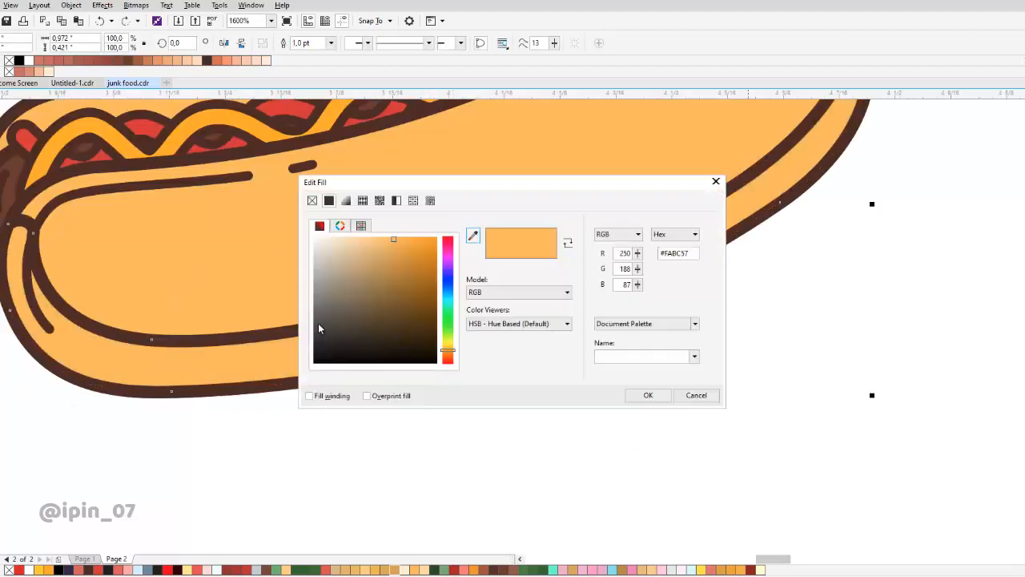
pyautogui.click(398, 246)
pyautogui.moveTo(398, 248); pyautogui.dragTo(410, 252)
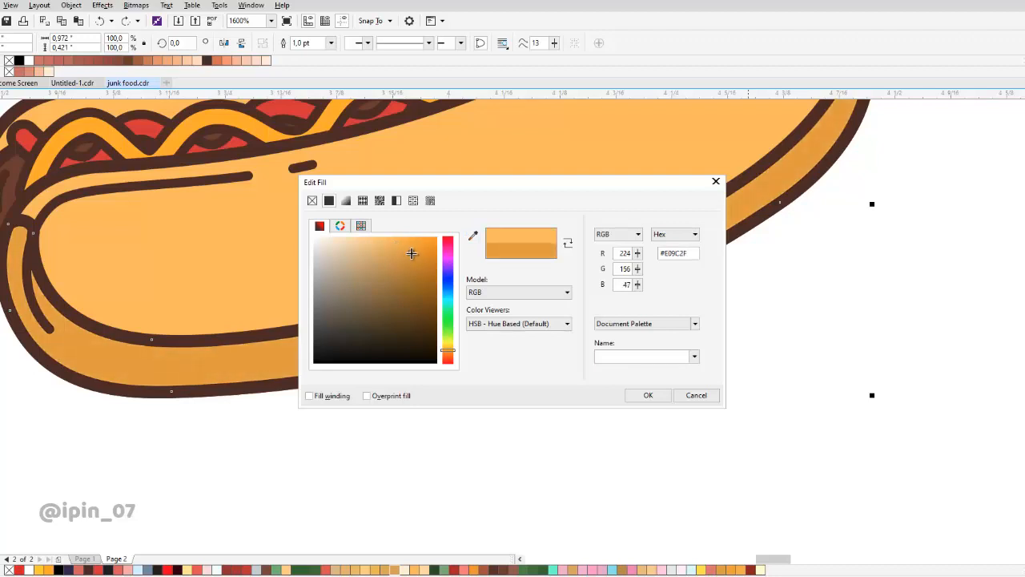
pyautogui.click(648, 395)
pyautogui.click(330, 43)
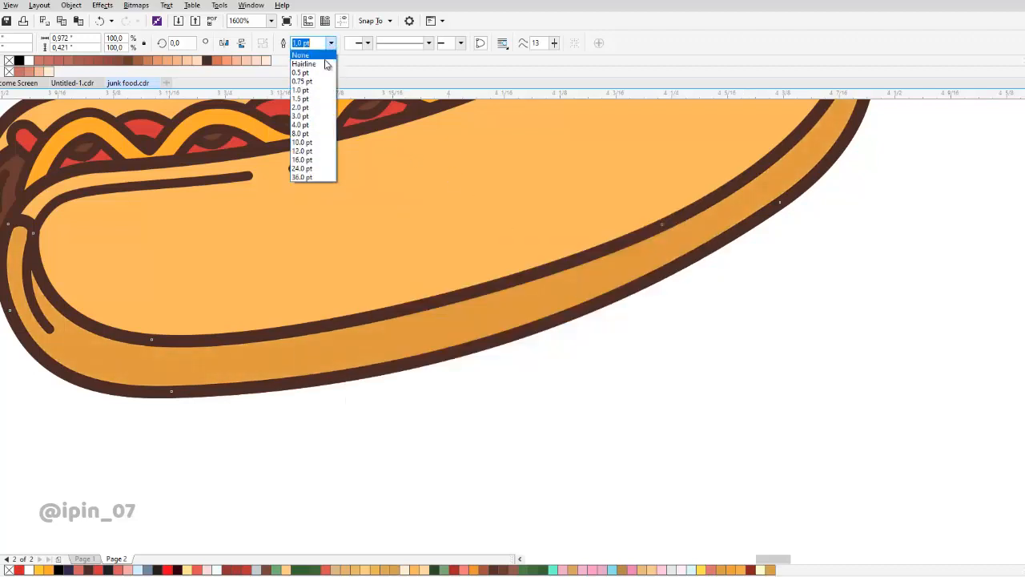
pyautogui.click(324, 55)
pyautogui.scroll(-2, 393, 320)
pyautogui.press('Escape')
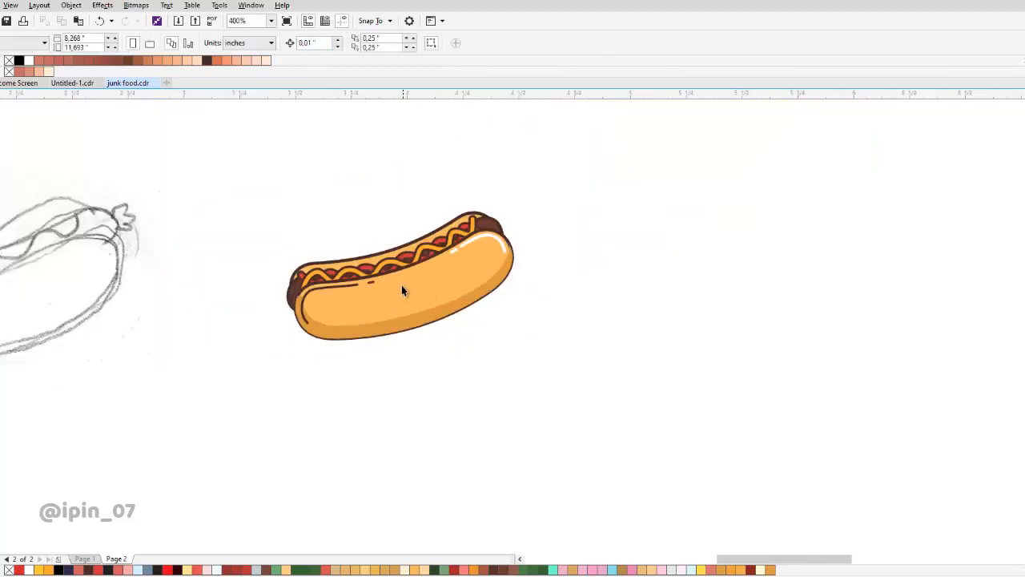
# - Start a highlight curve with the Pen tool at the front bun's upper right edge and arc it over that end beneath the white highlight
pyautogui.scroll(1, 403, 291)
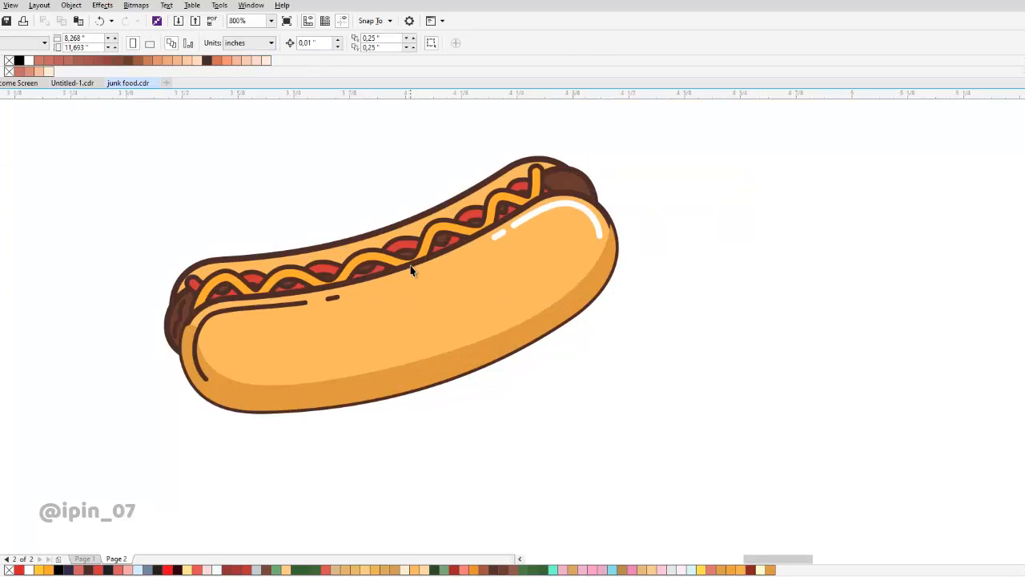
pyautogui.scroll(1, 481, 228)
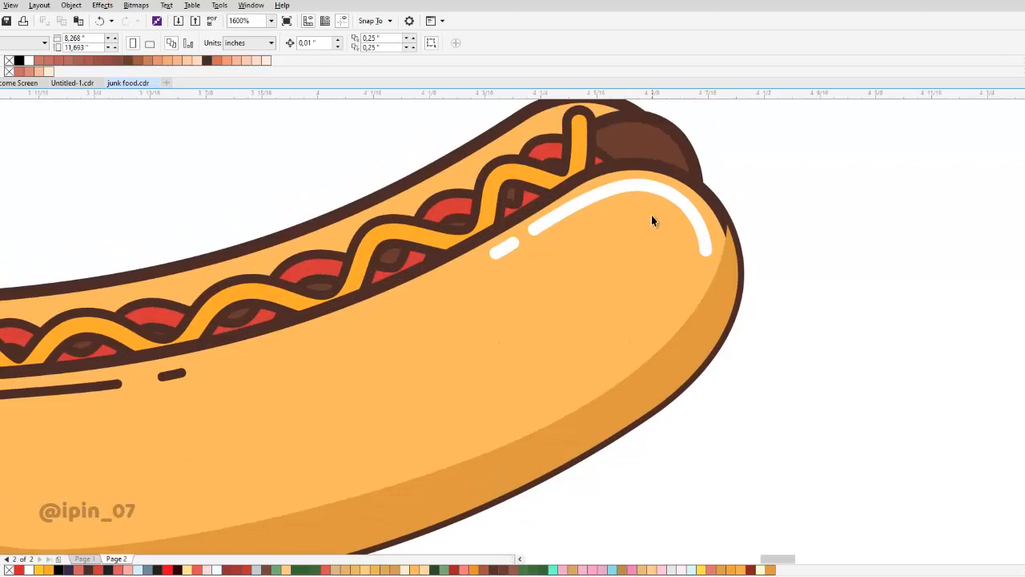
pyautogui.press('p')
pyautogui.moveTo(653, 205); pyautogui.dragTo(814, 216)
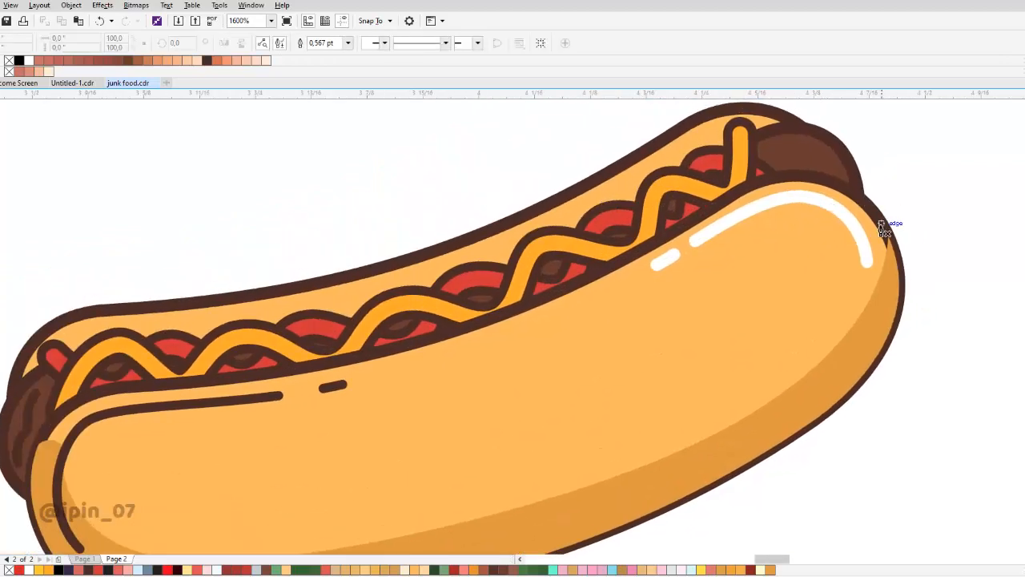
pyautogui.scroll(1, 883, 229)
pyautogui.scroll(1, 879, 224)
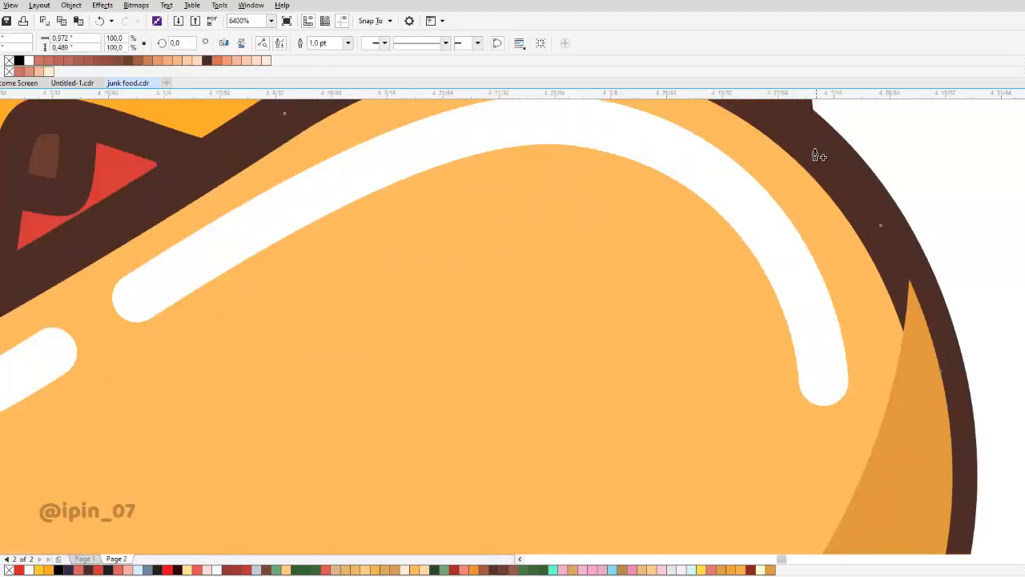
pyautogui.scroll(-1, 817, 156)
pyautogui.click(798, 306)
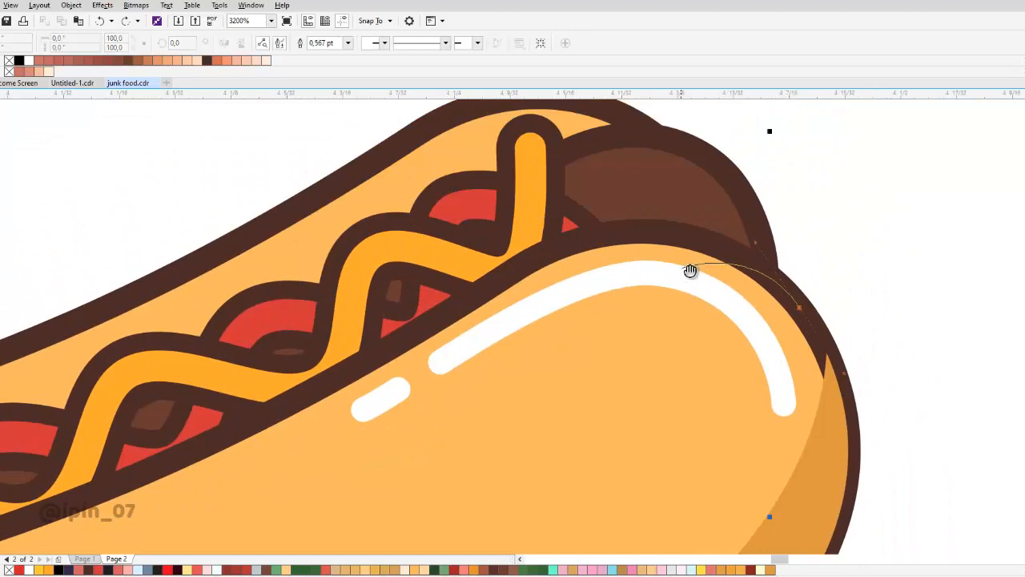
pyautogui.moveTo(690, 270); pyautogui.dragTo(804, 210)
pyautogui.click(675, 265)
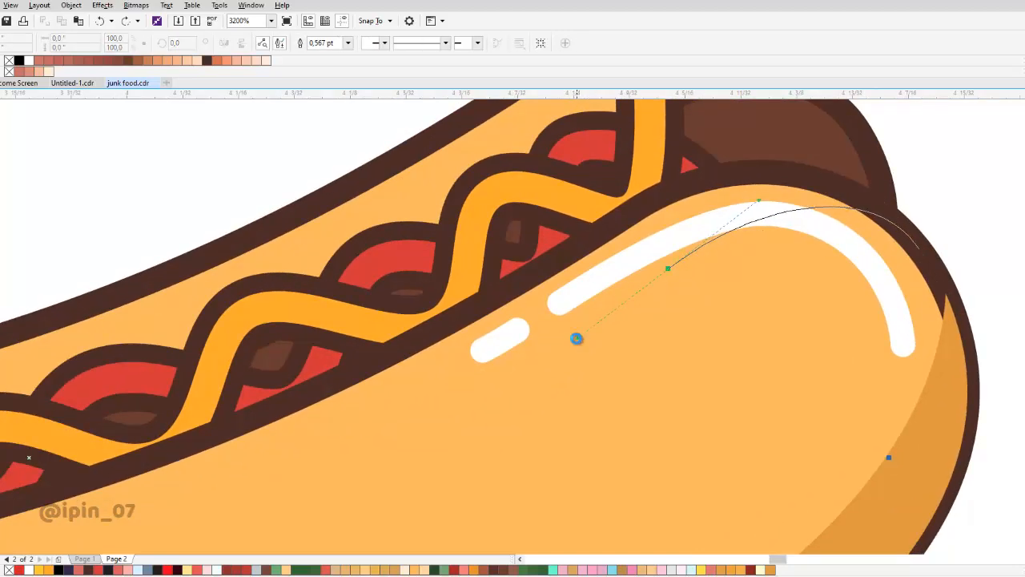
pyautogui.scroll(-2, 577, 339)
pyautogui.scroll(2, 630, 328)
# - Extend the highlight curve leftward along the front bun's upper edge, redrawing the middle segment for a smoother path toward the short dark dash
pyautogui.moveTo(630, 291); pyautogui.dragTo(529, 325)
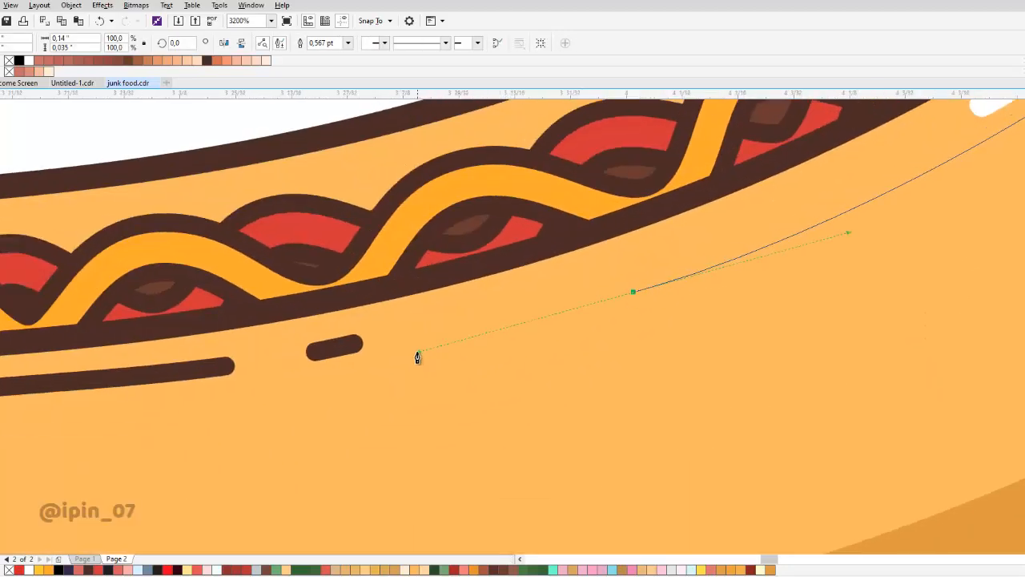
pyautogui.hotkey('ctrl', 'z')
pyautogui.moveTo(609, 297); pyautogui.dragTo(412, 360)
pyautogui.moveTo(271, 373); pyautogui.dragTo(475, 343)
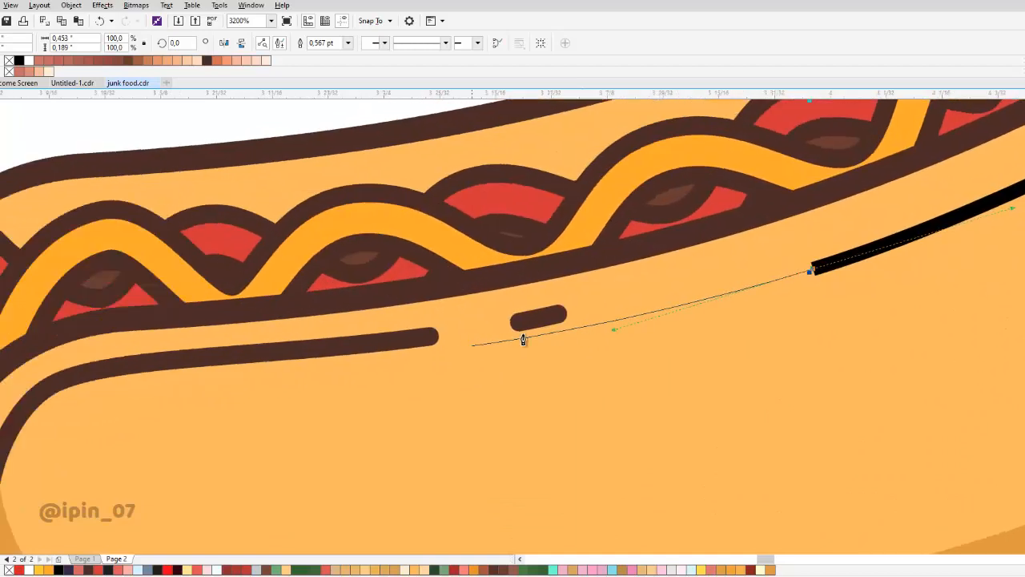
pyautogui.hotkey('ctrl', 'z')
pyautogui.moveTo(817, 253); pyautogui.dragTo(591, 324)
pyautogui.moveTo(387, 338); pyautogui.dragTo(650, 251)
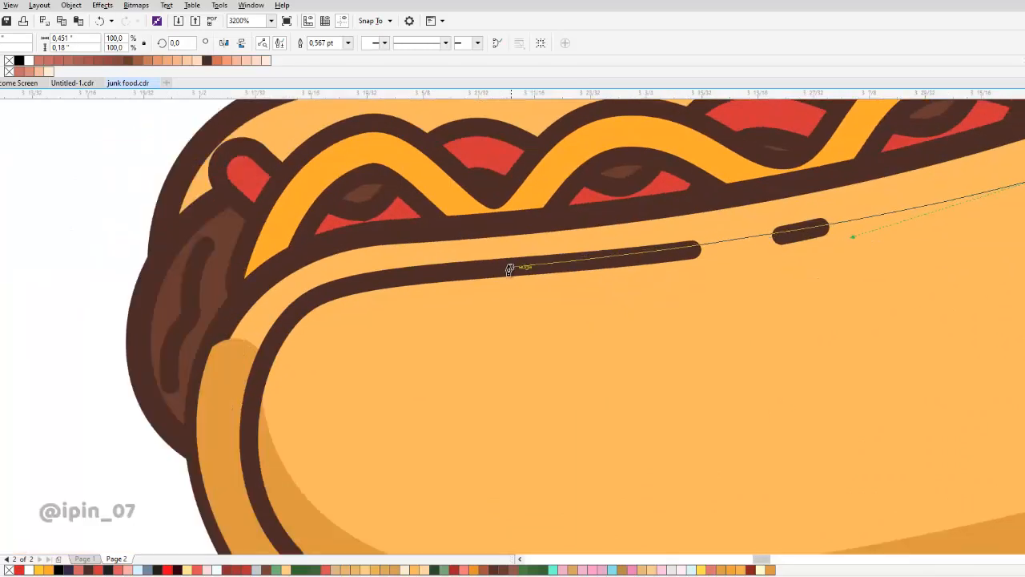
# - Run the highlight curve along the dark crease to the front bun's left end and close it in a loop over the hot dog's filling
pyautogui.moveTo(490, 268); pyautogui.dragTo(272, 357)
pyautogui.scroll(1, 297, 300)
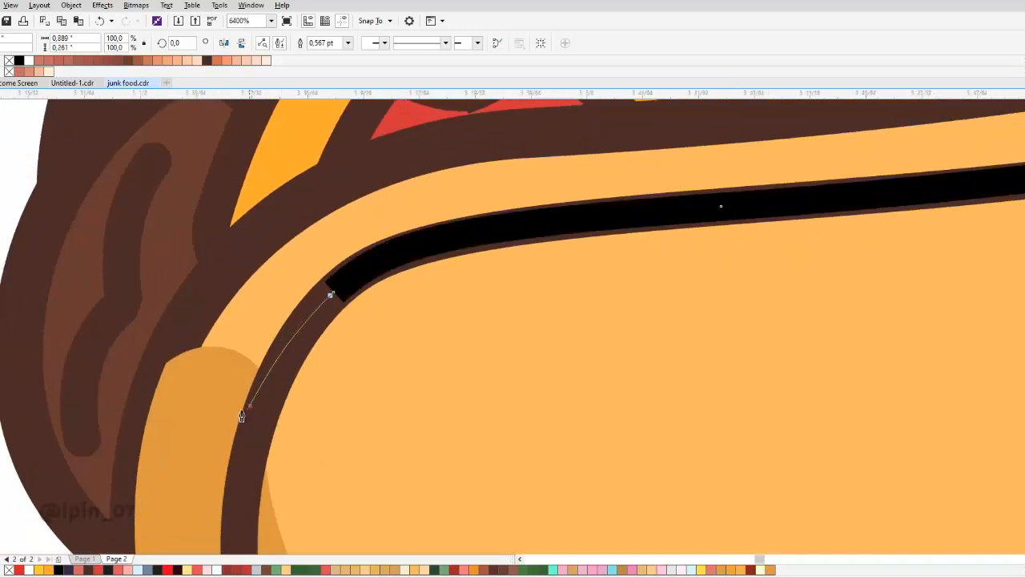
pyautogui.scroll(-3, 241, 416)
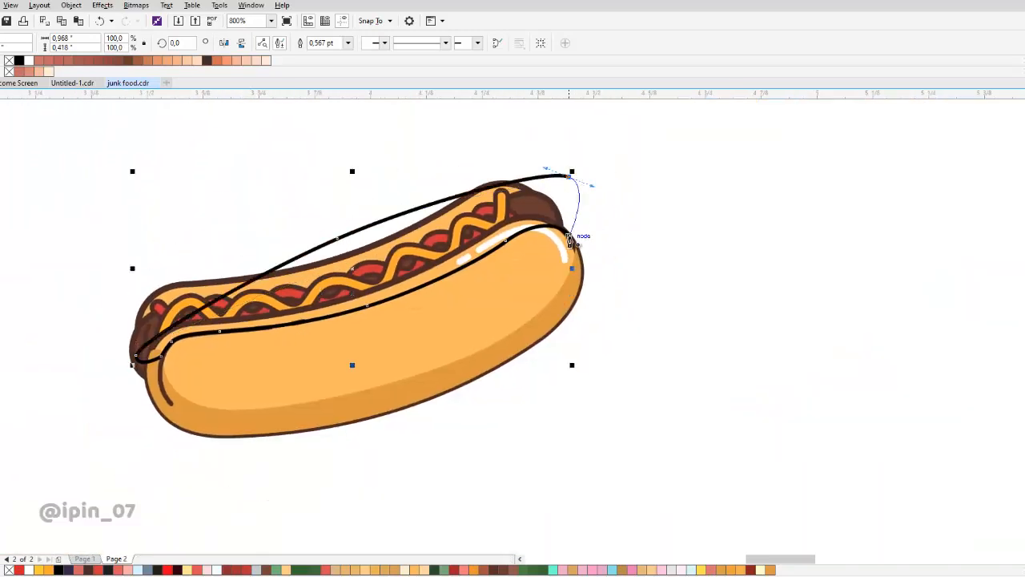
pyautogui.moveTo(568, 237); pyautogui.dragTo(677, 219)
# - Intersect the closed highlight contour with the front bun and delete the original contour
pyautogui.press('space')
pyautogui.keyDown('shift'); pyautogui.click(511, 279); pyautogui.keyUp('shift')
pyautogui.click(318, 44)
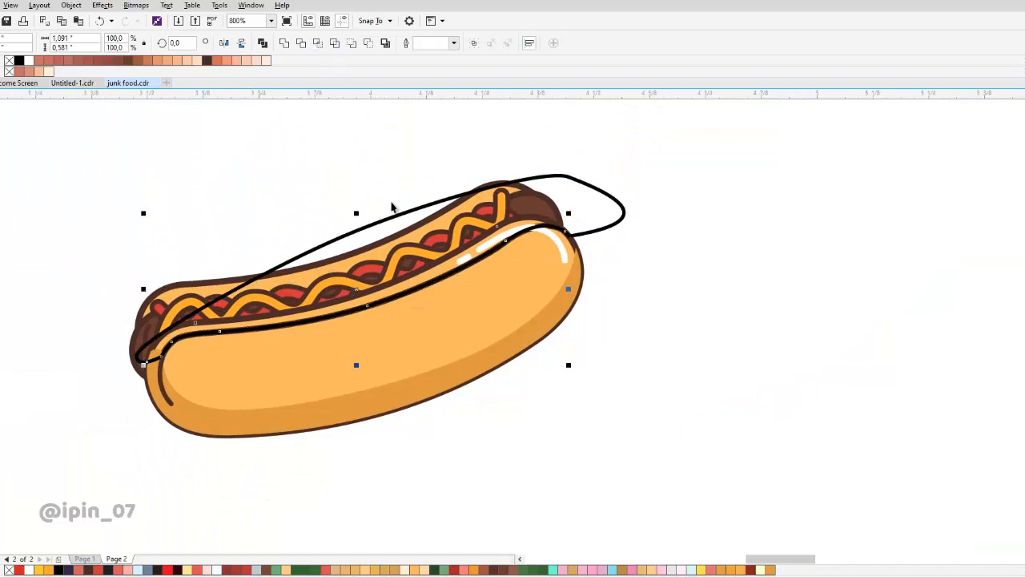
pyautogui.click(390, 216)
pyautogui.press('Delete')
# - Fill the front bun's upper highlight strip with pale orange #FAD79E and set its outline width to None
pyautogui.scroll(1, 383, 301)
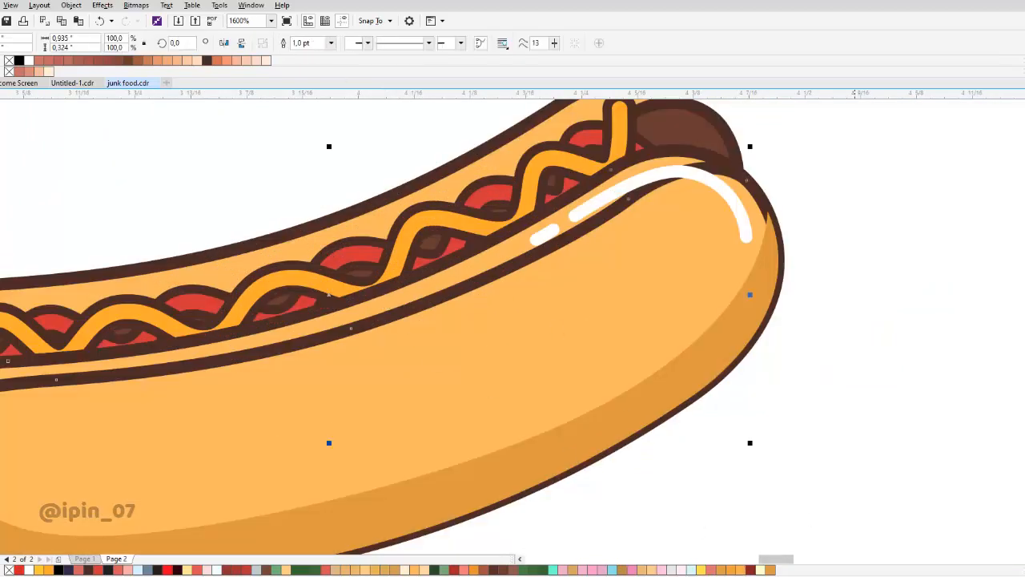
pyautogui.hotkey('shift', 'F11')
pyautogui.click(358, 239)
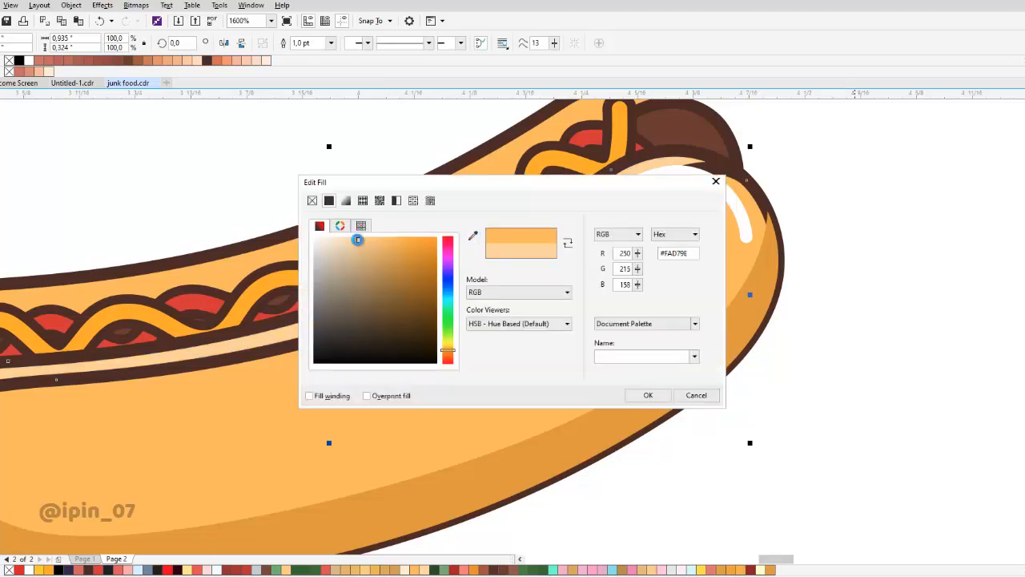
pyautogui.click(648, 395)
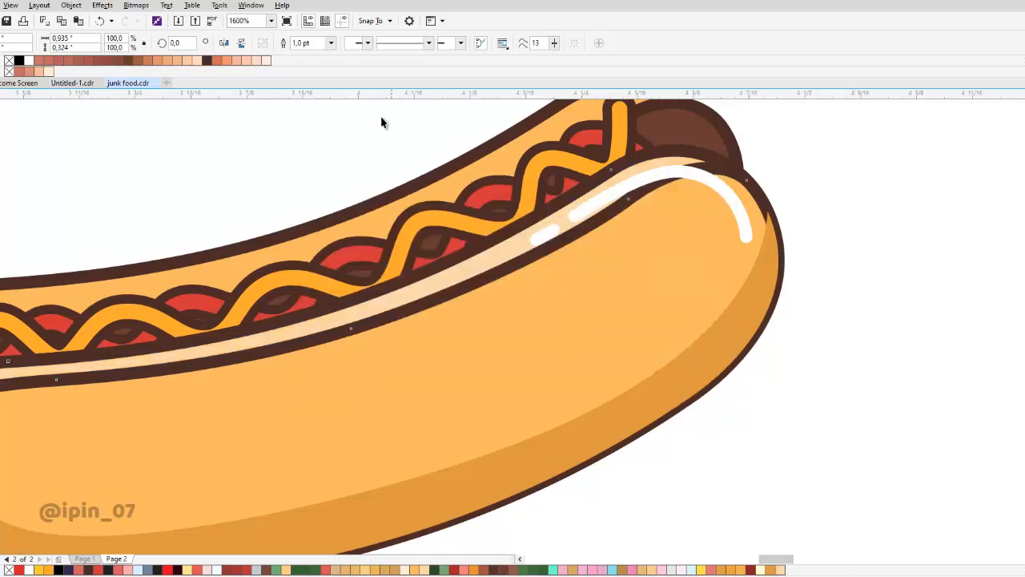
pyautogui.click(332, 44)
pyautogui.click(317, 56)
pyautogui.scroll(-1, 400, 272)
pyautogui.click(604, 247)
pyautogui.scroll(-1, 540, 258)
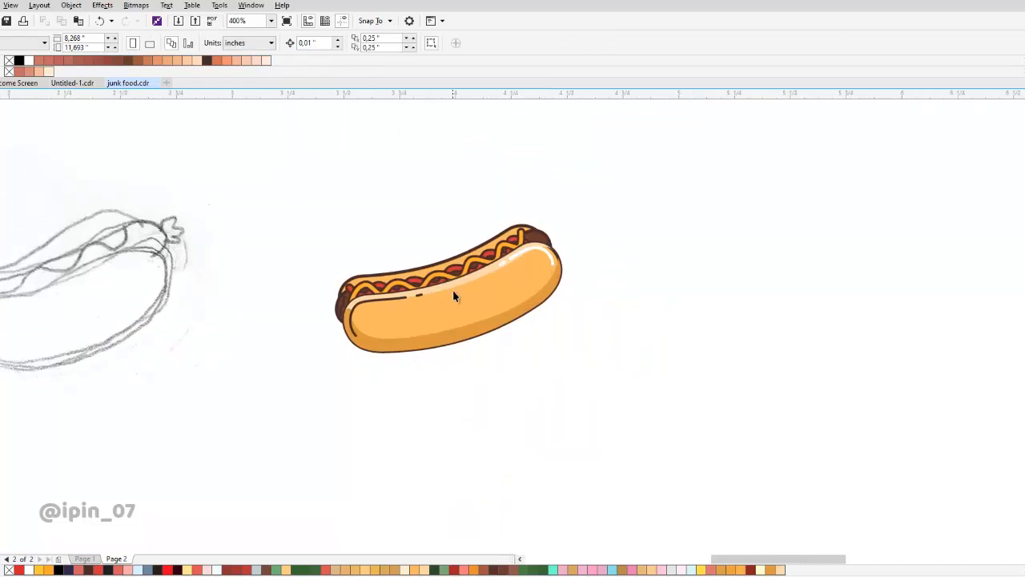
# - Start a highlight curve inside the back bun's left end and draw it rightward just below the bun's upper outline
pyautogui.scroll(2, 454, 297)
pyautogui.scroll(1, 445, 207)
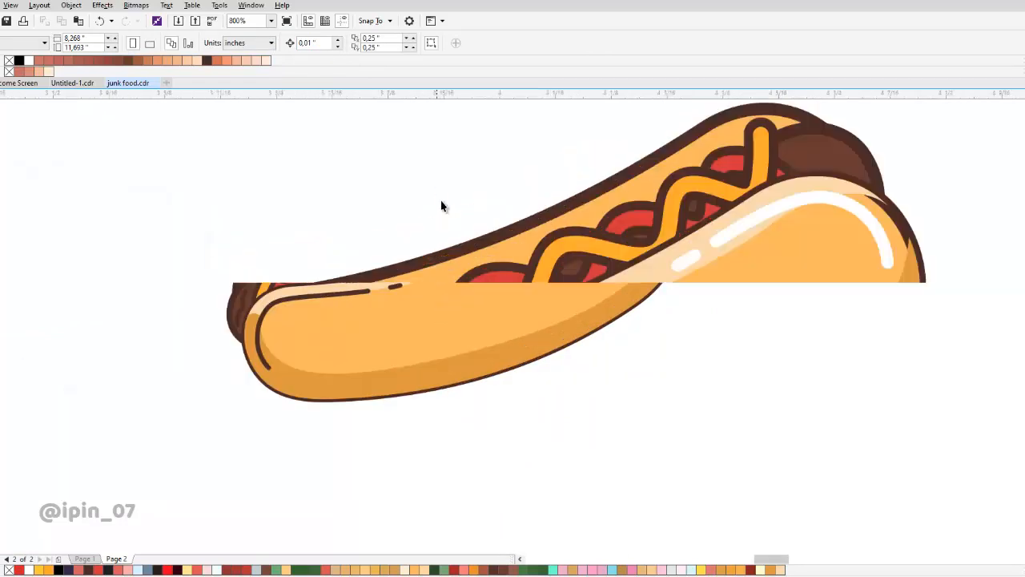
pyautogui.click(342, 264)
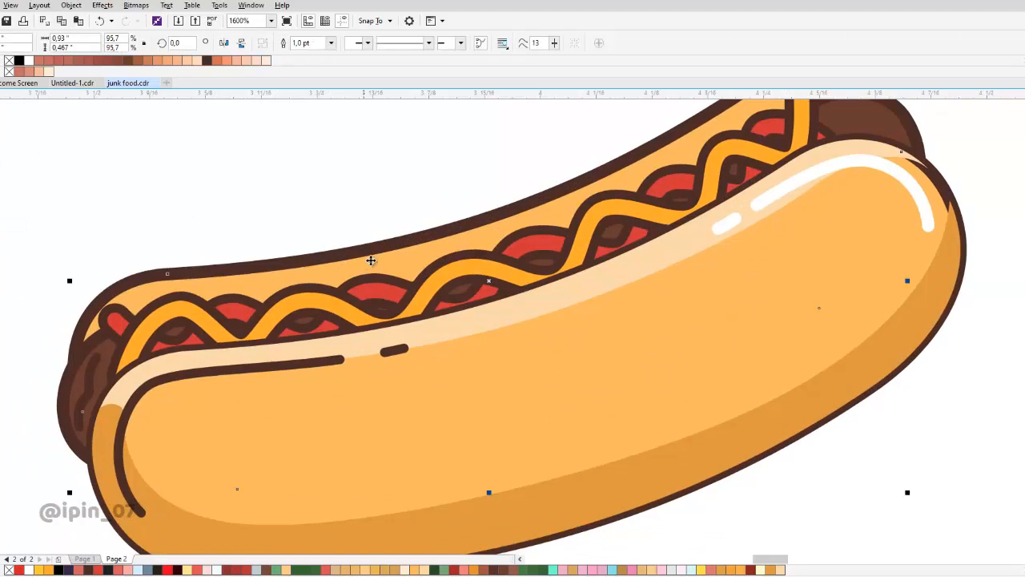
pyautogui.moveTo(385, 263); pyautogui.dragTo(413, 259)
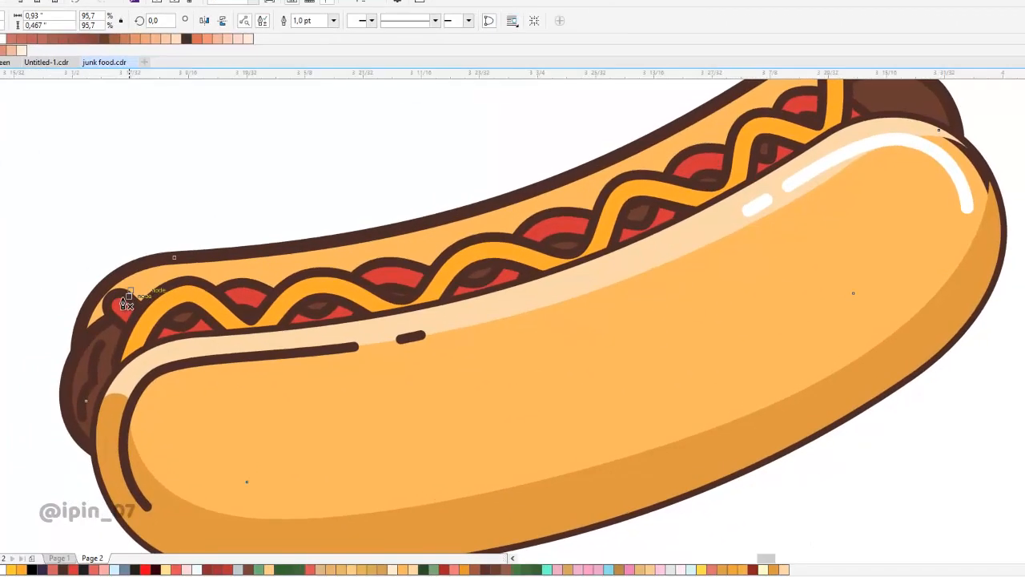
pyautogui.scroll(1, 153, 303)
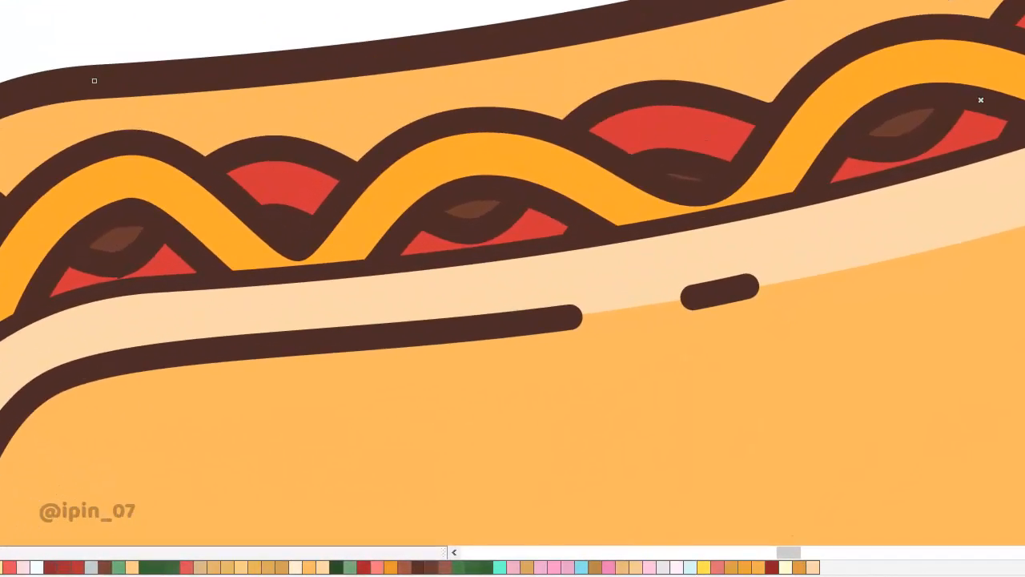
pyautogui.moveTo(22, 121); pyautogui.dragTo(4, 173)
pyautogui.moveTo(129, 165); pyautogui.dragTo(274, 149)
pyautogui.moveTo(698, 126); pyautogui.dragTo(464, 163)
# - Continue the back bun's highlight curve along its upper edge to the outline at the right end, redrawing one misplaced segment
pyautogui.scroll(-2, 465, 164)
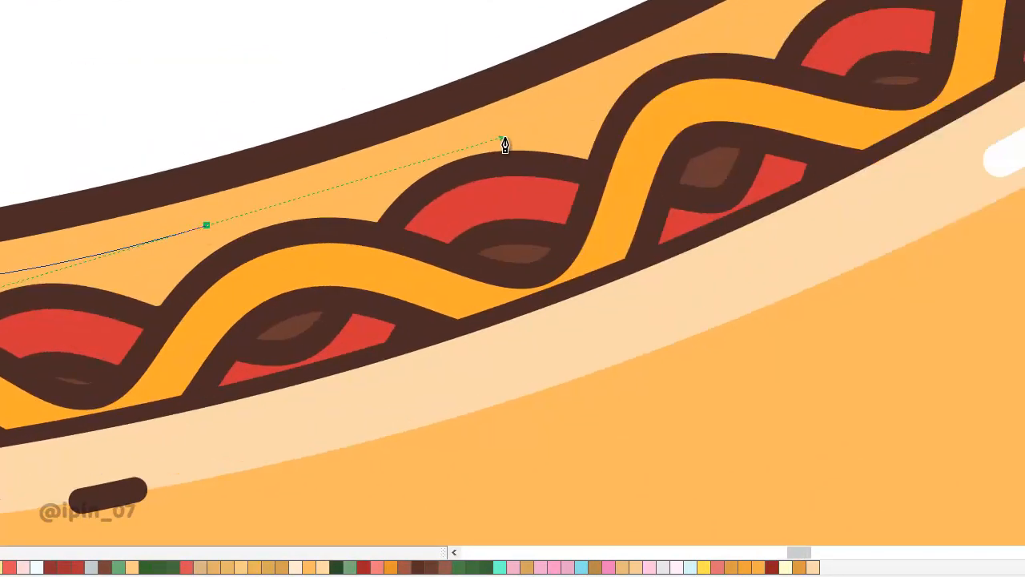
pyautogui.scroll(2, 430, 205)
pyautogui.moveTo(320, 200); pyautogui.dragTo(571, 124)
pyautogui.hotkey('ctrl', 'z')
pyautogui.moveTo(51, 338); pyautogui.dragTo(402, 247)
pyautogui.moveTo(497, 199); pyautogui.dragTo(684, 92)
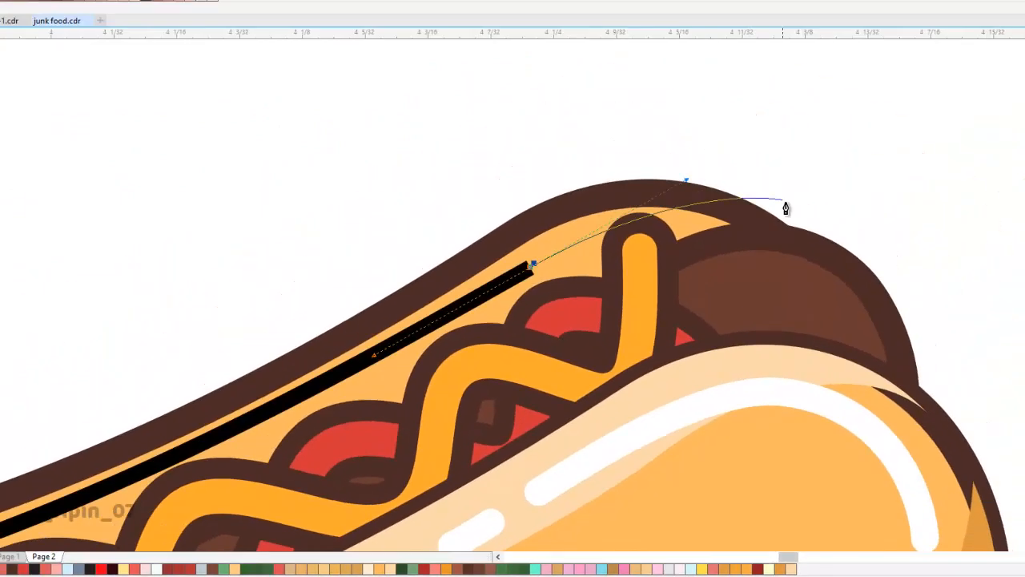
pyautogui.click(781, 200)
# - Close the back bun's highlight contour with a loop above the hot dog and around its left end, about 0.986 by 0.442 inches overall
pyautogui.scroll(-2, 662, 178)
pyautogui.moveTo(528, 199); pyautogui.dragTo(446, 222)
pyautogui.moveTo(257, 306); pyautogui.dragTo(238, 333)
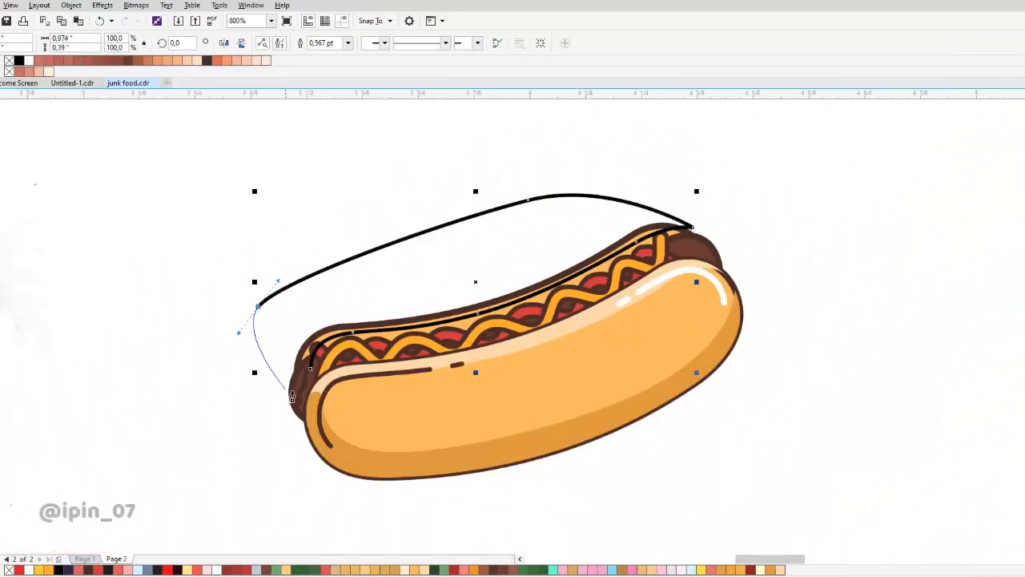
pyautogui.moveTo(298, 391); pyautogui.dragTo(314, 392)
pyautogui.click(311, 368)
pyautogui.scroll(5, 449, 312)
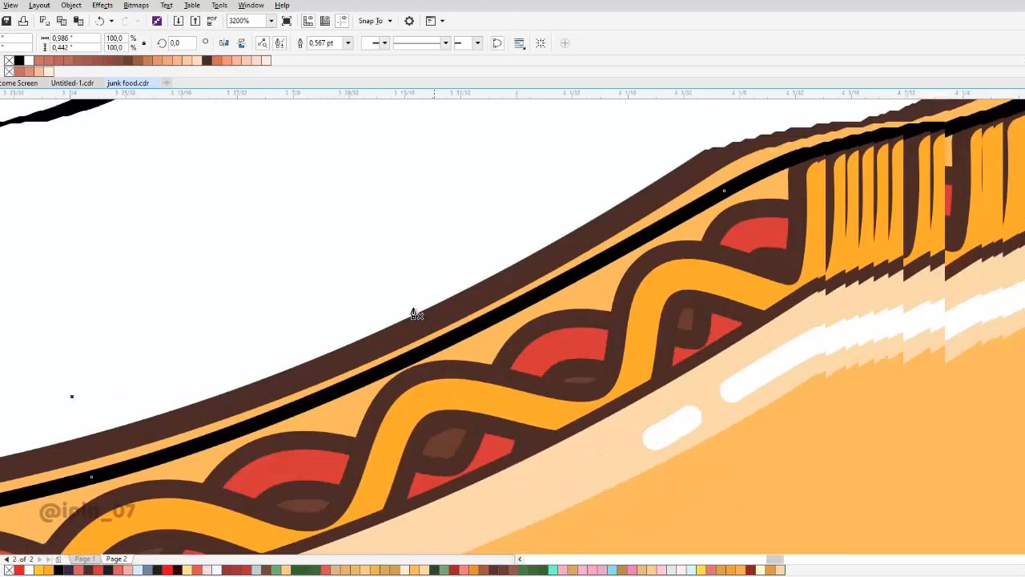
# - Intersect the highlight contour with the back bun and delete the leftover contour above the hot dog
pyautogui.click(559, 284)
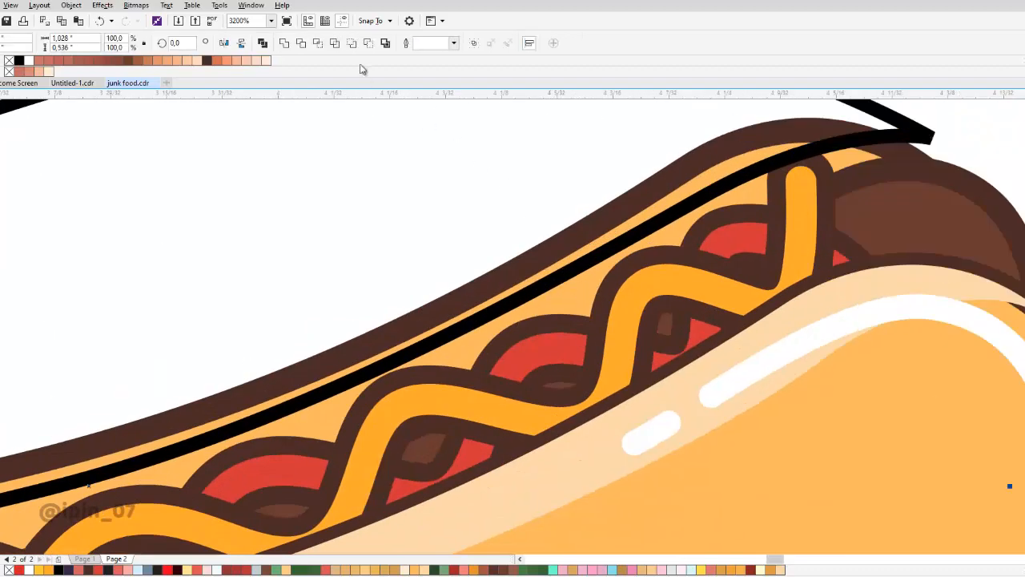
pyautogui.click(316, 43)
pyautogui.click(380, 236)
pyautogui.press('Delete')
pyautogui.scroll(-1, 478, 332)
pyautogui.scroll(-1, 552, 312)
pyautogui.scroll(1, 467, 357)
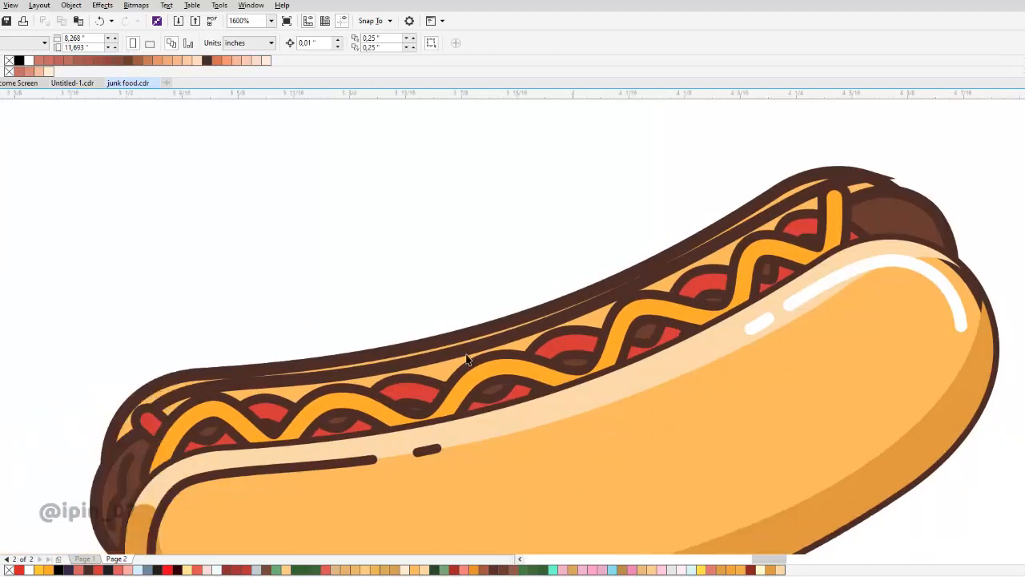
# - Fill the back bun with darker orange and set its upper highlight strip's outline width to None
pyautogui.click(434, 372)
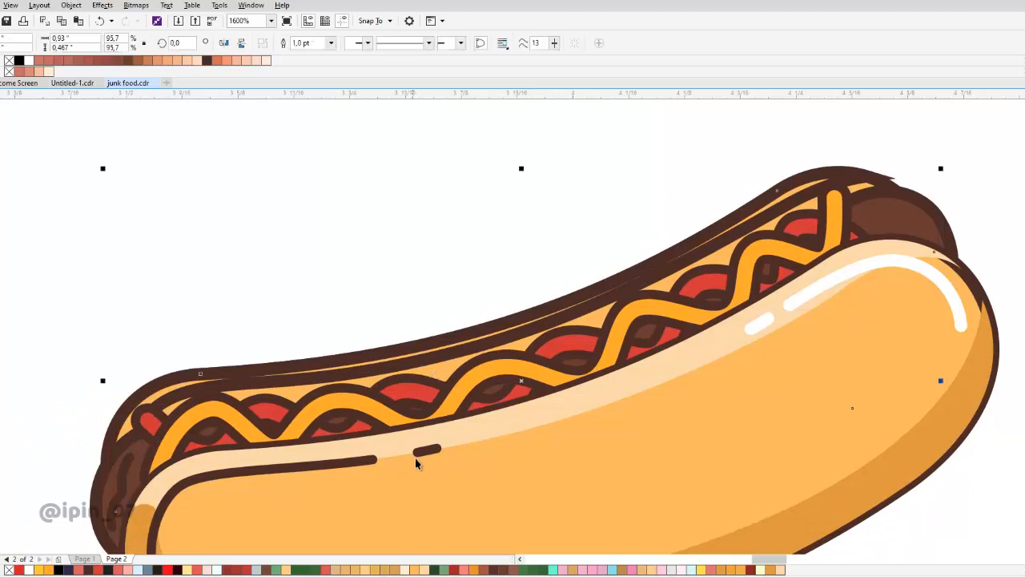
pyautogui.click(776, 569)
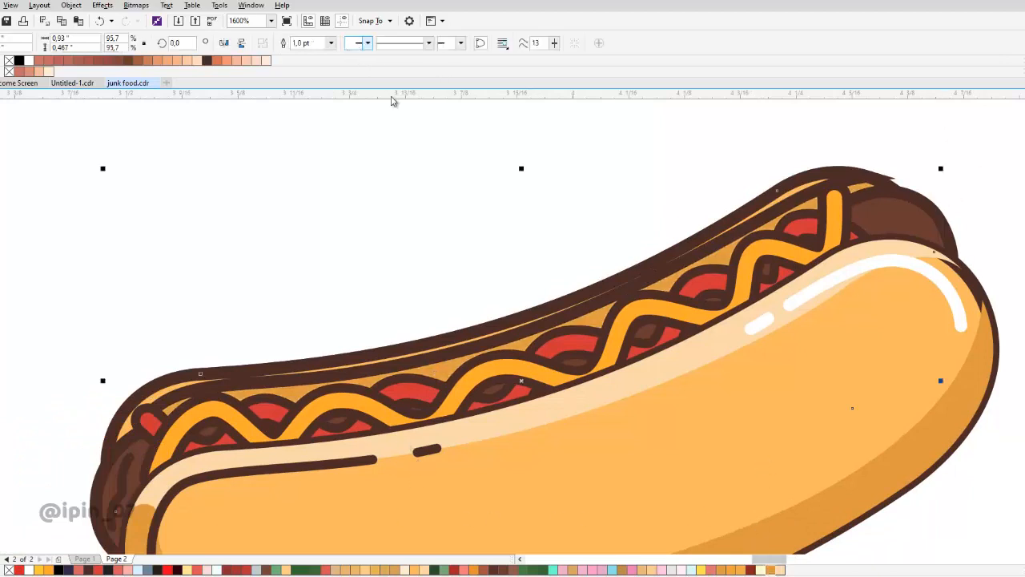
pyautogui.click(330, 42)
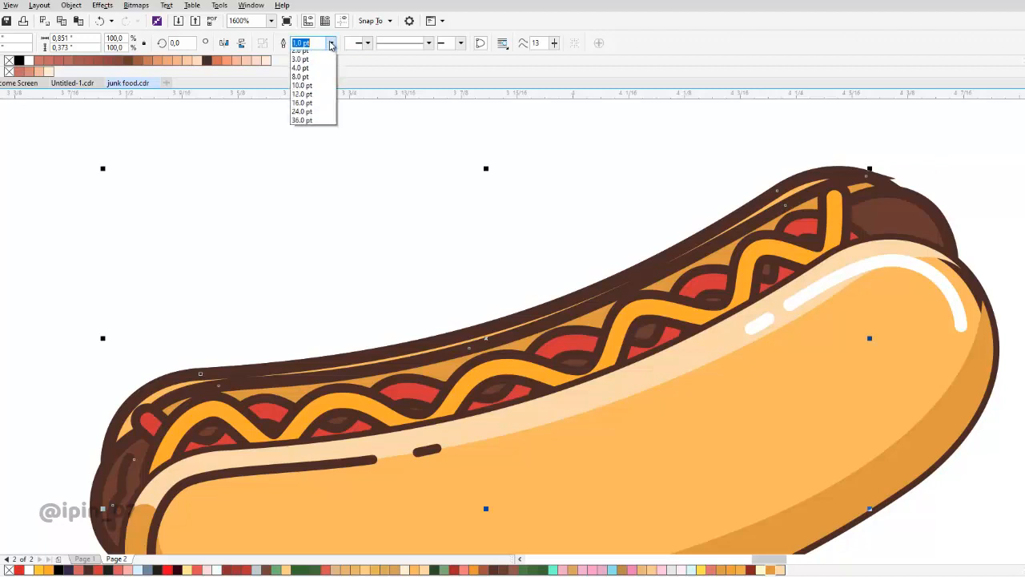
pyautogui.click(310, 51)
pyautogui.click(485, 169)
pyautogui.scroll(-3, 483, 200)
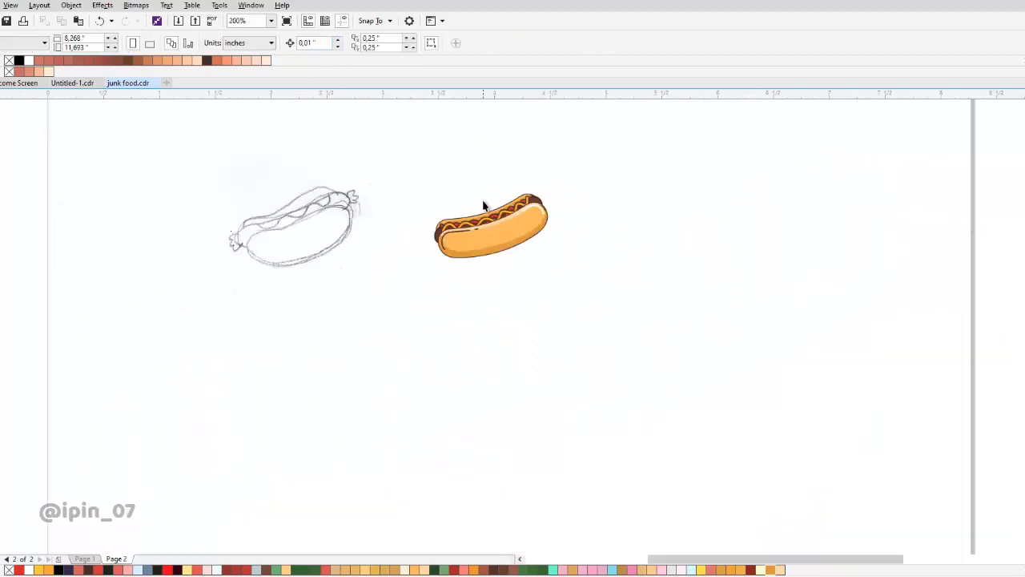
pyautogui.scroll(4, 506, 210)
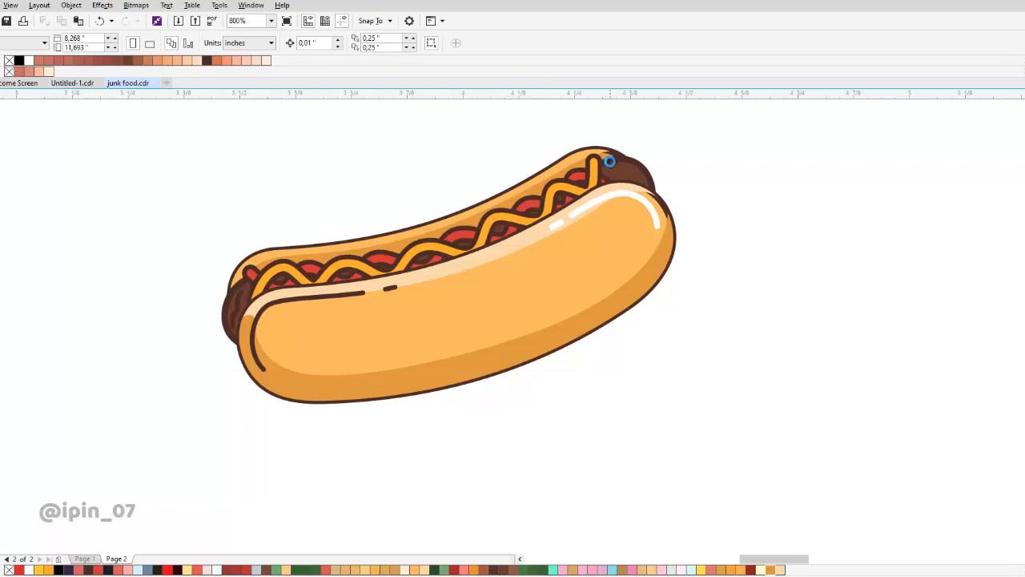
# - Draw a curved highlight line along the upper right end of the sausage, about 0.069 by 0.032 inches
pyautogui.scroll(1, 610, 162)
pyautogui.press('space')
pyautogui.scroll(2, 464, 202)
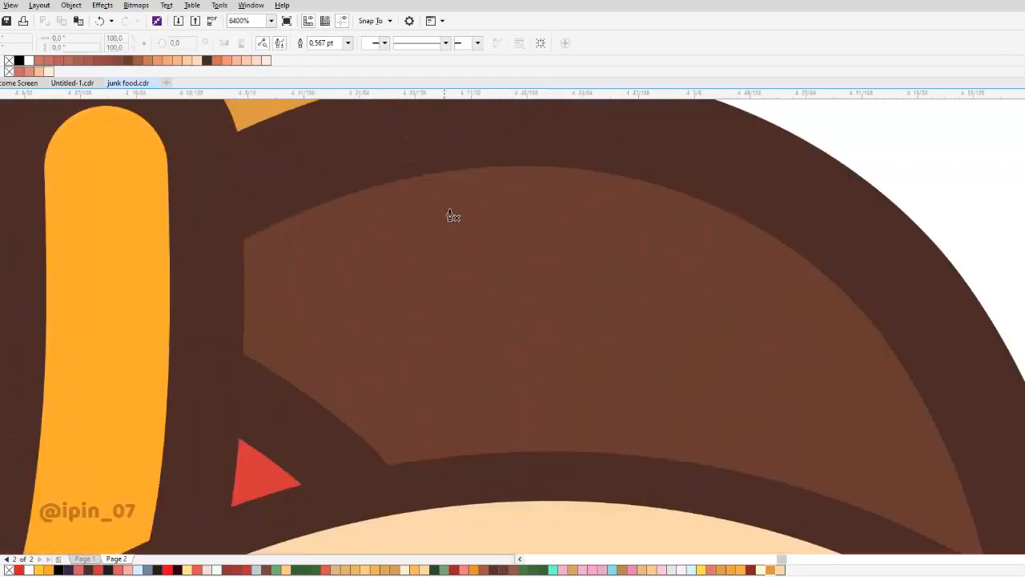
pyautogui.moveTo(450, 214); pyautogui.dragTo(343, 222)
pyautogui.moveTo(282, 229); pyautogui.dragTo(463, 159)
pyautogui.moveTo(685, 280); pyautogui.dragTo(644, 183)
pyautogui.scroll(-1, 736, 264)
pyautogui.moveTo(733, 305); pyautogui.dragTo(753, 379)
pyautogui.press('space')
pyautogui.moveTo(632, 203); pyautogui.dragTo(631, 205)
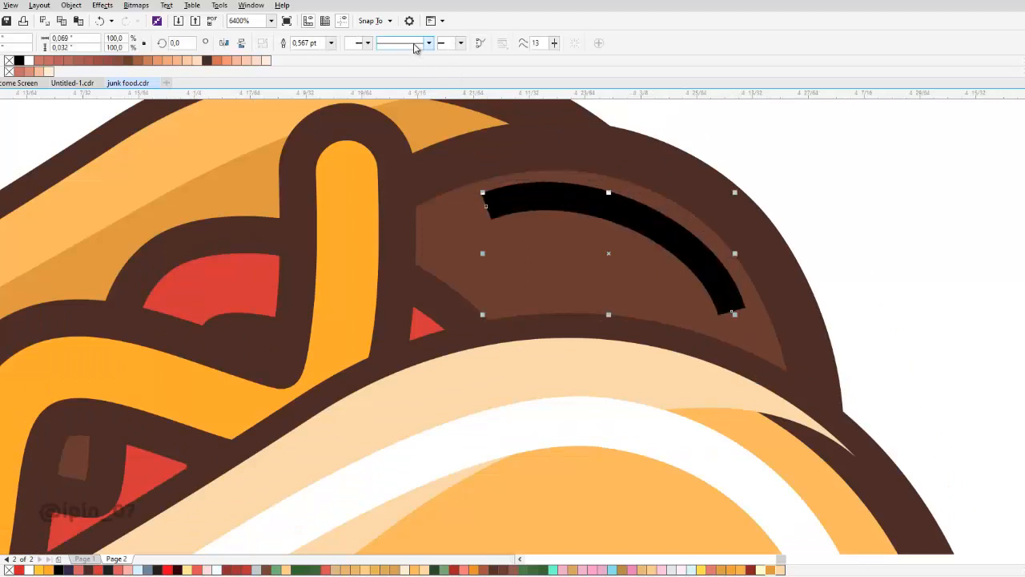
# - Set the sausage highlight line to a 0.5 pt outline with rounded caps
pyautogui.click(332, 43)
pyautogui.click(320, 66)
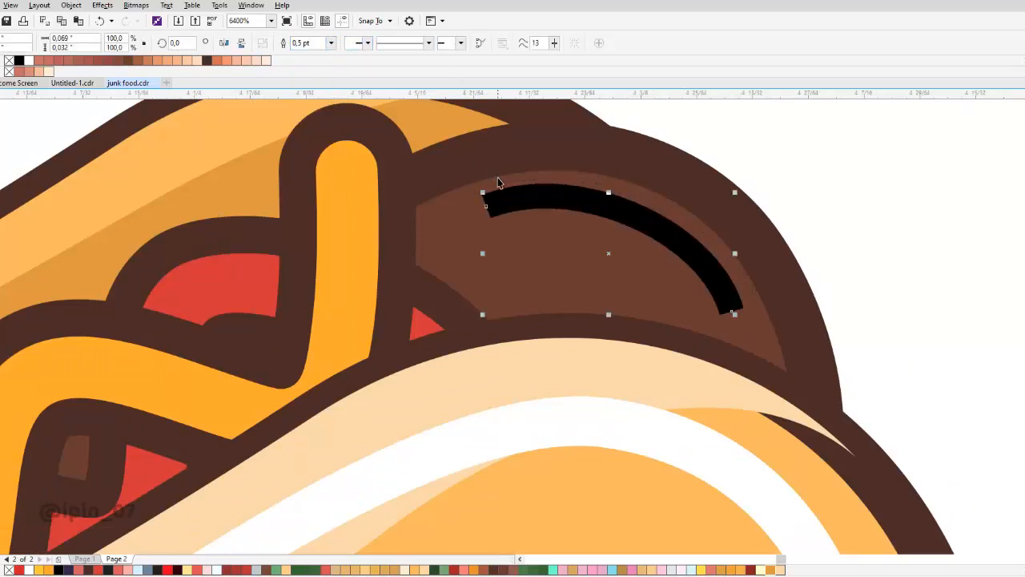
pyautogui.press('F12')
pyautogui.click(473, 341)
pyautogui.click(498, 406)
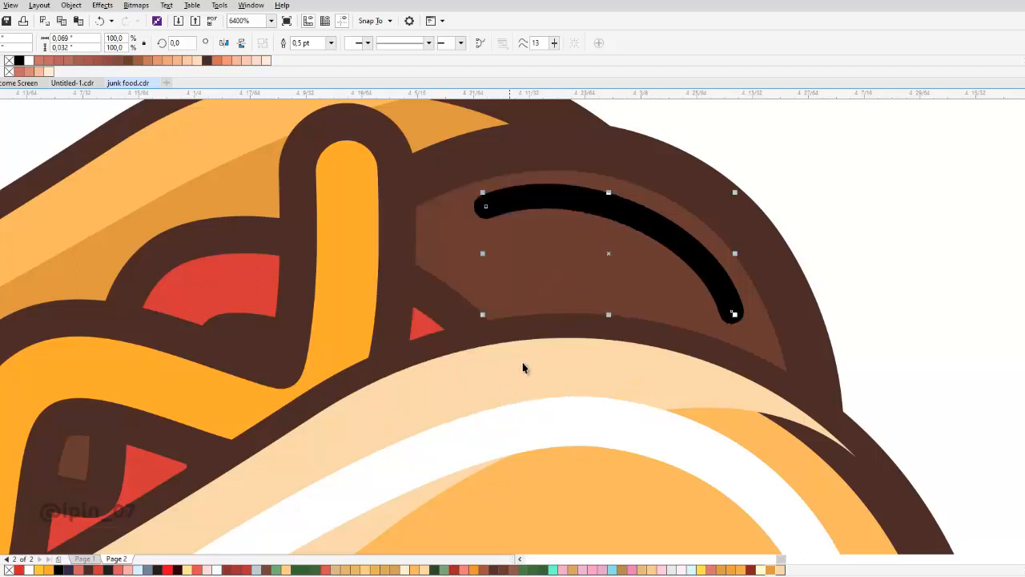
# - Convert the sausage highlight line's outline to an object
pyautogui.scroll(-2, 521, 369)
pyautogui.scroll(2, 593, 310)
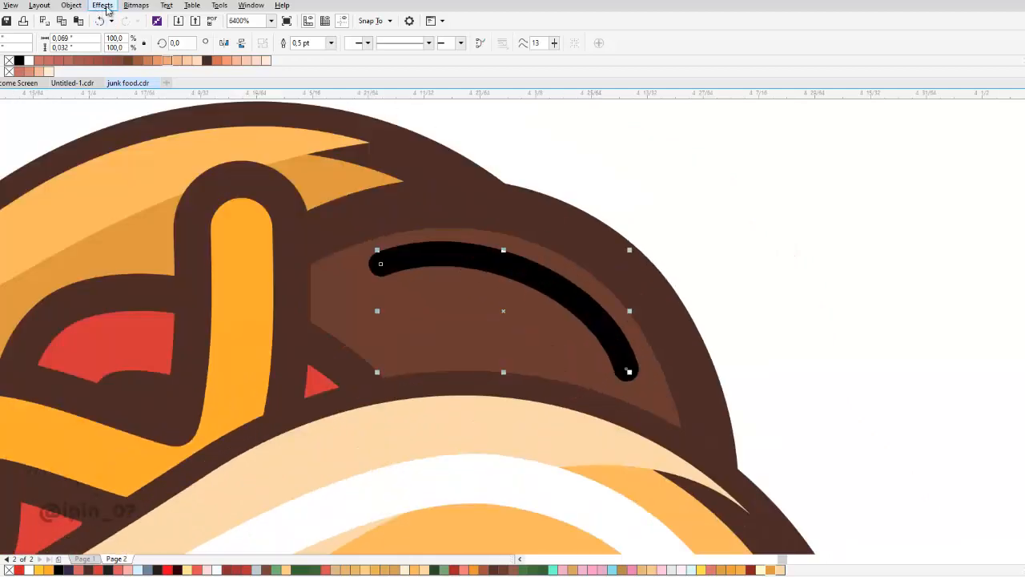
pyautogui.click(73, 6)
pyautogui.click(103, 249)
pyautogui.scroll(1, 586, 259)
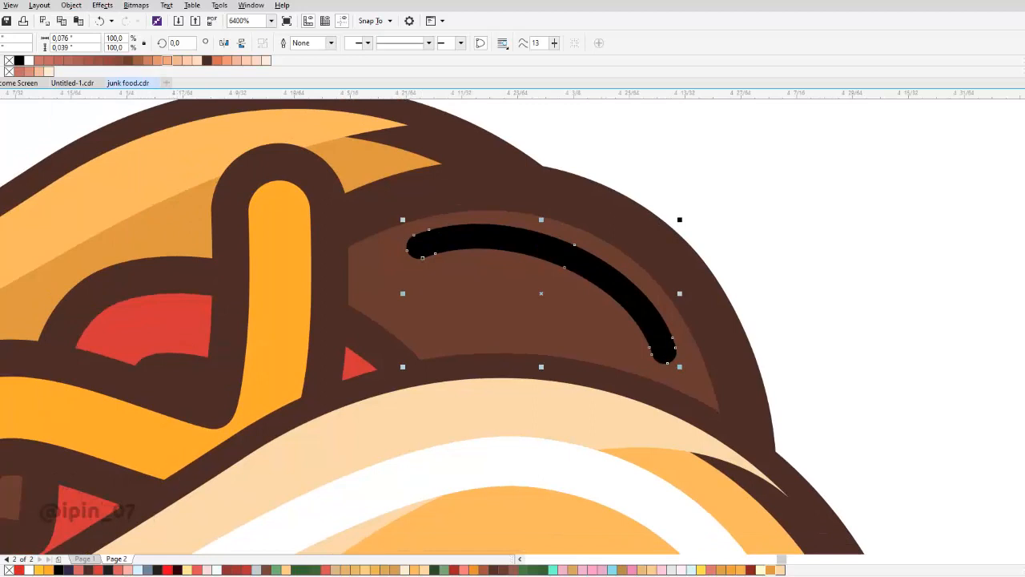
# - Sample the sausage's brown for the highlight object and change its fill to a lighter brown
pyautogui.click(1, 346)
pyautogui.click(486, 278)
pyautogui.click(506, 245)
pyautogui.press('space')
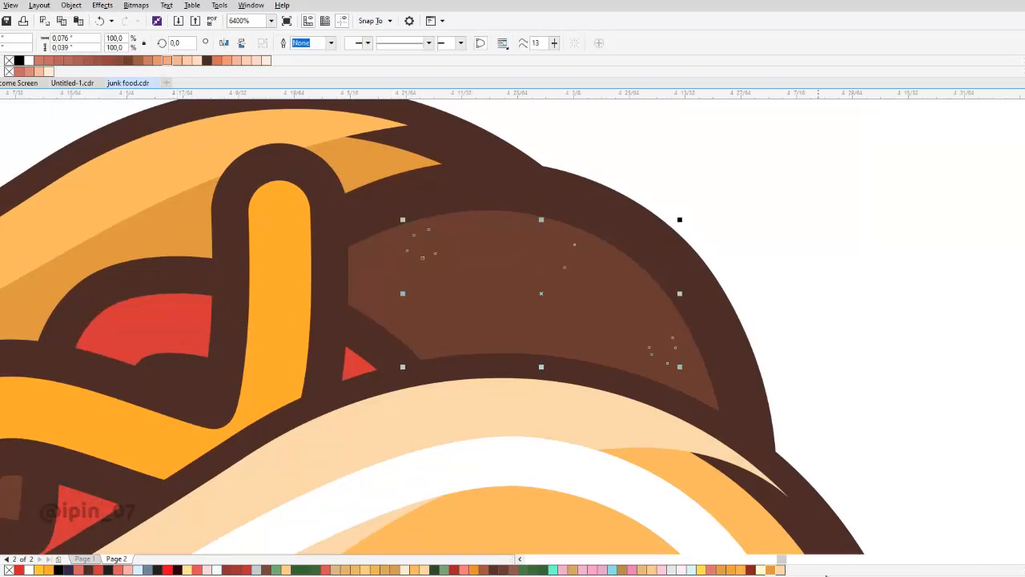
pyautogui.hotkey('shift', 'F11')
pyautogui.moveTo(375, 298); pyautogui.dragTo(368, 283)
pyautogui.click(654, 394)
pyautogui.scroll(-2, 644, 293)
pyautogui.click(683, 257)
pyautogui.scroll(-2, 683, 262)
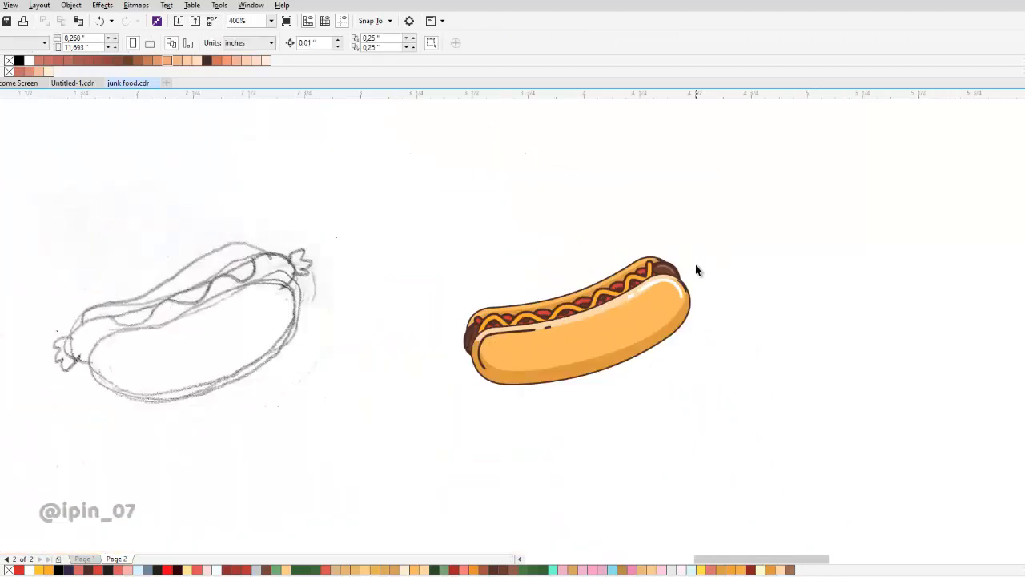
# - Select the front bun together with its brown accent line and convert their outlines to objects
pyautogui.scroll(2, 677, 293)
pyautogui.click(678, 295)
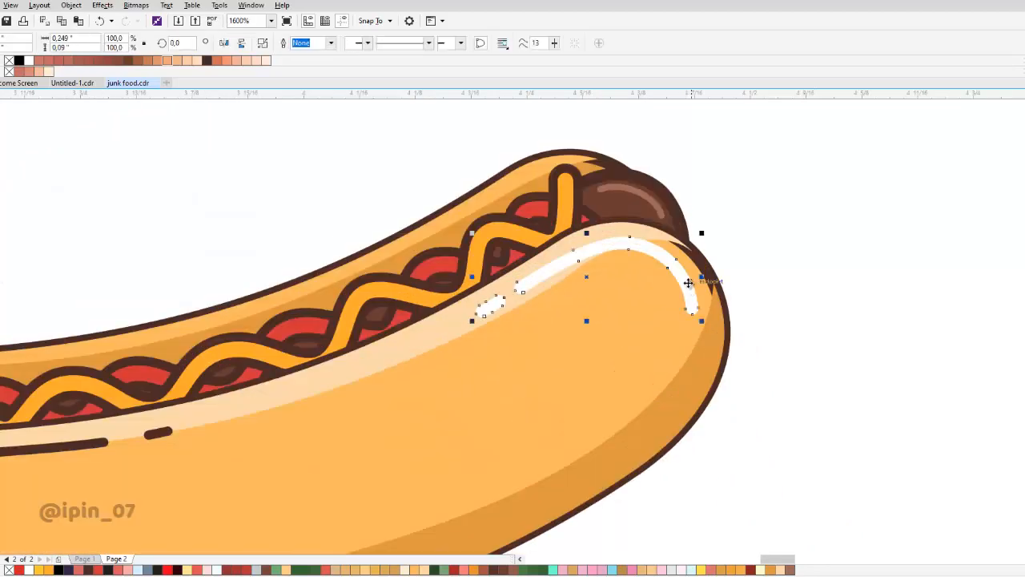
pyautogui.scroll(-2, 563, 347)
pyautogui.scroll(1, 563, 347)
pyautogui.click(586, 321)
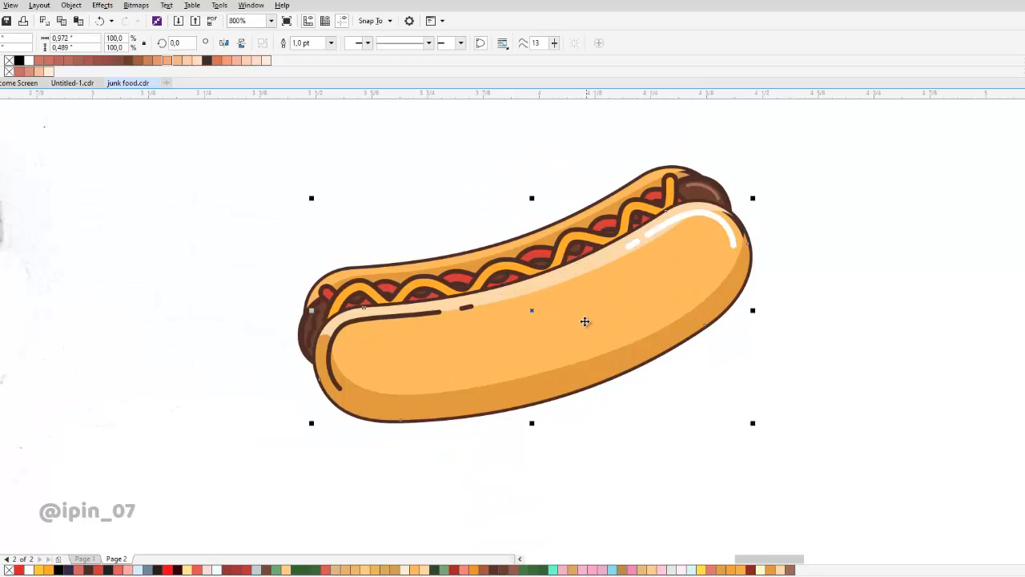
pyautogui.click(489, 336)
pyautogui.click(102, 5)
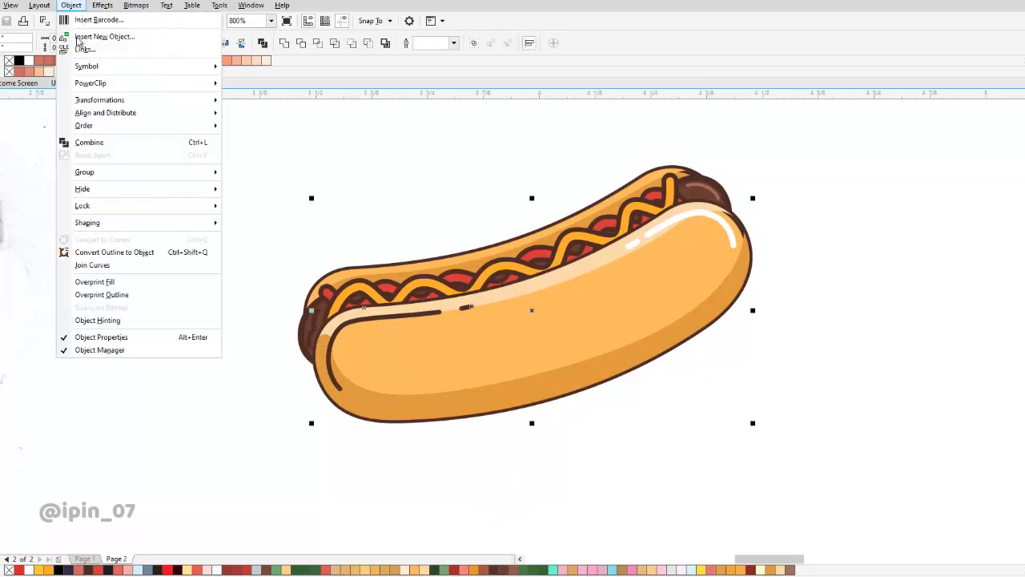
pyautogui.click(136, 253)
pyautogui.scroll(1, 776, 232)
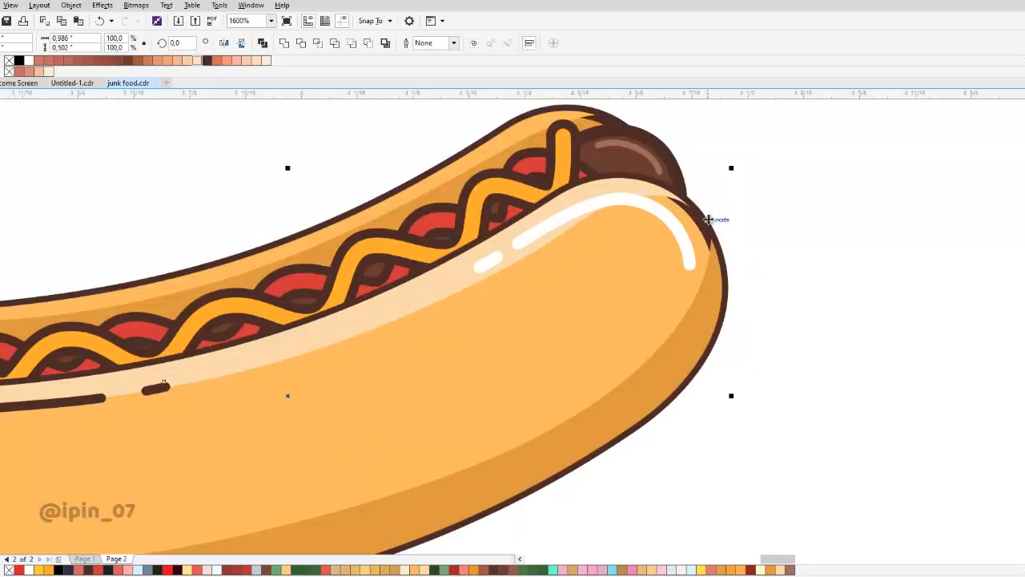
# - Bring the converted front bun outline and accent line to the front of the page
pyautogui.rightClick(708, 219)
pyautogui.moveTo(791, 380)
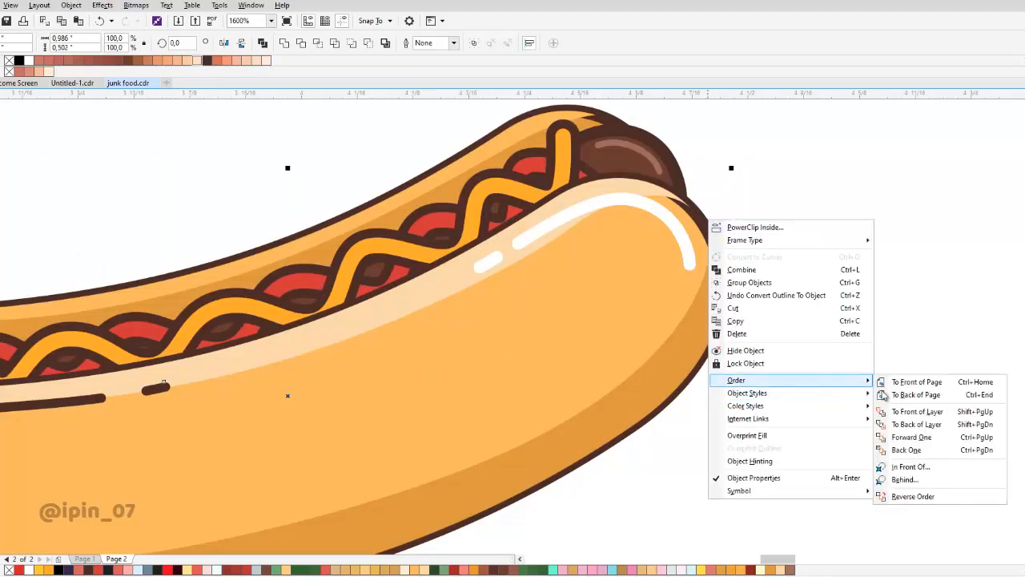
pyautogui.click(937, 382)
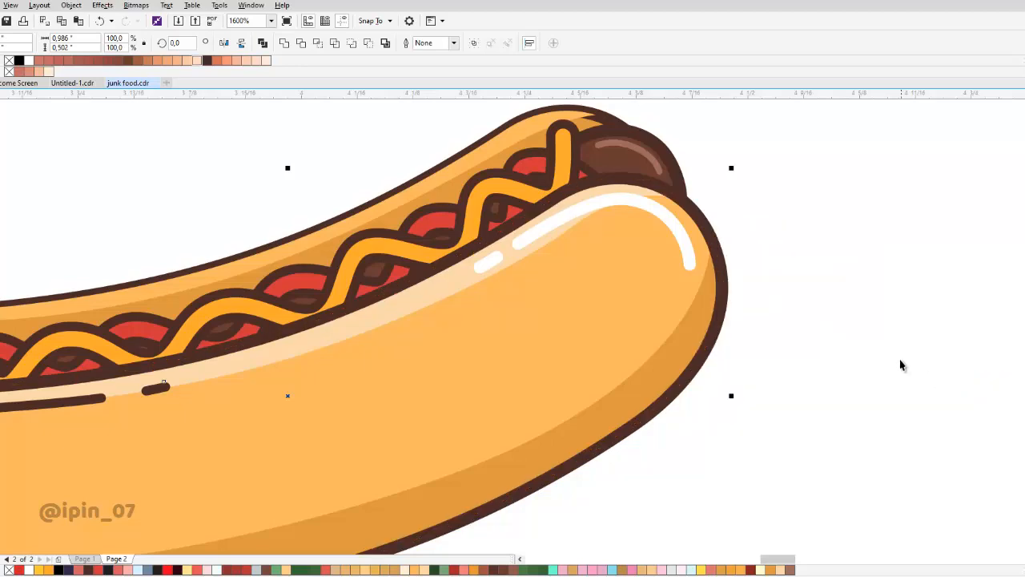
pyautogui.scroll(-1, 764, 288)
pyautogui.click(749, 269)
pyautogui.scroll(-1, 751, 266)
pyautogui.scroll(2, 623, 260)
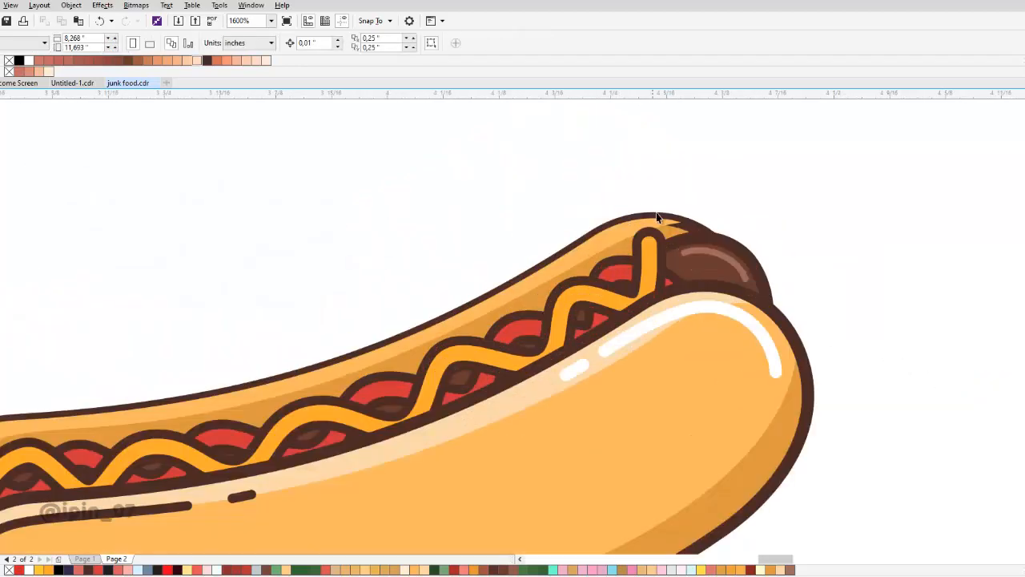
# - Convert the back bun's outline to an object
pyautogui.click(680, 221)
pyautogui.scroll(2, 680, 221)
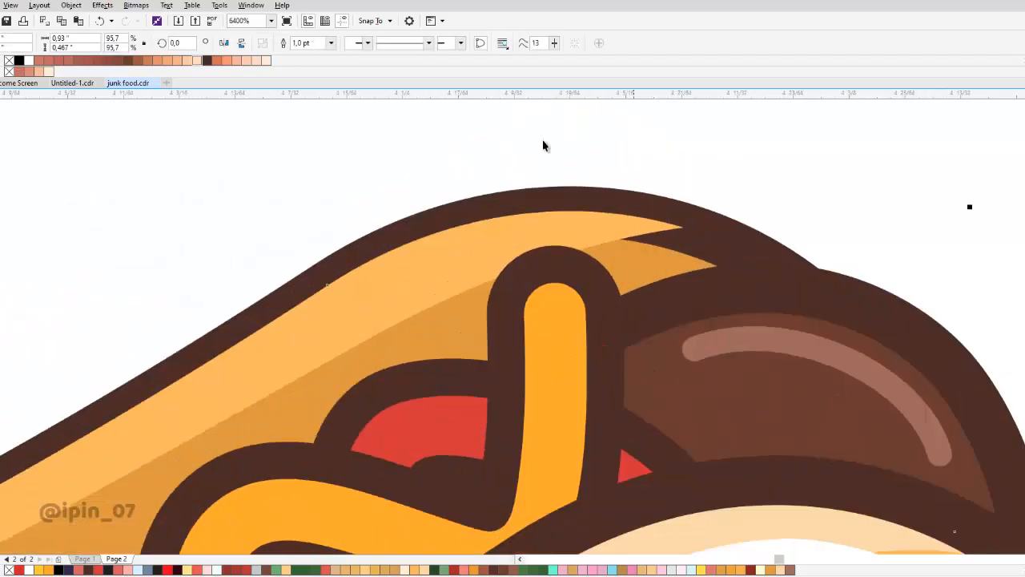
pyautogui.click(102, 6)
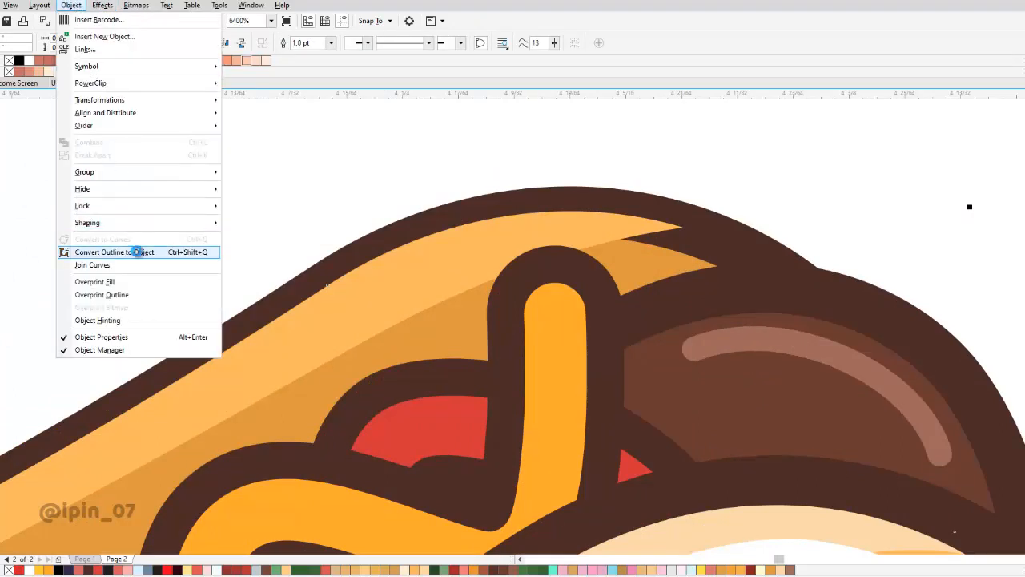
pyautogui.click(135, 251)
# - Try to bring the back bun's outline object to the front of the layer
pyautogui.rightClick(745, 199)
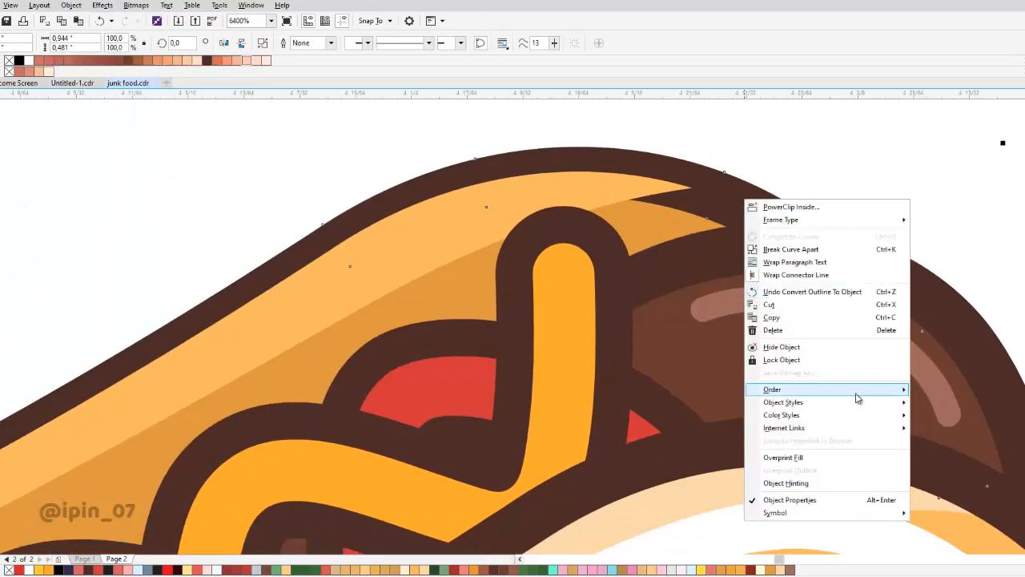
pyautogui.moveTo(857, 395)
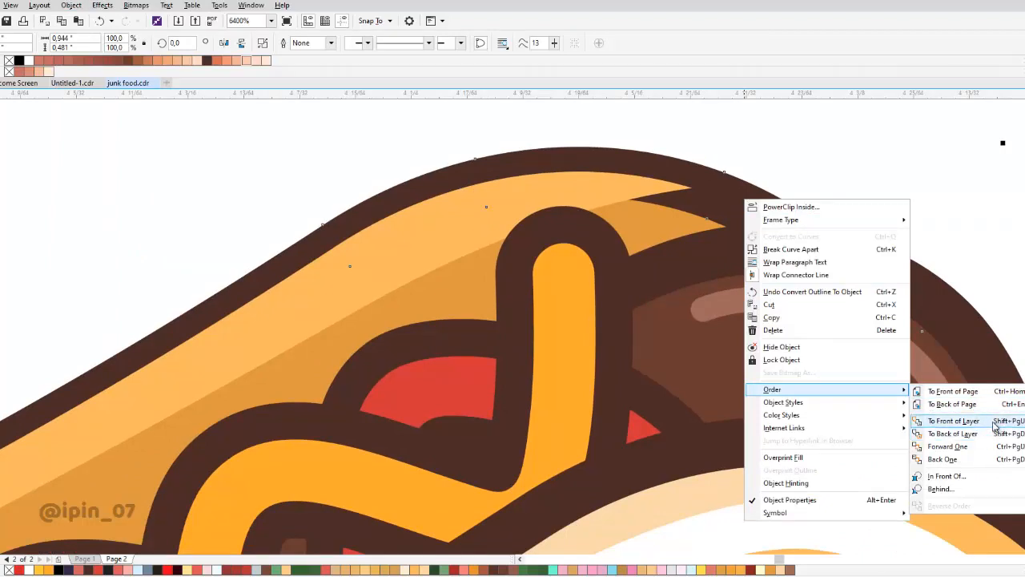
pyautogui.click(995, 425)
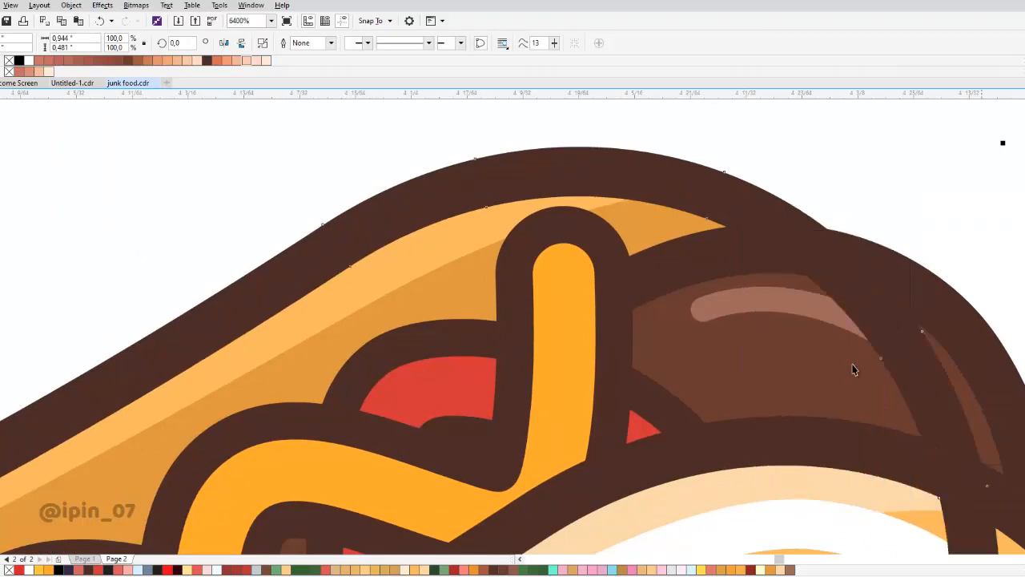
pyautogui.scroll(-3, 852, 366)
pyautogui.scroll(3, 665, 259)
# - Reorder the back bun's outline object so it lies above the bun's highlight but behind the sausage and sauces
pyautogui.rightClick(628, 290)
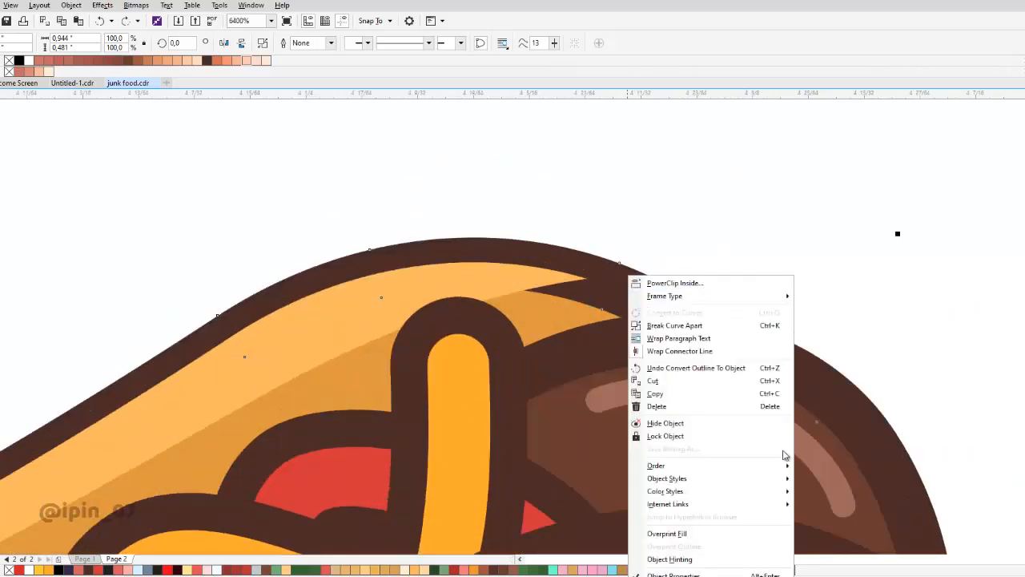
pyautogui.moveTo(775, 465)
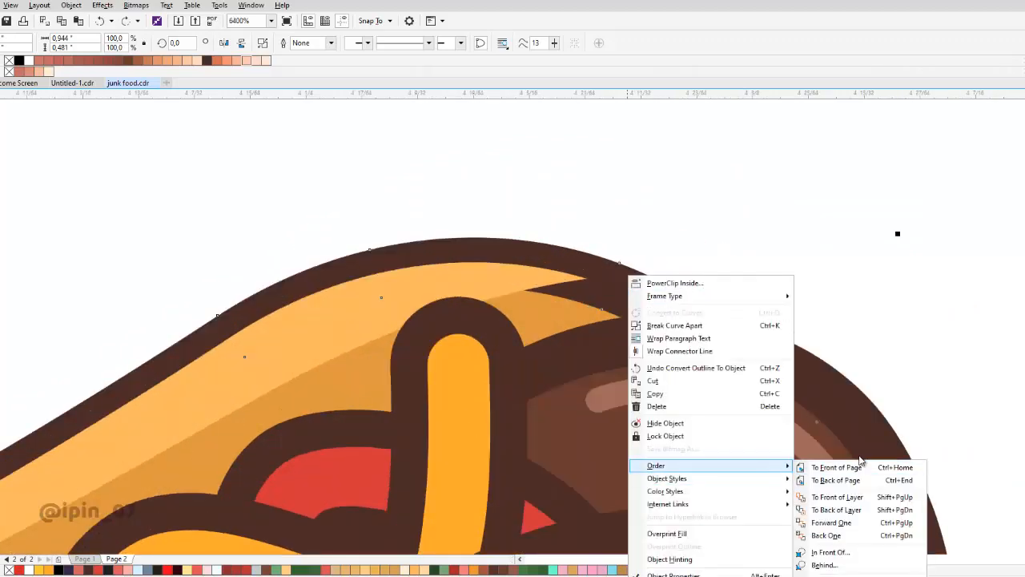
pyautogui.click(865, 511)
pyautogui.click(728, 278)
pyautogui.scroll(-4, 730, 280)
pyautogui.scroll(1, 702, 301)
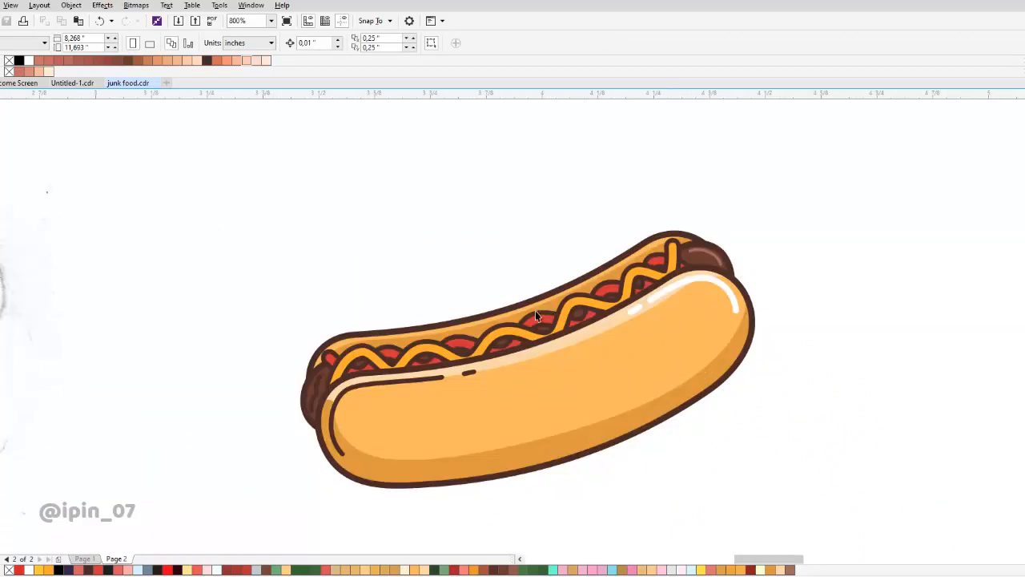
# - Select the mustard and ketchup shapes together and convert their 0.75 pt outlines to objects
pyautogui.scroll(1, 602, 309)
pyautogui.click(602, 314)
pyautogui.keyDown('shift'); pyautogui.click(604, 294); pyautogui.keyUp('shift')
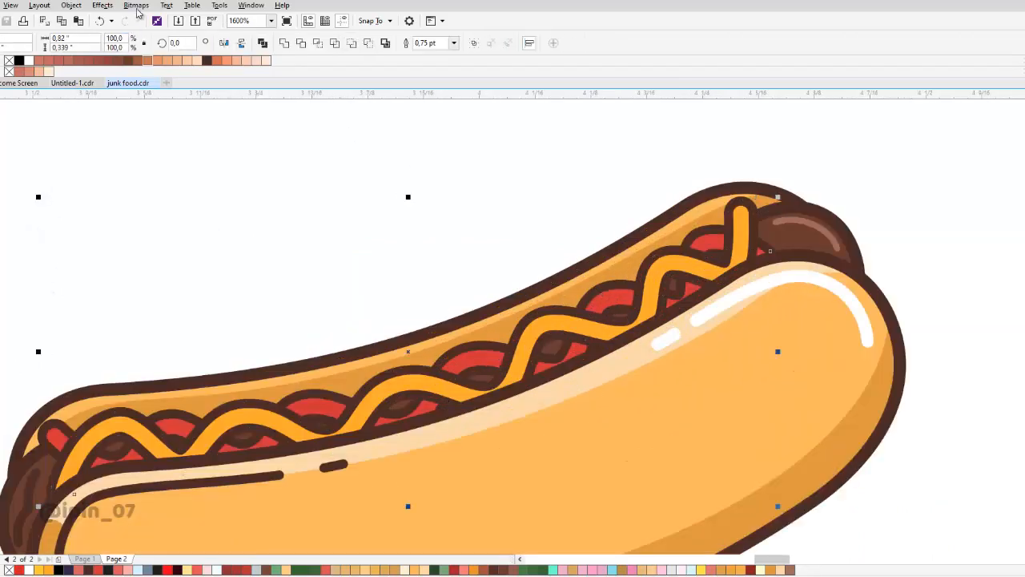
pyautogui.click(73, 7)
pyautogui.click(132, 251)
pyautogui.click(351, 254)
pyautogui.scroll(-2, 351, 255)
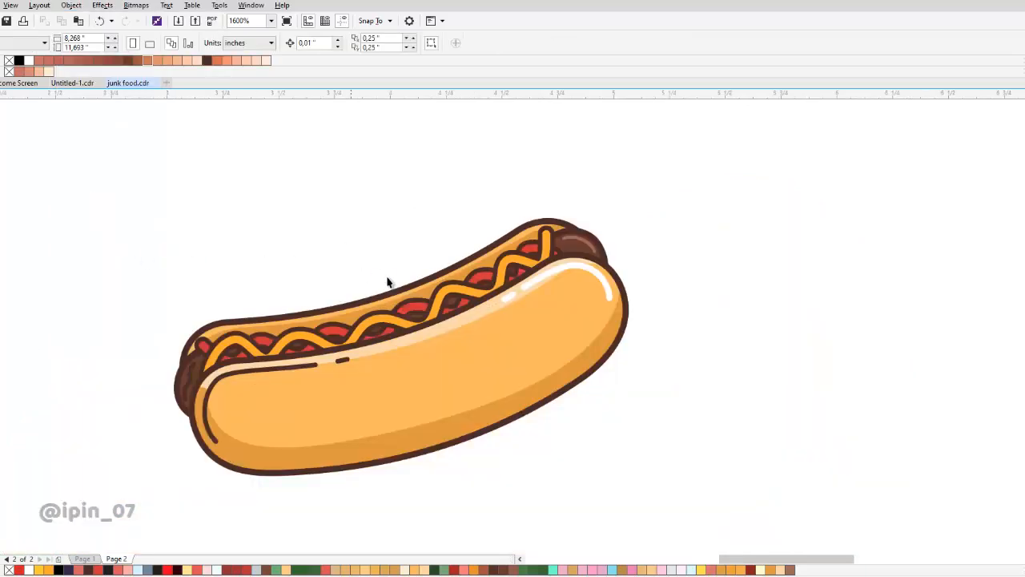
pyautogui.scroll(1, 403, 338)
pyautogui.scroll(-2, 506, 310)
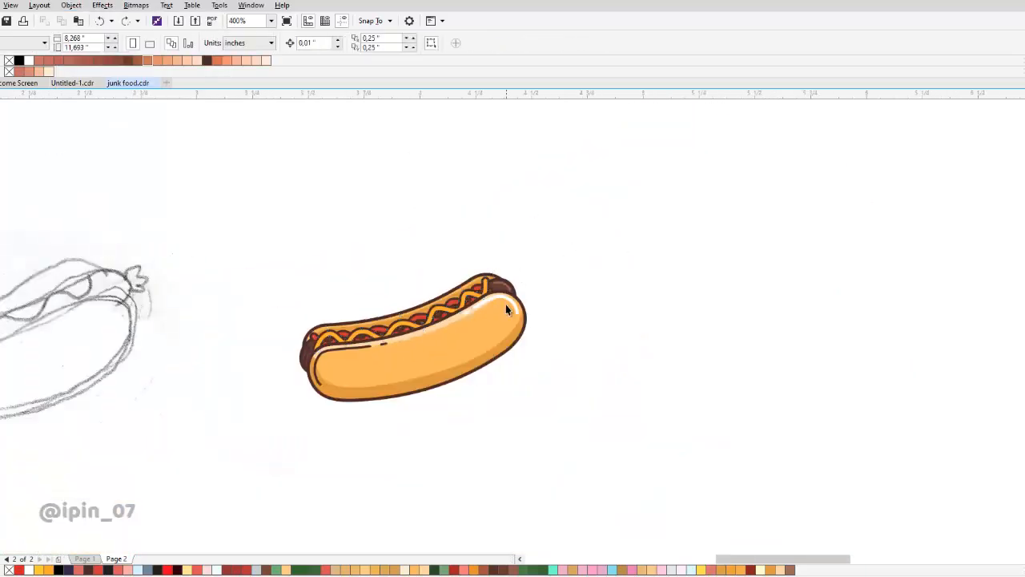
pyautogui.moveTo(506, 310); pyautogui.dragTo(578, 275)
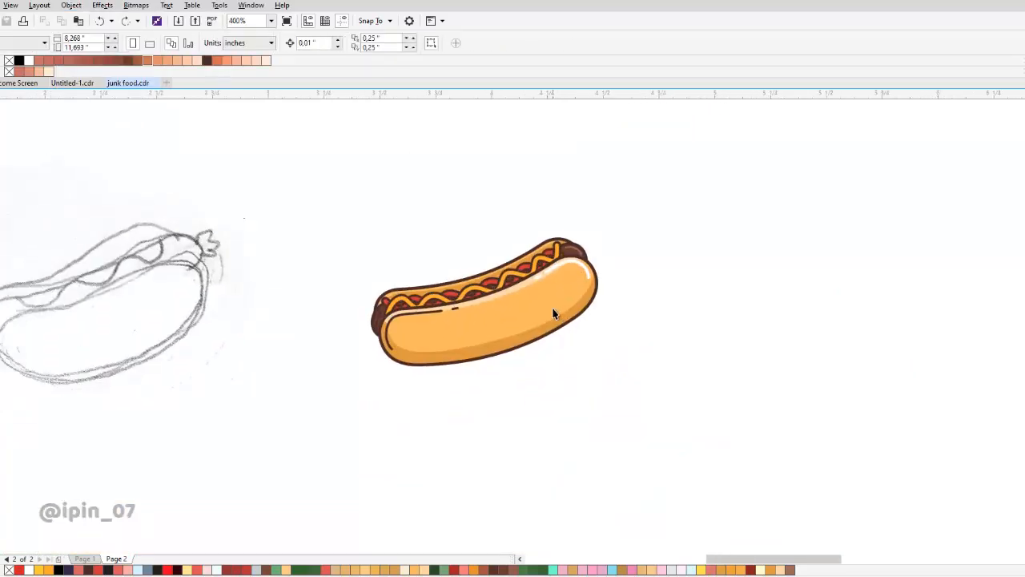
pyautogui.scroll(1, 567, 286)
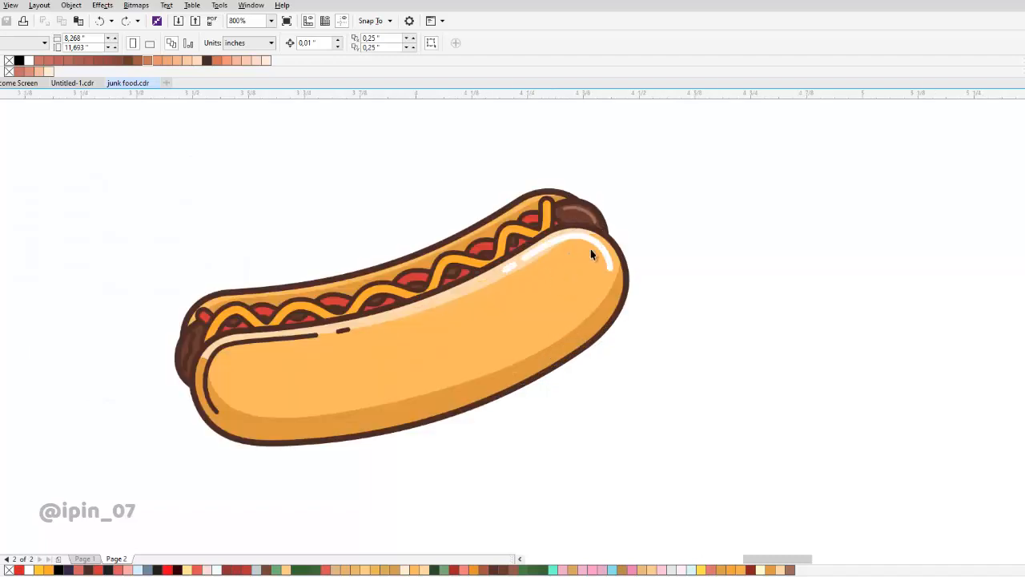
# - Draw a curved highlight stroke about 0.087 in wide and 0.038 in high along the mustard's first wave at the left end of the hot dog
pyautogui.moveTo(526, 281); pyautogui.dragTo(542, 281)
pyautogui.scroll(1, 312, 326)
pyautogui.moveTo(180, 288); pyautogui.dragTo(273, 281)
pyautogui.scroll(1, 271, 282)
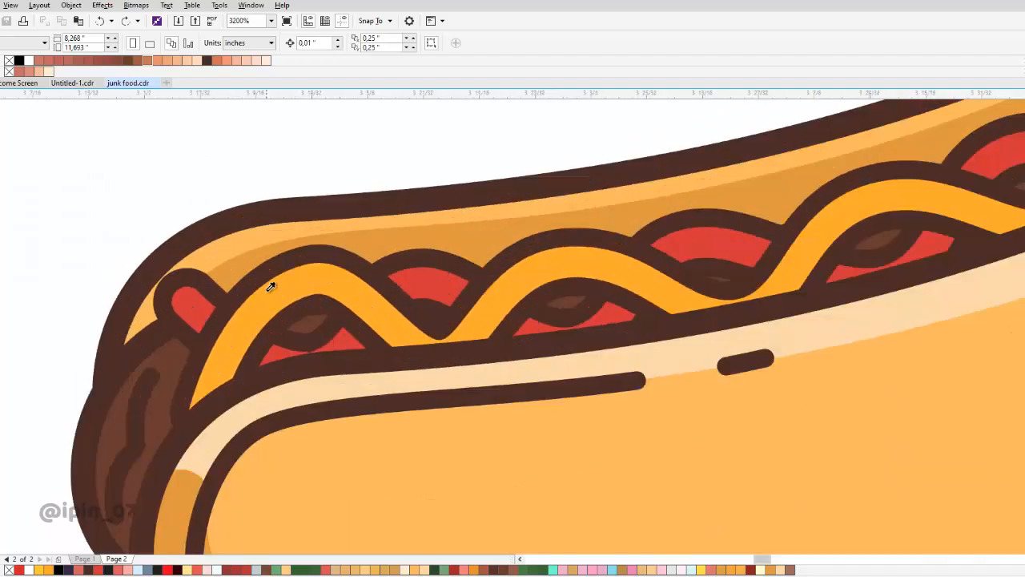
pyautogui.press('i')
pyautogui.scroll(1, 242, 290)
pyautogui.press('space')
pyautogui.scroll(1, 120, 274)
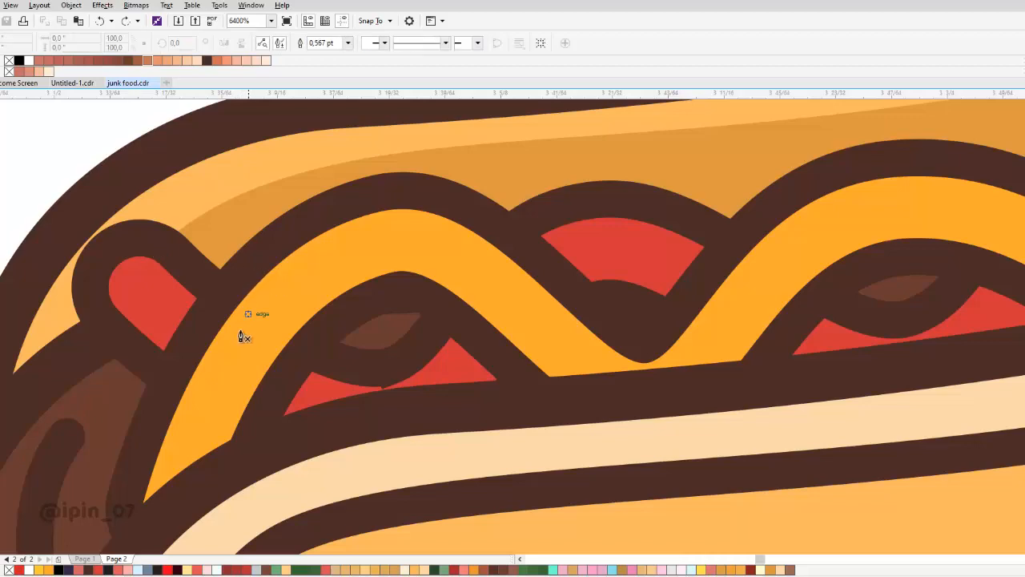
pyautogui.scroll(1, 243, 334)
pyautogui.moveTo(216, 413); pyautogui.dragTo(248, 325)
pyautogui.moveTo(417, 264)
pyautogui.mouseDown()
pyautogui.moveTo(285, 373)
pyautogui.moveTo(569, 257)
pyautogui.mouseUp()
pyautogui.doubleClick(702, 415)
pyautogui.scroll(-1, 491, 316)
pyautogui.moveTo(491, 316); pyautogui.dragTo(345, 290)
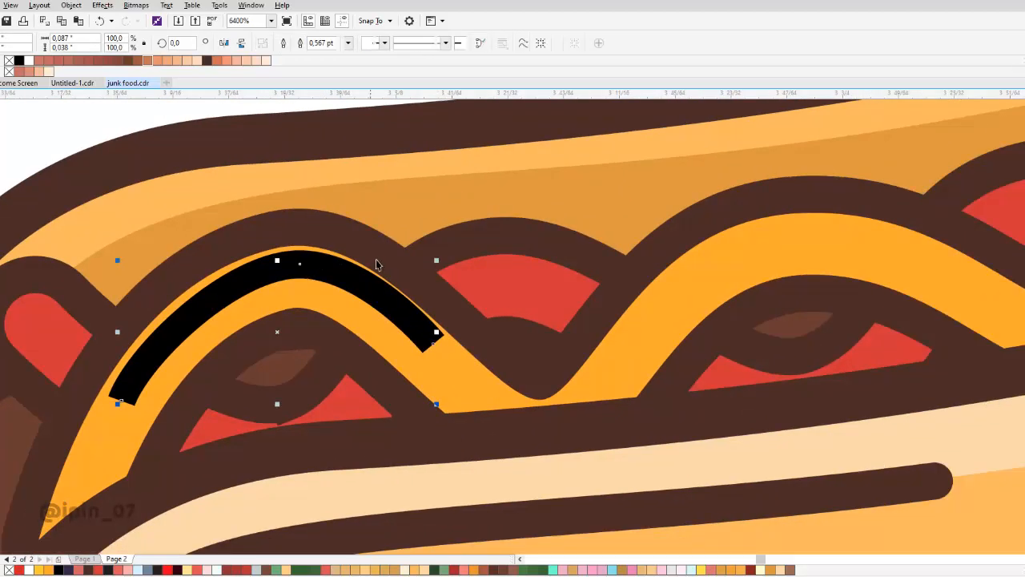
# - Give the mustard highlight stroke rounded line ends and a slightly thinner outline
pyautogui.press('space')
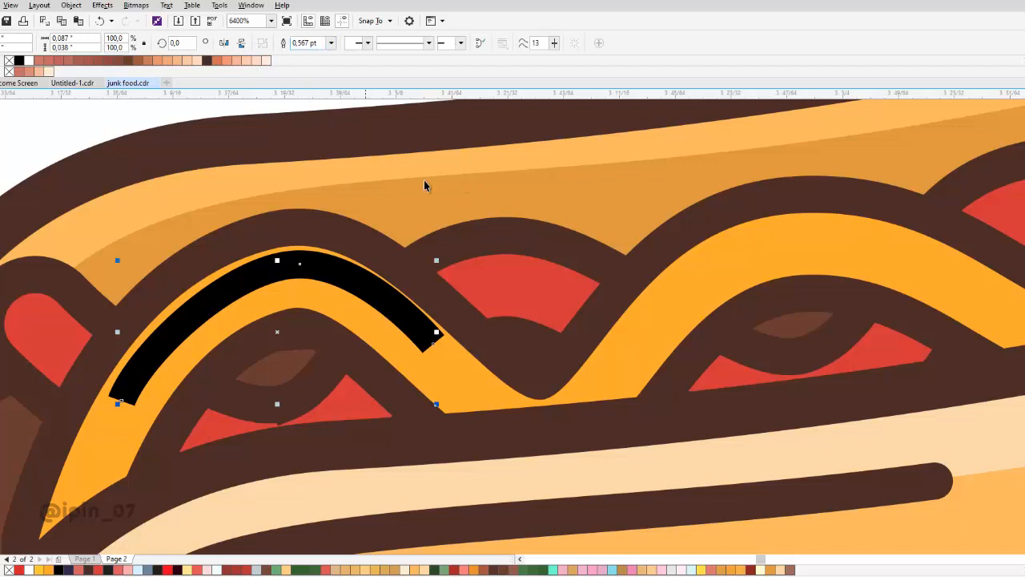
pyautogui.press('F12')
pyautogui.click(477, 346)
pyautogui.click(501, 406)
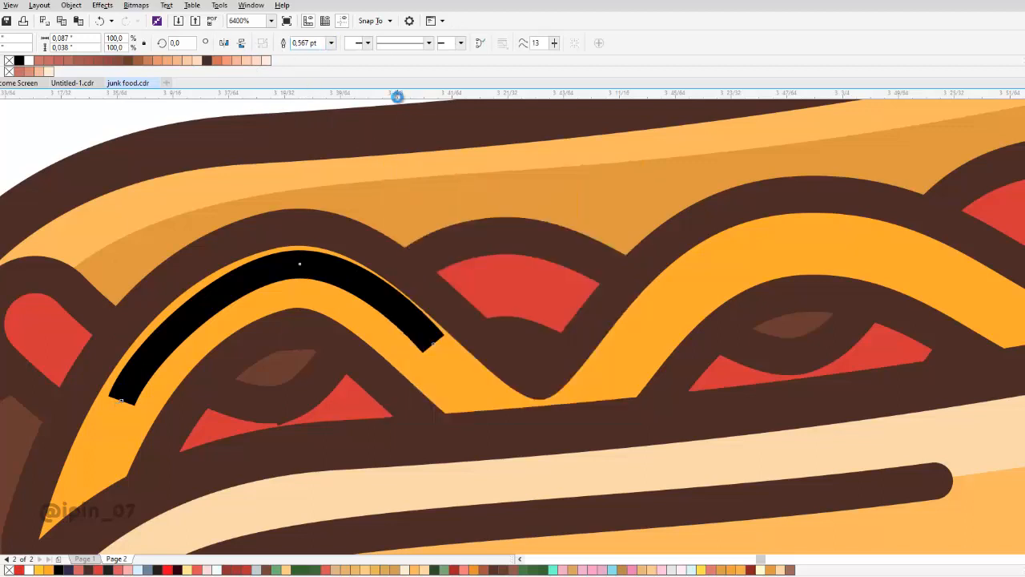
pyautogui.click(330, 42)
pyautogui.click(310, 68)
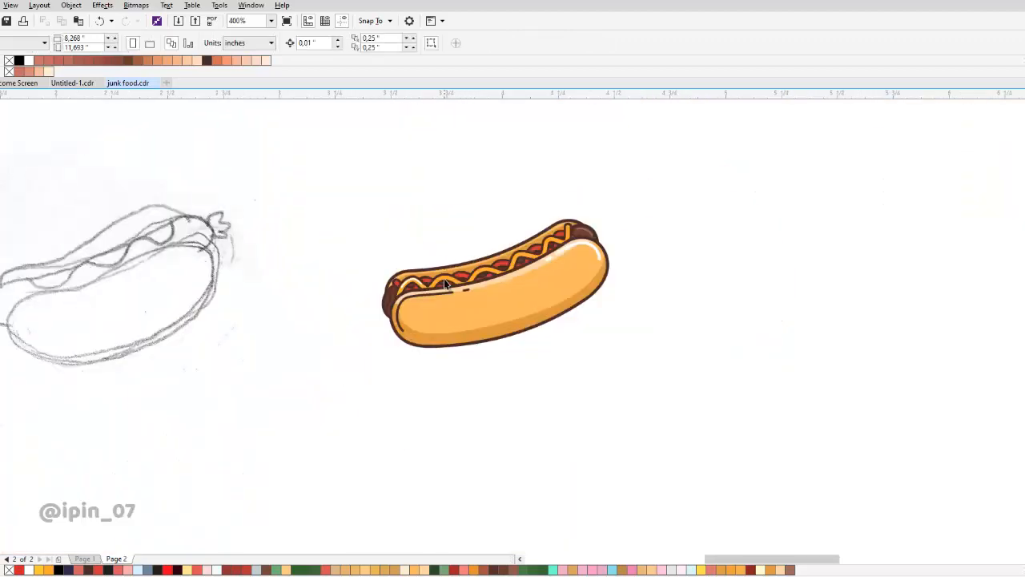
# - Try to draw another highlight stroke along a mustard wave near the middle of the hot dog
pyautogui.scroll(8, 444, 280)
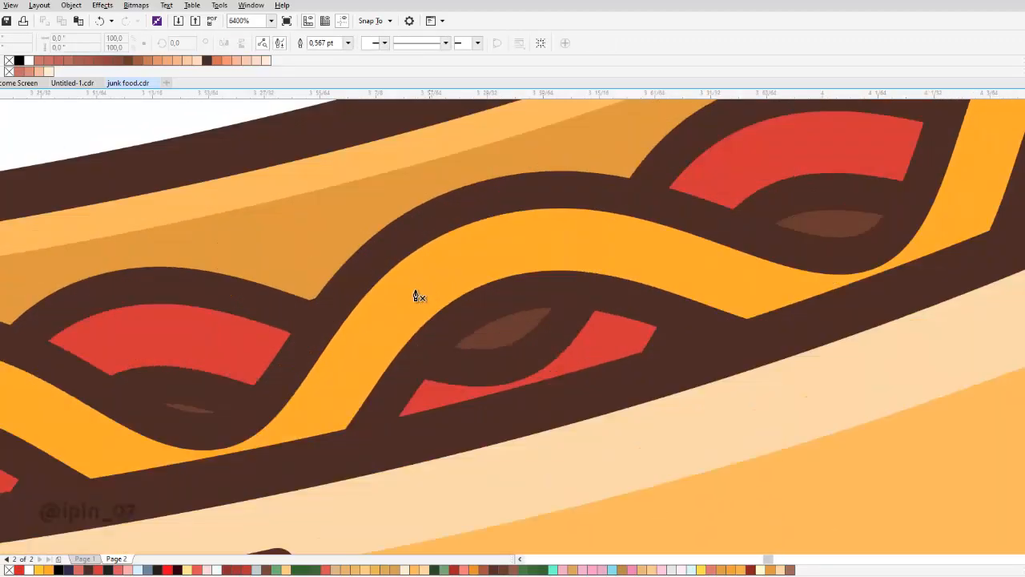
pyautogui.moveTo(349, 356); pyautogui.dragTo(624, 262)
pyautogui.scroll(-2, 624, 262)
pyautogui.hotkey('ctrl', 'z')
pyautogui.scroll(2, 379, 300)
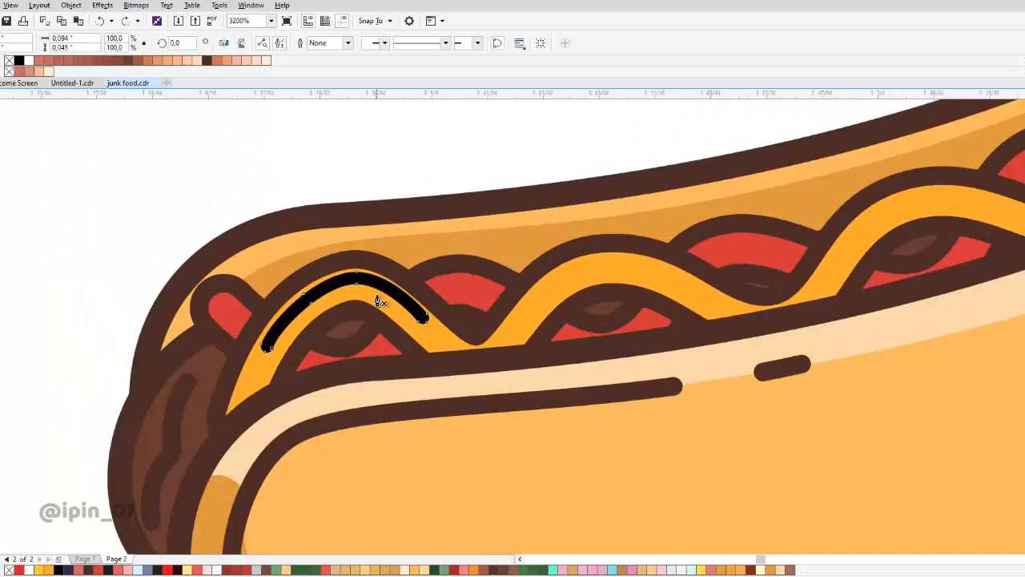
# - Revert the mustard highlight to an editable stroke and cut a gap near its right end, leaving a short separate dash
pyautogui.hotkey('ctrl', 'z')
pyautogui.press('F10')
pyautogui.scroll(1, 232, 352)
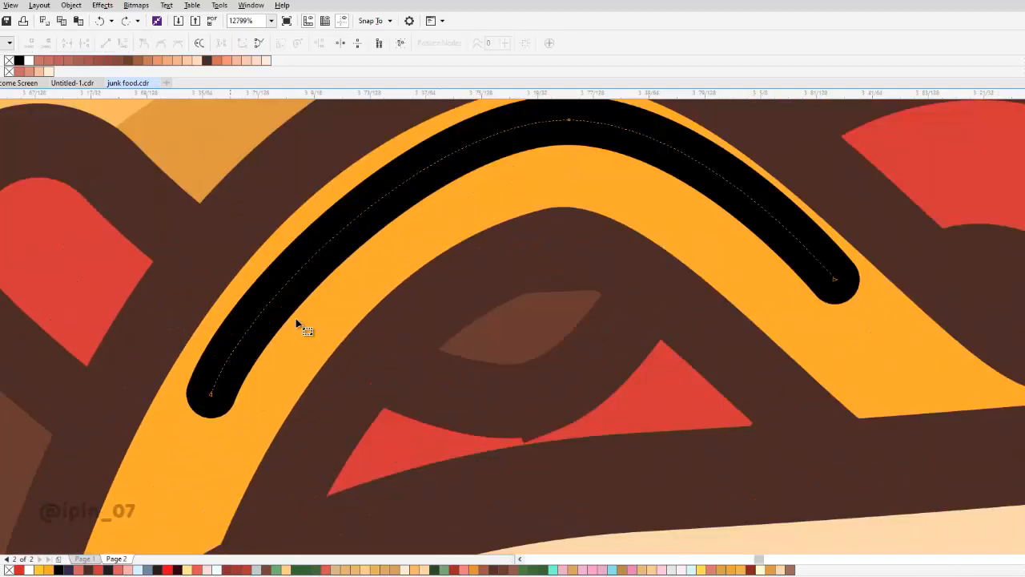
pyautogui.moveTo(783, 209); pyautogui.dragTo(769, 239)
pyautogui.click(793, 279)
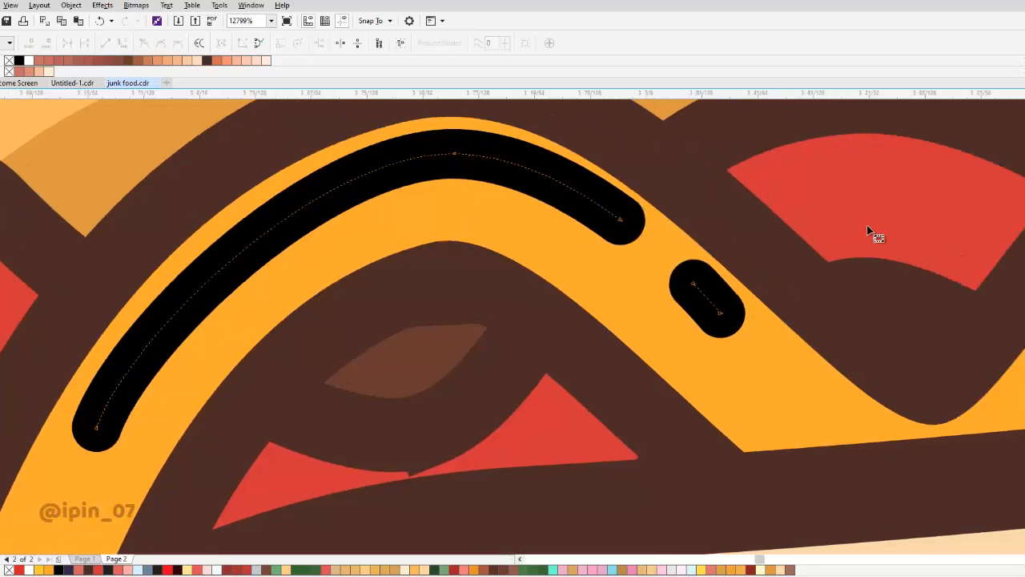
# - Color both pieces of the mustard highlight white and convert their outlines to objects
pyautogui.press('space')
pyautogui.rightClick(1023, 208)
pyautogui.scroll(-2, 441, 231)
pyautogui.hotkey('ctrl', 'shift', 'q')
pyautogui.scroll(-3, 441, 231)
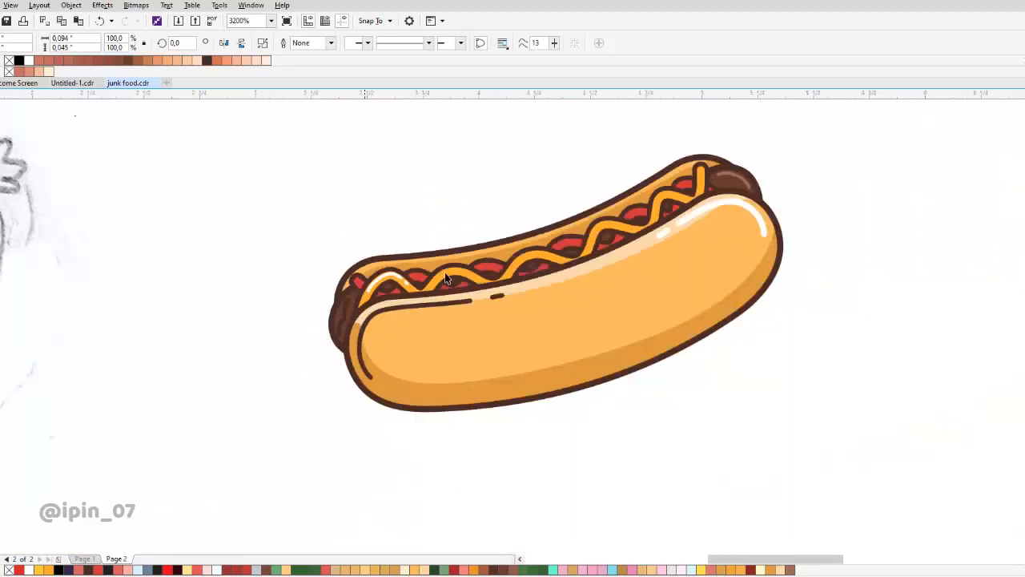
pyautogui.click(513, 221)
# - Delete the white highlight from the mustard's first wave
pyautogui.scroll(3, 385, 284)
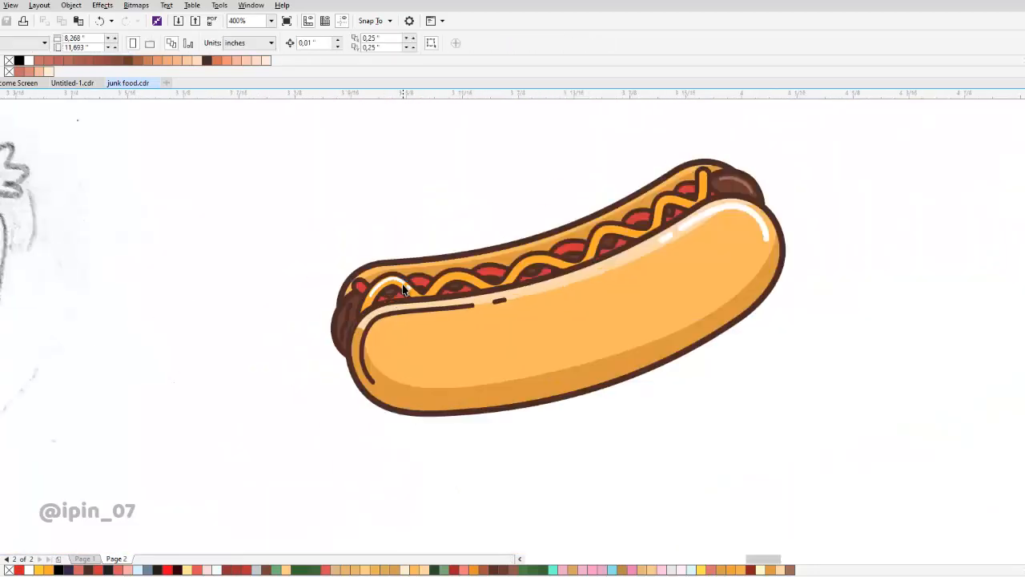
pyautogui.click(396, 276)
pyautogui.press('Delete')
pyautogui.scroll(-2, 374, 313)
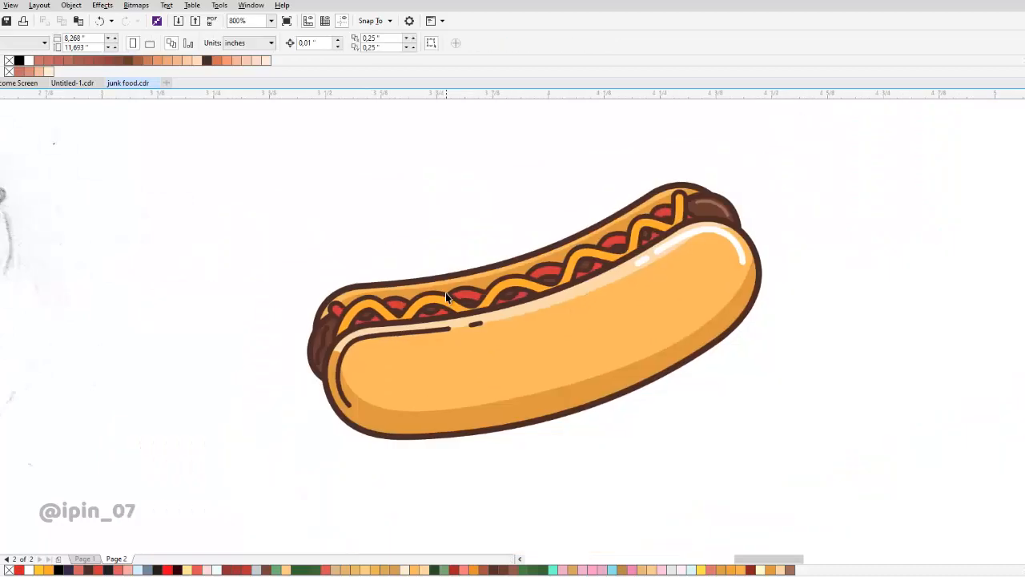
# - Convert the 0.75 pt wavy crease line on the sausage's left end from an outline to an object
pyautogui.moveTo(461, 361); pyautogui.dragTo(457, 326)
pyautogui.scroll(1, 384, 327)
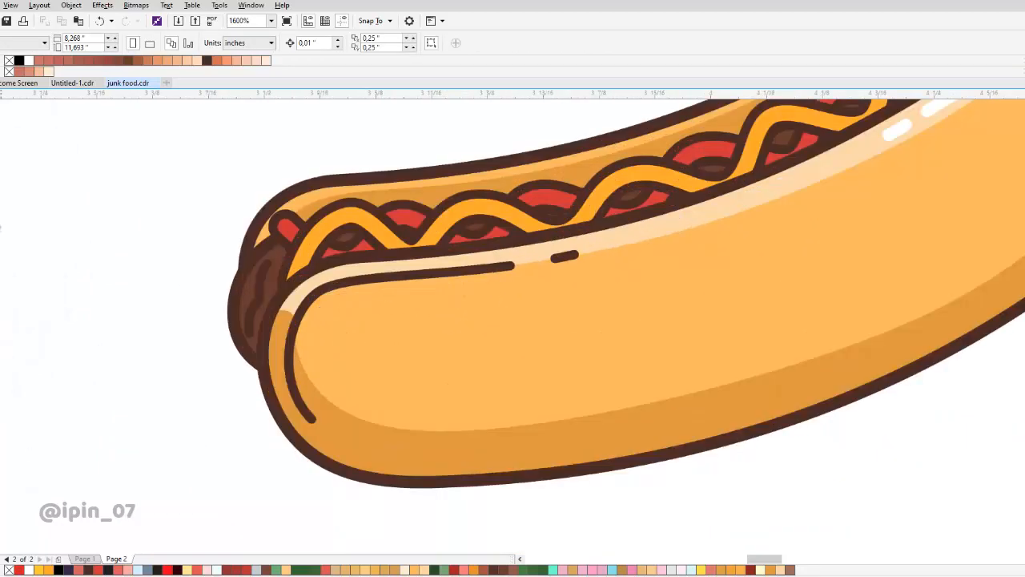
pyautogui.scroll(1, 266, 275)
pyautogui.click(265, 265)
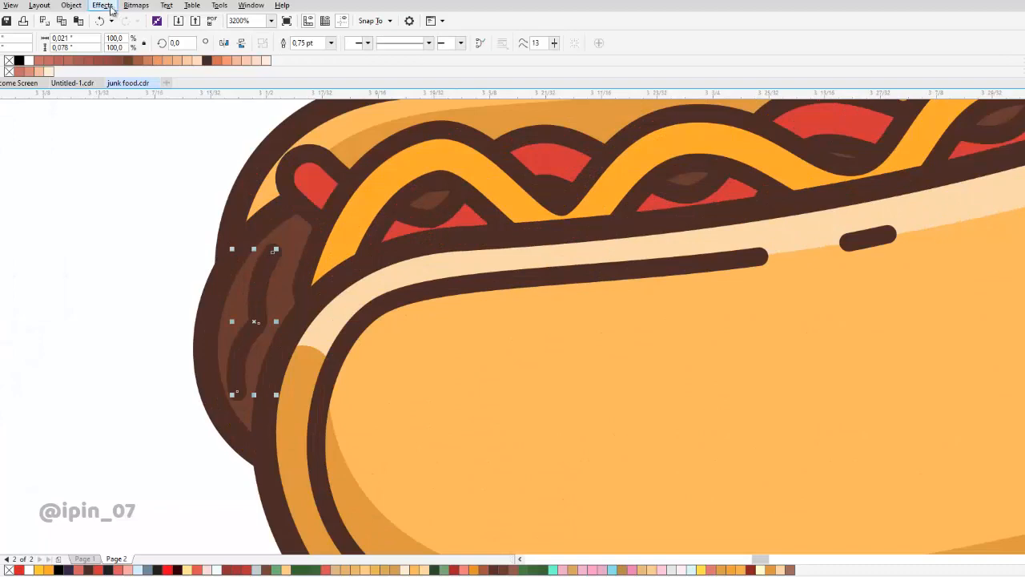
pyautogui.click(71, 5)
pyautogui.click(128, 251)
pyautogui.scroll(-2, 286, 320)
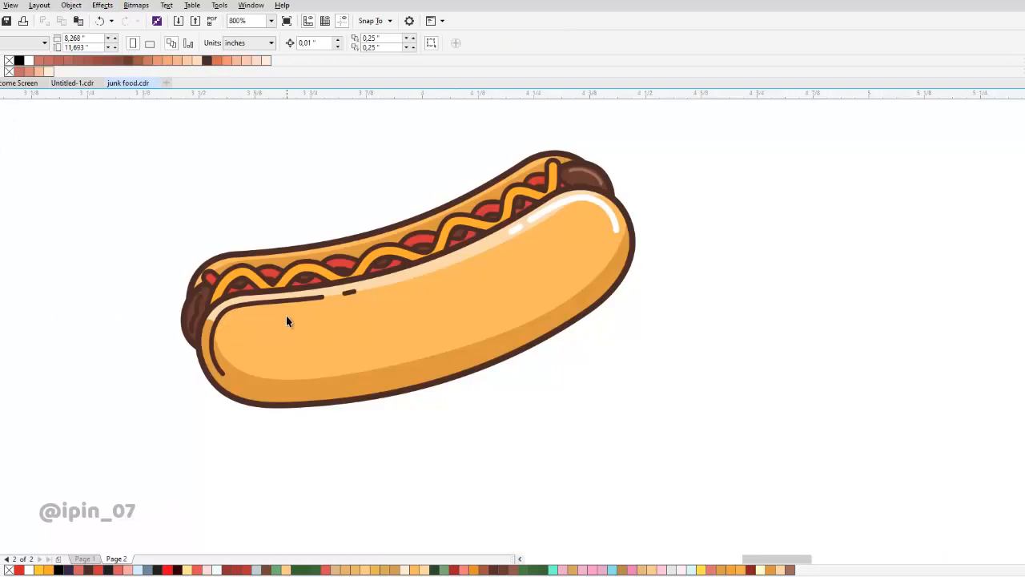
# - Select the sausage shape and convert its 1.0 pt outline to an object
pyautogui.moveTo(287, 316); pyautogui.dragTo(322, 290)
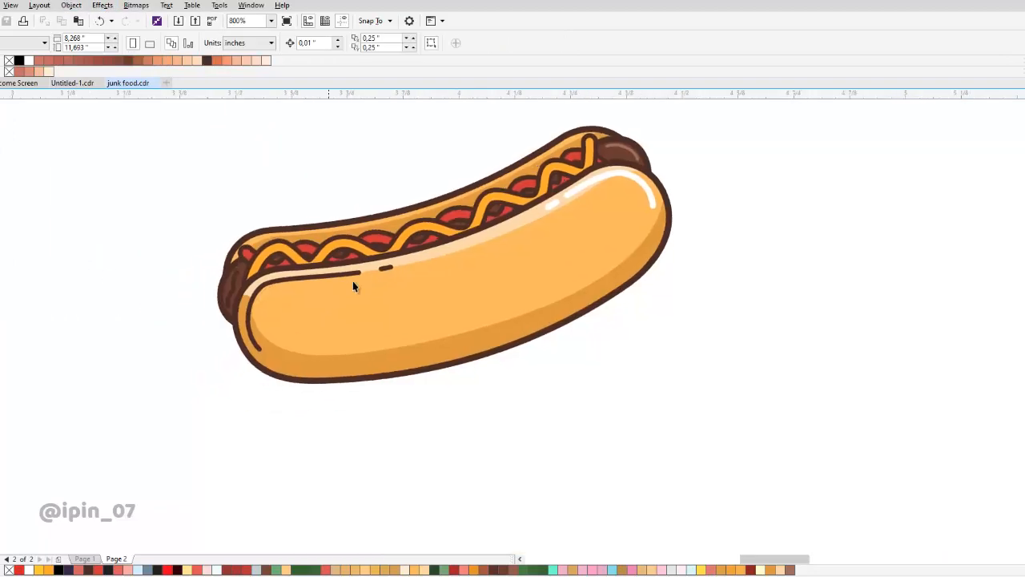
pyautogui.moveTo(458, 228); pyautogui.dragTo(427, 286)
pyautogui.scroll(-1, 409, 344)
pyautogui.scroll(2, 425, 299)
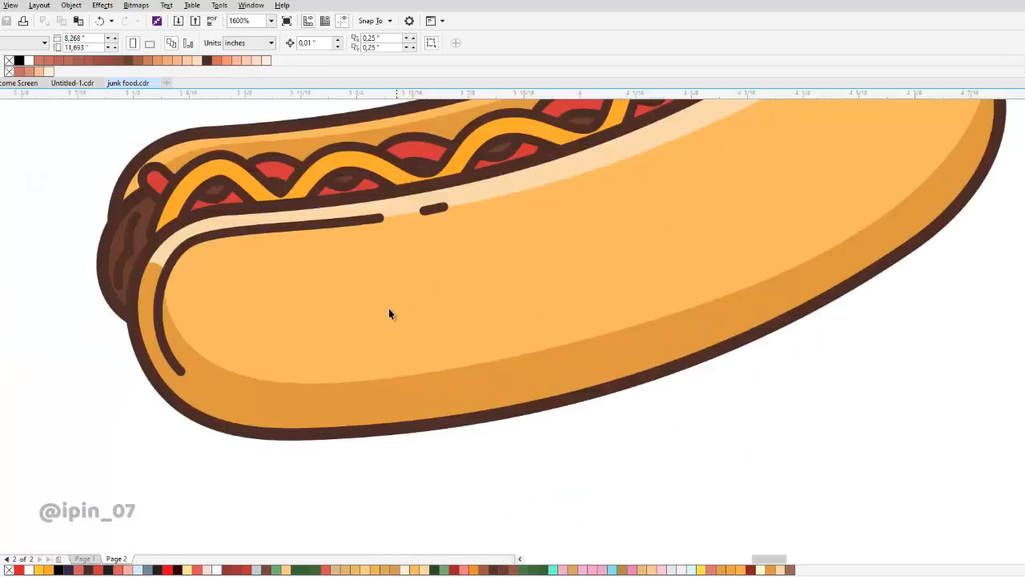
pyautogui.moveTo(192, 191); pyautogui.dragTo(110, 239)
pyautogui.hotkey('ctrl', 'z')
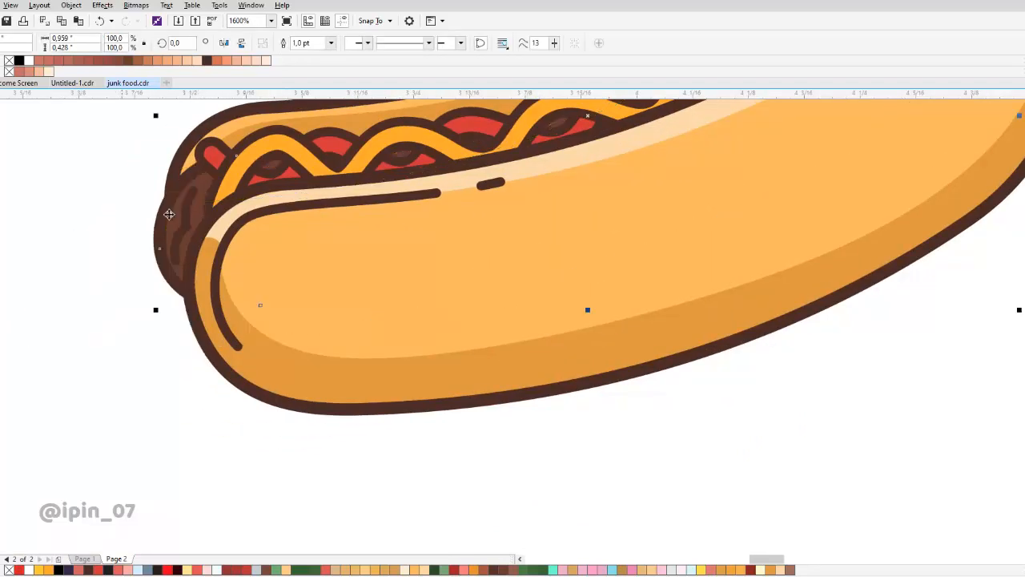
pyautogui.moveTo(167, 213); pyautogui.dragTo(177, 299)
pyautogui.click(71, 5)
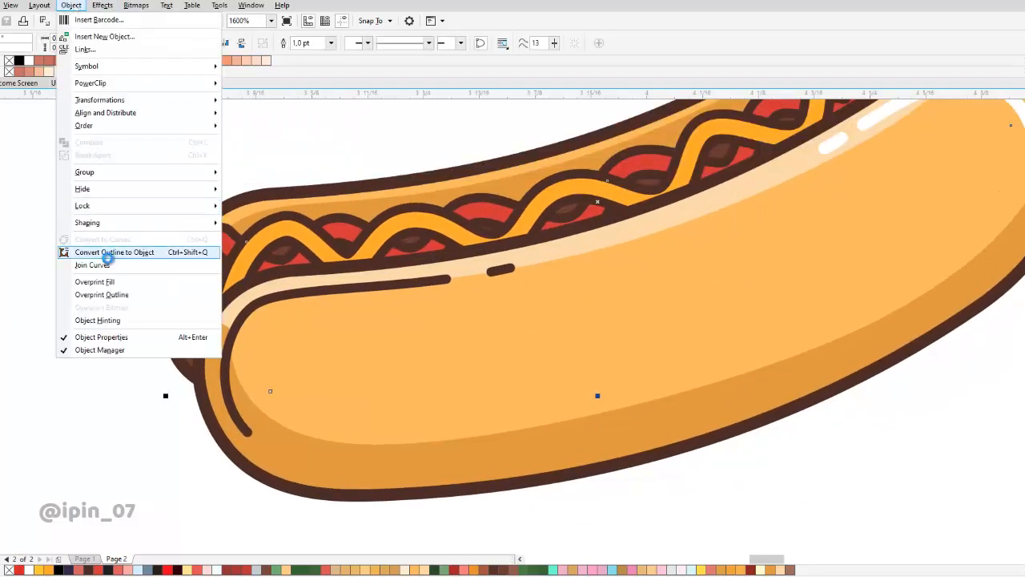
pyautogui.click(103, 256)
pyautogui.scroll(-1, 234, 272)
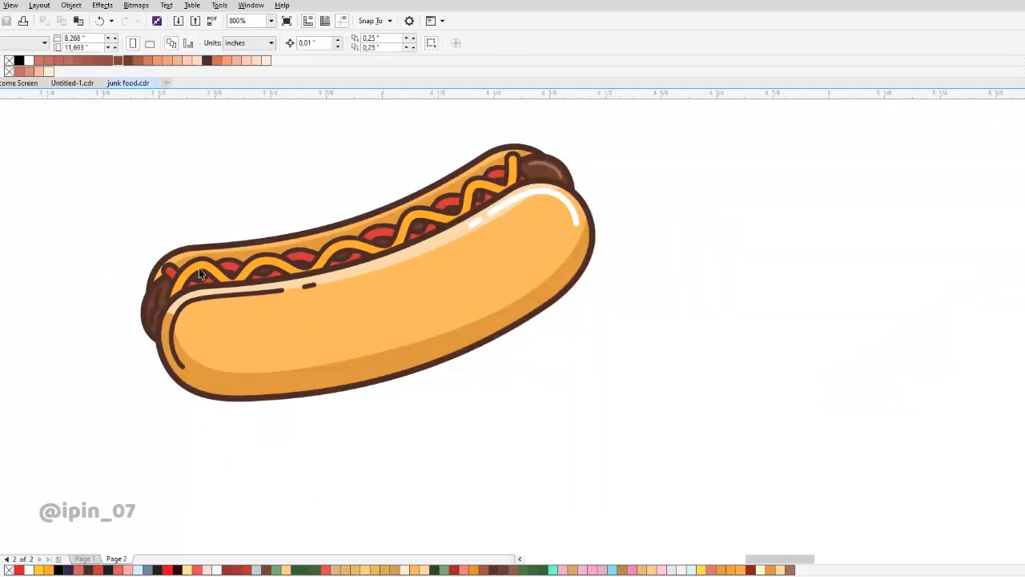
# - Draw eight small circles of varied sizes as speckles on the front bun, from its left end to past its middle
pyautogui.scroll(1, 539, 166)
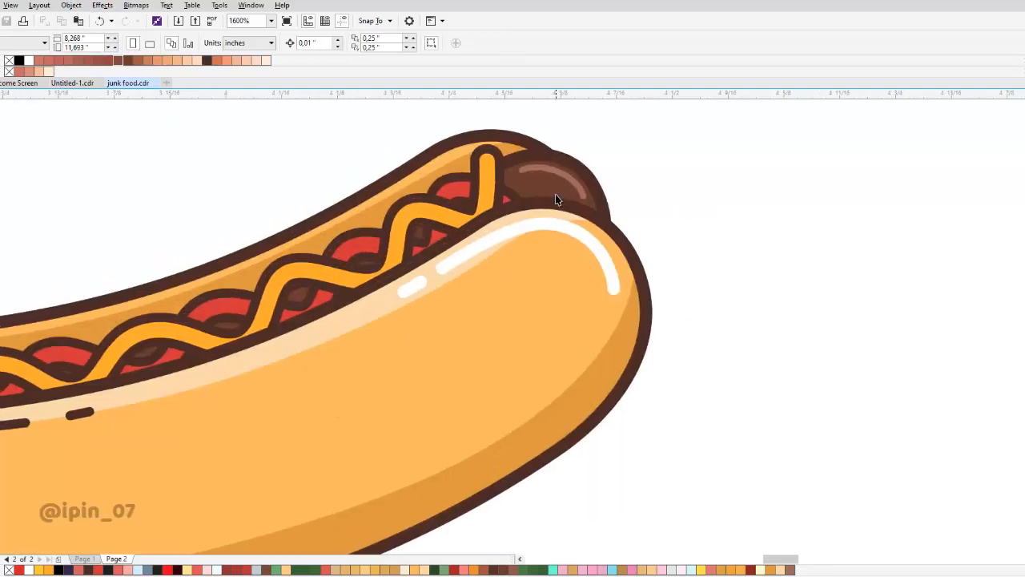
pyautogui.scroll(-1, 557, 204)
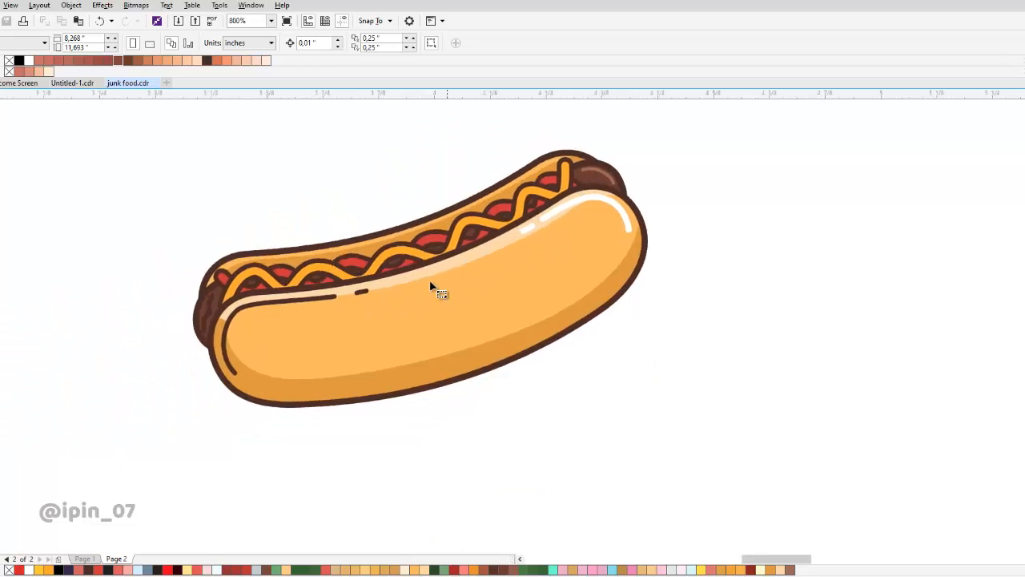
pyautogui.scroll(1, 355, 313)
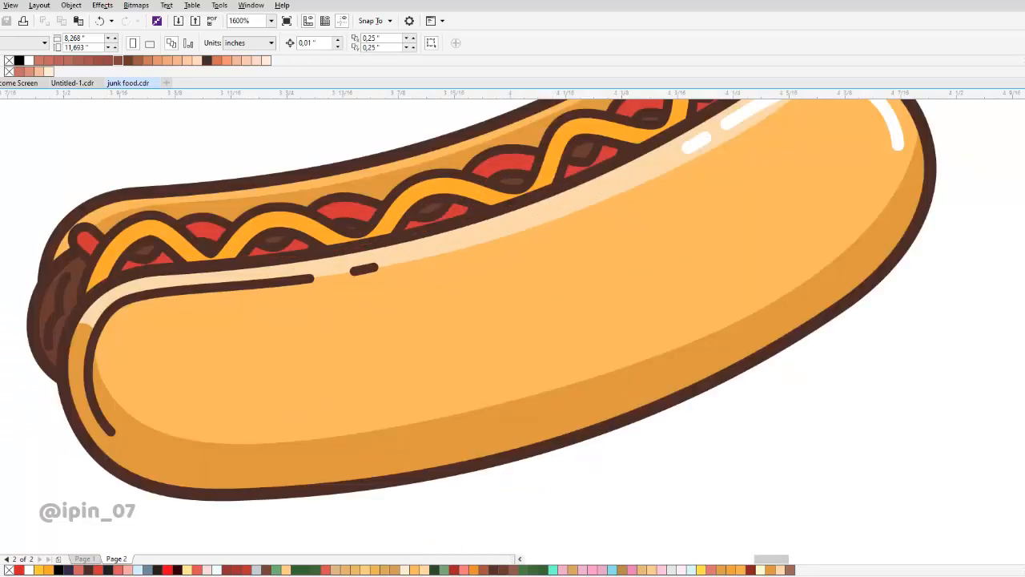
pyautogui.scroll(1, 128, 401)
pyautogui.press('F7')
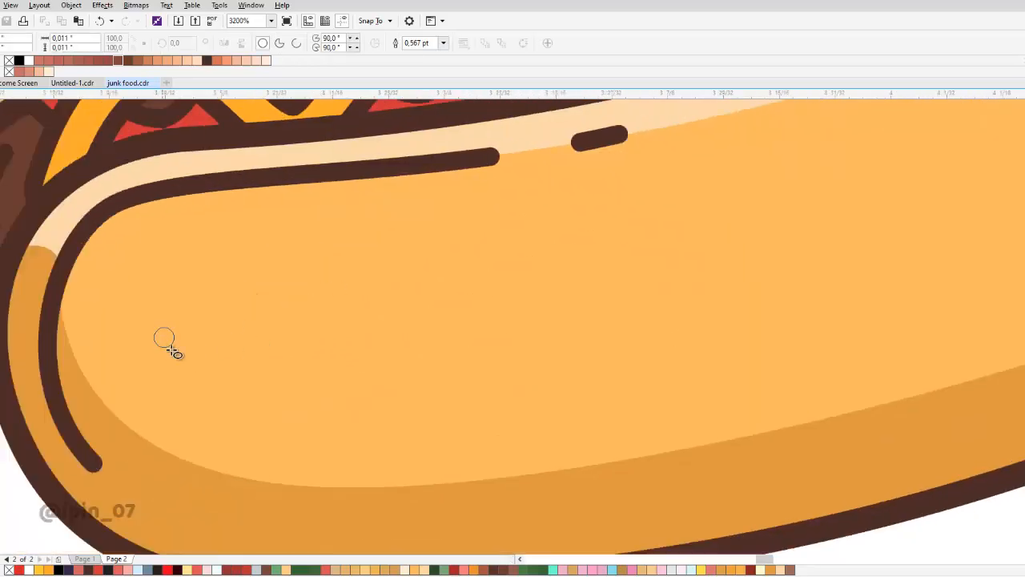
pyautogui.moveTo(170, 350); pyautogui.dragTo(172, 350)
pyautogui.moveTo(277, 353)
pyautogui.mouseDown()
pyautogui.moveTo(258, 285)
pyautogui.moveTo(281, 314)
pyautogui.mouseUp()
pyautogui.moveTo(356, 287); pyautogui.dragTo(337, 374)
pyautogui.moveTo(398, 285); pyautogui.dragTo(411, 301)
pyautogui.moveTo(536, 310)
pyautogui.mouseDown()
pyautogui.moveTo(323, 309)
pyautogui.moveTo(357, 313)
pyautogui.mouseUp()
pyautogui.moveTo(269, 381)
pyautogui.mouseDown()
pyautogui.moveTo(288, 414)
pyautogui.moveTo(302, 416)
pyautogui.mouseUp()
pyautogui.moveTo(389, 361); pyautogui.dragTo(343, 361)
pyautogui.scroll(-1, 419, 296)
pyautogui.moveTo(446, 283)
pyautogui.mouseDown()
pyautogui.moveTo(420, 295)
pyautogui.moveTo(440, 291)
pyautogui.mouseUp()
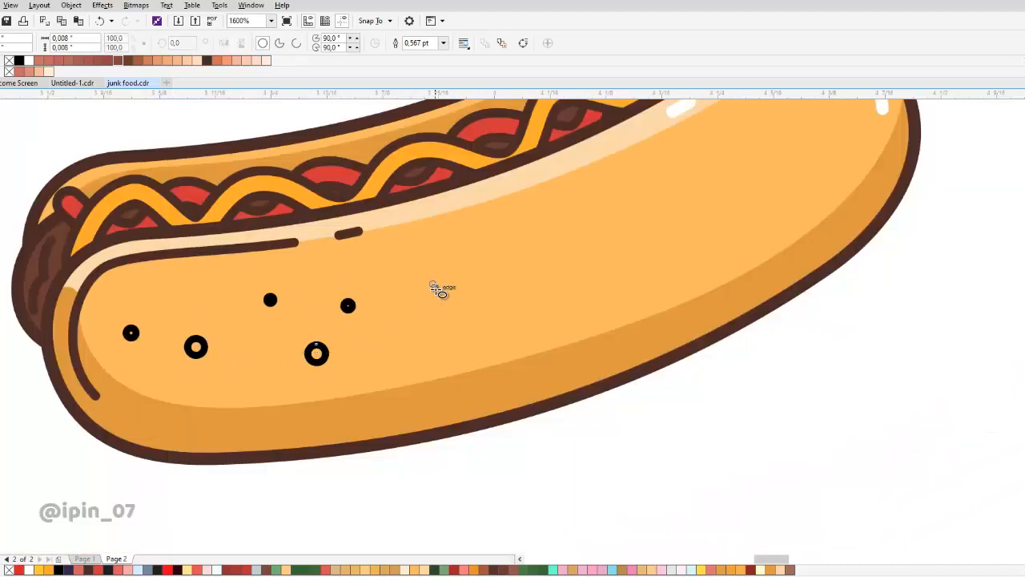
pyautogui.moveTo(483, 240); pyautogui.dragTo(498, 254)
pyautogui.moveTo(564, 210); pyautogui.dragTo(573, 218)
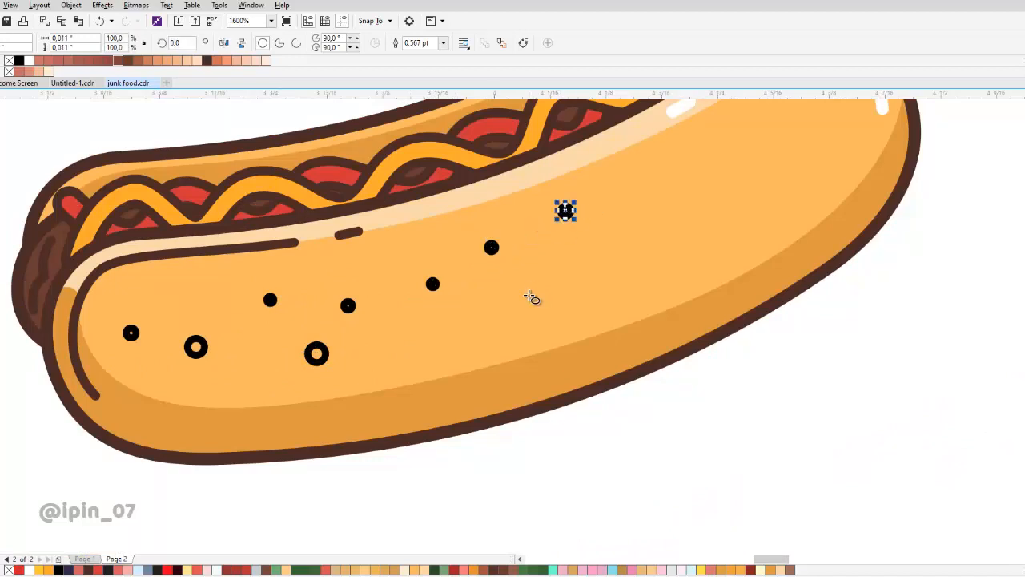
# - Add eight more small speckle circles to the front bun, scattered toward its right end and along its lower edge
pyautogui.moveTo(526, 290); pyautogui.dragTo(540, 304)
pyautogui.scroll(1, 600, 252)
pyautogui.hscroll(-1, 600, 251)
pyautogui.moveTo(590, 248); pyautogui.dragTo(604, 262)
pyautogui.moveTo(668, 204); pyautogui.dragTo(684, 219)
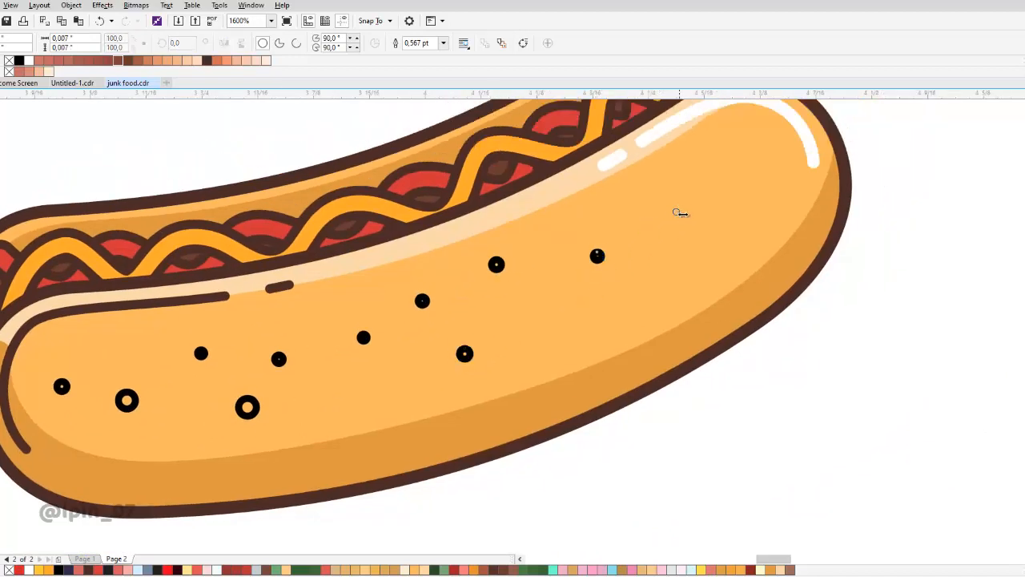
pyautogui.moveTo(666, 254); pyautogui.dragTo(681, 269)
pyautogui.moveTo(723, 166); pyautogui.dragTo(761, 227)
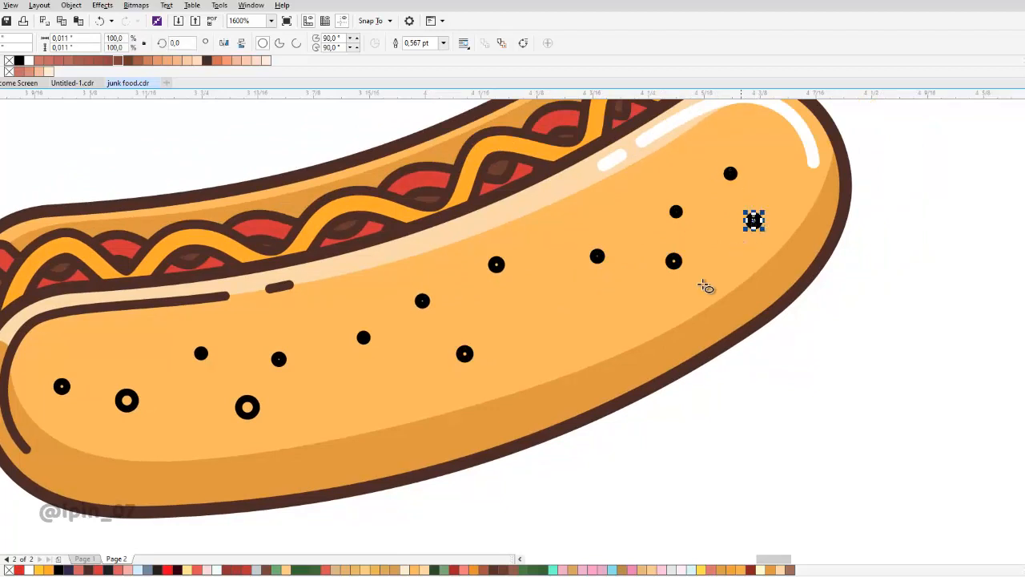
pyautogui.moveTo(601, 341); pyautogui.dragTo(616, 356)
pyautogui.moveTo(388, 405); pyautogui.dragTo(402, 420)
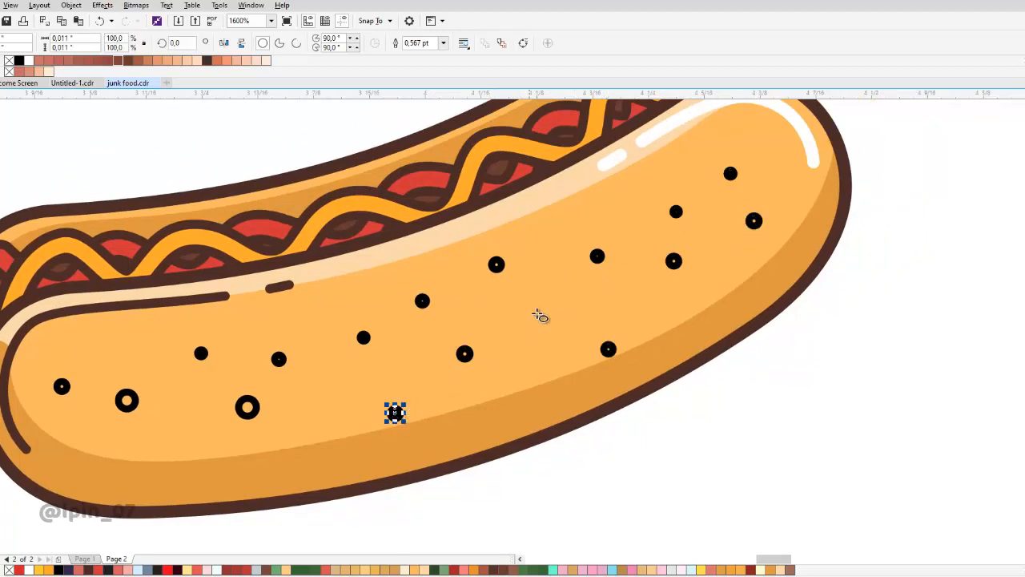
# - Select all the speckle circles on the front bun, fill them with a darker orange and remove their outlines
pyautogui.scroll(-2, 527, 308)
pyautogui.scroll(1, 577, 337)
pyautogui.moveTo(751, 390); pyautogui.dragTo(467, 208)
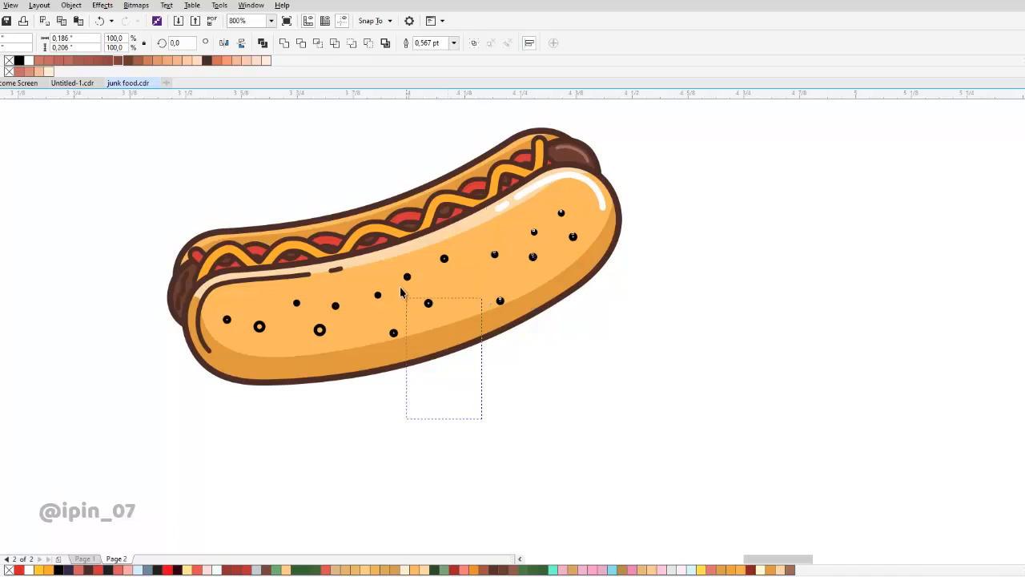
pyautogui.moveTo(372, 253); pyautogui.dragTo(371, 251)
pyautogui.moveTo(349, 429); pyautogui.dragTo(320, 330)
pyautogui.scroll(1, 326, 329)
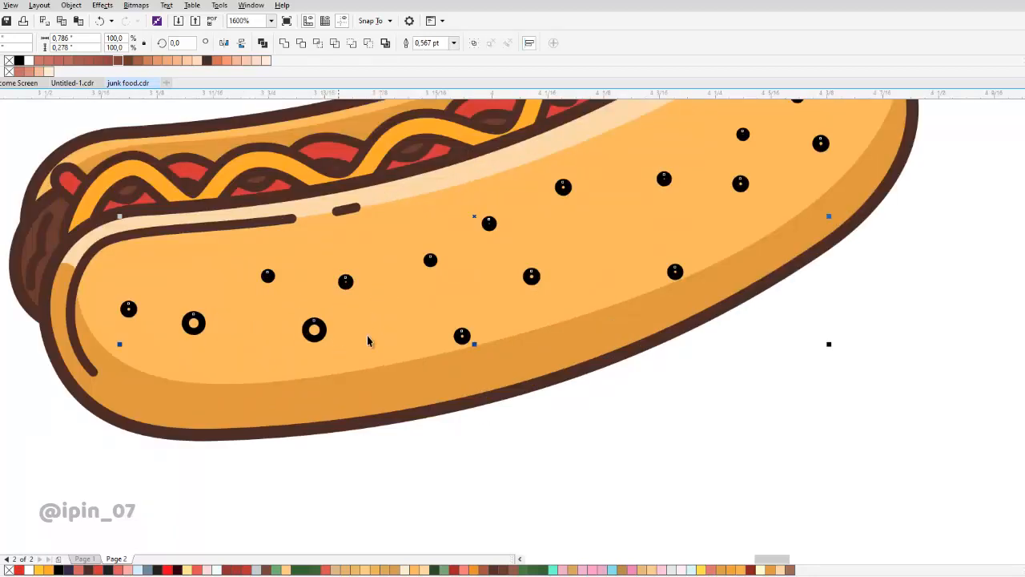
pyautogui.click(454, 43)
pyautogui.click(438, 54)
pyautogui.scroll(-2, 372, 339)
pyautogui.click(522, 317)
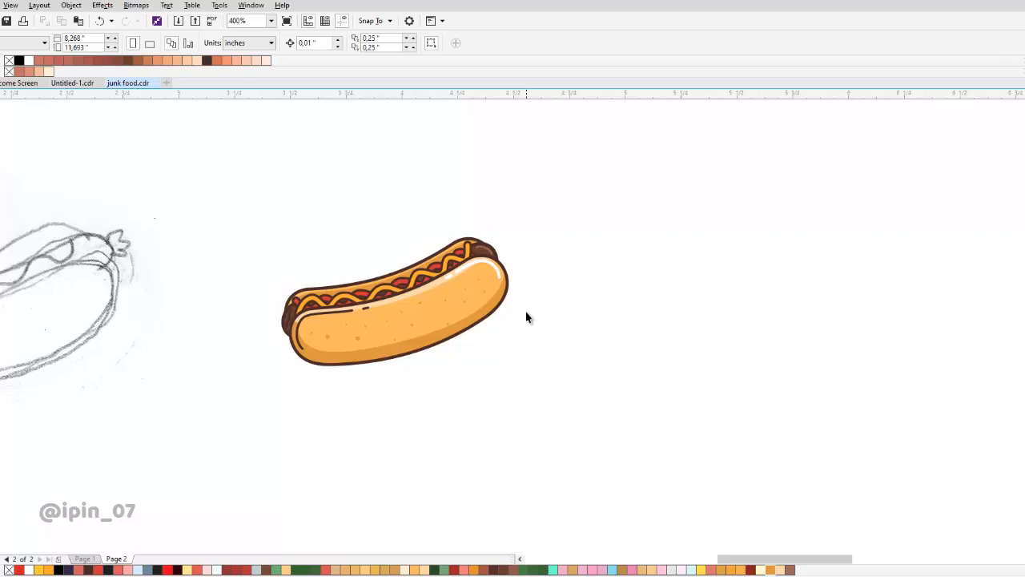
pyautogui.scroll(-2, 526, 313)
pyautogui.scroll(2, 489, 286)
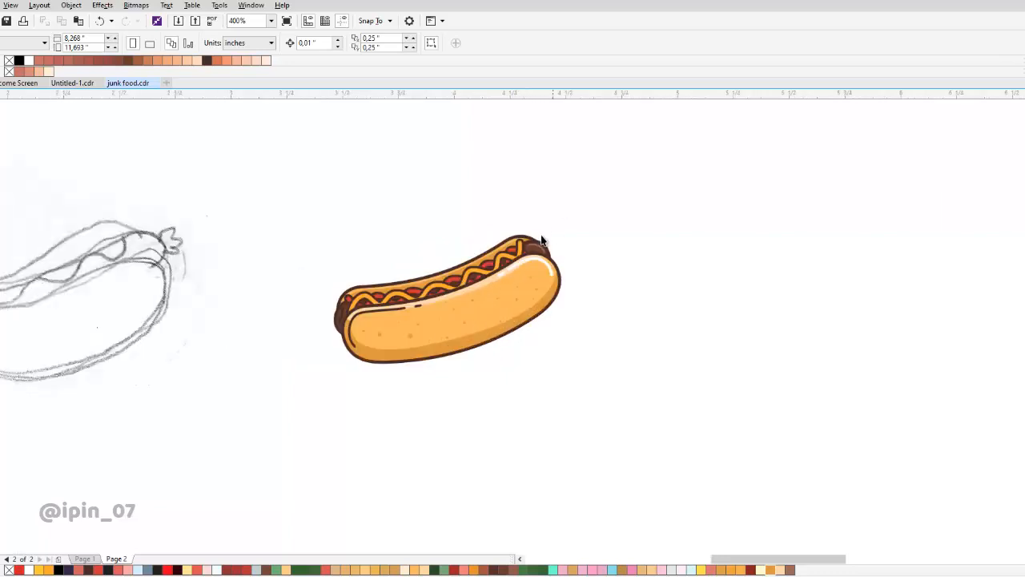
pyautogui.moveTo(382, 305); pyautogui.dragTo(277, 360)
pyautogui.scroll(4, 519, 256)
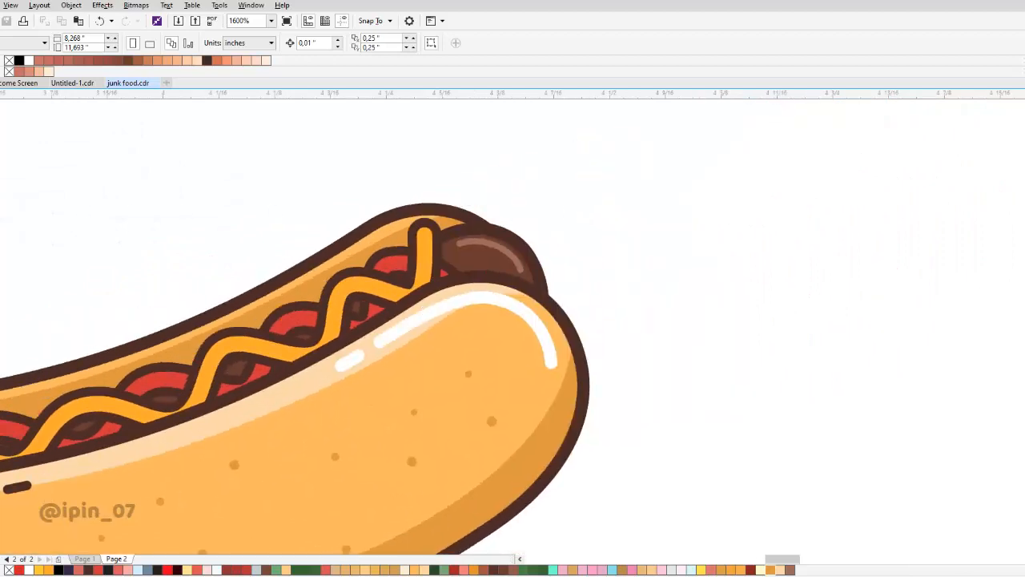
# - Draw a closed three-lobed outline, about 0.088 by 0.098 inch, at the sausage's upper end as its tied tip
pyautogui.scroll(2, 542, 206)
pyautogui.scroll(2, 550, 213)
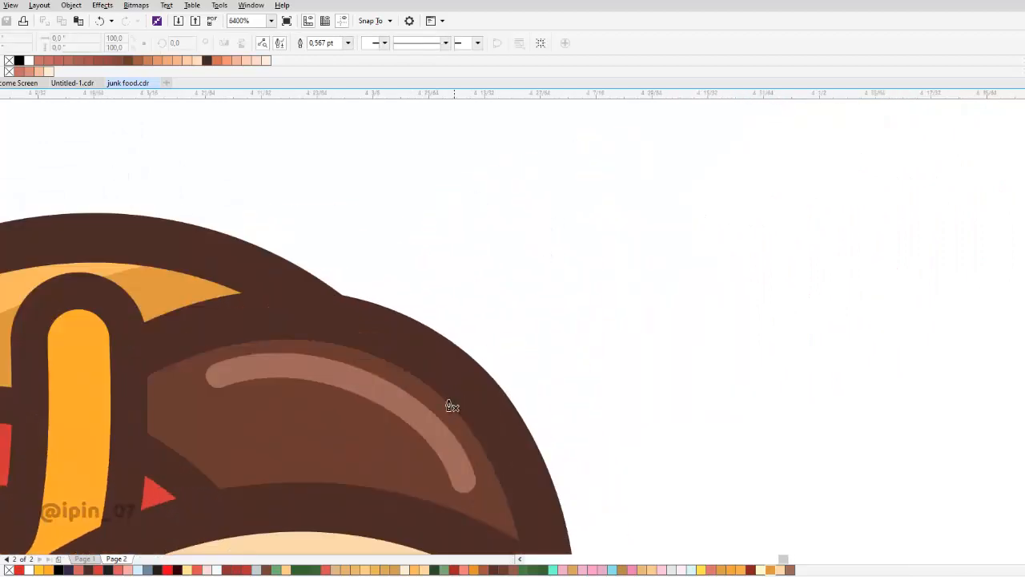
pyautogui.moveTo(435, 231); pyautogui.dragTo(436, 283)
pyautogui.moveTo(428, 199); pyautogui.dragTo(437, 190)
pyautogui.moveTo(555, 195); pyautogui.dragTo(599, 239)
pyautogui.click(588, 309)
pyautogui.moveTo(694, 294); pyautogui.dragTo(593, 235)
pyautogui.moveTo(629, 270); pyautogui.dragTo(660, 330)
pyautogui.moveTo(653, 349); pyautogui.dragTo(650, 270)
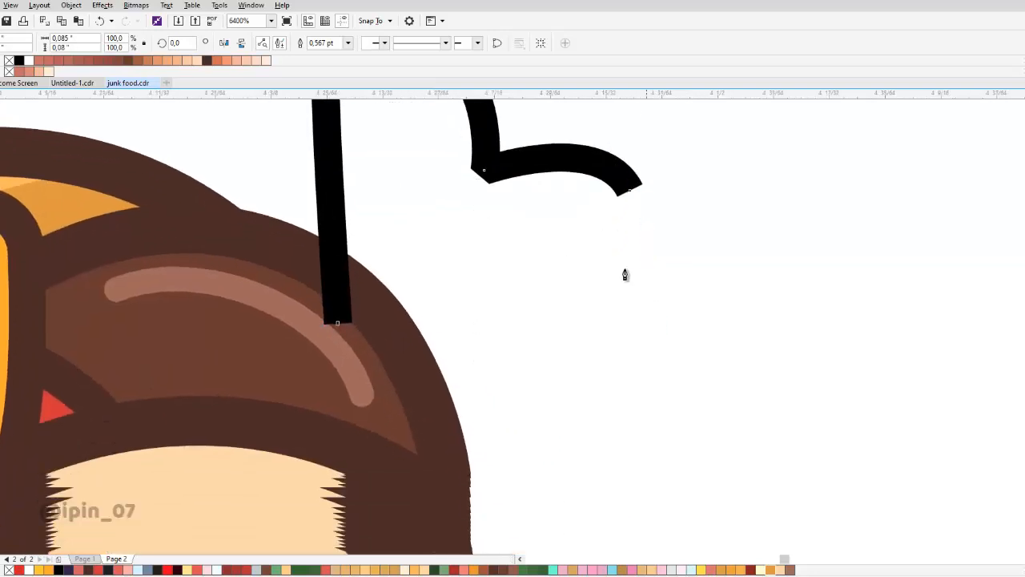
pyautogui.hotkey('ctrl', 'z')
pyautogui.moveTo(614, 190); pyautogui.dragTo(645, 232)
pyautogui.click(602, 302)
pyautogui.moveTo(623, 330); pyautogui.dragTo(650, 324)
pyautogui.click(347, 233)
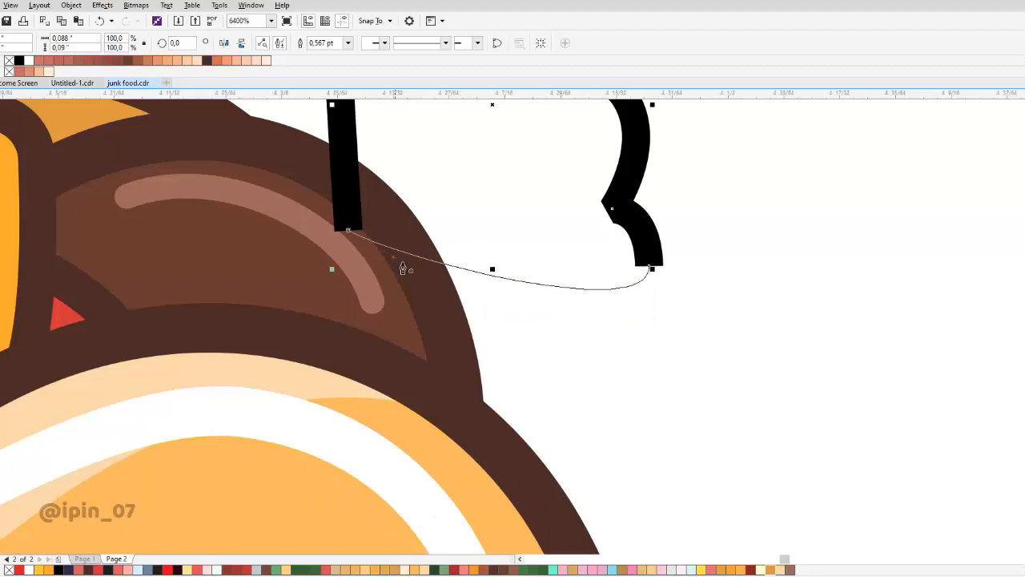
# - Reshape the sharp upper corner of the tied-tip outline into a smooth curve
pyautogui.scroll(-2, 492, 310)
pyautogui.press('space')
pyautogui.scroll(2, 503, 288)
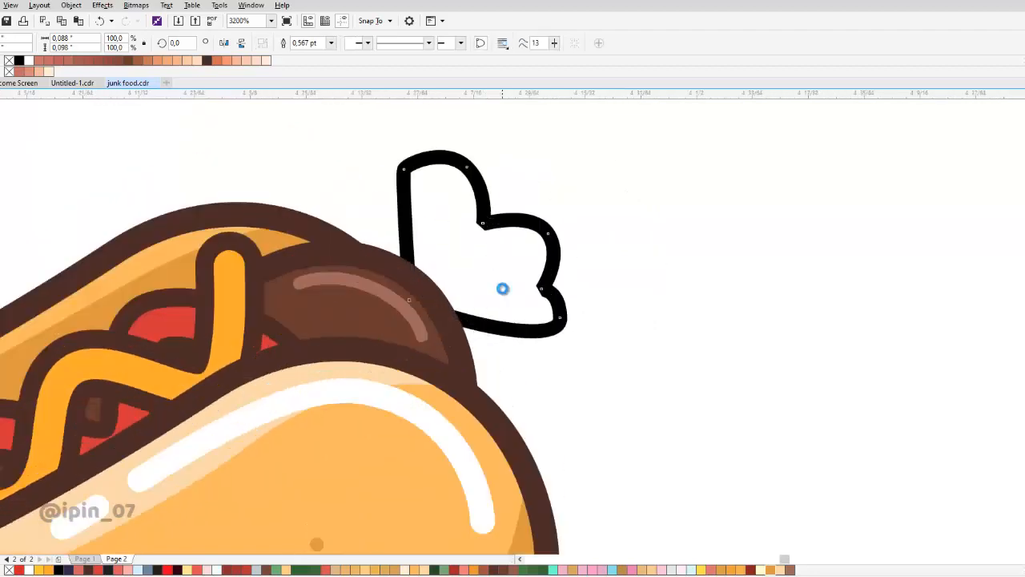
pyautogui.scroll(-1, 473, 329)
pyautogui.click(454, 273)
pyautogui.press('F10')
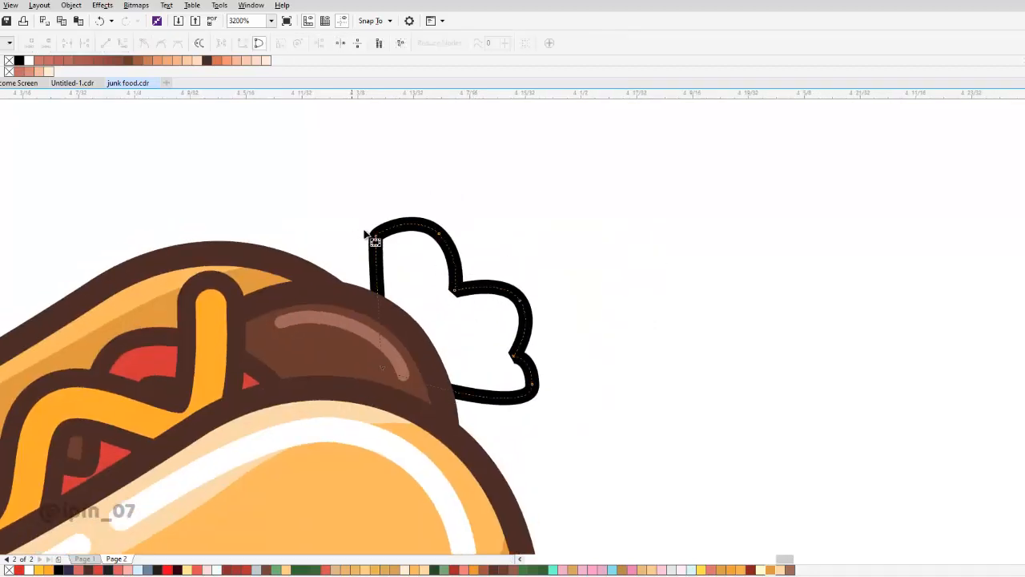
pyautogui.scroll(1, 373, 236)
pyautogui.moveTo(359, 235); pyautogui.dragTo(372, 230)
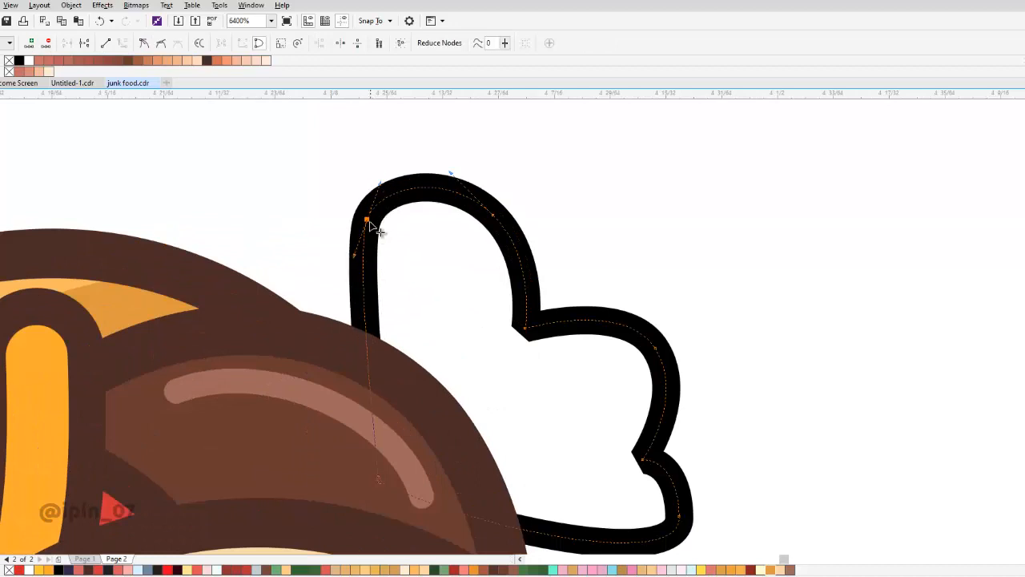
pyautogui.scroll(-1, 377, 256)
pyautogui.press('space')
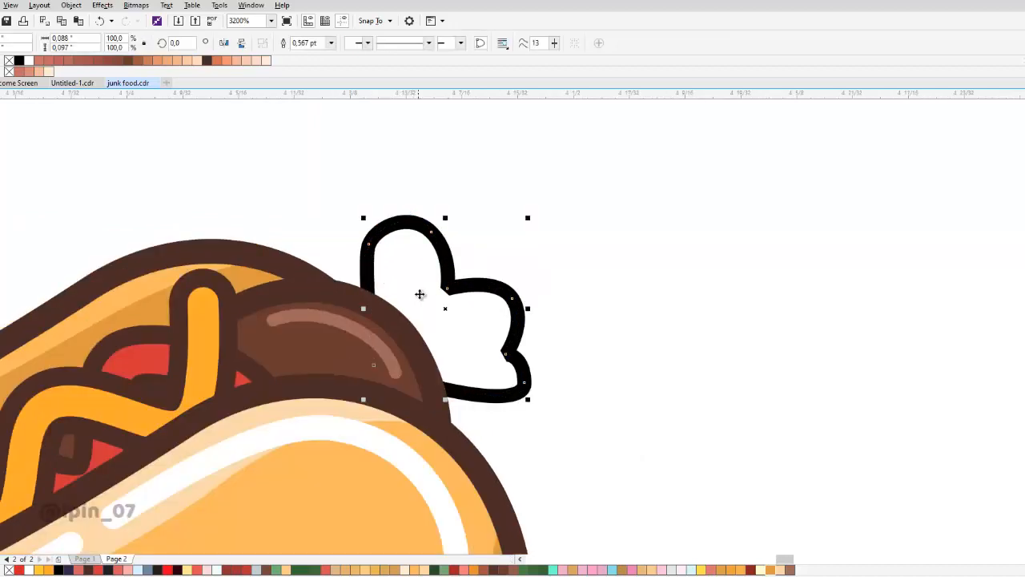
# - Scale the tied-tip shape down to 82.6% and fit it against the sausage's end
pyautogui.press('F12')
pyautogui.click(473, 300)
pyautogui.click(494, 404)
pyautogui.press('Left')
pyautogui.moveTo(520, 219); pyautogui.dragTo(508, 233)
pyautogui.moveTo(471, 339); pyautogui.dragTo(461, 342)
# - Give the tied-tip shape a 1.0 pt dark brown outline and the sausage's brown fill
pyautogui.click(331, 43)
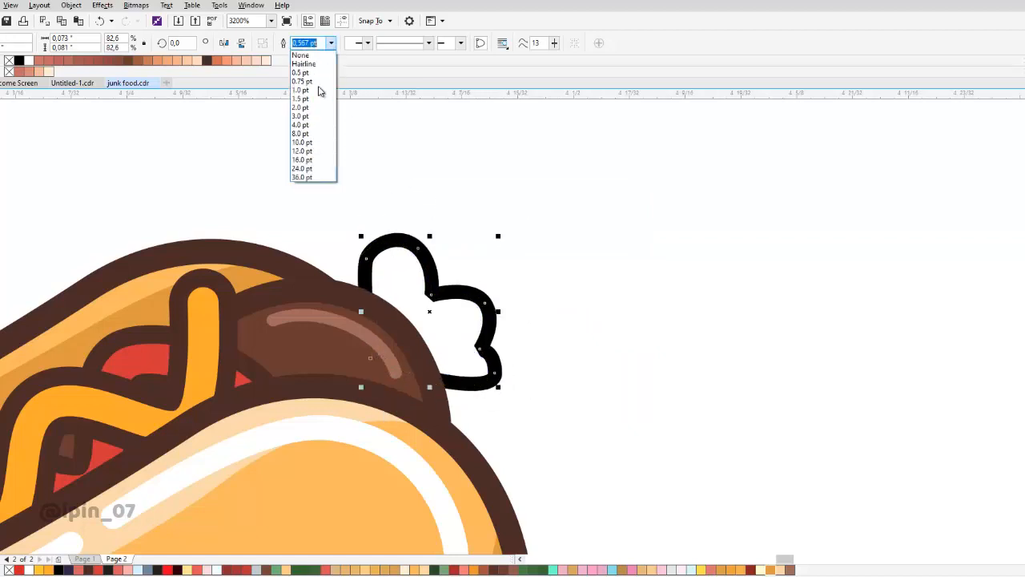
pyautogui.click(301, 89)
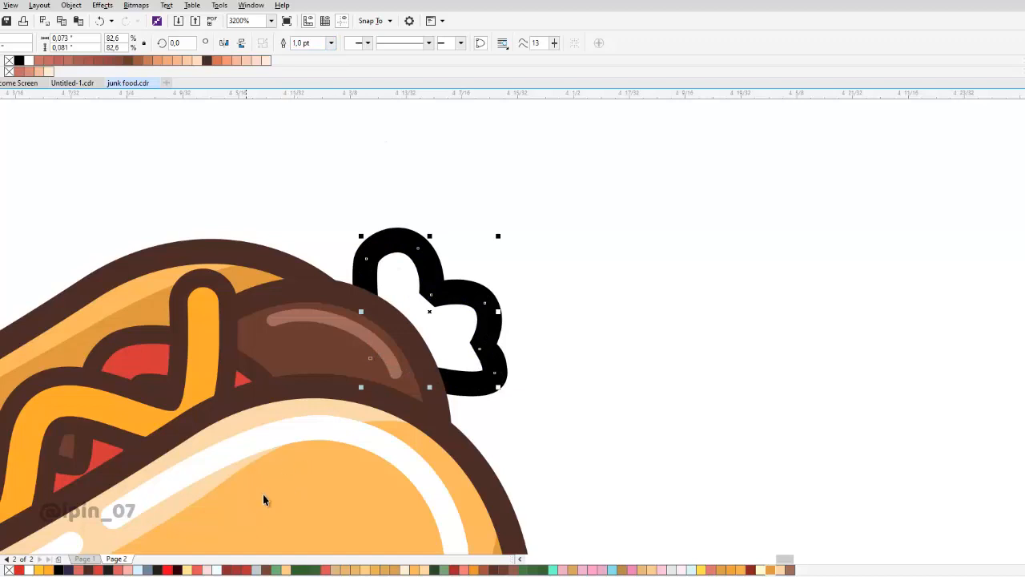
pyautogui.rightClick(89, 570)
pyautogui.click(494, 570)
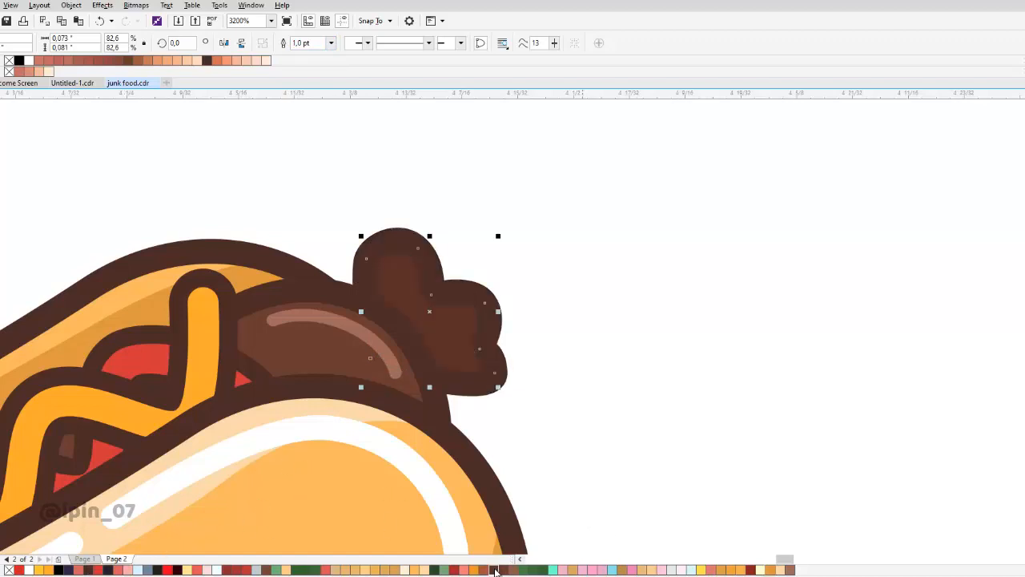
pyautogui.click(501, 570)
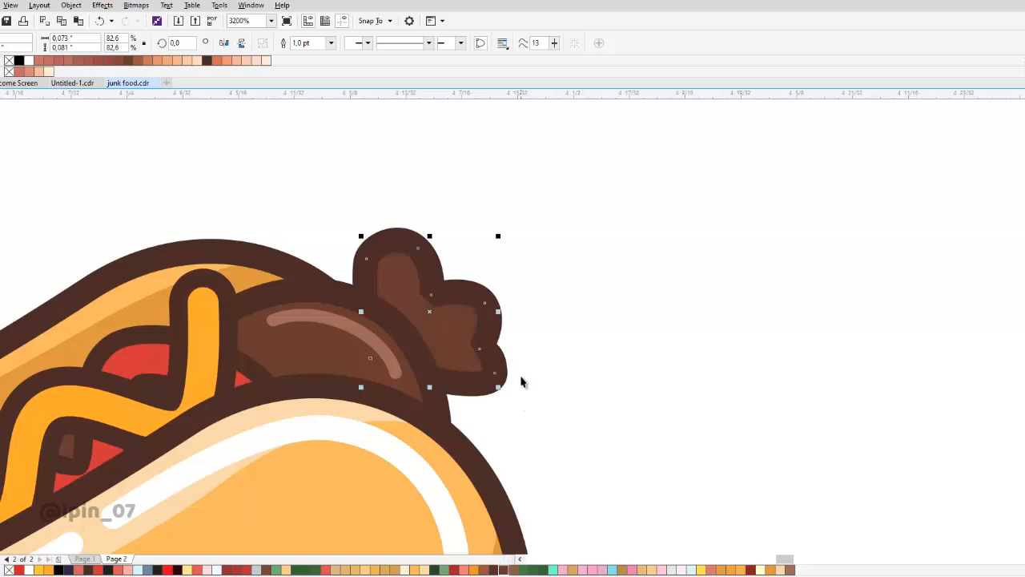
# - Convert the tied tip's outline to an object
pyautogui.scroll(-3, 521, 382)
pyautogui.scroll(3, 607, 334)
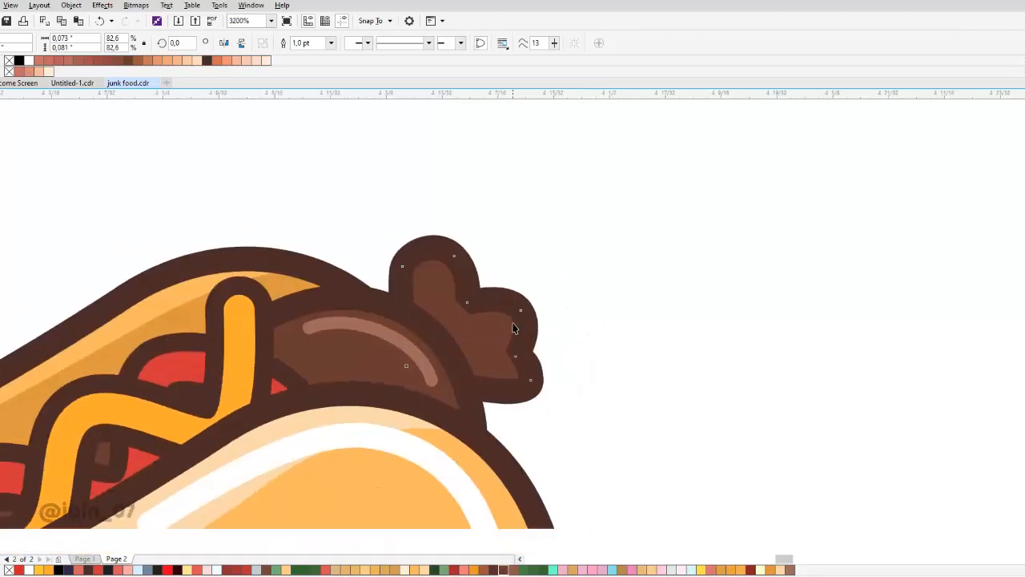
pyautogui.click(71, 4)
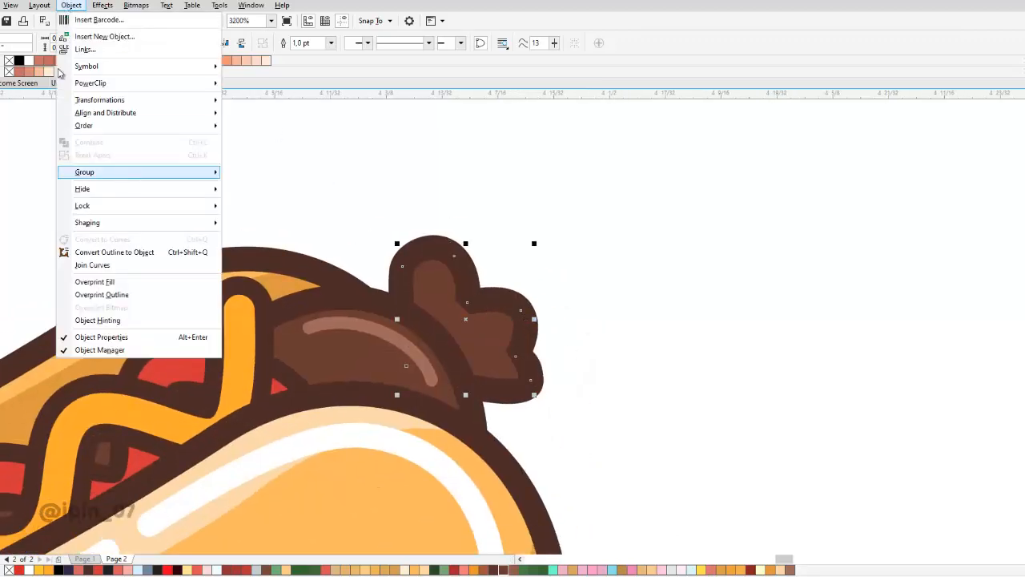
pyautogui.click(122, 253)
pyautogui.scroll(-3, 568, 320)
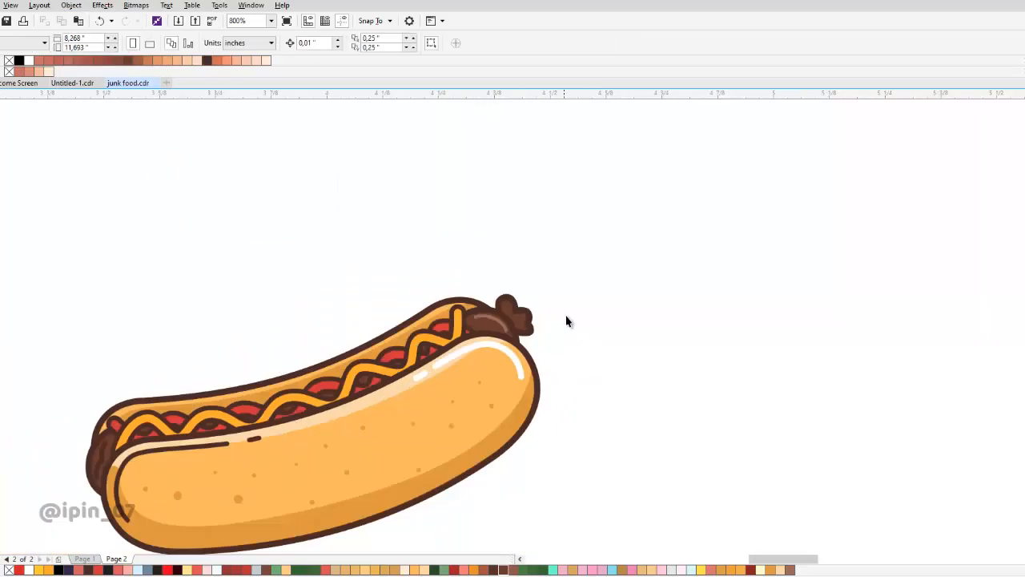
pyautogui.click(611, 276)
# - Select both the tied tip's fill and its converted outline and rotate them slightly
pyautogui.scroll(4, 549, 267)
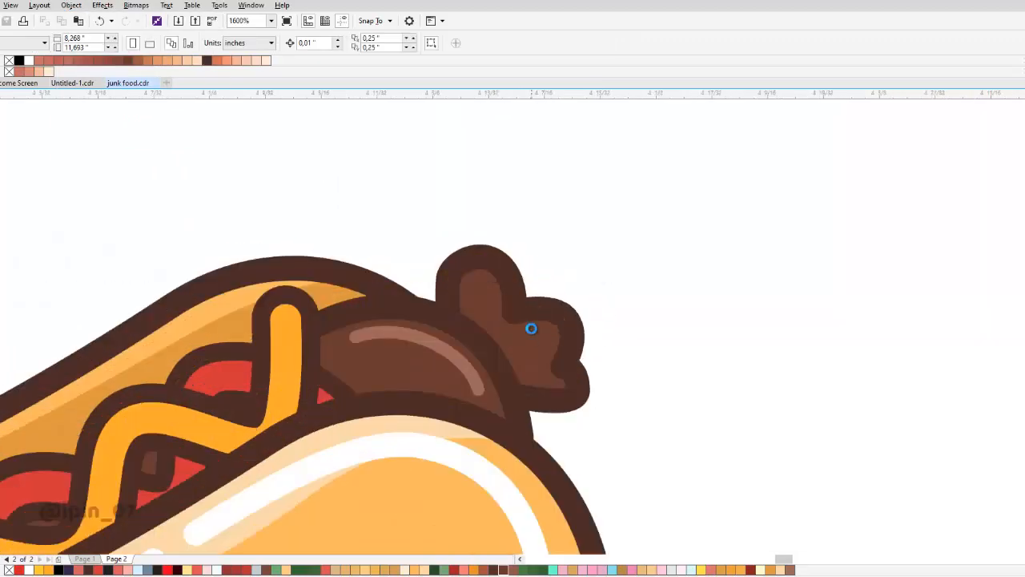
pyautogui.click(591, 312)
pyautogui.keyDown('shift'); pyautogui.click(610, 313); pyautogui.keyUp('shift')
pyautogui.moveTo(611, 311); pyautogui.dragTo(609, 330)
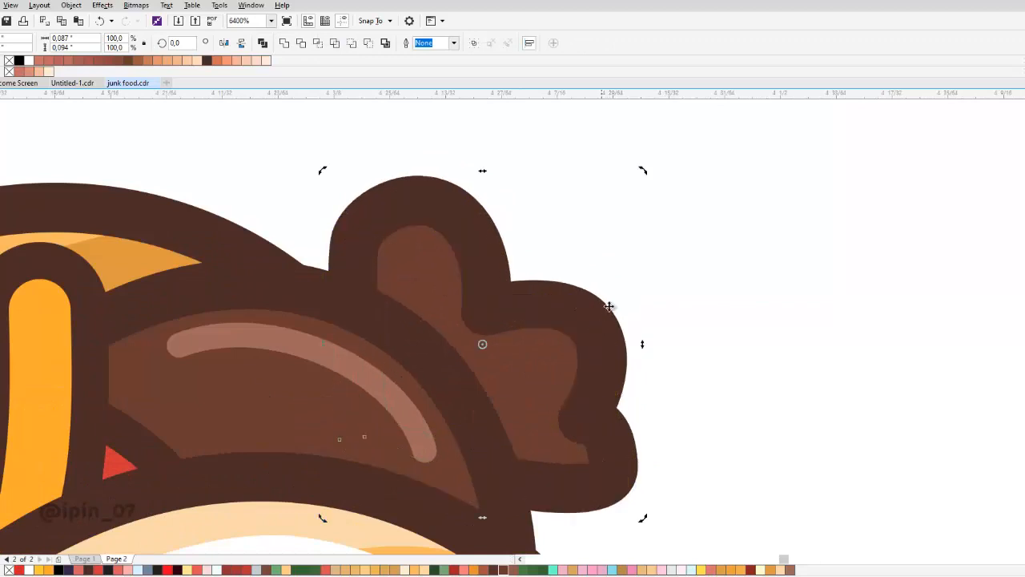
# - Refine the node on the tied tip's inner contour at the notch between its upper two lobes
pyautogui.press('F10')
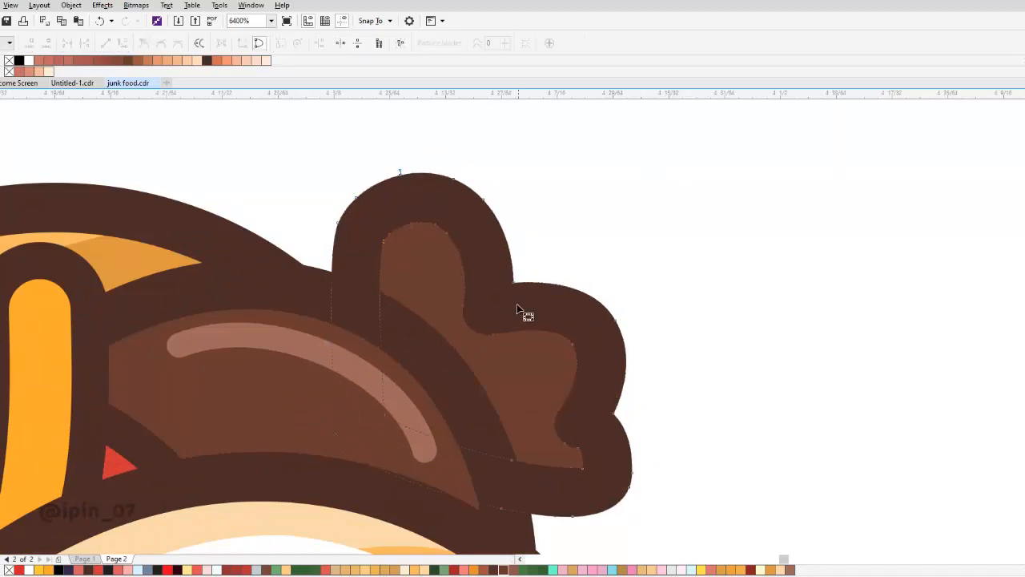
pyautogui.scroll(1, 484, 336)
pyautogui.click(480, 341)
pyautogui.scroll(-2, 459, 333)
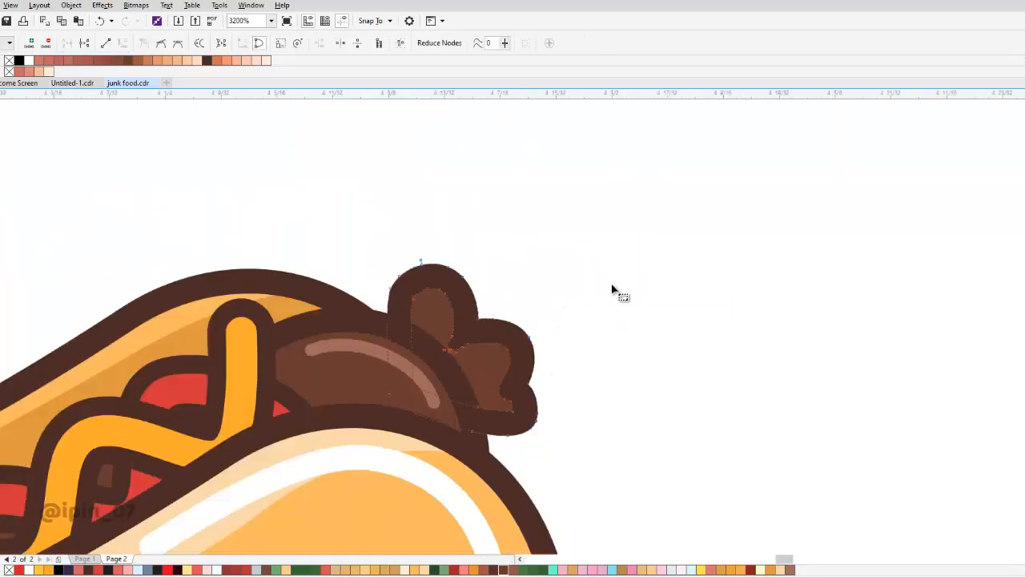
pyautogui.scroll(-2, 585, 291)
pyautogui.press('space')
pyautogui.click(617, 293)
pyautogui.scroll(-1, 622, 292)
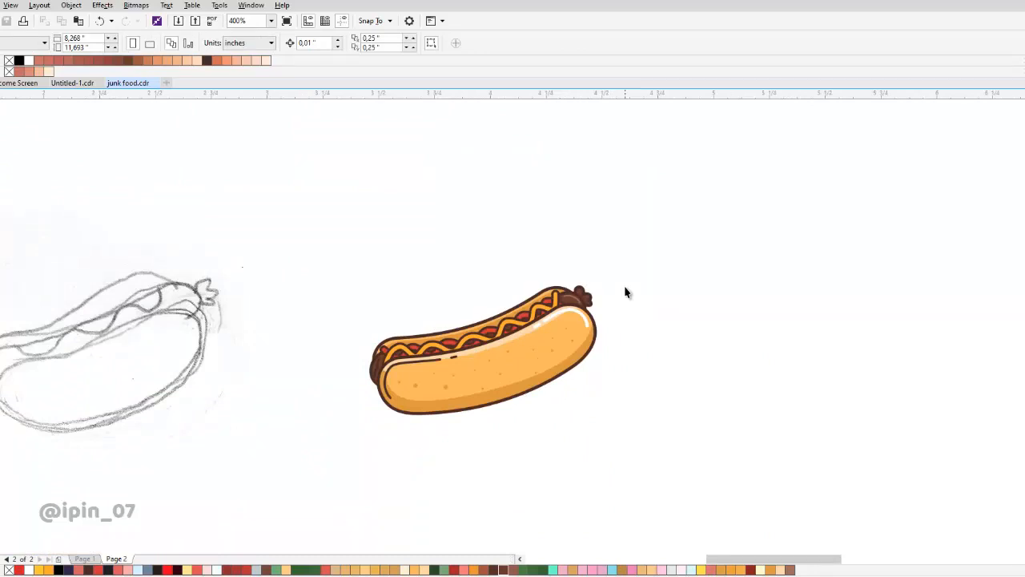
# - Select the whole hot dog artwork and convert its objects to curves
pyautogui.moveTo(668, 458); pyautogui.dragTo(338, 256)
pyautogui.scroll(1, 458, 373)
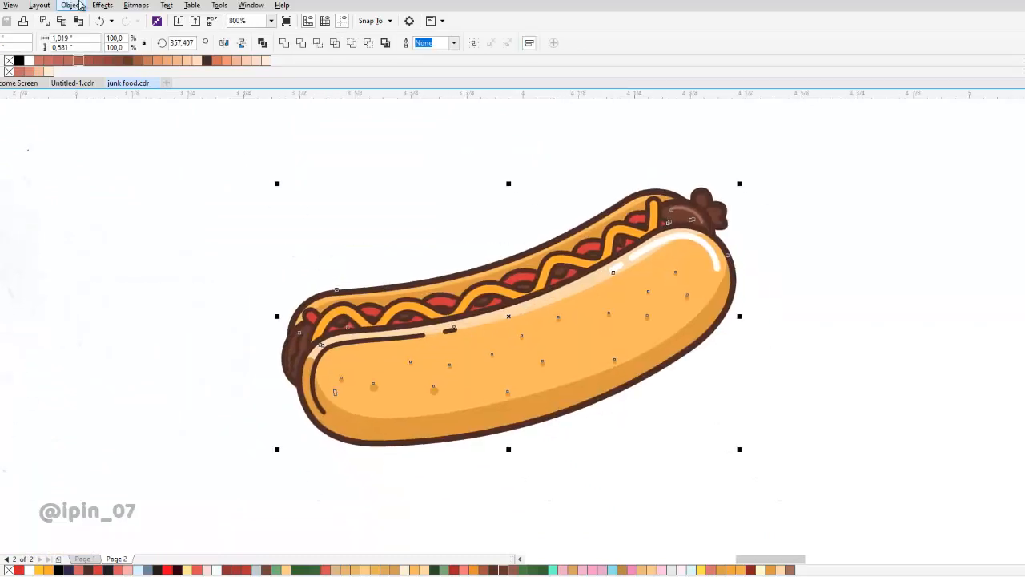
pyautogui.click(80, 6)
pyautogui.click(122, 240)
pyautogui.click(376, 234)
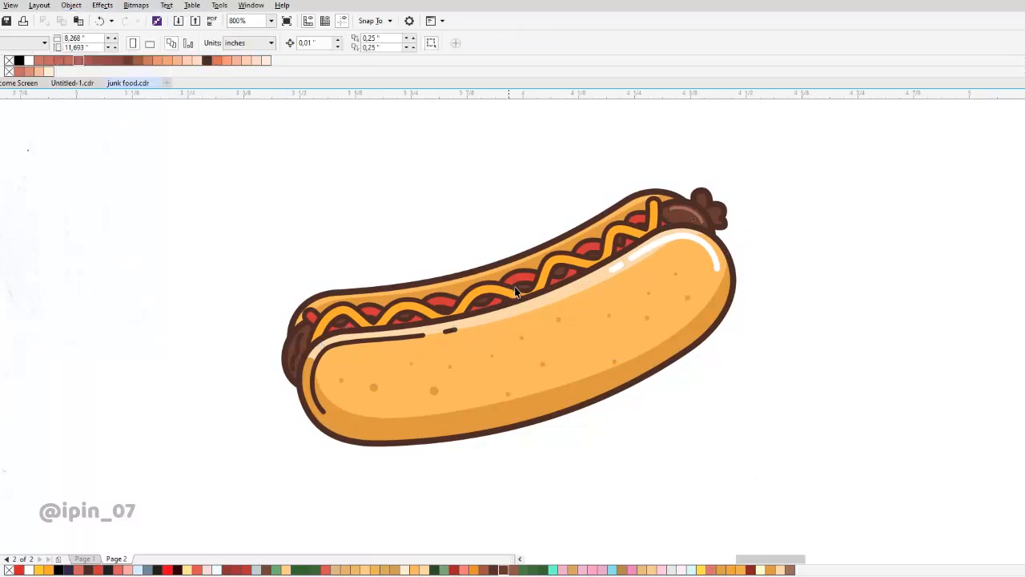
# - Group all the parts of the hot dog artwork
pyautogui.click(451, 331)
pyautogui.scroll(1, 606, 270)
pyautogui.scroll(-2, 597, 320)
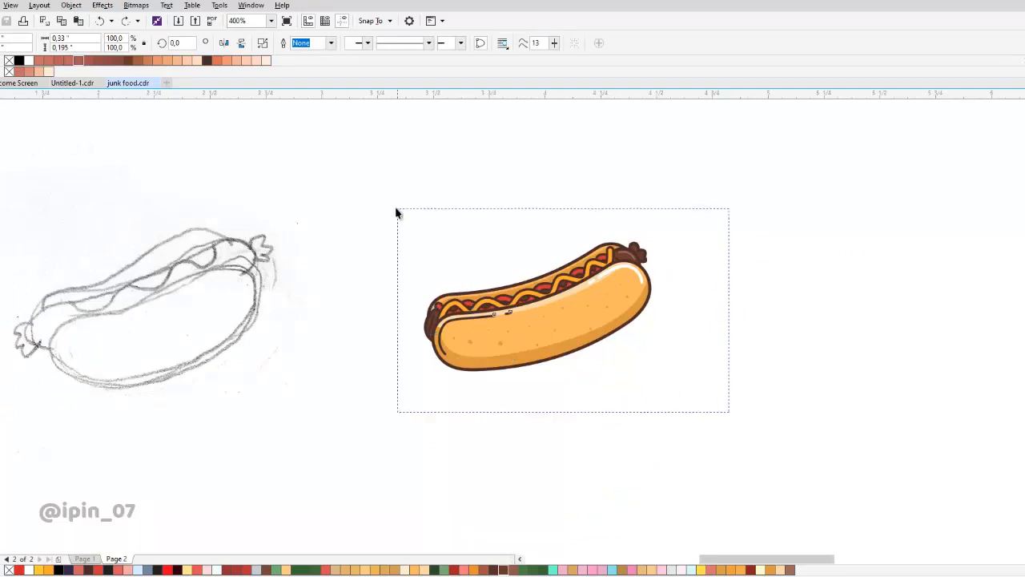
pyautogui.moveTo(396, 209); pyautogui.dragTo(392, 191)
pyautogui.moveTo(505, 188); pyautogui.dragTo(514, 207)
pyautogui.hotkey('ctrl', 'g')
pyautogui.moveTo(620, 286); pyautogui.dragTo(634, 277)
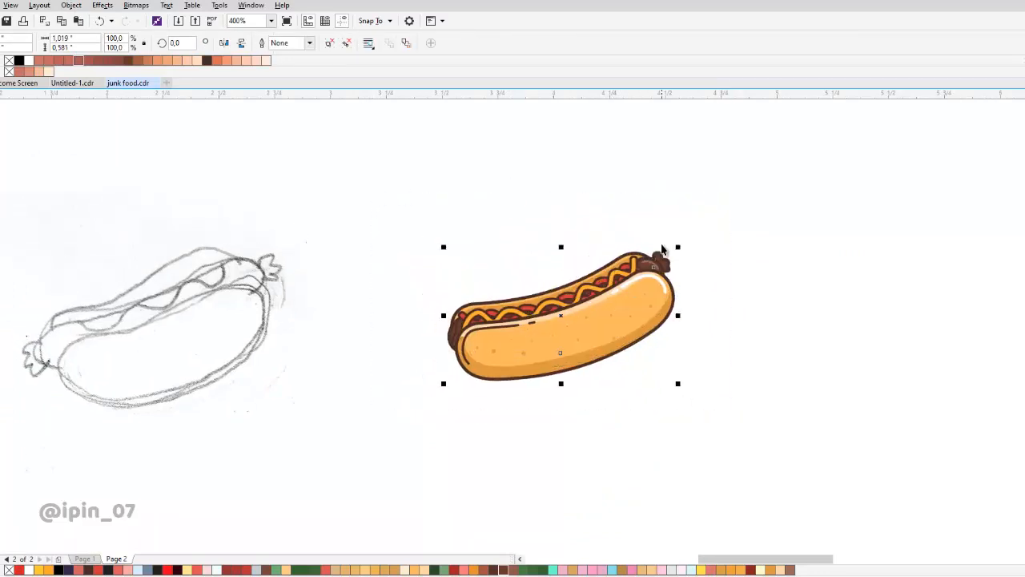
pyautogui.click(549, 268)
# - Draw a 1.779-inch square around the hot dog and send it behind the artwork
pyautogui.scroll(-1, 549, 268)
pyautogui.scroll(2, 545, 295)
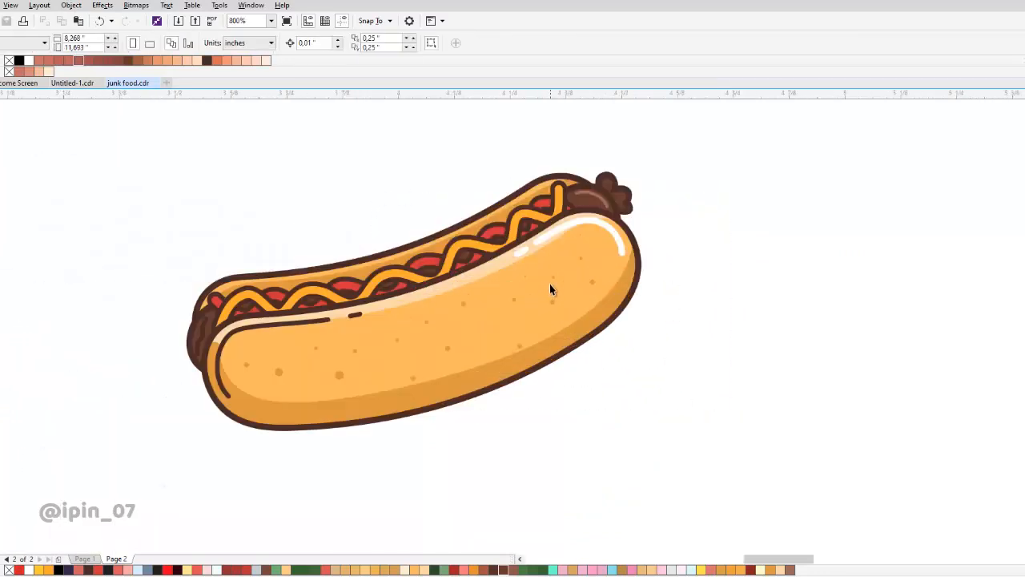
pyautogui.moveTo(564, 275); pyautogui.dragTo(493, 310)
pyautogui.scroll(1, 513, 287)
pyautogui.scroll(-2, 519, 277)
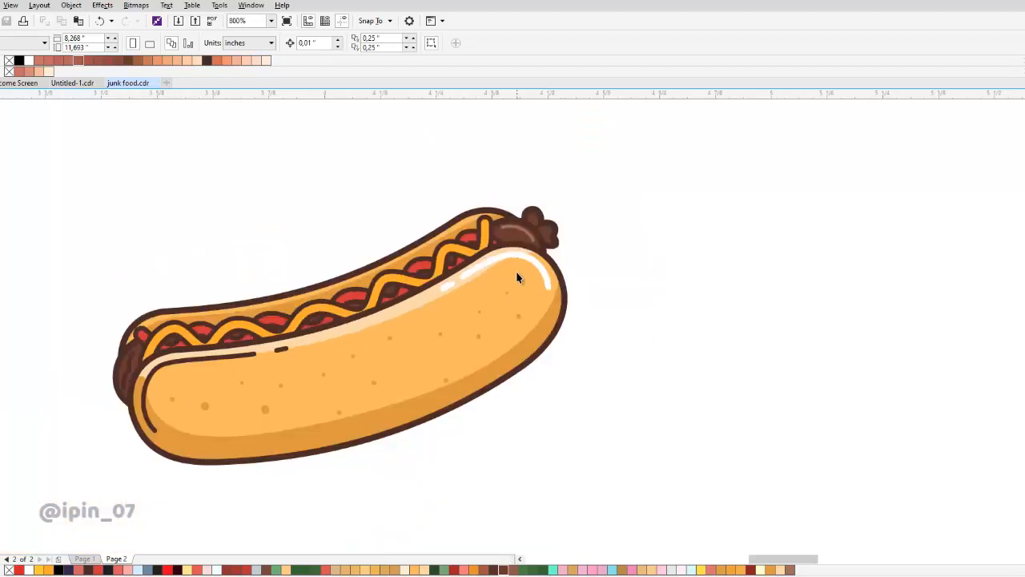
pyautogui.press('F6')
pyautogui.moveTo(245, 152); pyautogui.dragTo(646, 405)
pyautogui.moveTo(584, 428); pyautogui.dragTo(571, 404)
pyautogui.rightClick(582, 359)
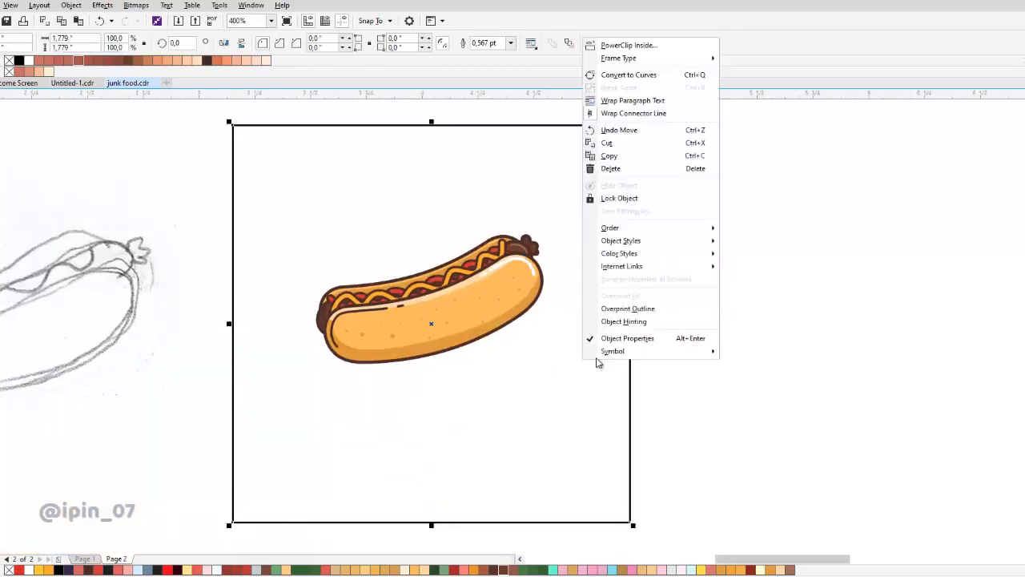
pyautogui.moveTo(709, 233)
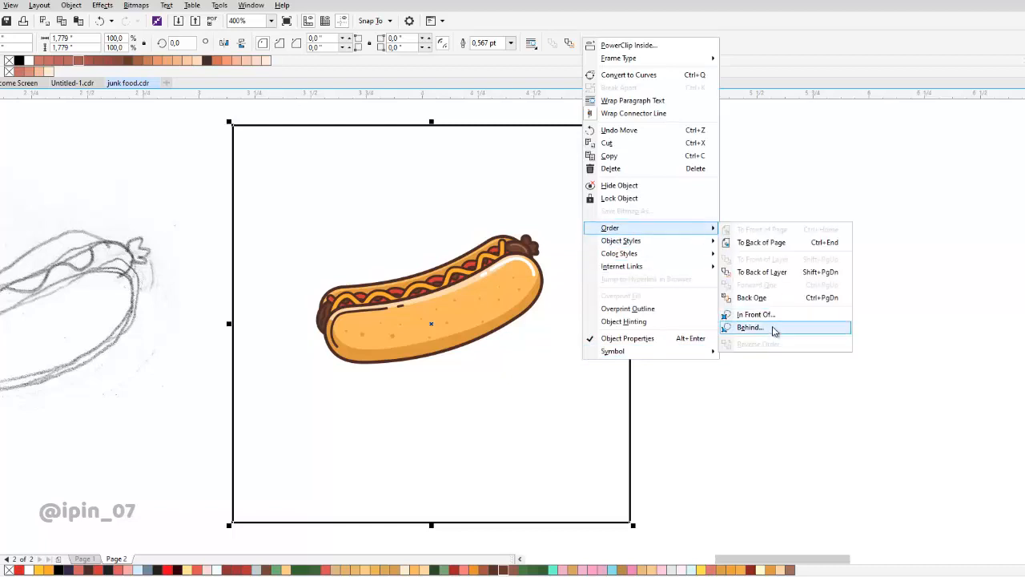
pyautogui.click(789, 245)
pyautogui.scroll(-2, 573, 322)
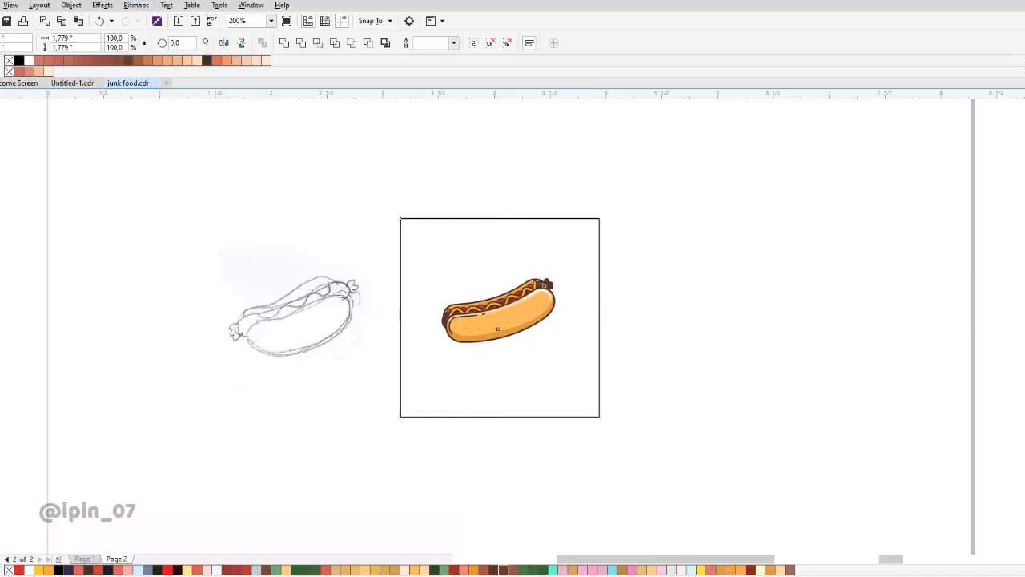
# - Align the hot dog and the square to each other's centres, both horizontally and vertically
pyautogui.hotkey('ctrl', 'shift', 'a')
pyautogui.click(932, 107)
pyautogui.click(931, 89)
pyautogui.click(602, 172)
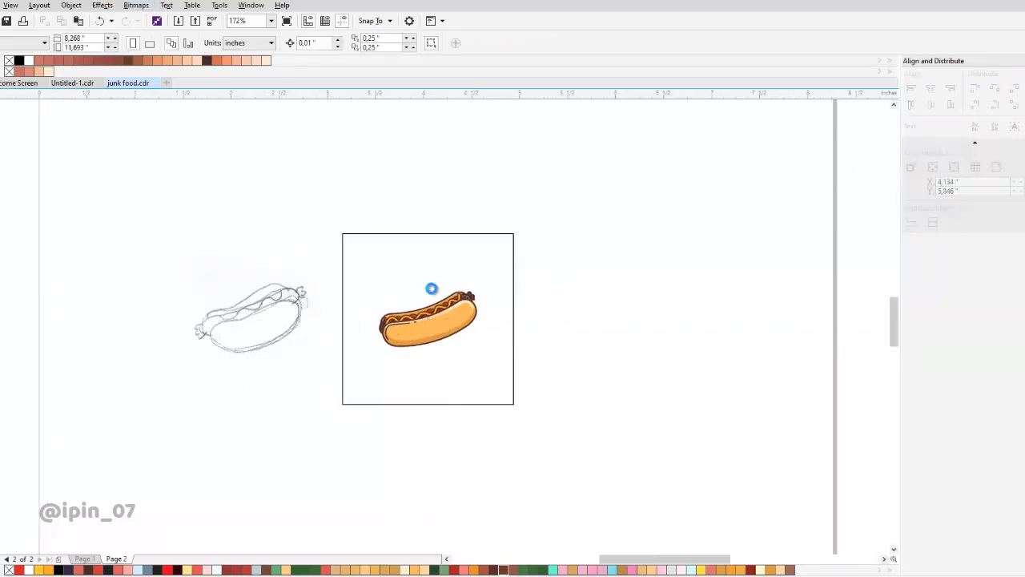
# - Enlarge the square around its centre to 2.493 inches and move the scanned sketch farther away from it
pyautogui.scroll(2, 431, 288)
pyautogui.click(575, 193)
pyautogui.moveTo(579, 189); pyautogui.dragTo(637, 130)
pyautogui.scroll(-2, 626, 192)
pyautogui.moveTo(487, 243); pyautogui.dragTo(327, 273)
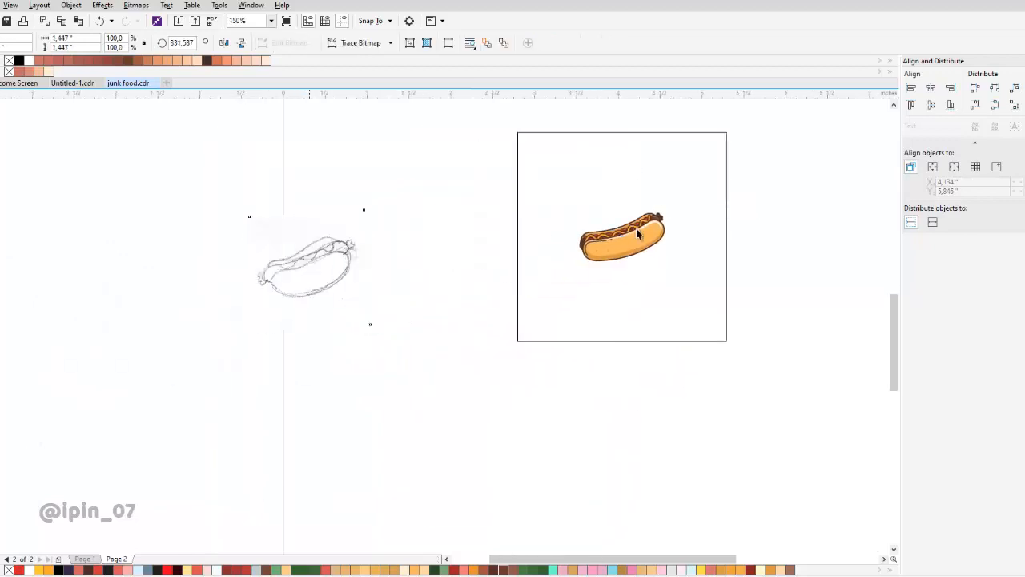
# - Smart Fill the area between the square and the hot dog with blue-grey, then select the resulting shape
pyautogui.scroll(2, 636, 229)
pyautogui.press('space')
pyautogui.click(415, 197)
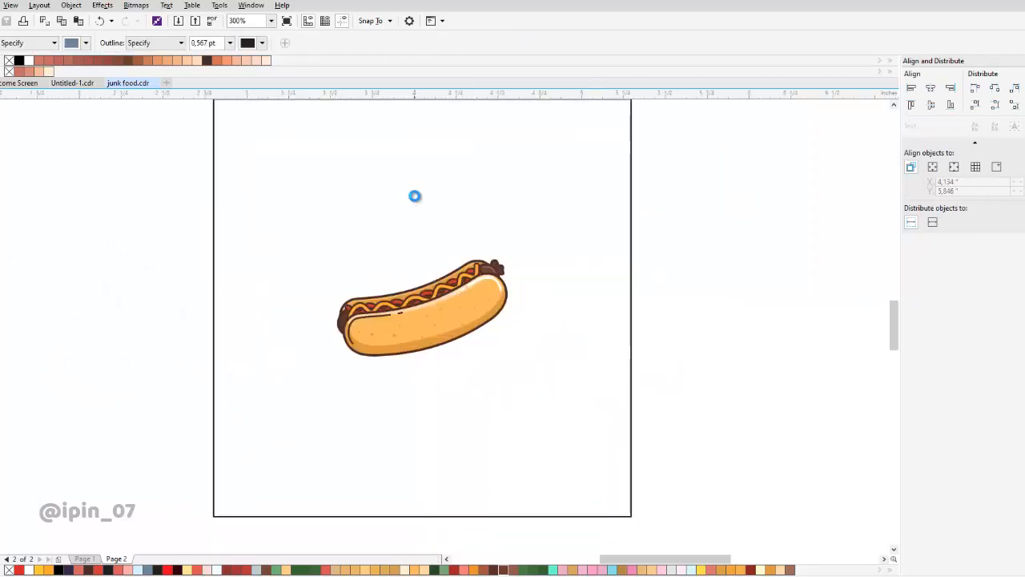
pyautogui.press('space')
pyautogui.click(396, 154)
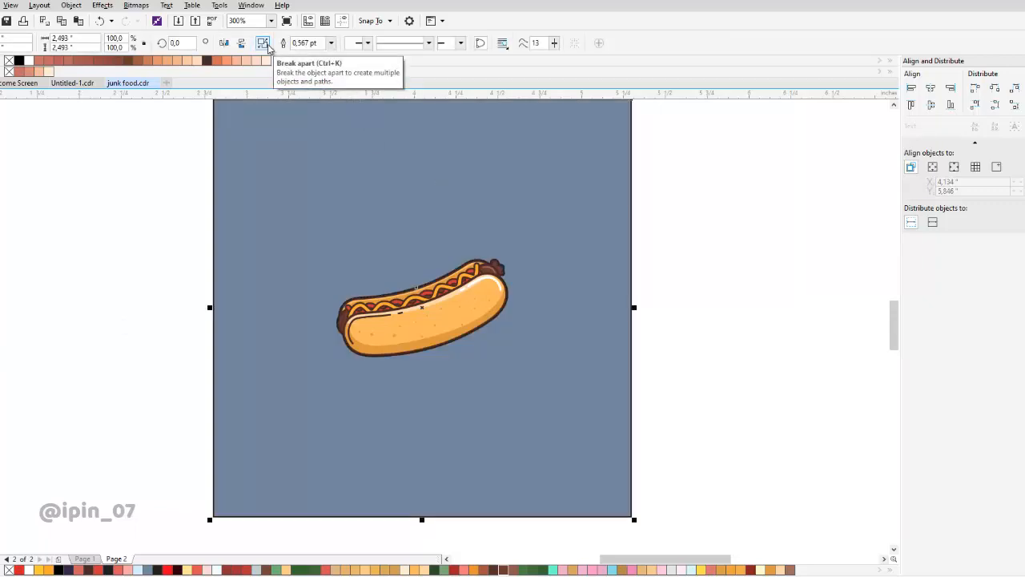
# - Break the filled shape apart and set the hot dog silhouette's outline to 3.0 pt
pyautogui.click(267, 45)
pyautogui.click(494, 286)
pyautogui.scroll(2, 490, 270)
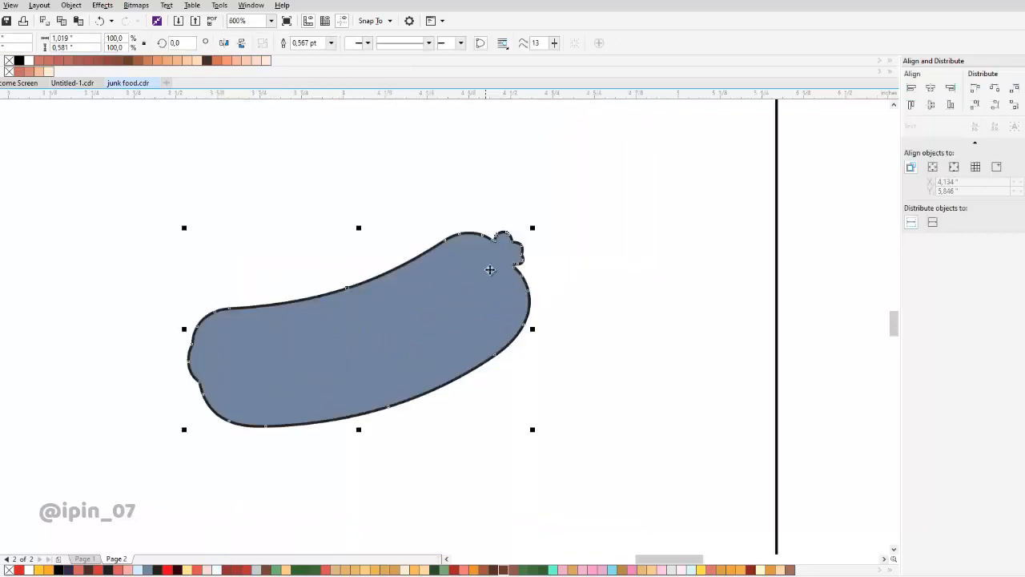
pyautogui.moveTo(490, 270); pyautogui.dragTo(532, 250)
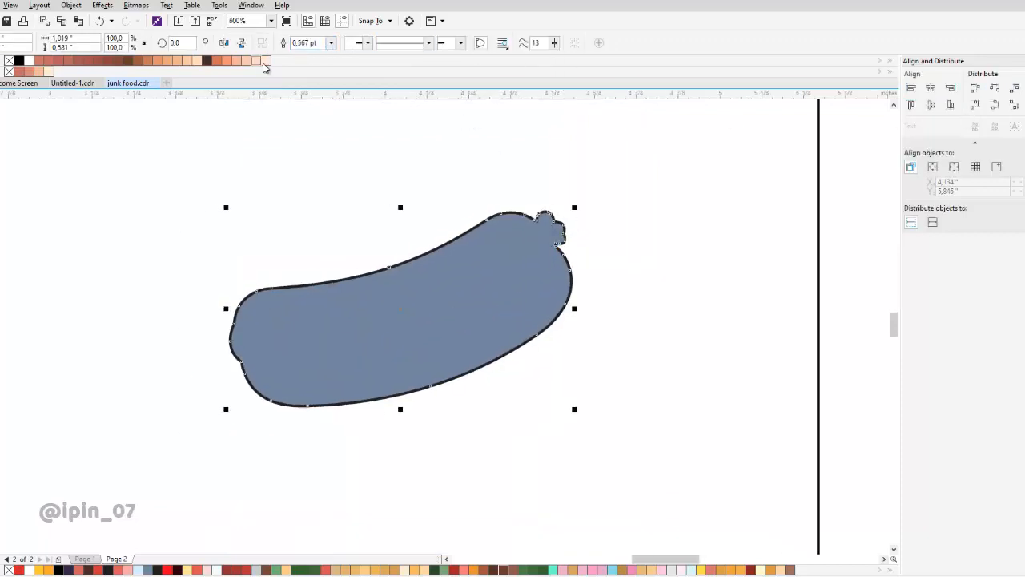
pyautogui.click(331, 48)
pyautogui.click(312, 117)
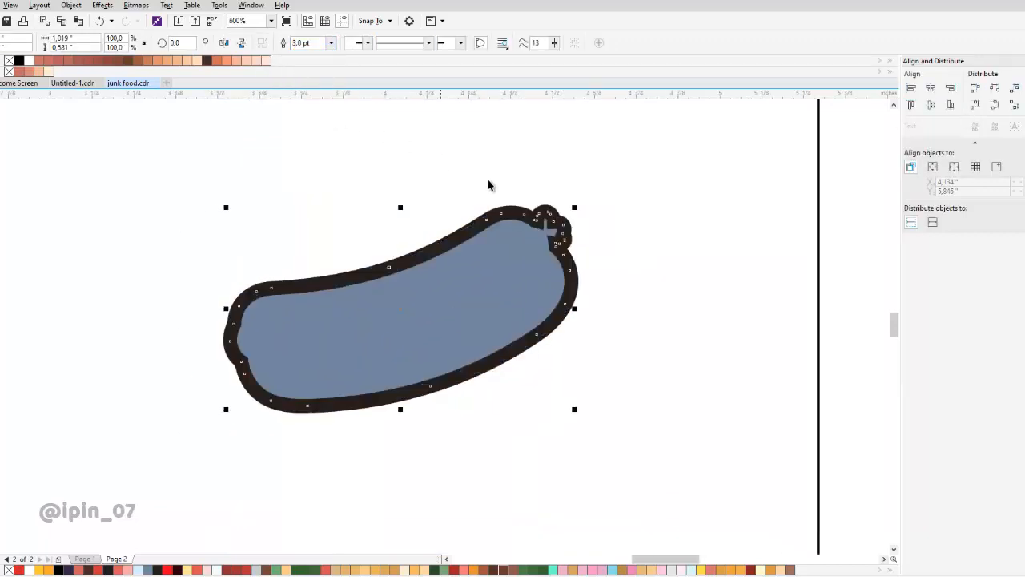
# - Move the hot dog silhouette one level back in the stacking order so it sits behind the illustration
pyautogui.scroll(2, 562, 215)
pyautogui.scroll(-1, 562, 215)
pyautogui.scroll(-1, 579, 244)
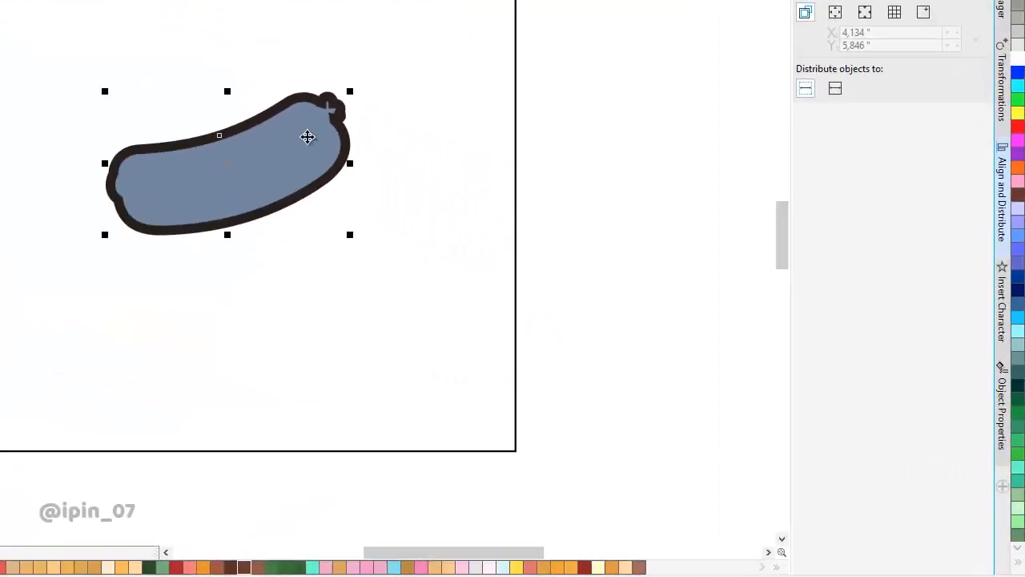
pyautogui.rightClick(547, 257)
pyautogui.moveTo(433, 400)
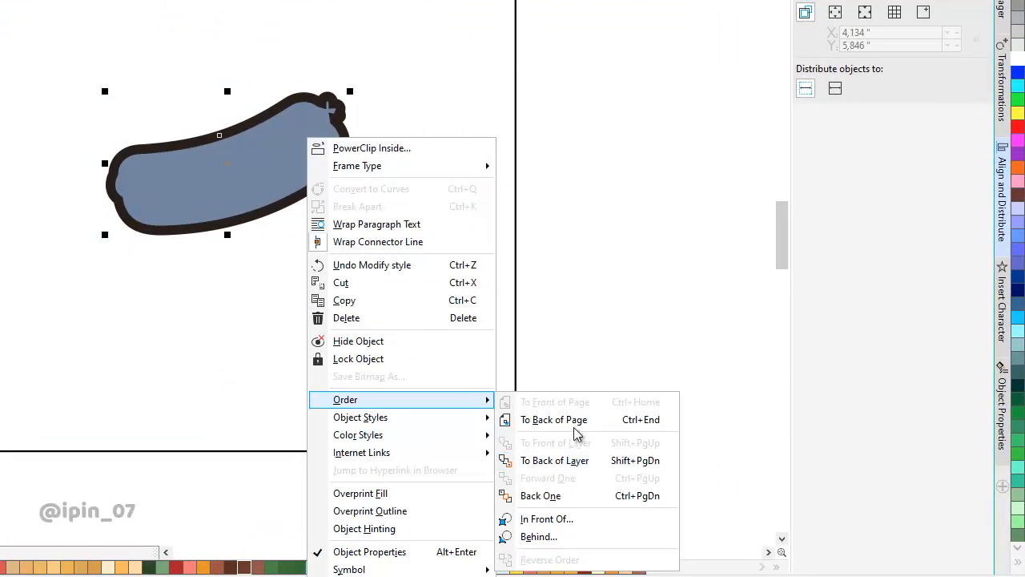
pyautogui.click(539, 496)
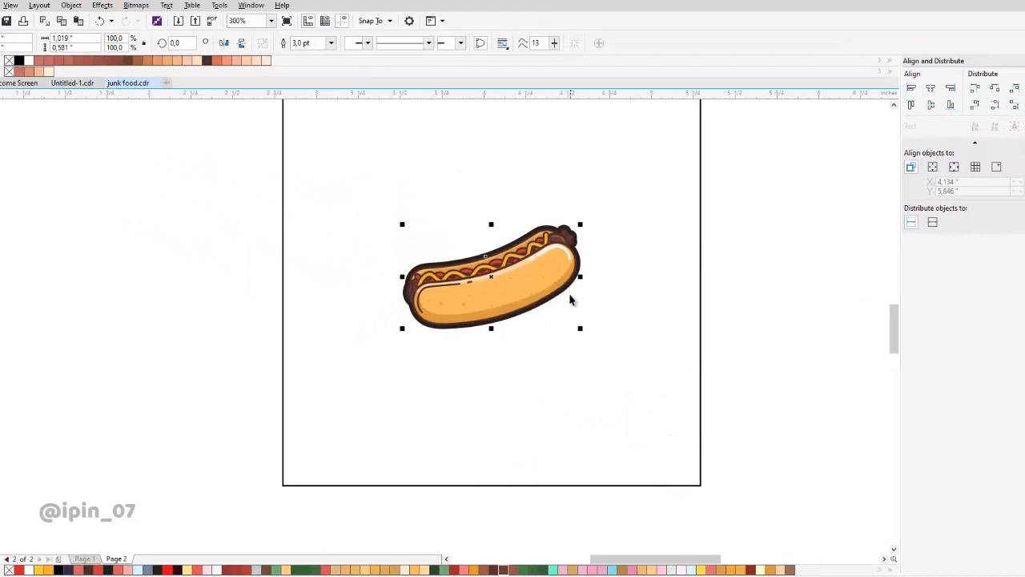
# - Set the silhouette's outline to 1.5 pt and recolour it the dark brown of the hot dog's linework
pyautogui.scroll(1, 556, 278)
pyautogui.scroll(1, 309, 275)
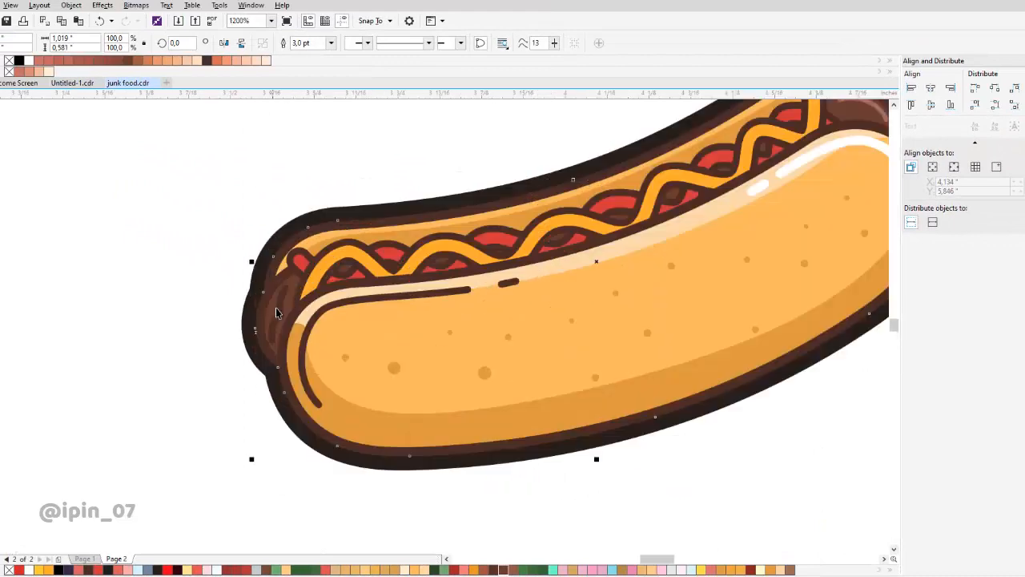
pyautogui.moveTo(336, 144); pyautogui.dragTo(293, 174)
pyautogui.click(328, 42)
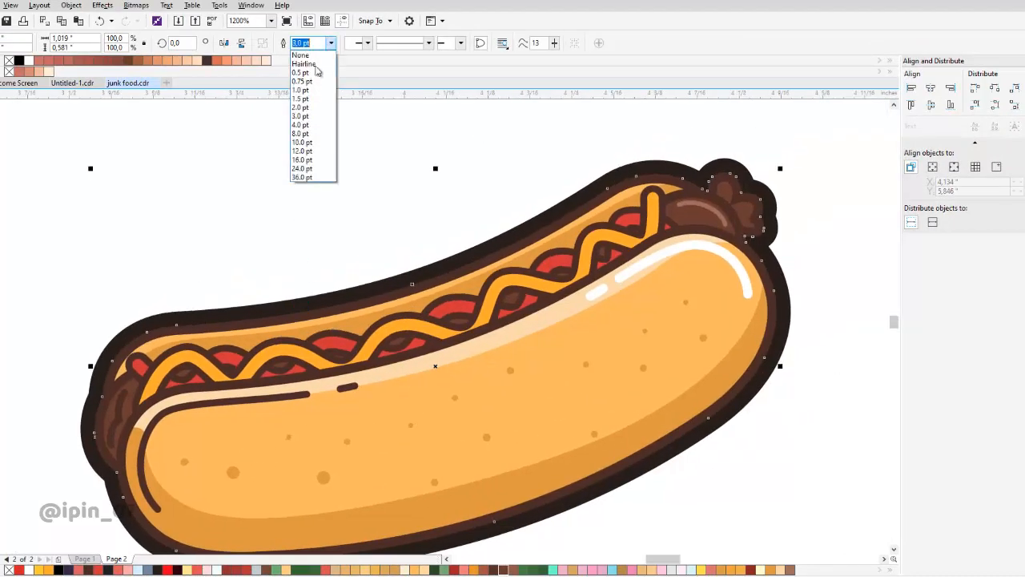
pyautogui.click(313, 97)
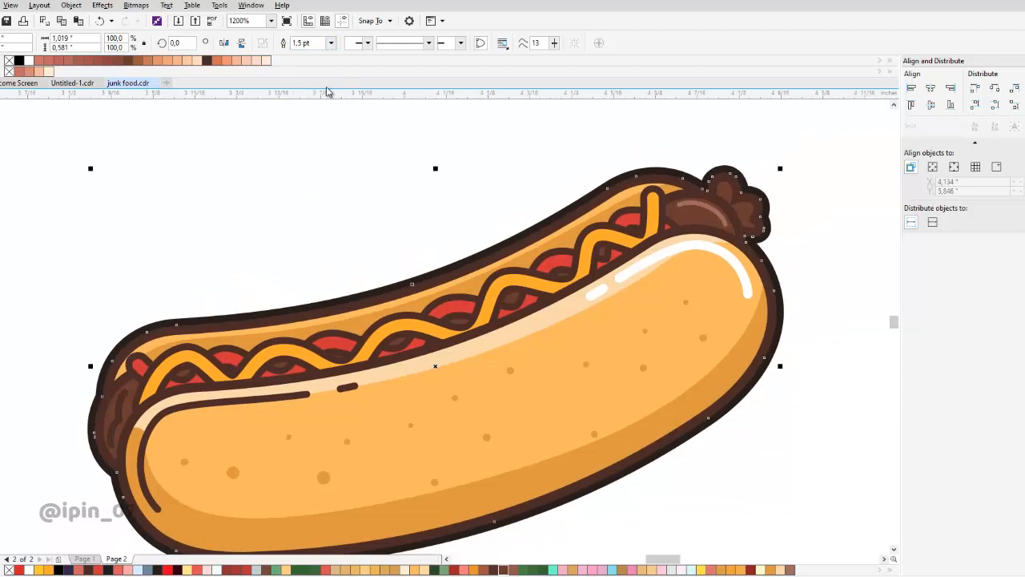
pyautogui.rightClick(89, 571)
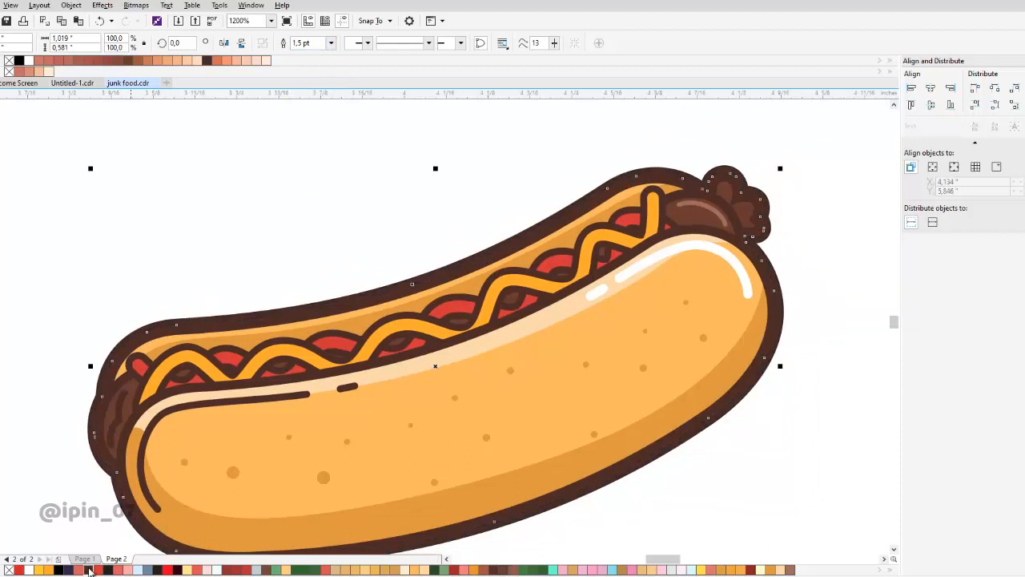
pyautogui.scroll(-3, 380, 346)
pyautogui.click(637, 251)
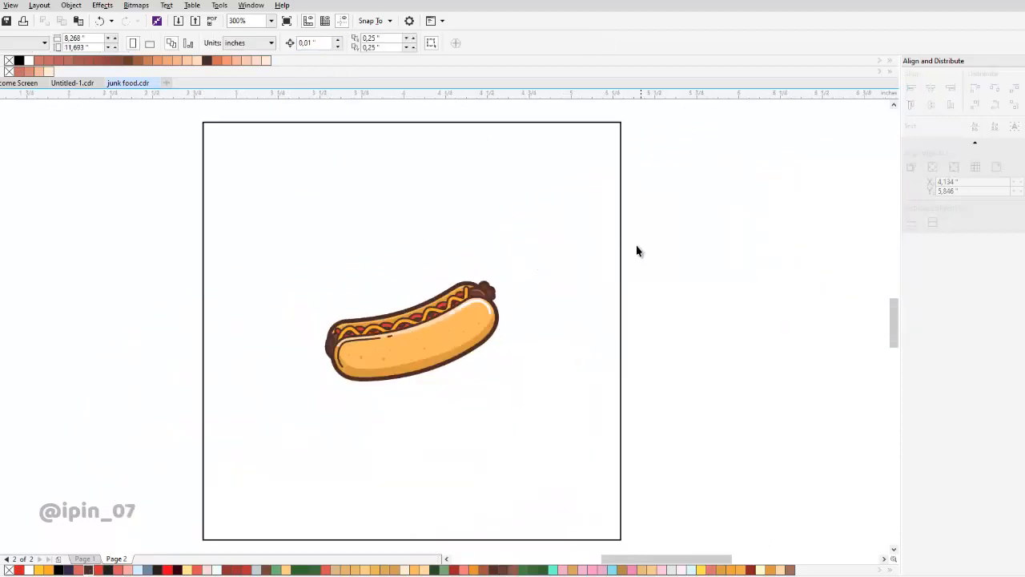
pyautogui.scroll(3, 498, 298)
pyautogui.scroll(1, 498, 298)
pyautogui.scroll(-1, 499, 298)
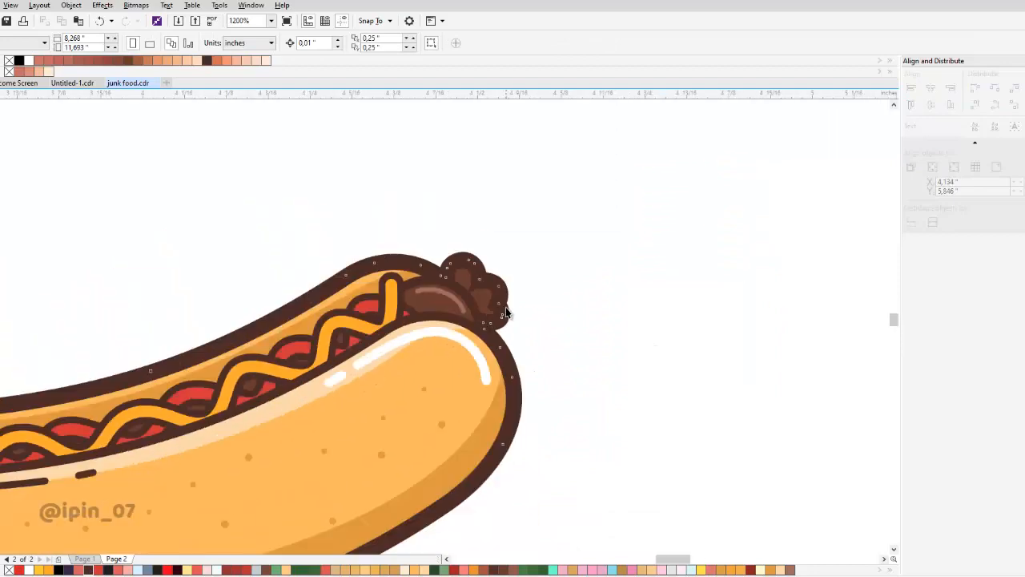
pyautogui.moveTo(500, 303); pyautogui.dragTo(673, 331)
pyautogui.hotkey('ctrl', 'z')
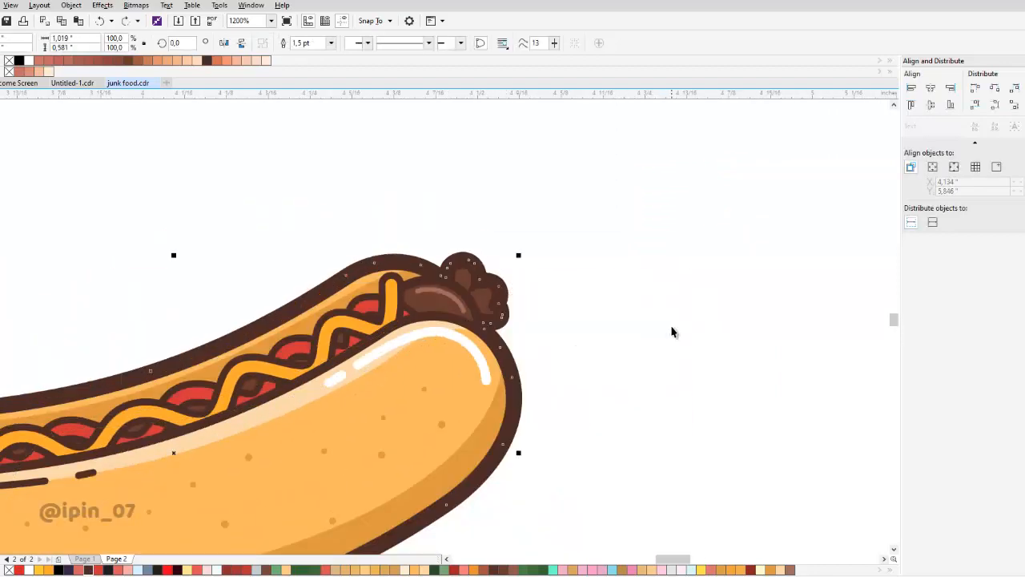
pyautogui.click(581, 350)
pyautogui.scroll(-3, 551, 244)
pyautogui.scroll(3, 548, 249)
pyautogui.moveTo(512, 243); pyautogui.dragTo(619, 242)
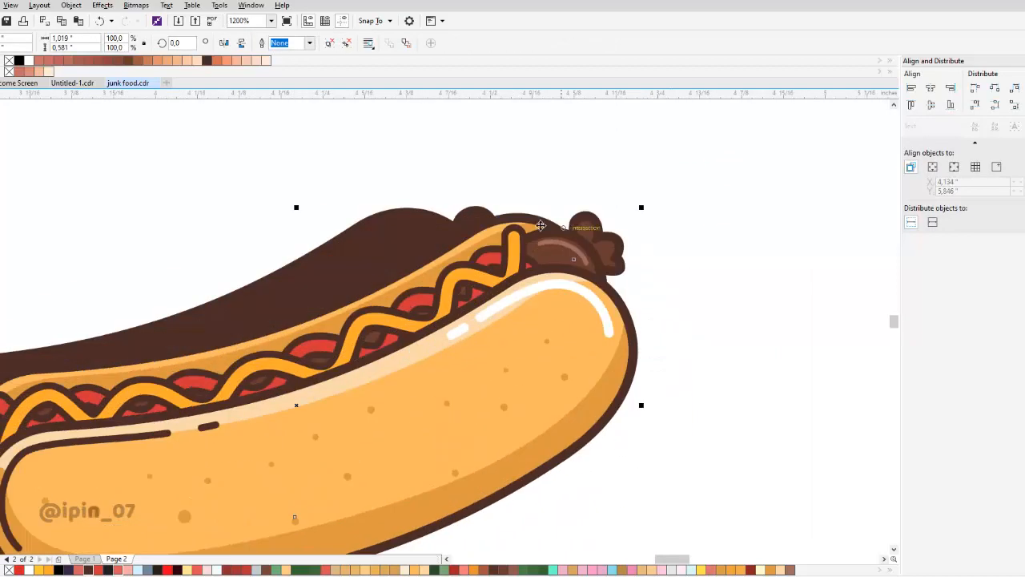
pyautogui.hotkey('ctrl', 'z')
# - Reduce the outline width of the hot dog's brown silhouette to 1.0 pt
pyautogui.scroll(1, 491, 218)
pyautogui.click(485, 197)
pyautogui.click(331, 42)
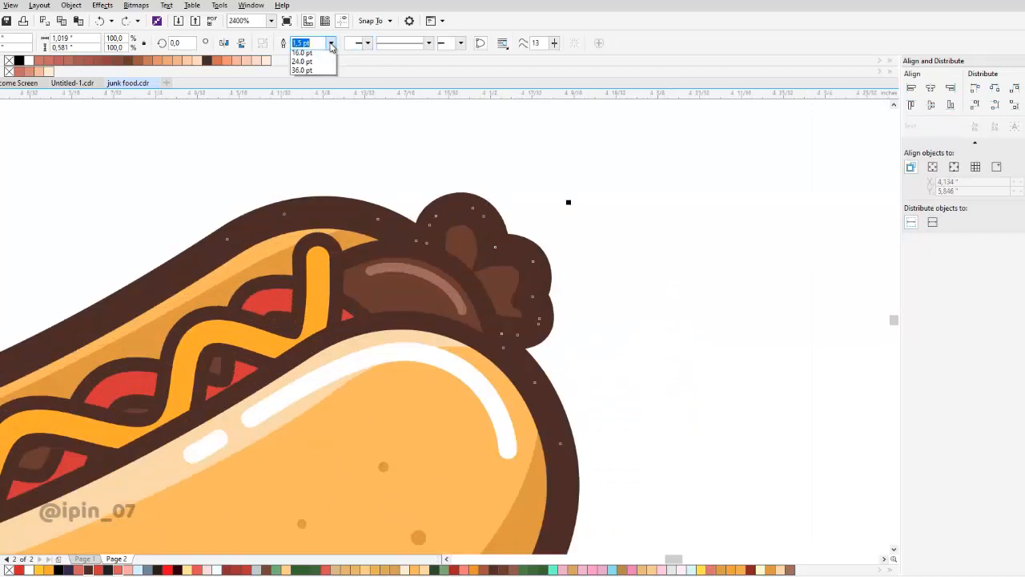
pyautogui.click(323, 97)
pyautogui.scroll(-6, 430, 262)
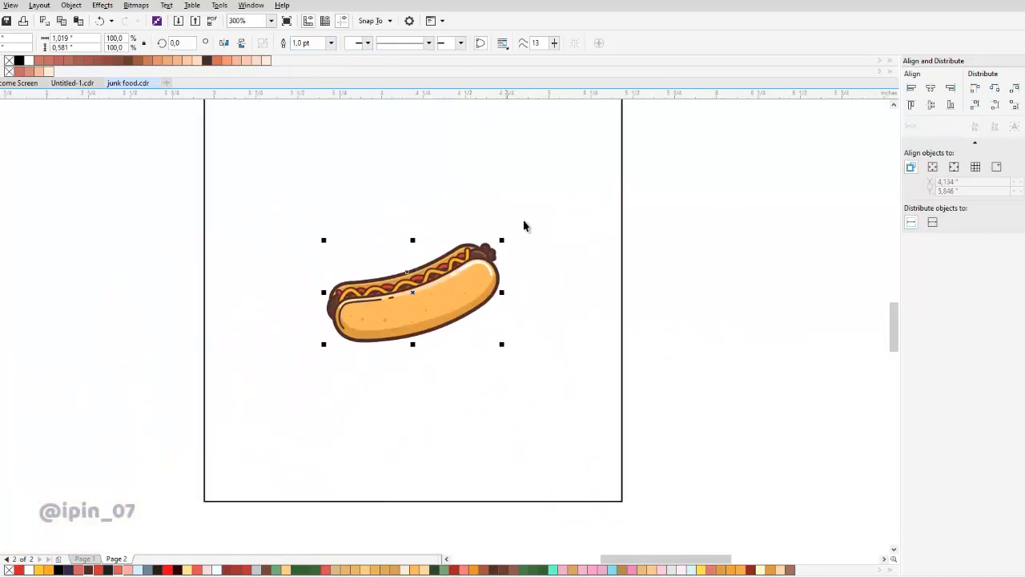
pyautogui.scroll(2, 481, 281)
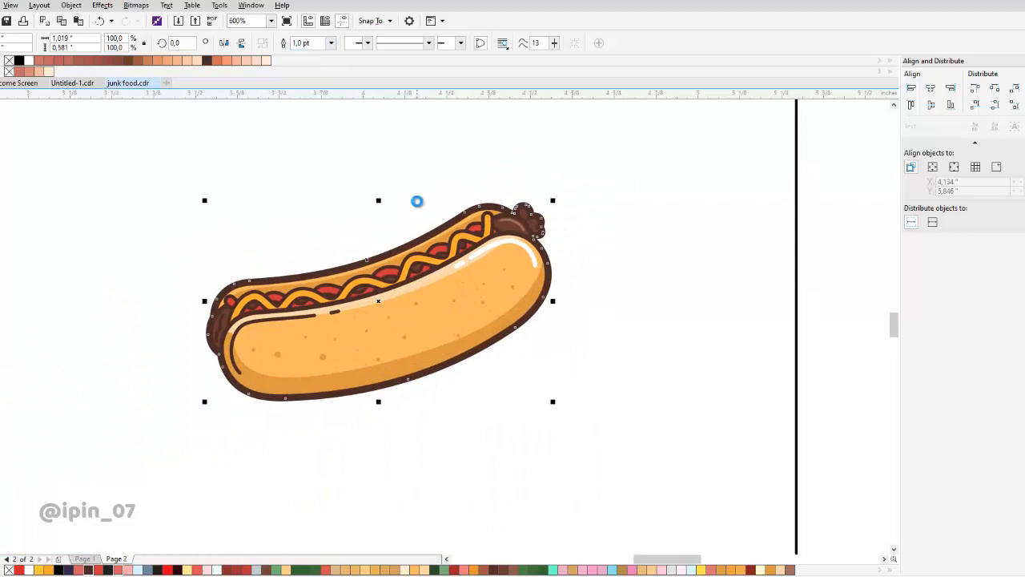
pyautogui.hotkey('ctrl', 'v')
pyautogui.click(103, 5)
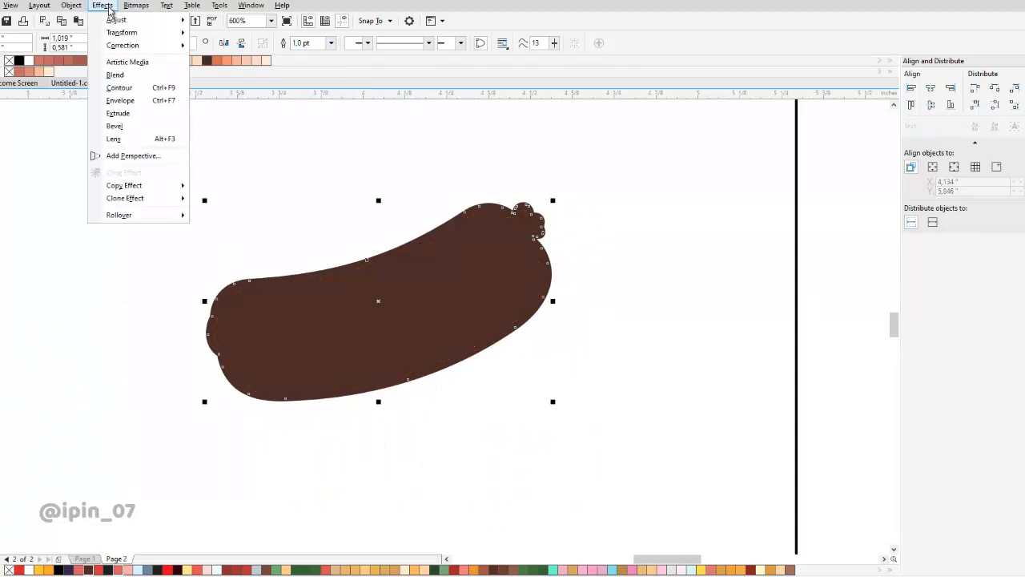
pyautogui.click(329, 122)
pyautogui.hotkey('shift', 'pagedown')
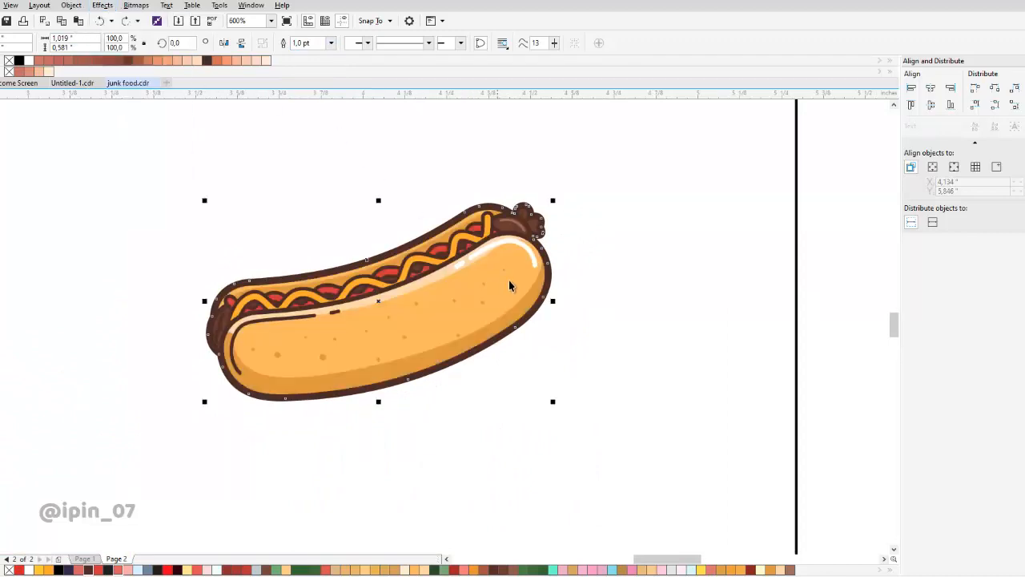
# - Select the square around the hot dog, try a pale cyan fill, and settle on sky blue from the palette
pyautogui.scroll(-1, 517, 282)
pyautogui.click(604, 295)
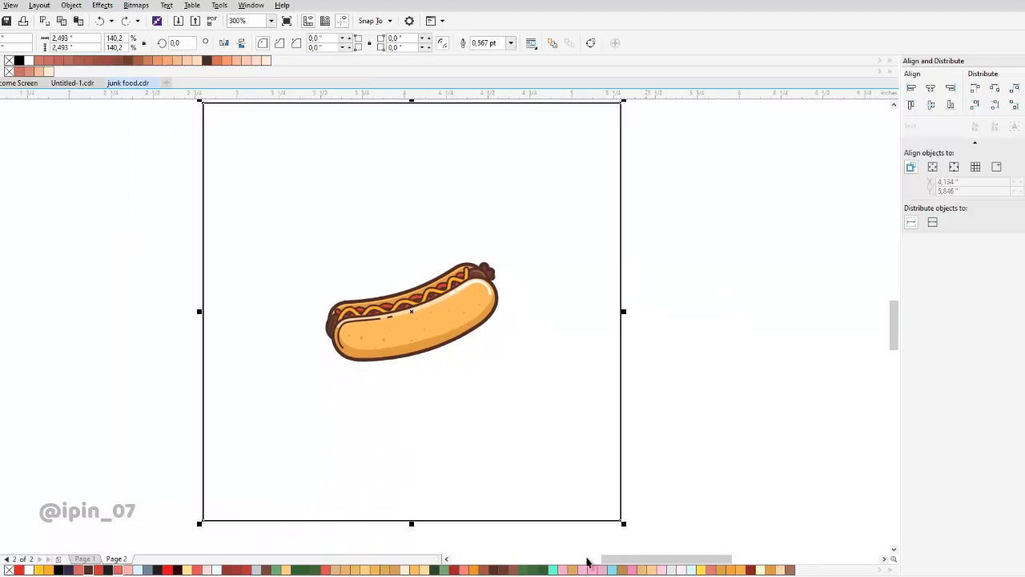
pyautogui.click(694, 570)
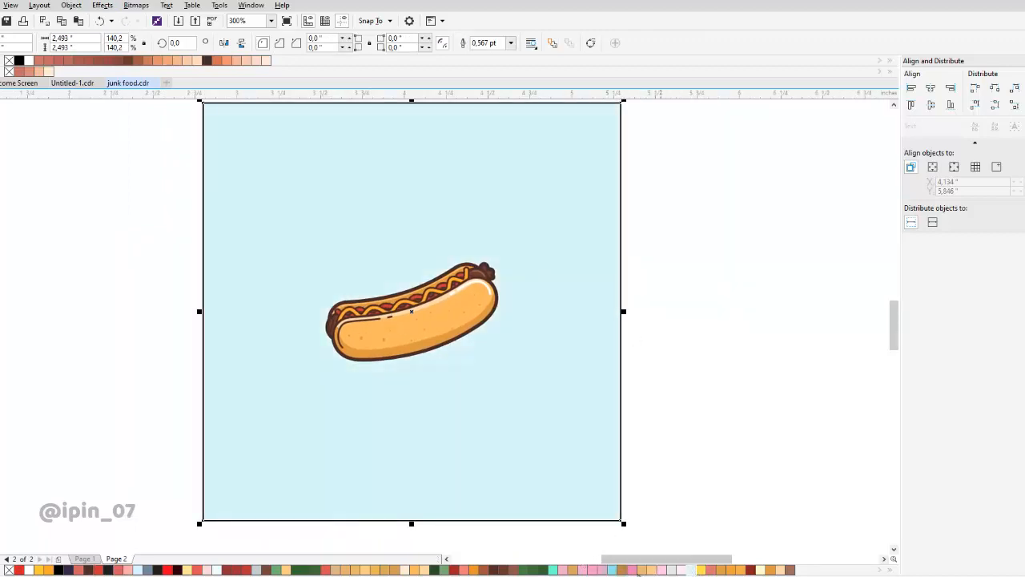
pyautogui.click(610, 569)
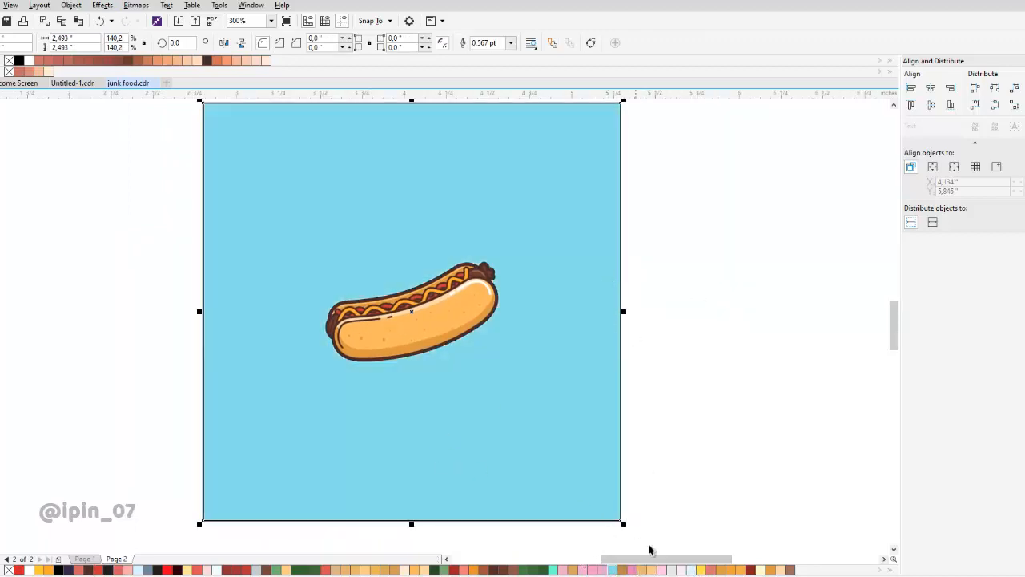
# - Edit the square's fill to a paler blue, #D0EBF2
pyautogui.doubleClick(716, 576)
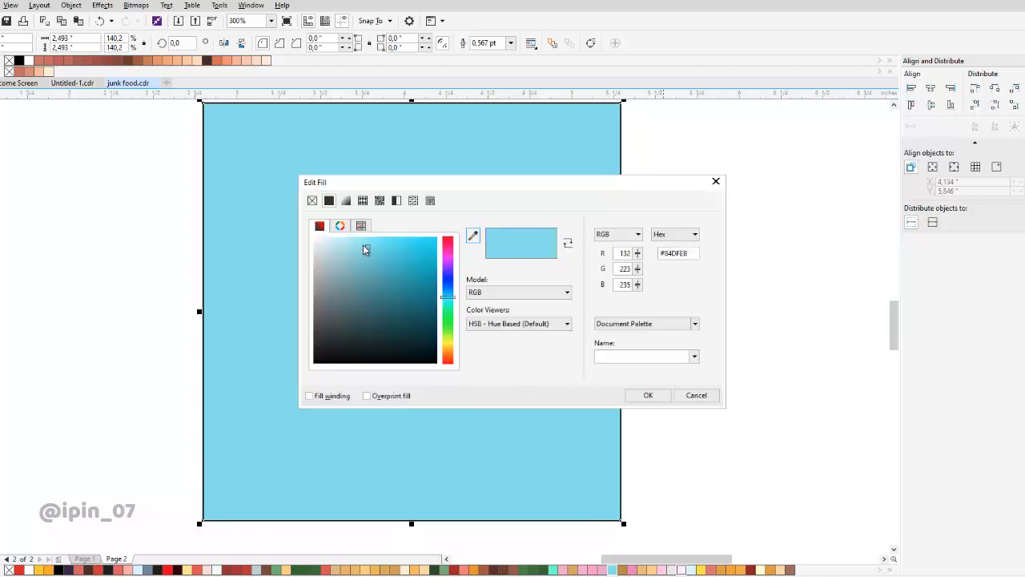
pyautogui.click(343, 244)
pyautogui.click(337, 244)
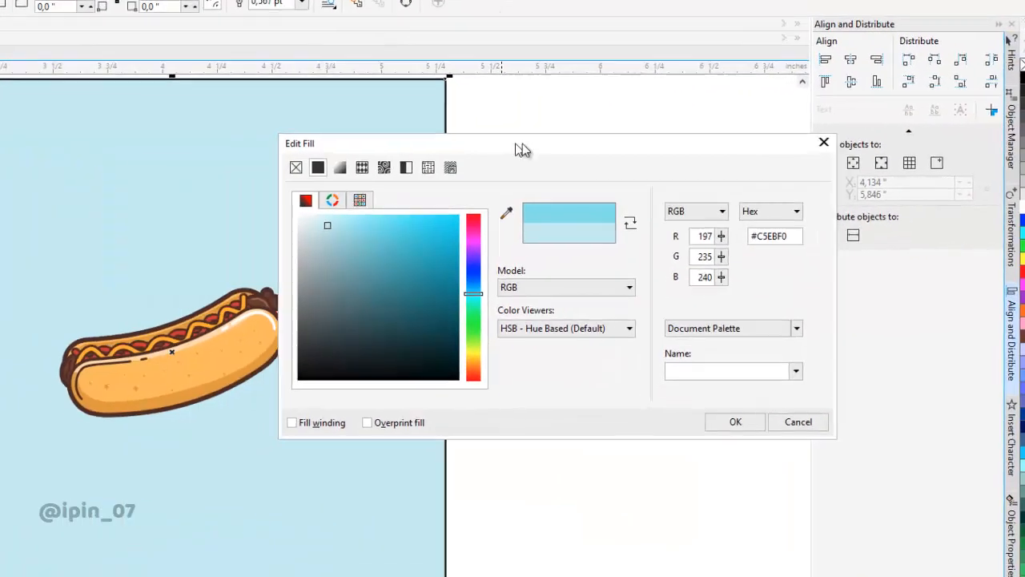
pyautogui.moveTo(481, 295)
pyautogui.mouseDown()
pyautogui.moveTo(481, 313)
pyautogui.moveTo(479, 291)
pyautogui.mouseUp()
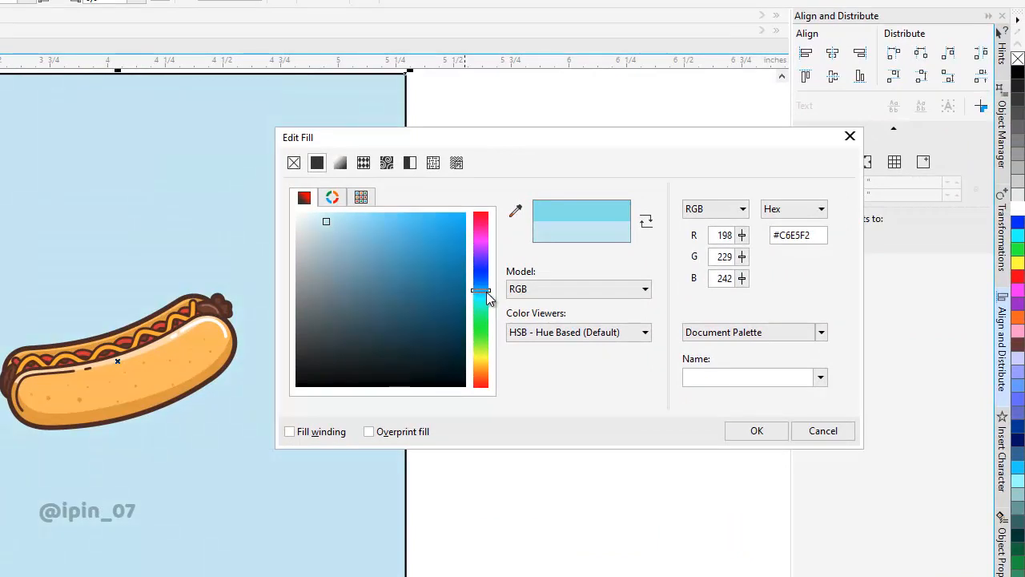
pyautogui.click(486, 291)
pyautogui.moveTo(321, 218); pyautogui.dragTo(320, 222)
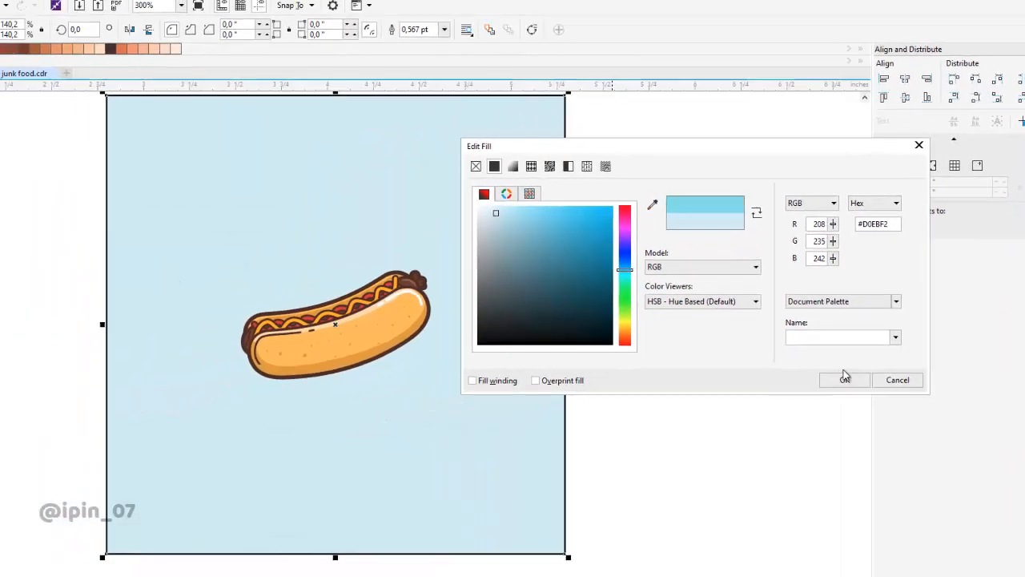
pyautogui.click(757, 431)
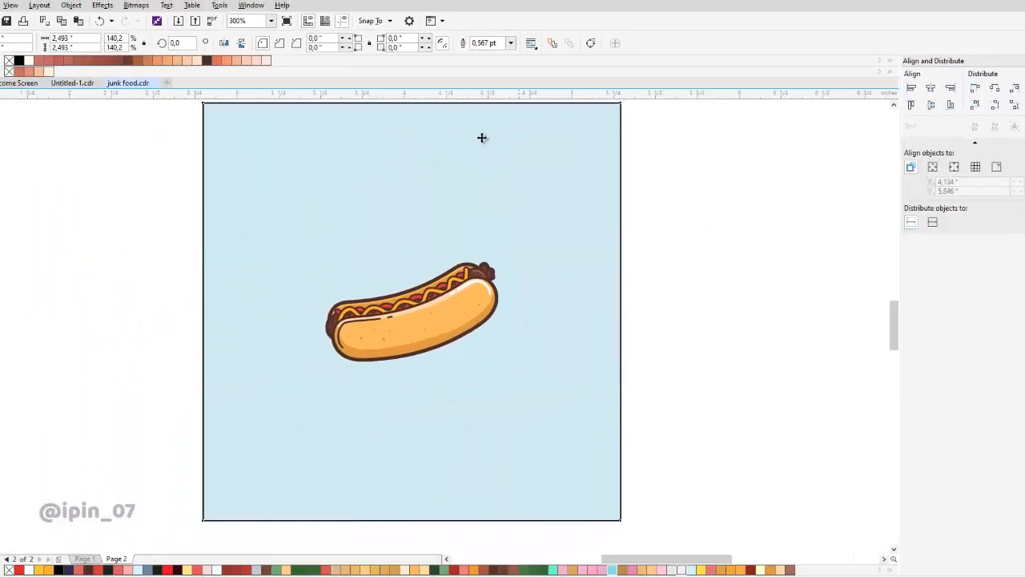
# - Remove the outline from the light blue square
pyautogui.click(513, 45)
pyautogui.click(495, 56)
pyautogui.scroll(-1, 474, 229)
pyautogui.click(565, 240)
# - Select the hot dog together with its silhouette and rotate both counterclockwise to a steeper tilt
pyautogui.scroll(1, 490, 279)
pyautogui.moveTo(603, 320); pyautogui.dragTo(250, 206)
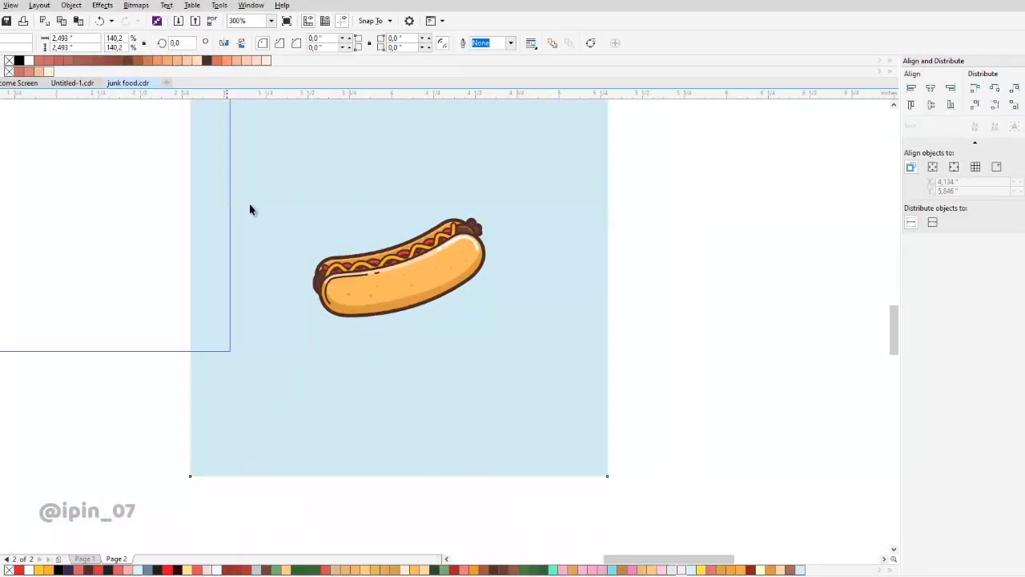
pyautogui.press('Escape')
pyautogui.moveTo(710, 361); pyautogui.dragTo(224, 179)
pyautogui.click(476, 253)
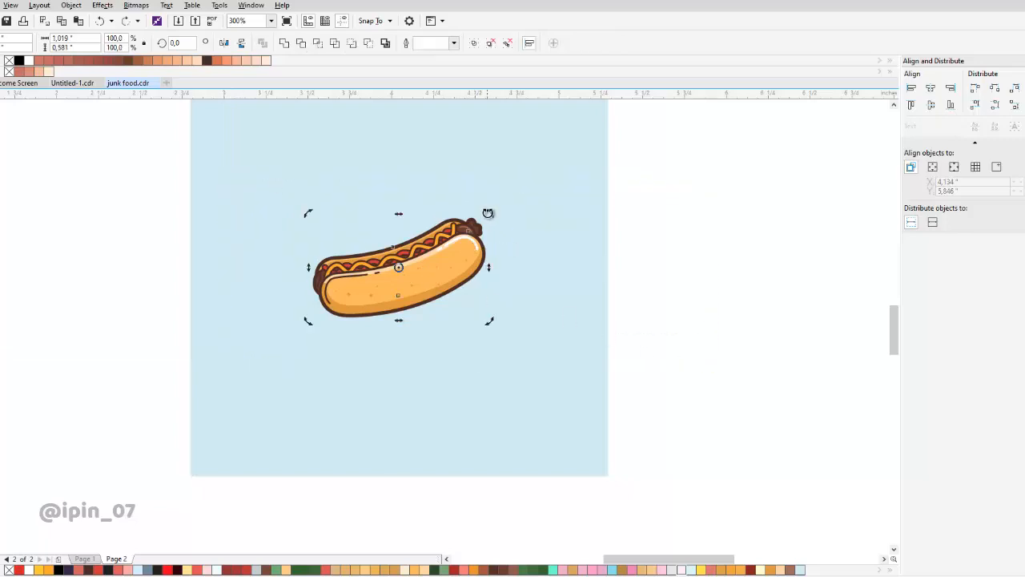
pyautogui.moveTo(488, 213); pyautogui.dragTo(505, 174)
# - Enlarge the light blue background square around its centre, then deselect it and view the finished hot dog up close
pyautogui.scroll(-1, 520, 240)
pyautogui.click(527, 249)
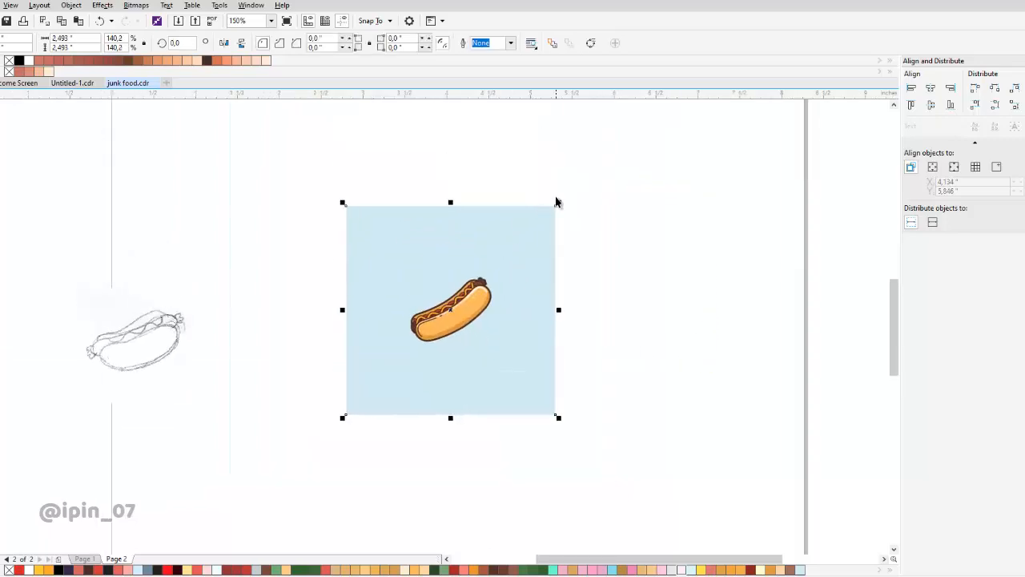
pyautogui.moveTo(556, 202); pyautogui.dragTo(576, 184)
pyautogui.click(632, 153)
pyautogui.scroll(1, 520, 288)
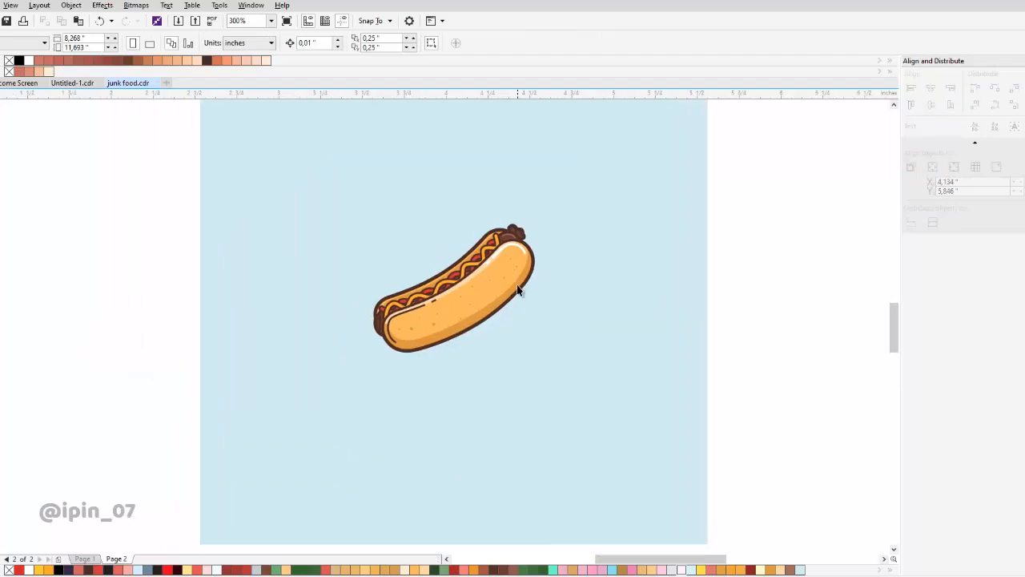
pyautogui.moveTo(533, 284); pyautogui.dragTo(567, 285)
pyautogui.scroll(1, 441, 318)
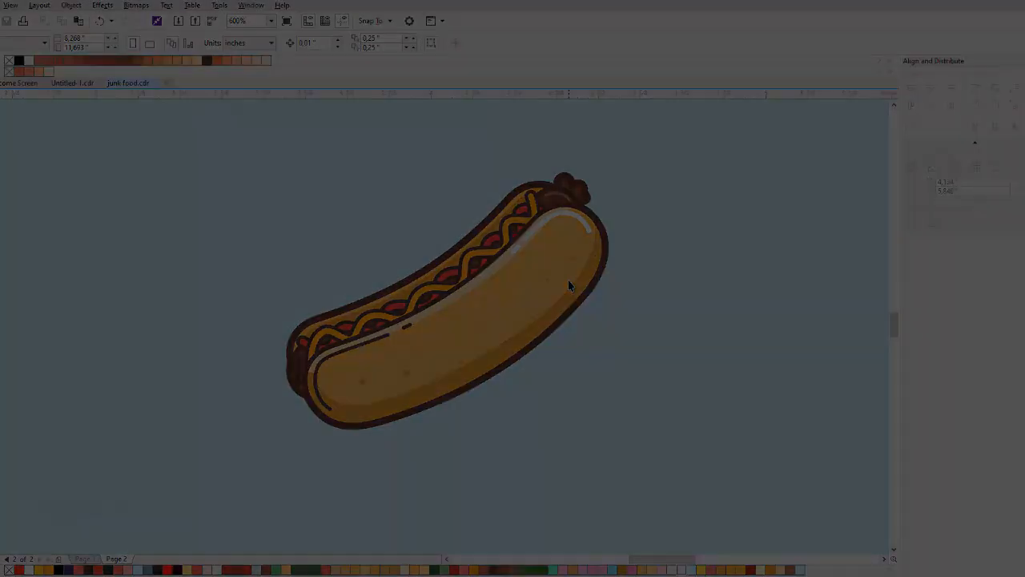